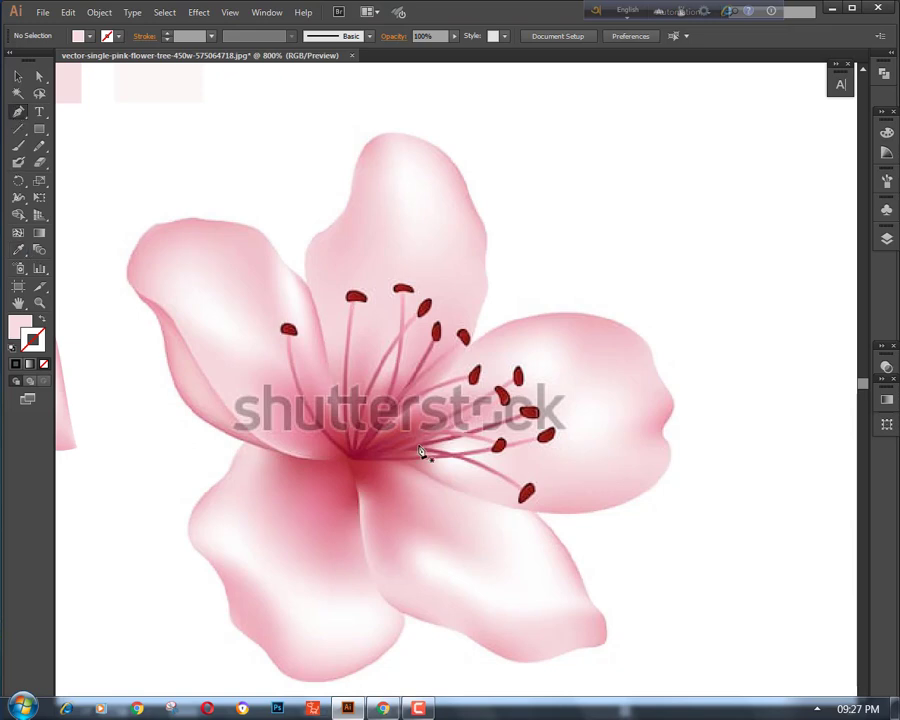
Trace the lower edge of the flower's right petal with the Pen tool, from the flower's centre outward
left_click(362, 456)
scroll(410, 468, "up", 3)
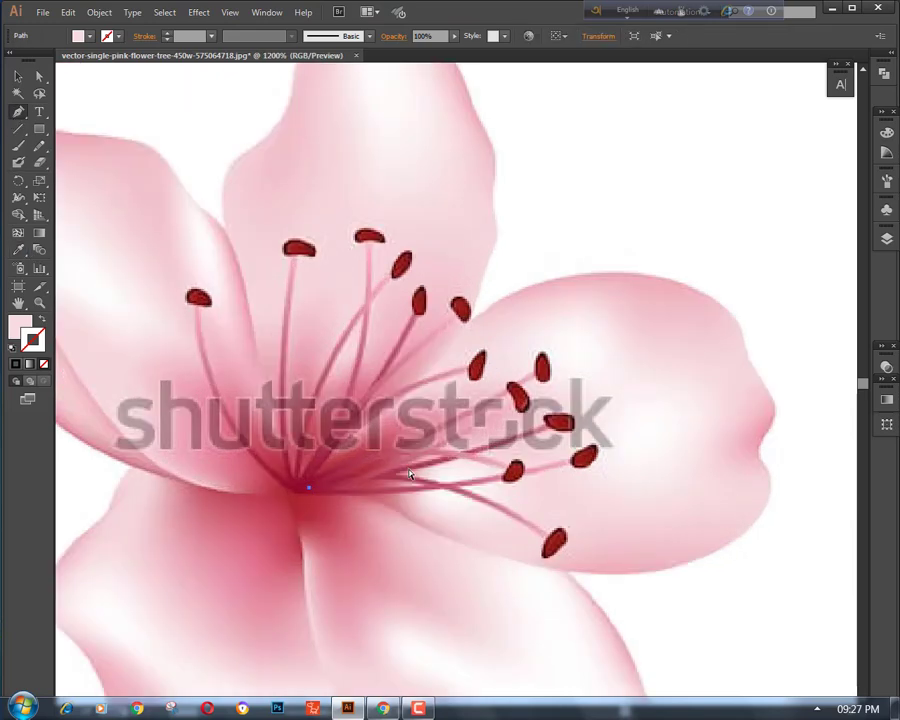
scroll(378, 400, "up", 1)
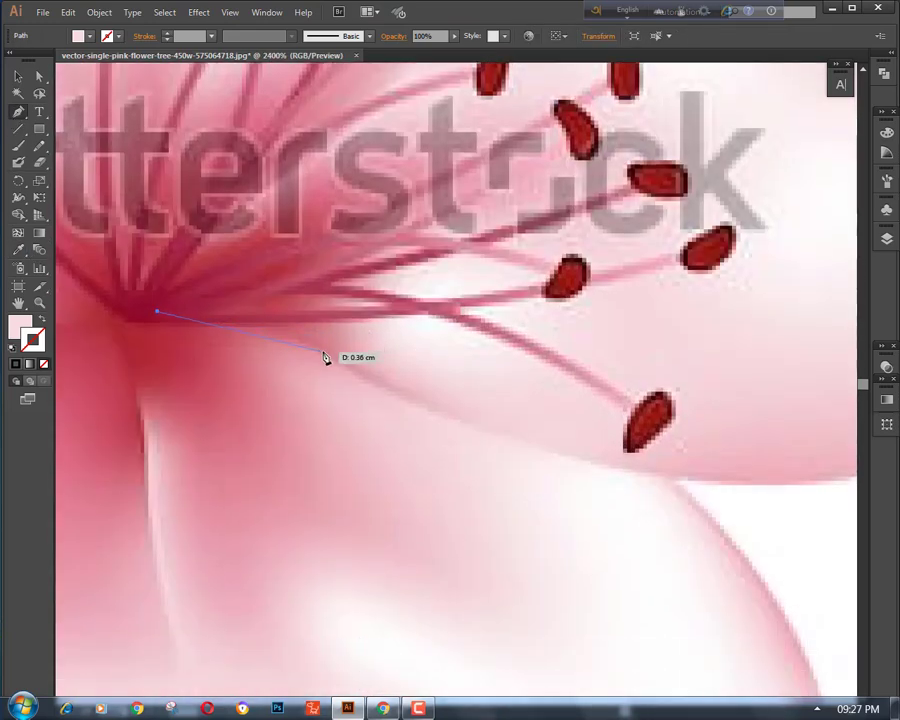
left_click(378, 387)
left_click_drag(620, 470, 708, 477)
Give the petal path a near-black stroke of colour 0c0104 and no fill
double_click(22, 328)
left_click(588, 474)
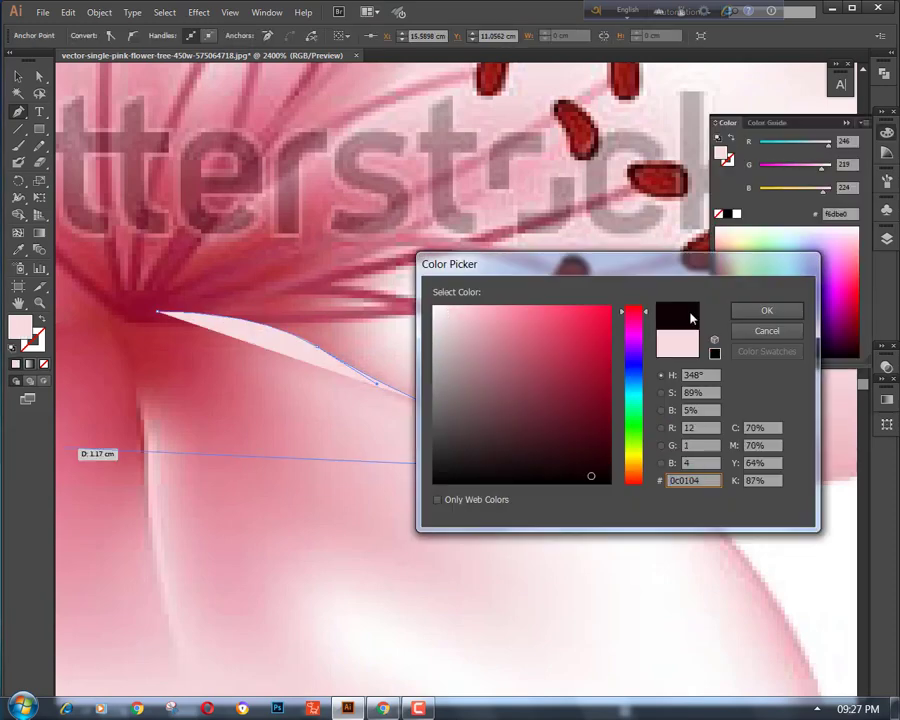
left_click(761, 307)
left_click(41, 321)
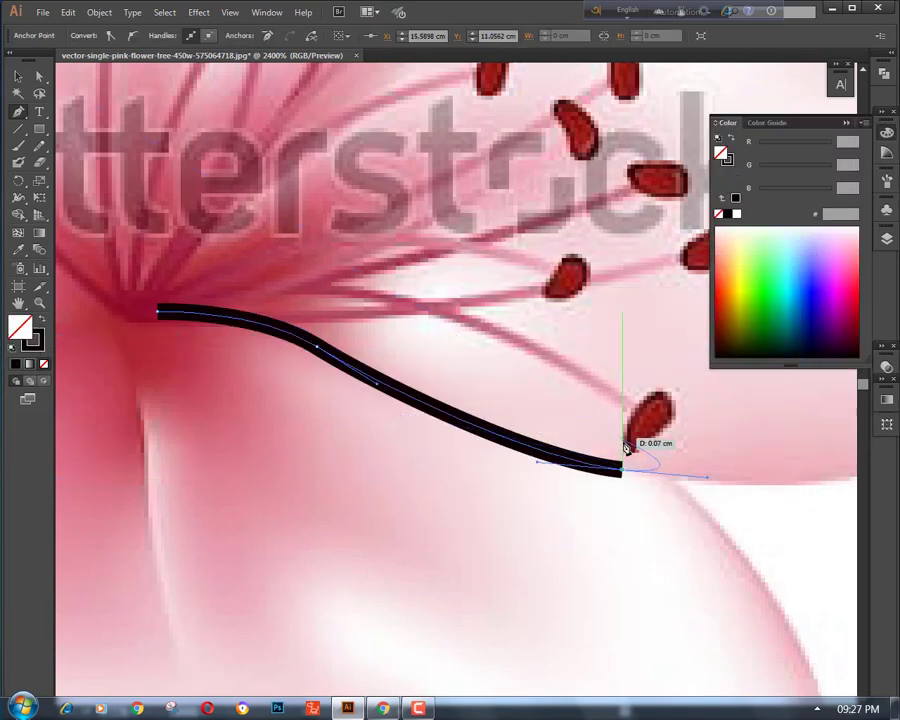
Continue the pen path along the right petal's outer lower edge and around its notched tip
left_click_drag(789, 498, 373, 461)
left_click_drag(430, 440, 487, 430)
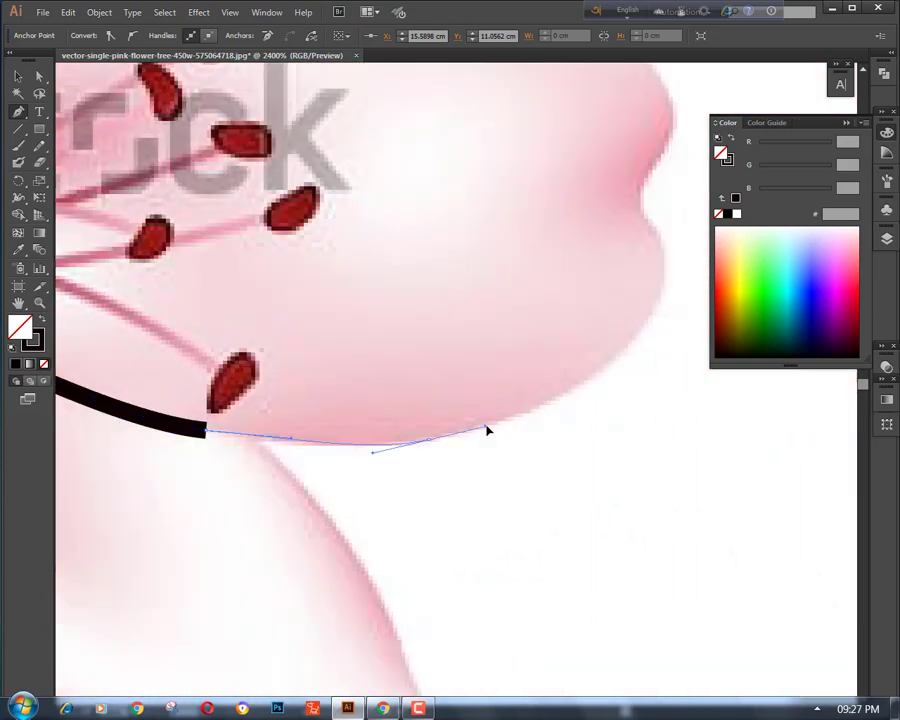
left_click_drag(601, 364, 541, 421)
left_click_drag(521, 368, 517, 287)
left_click_drag(513, 230, 541, 427)
left_click_drag(492, 337, 476, 288)
Trace the right petal's upper edge back to the flower's centre, close the outline and deselect it
left_click_drag(416, 245, 539, 345)
left_click_drag(458, 294, 323, 260)
left_click_drag(163, 402, 545, 400)
left_click_drag(486, 383, 152, 401)
left_click_drag(161, 448, 397, 413)
key("ctrl+minus")
key("ctrl+minus")
key("ctrl+minus")
left_click_drag(355, 457, 353, 462)
left_click(552, 231, "ctrl")
key("ctrl+minus")
key("ctrl+minus")
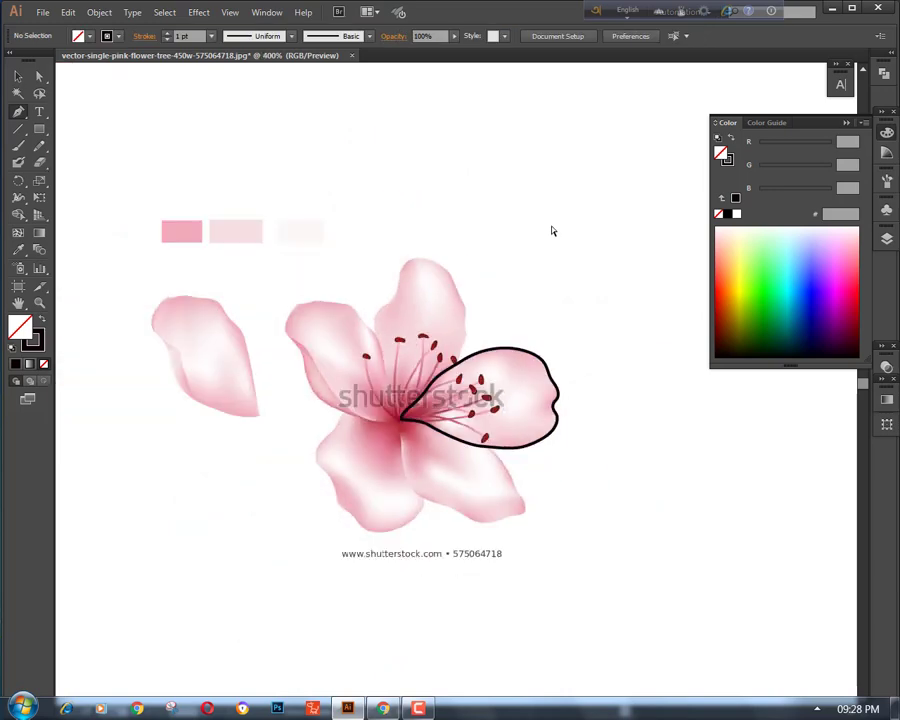
Set the traced petal outline's stroke weight to 0.25 pt
left_click(507, 349, "ctrl")
left_click(18, 77)
left_click(538, 336)
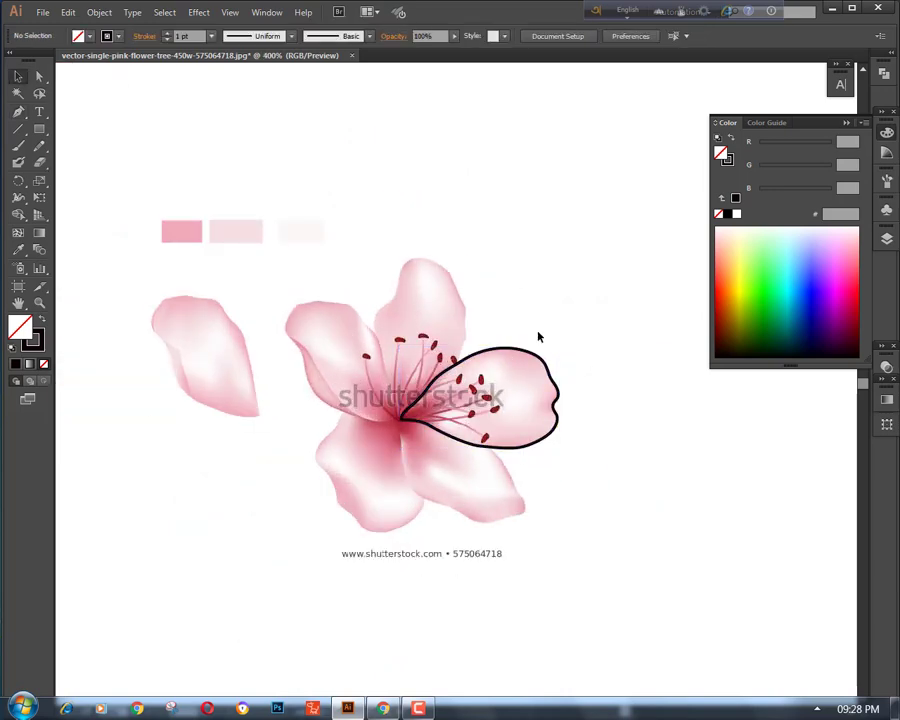
left_click(492, 350)
left_click(211, 36)
left_click(222, 52)
left_click(313, 128)
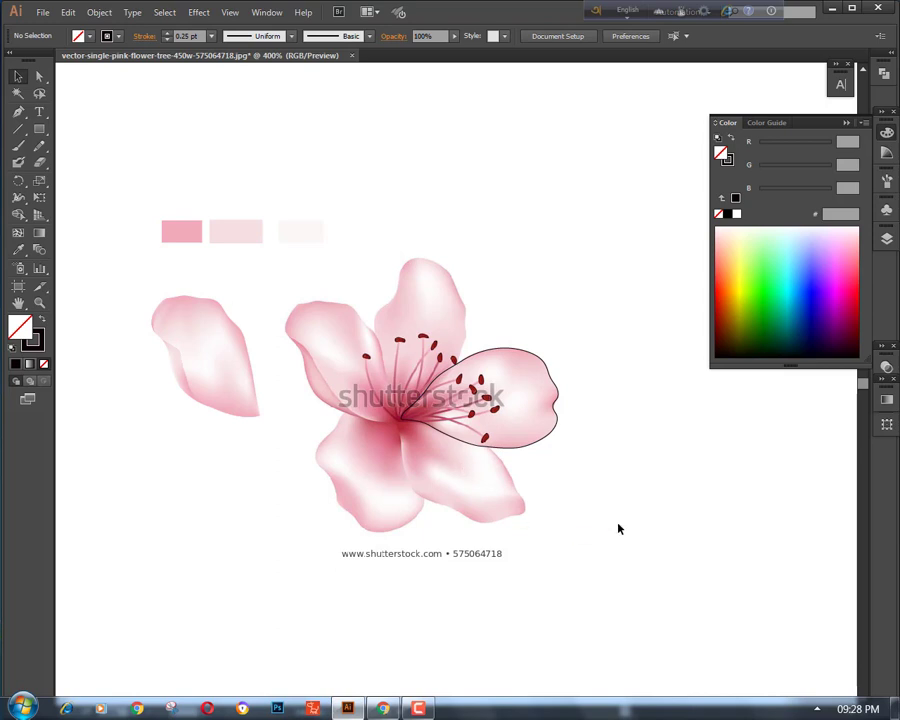
Remove the petal outline's stroke and reapply it as a near-black 0.25 pt line
left_click(527, 447)
left_click(40, 341)
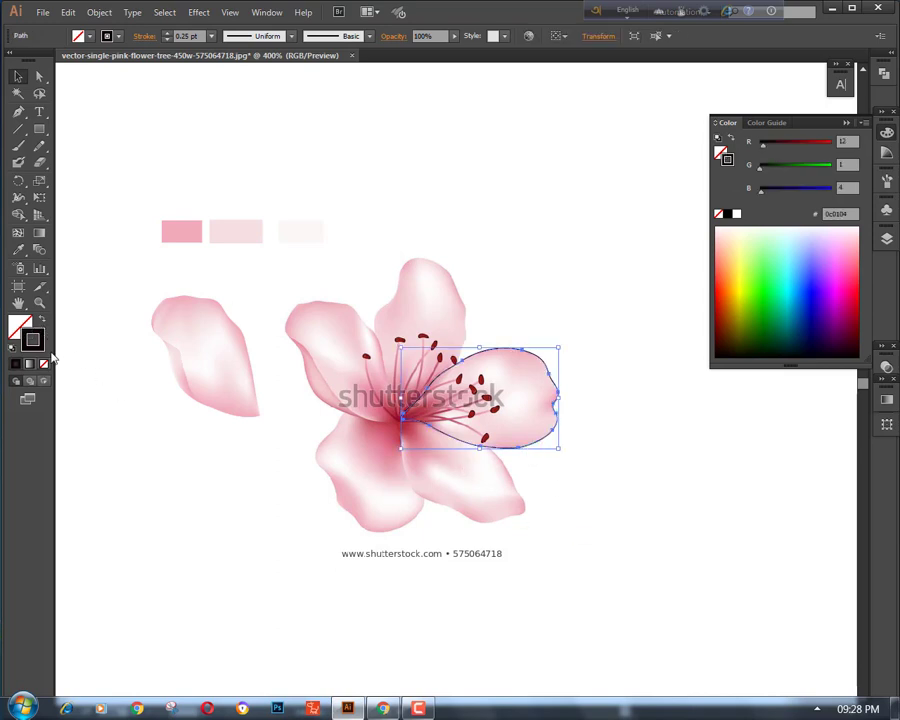
left_click(44, 364)
left_click(445, 172)
left_click(548, 372)
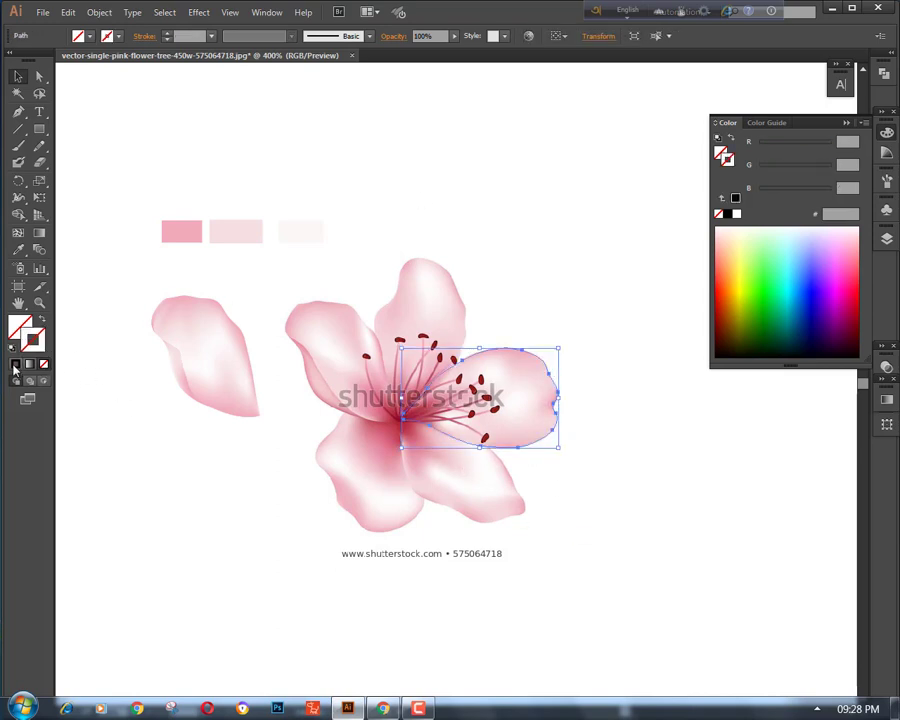
left_click(15, 364)
left_click(211, 36)
left_click(222, 56)
left_click(538, 254)
Move the traced petal outline off the flower into the blank area to its upper right
key("ctrl+plus")
key("ctrl+plus")
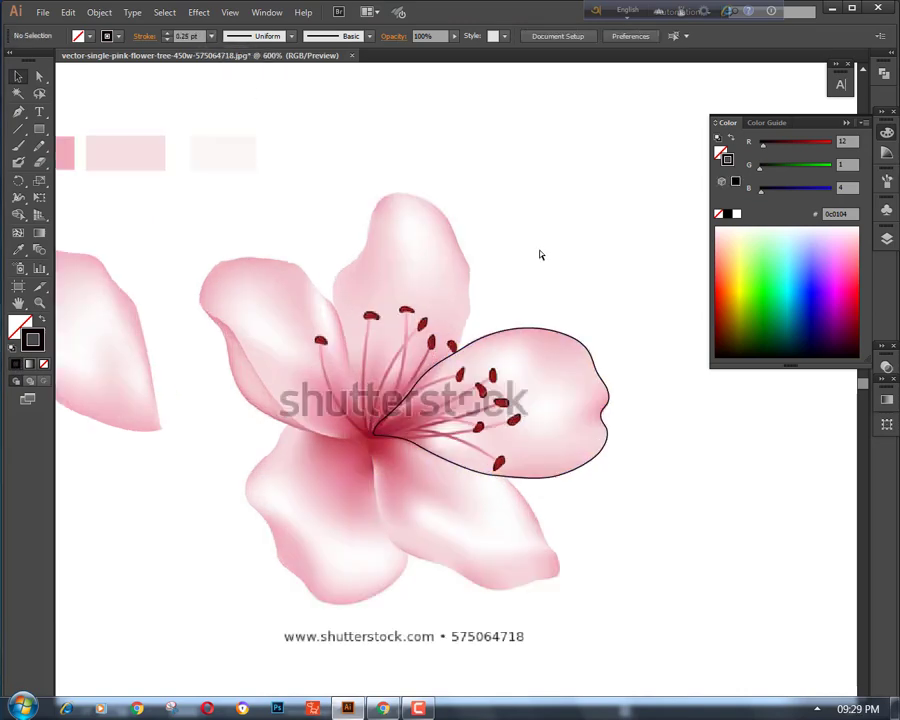
scroll(514, 307, "down", 3)
scroll(467, 336, "up", 1)
scroll(467, 336, "up", 1)
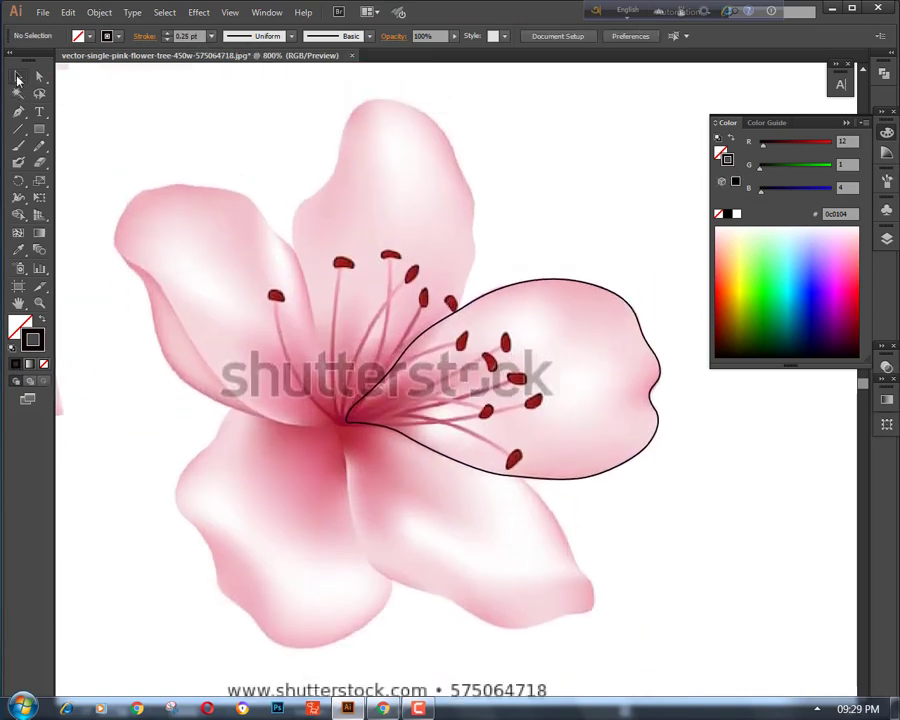
left_click_drag(574, 283, 343, 237)
left_click(36, 77)
left_click(236, 256)
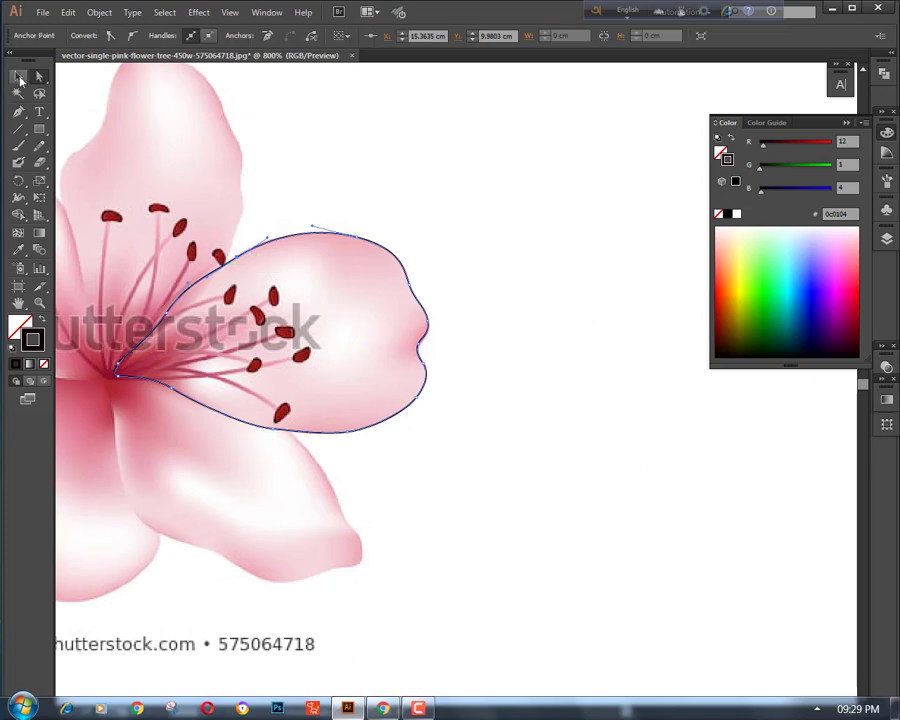
left_click(17, 77)
left_click_drag(215, 272, 470, 126)
scroll(476, 370, "up", 4)
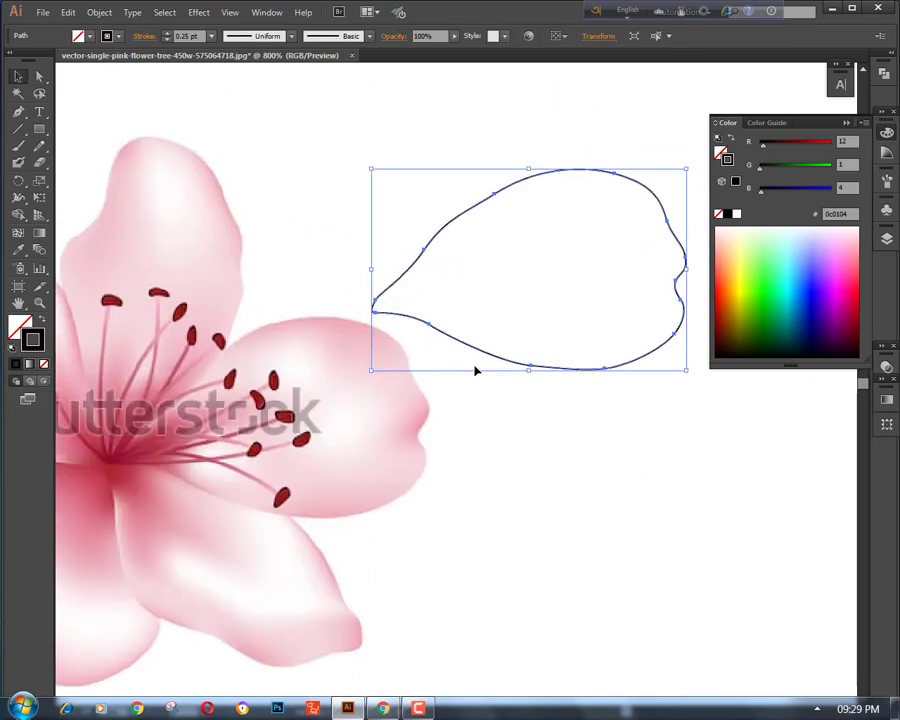
Convert the petal outline into a gradient mesh with 3 rows, 8 columns, To Center appearance and 100% highlight
key("ctrl+minus")
left_click_drag(564, 503, 514, 470)
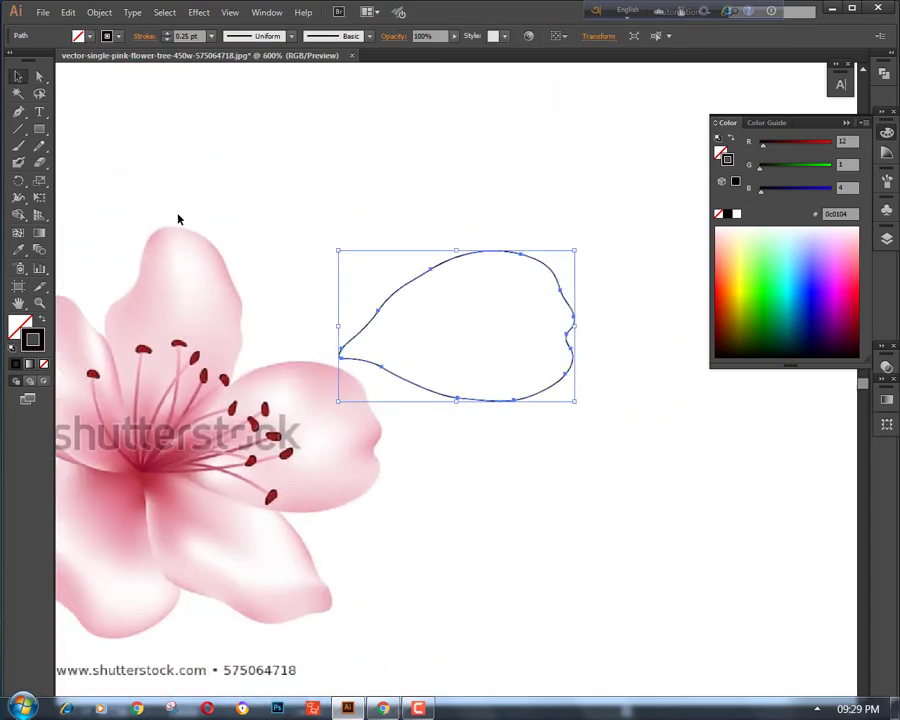
left_click(100, 12)
left_click(160, 227)
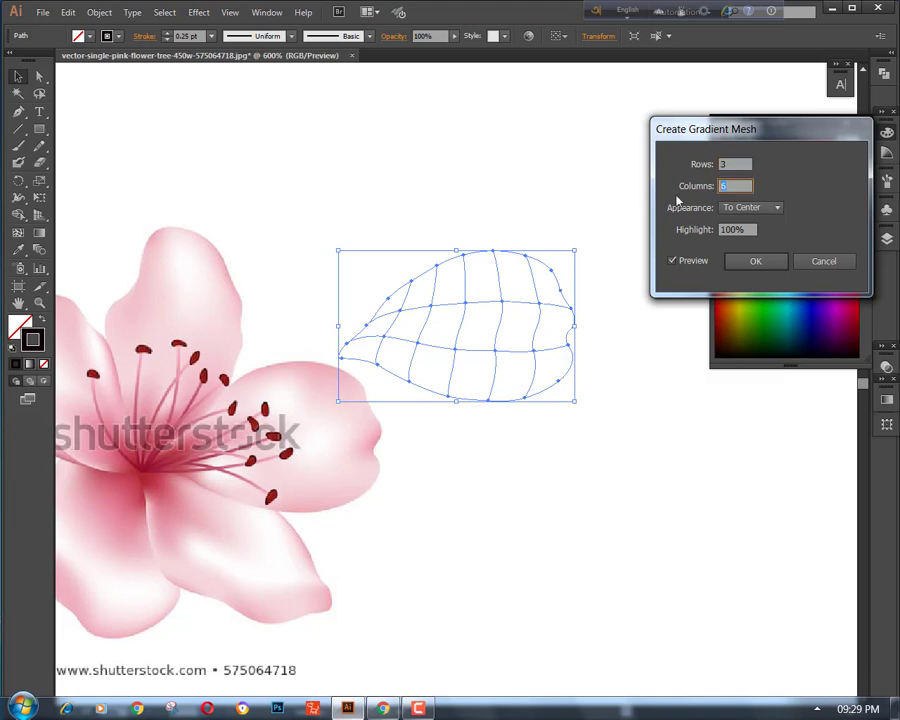
type("8")
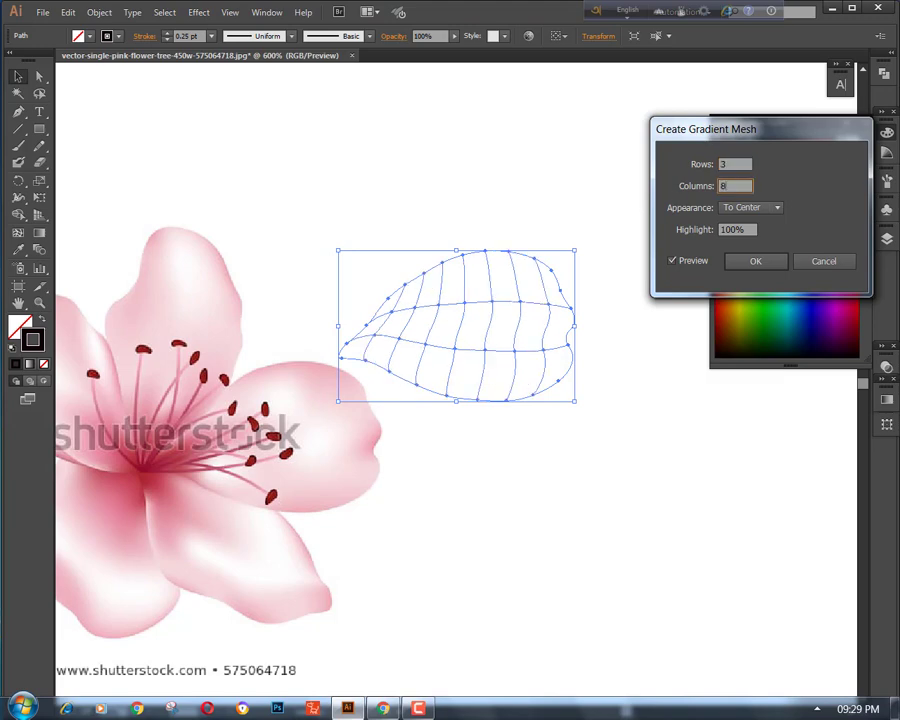
left_click(755, 262)
left_click(673, 267)
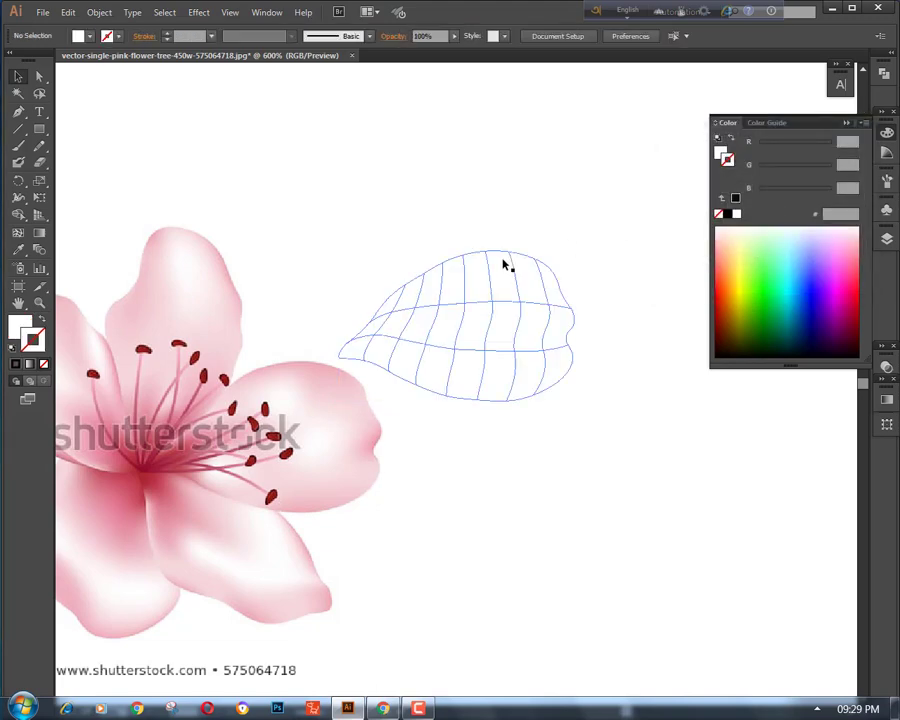
Colour the whole mesh petal with the palest pink sampled from the swatch rectangles
left_click(457, 364)
left_click(16, 250)
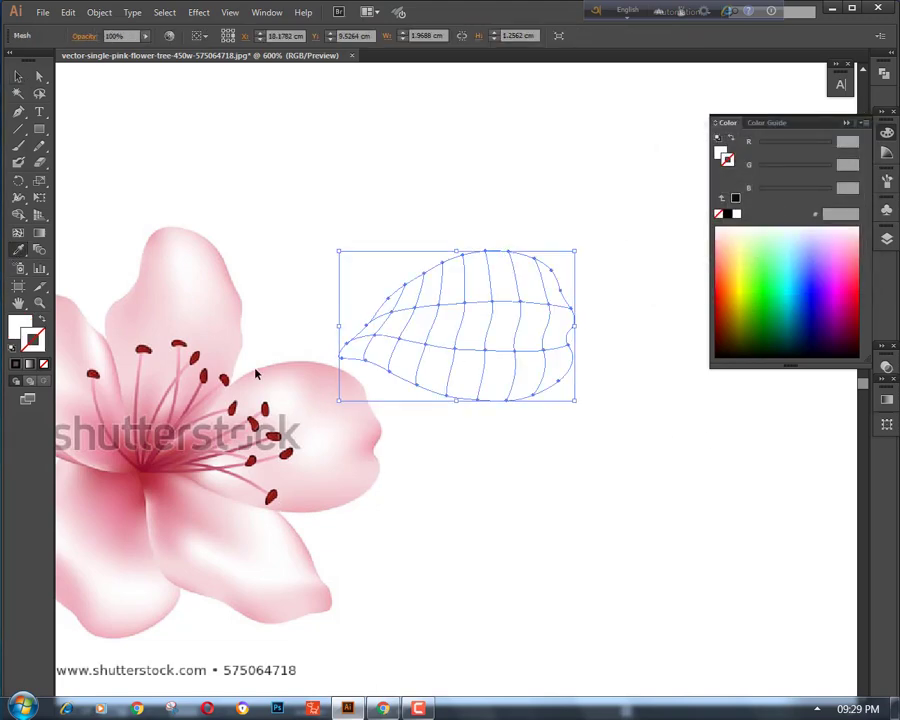
key("ctrl+minus")
key("ctrl+minus")
left_click_drag(203, 225, 339, 378)
left_click(463, 340, "ctrl")
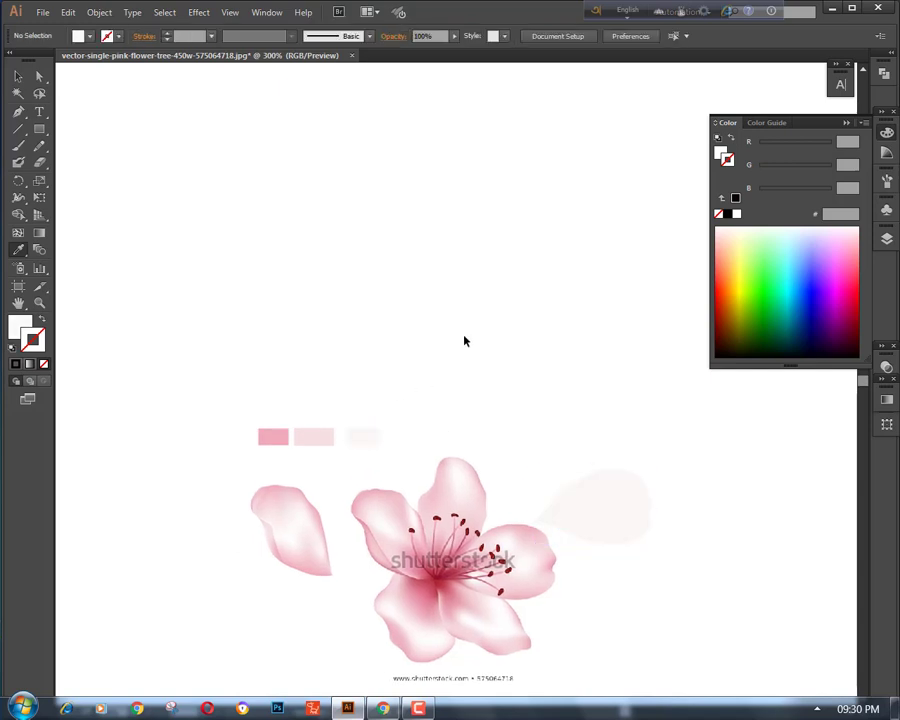
Move the mesh petal above the flower and rotate it so its pointed base faces down
key("ctrl+minus")
key("ctrl+minus")
key("ctrl+plus")
key("ctrl+plus")
key("ctrl+plus")
scroll(498, 373, "down", 1)
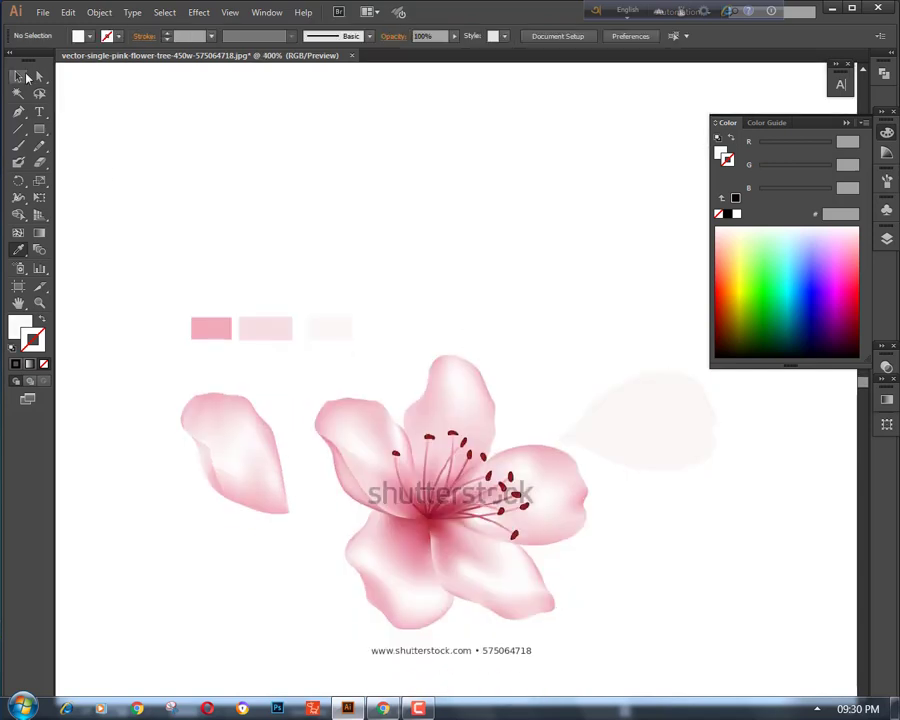
key("v")
left_click_drag(688, 450, 510, 272)
left_click_drag(542, 191, 463, 148)
left_click(542, 205)
left_click_drag(486, 233, 478, 267)
left_click(558, 308)
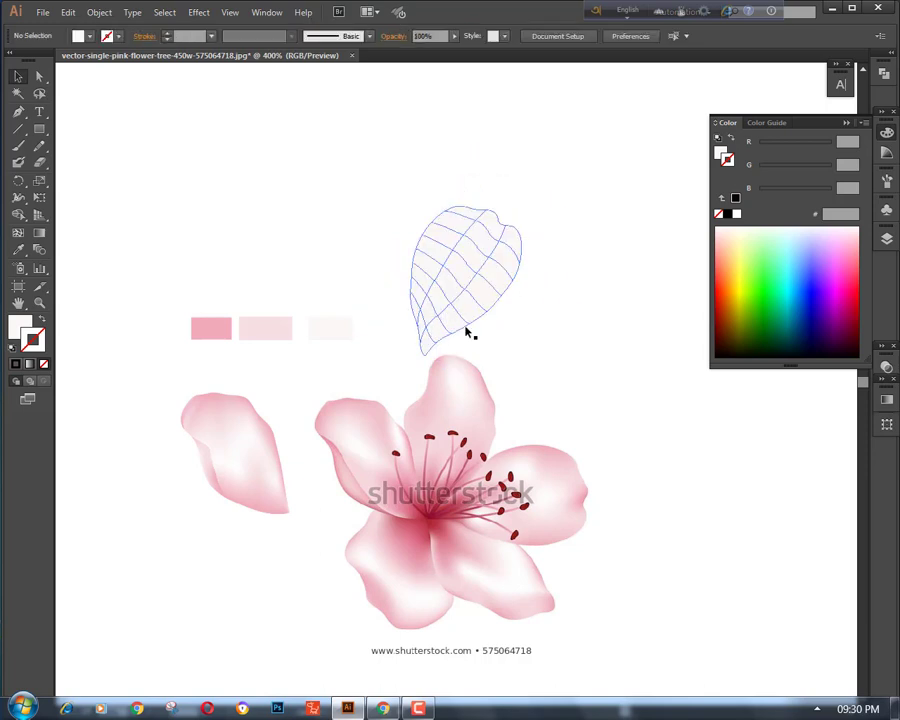
Colour the mesh points along the petal's right edge pink by sampling the swatch rectangles
left_click(468, 325)
left_click(39, 77)
left_click(487, 311)
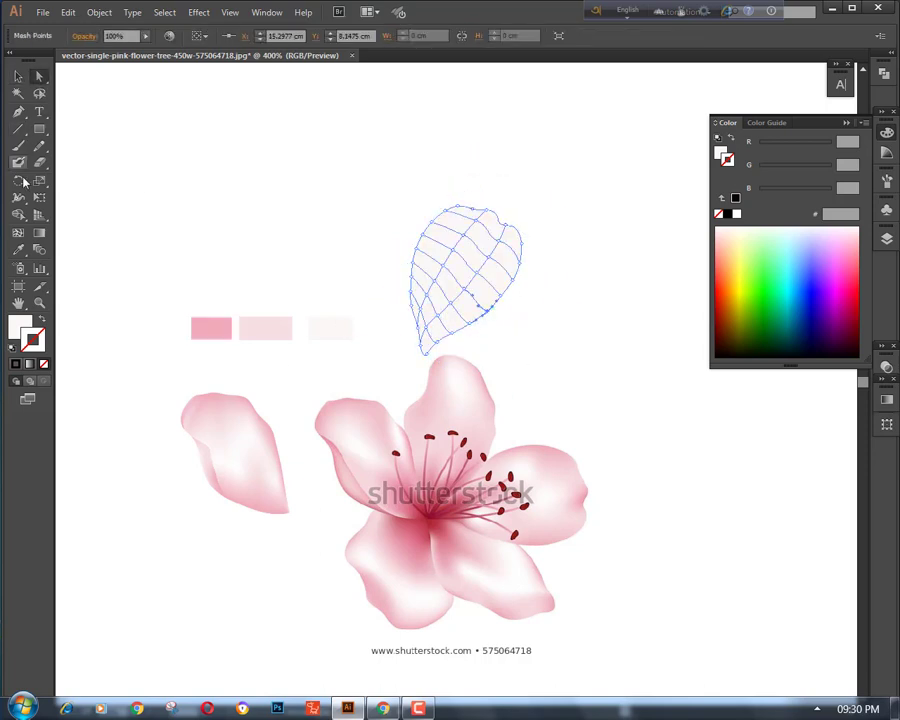
left_click(18, 251)
left_click(214, 330)
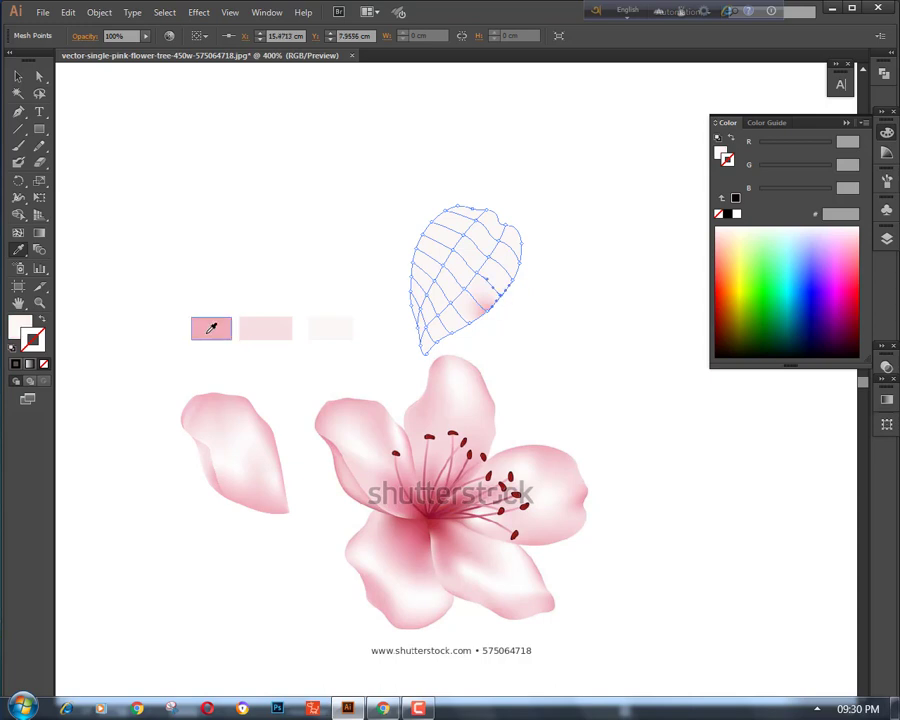
left_click(208, 332)
left_click(513, 281, "ctrl")
left_click(219, 330)
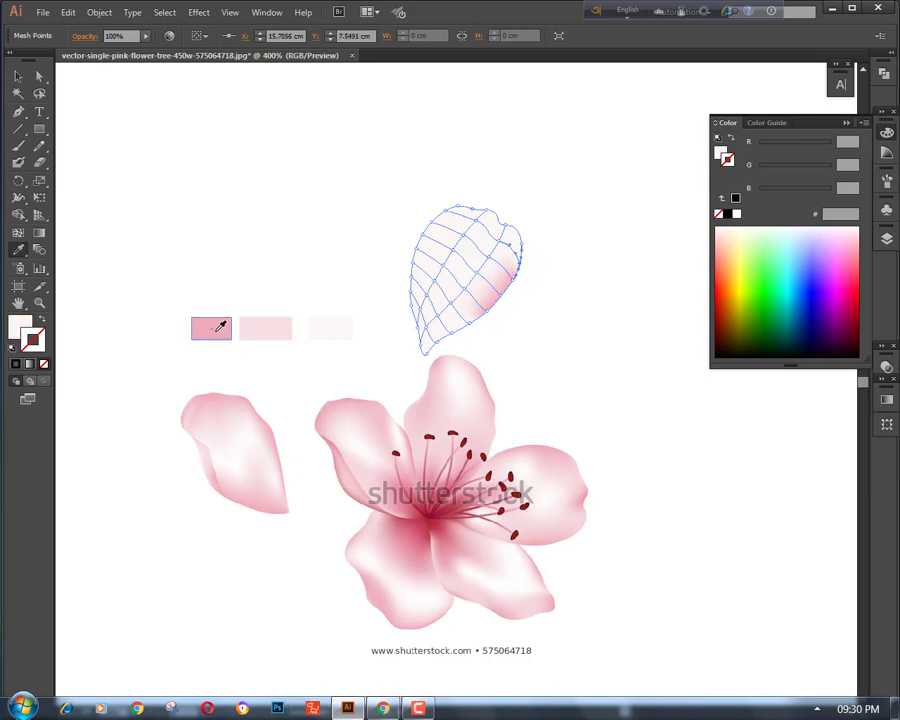
left_click(519, 241, "ctrl")
left_click(268, 326)
Colour the mesh points at the petal's notch and along its top edge with the darkest pink swatch
left_click(501, 223, "ctrl")
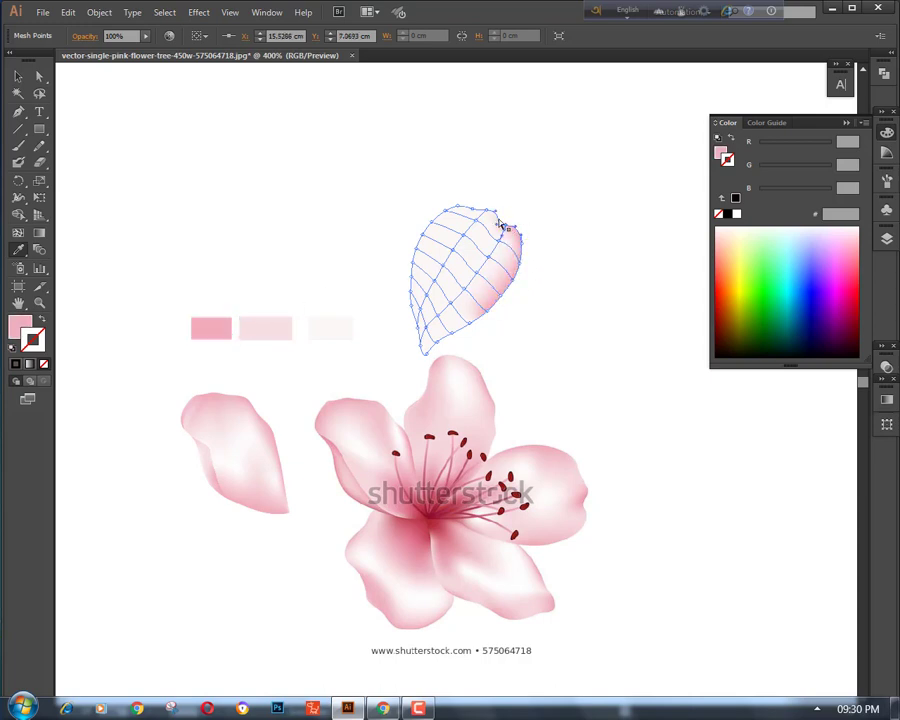
left_click(209, 330)
left_click(216, 328)
left_click(432, 221, "ctrl")
left_click(219, 328)
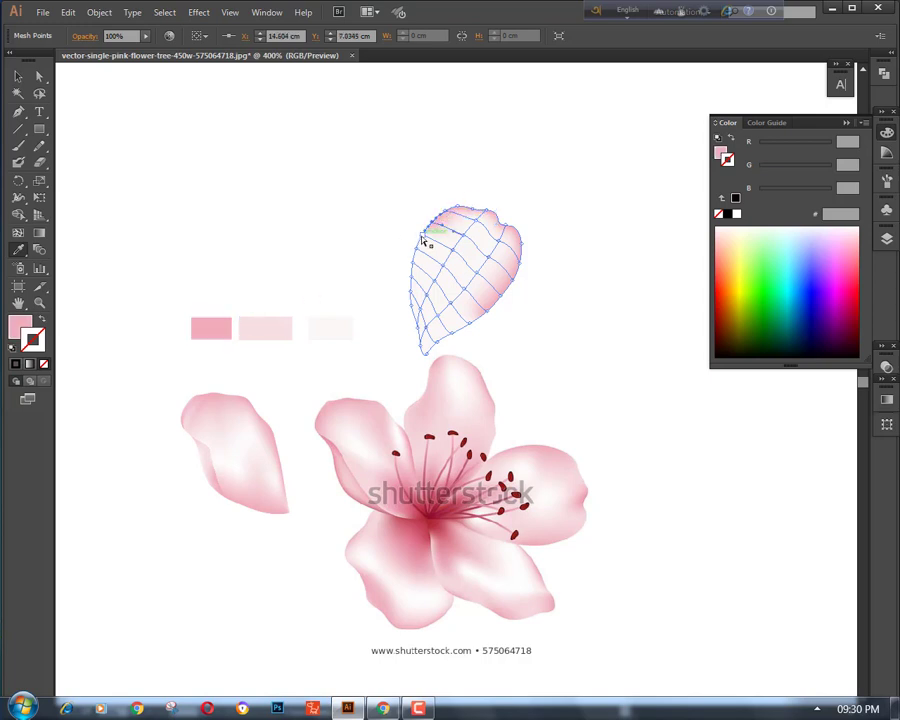
Colour the mesh points down the petal's left edge with the darkest pink swatch
left_click(422, 235, "ctrl")
left_click(216, 328)
left_click(418, 257, "ctrl")
left_click(205, 328)
left_click(416, 271, "ctrl")
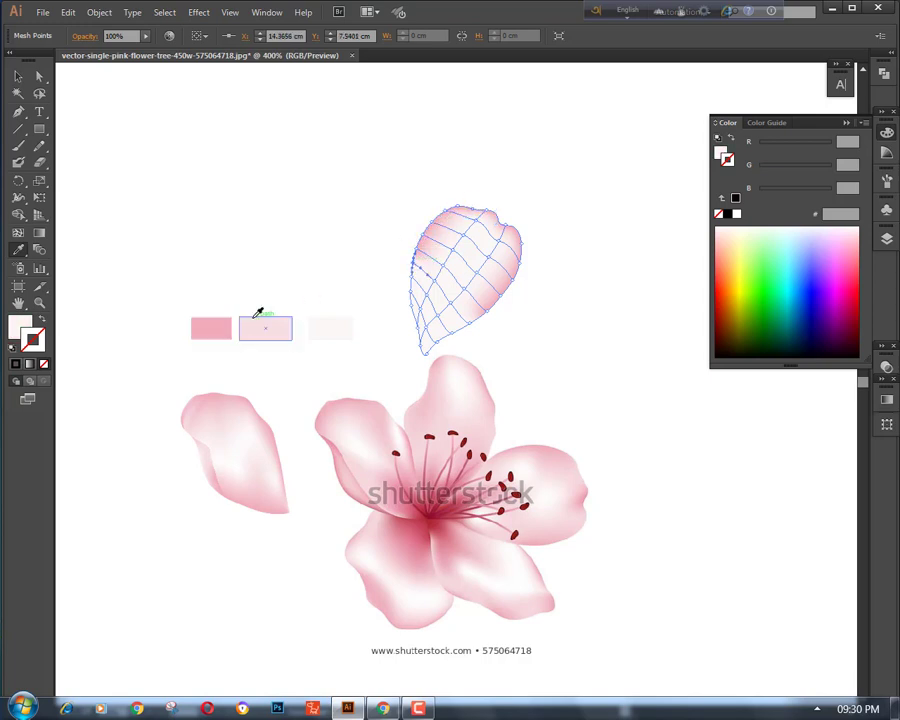
left_click(214, 328)
left_click(217, 326)
left_click(411, 298, "ctrl")
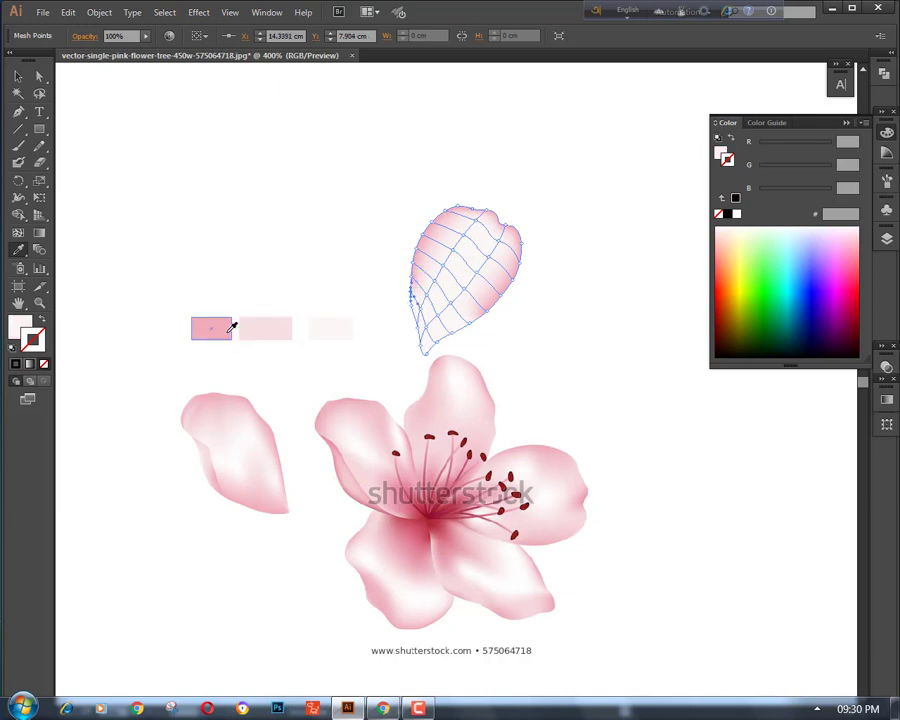
Colour the mesh points along the petal's lower right edge with the darkest pink swatch, and deselect the petal
left_click(424, 349, "ctrl")
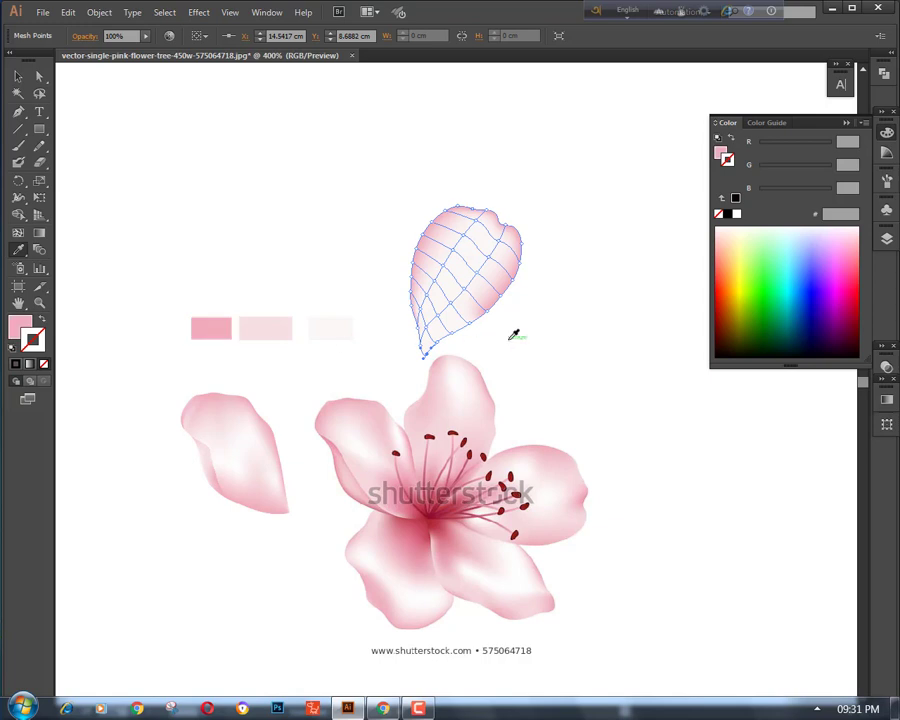
left_click(218, 327)
left_click(469, 323, "ctrl")
left_click(225, 327)
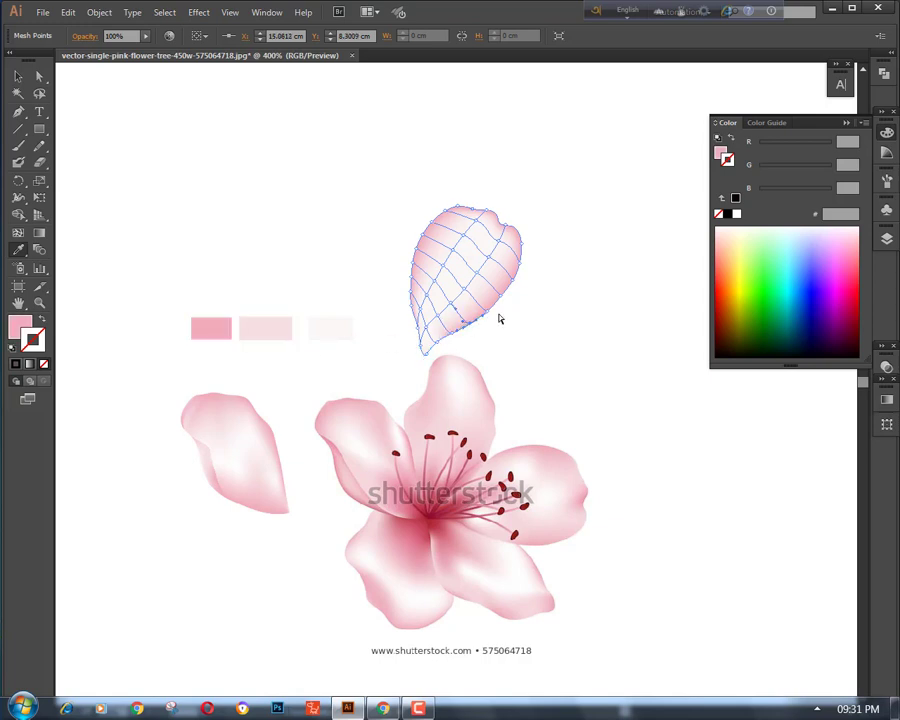
left_click(515, 329, "ctrl")
Examine the shading of the new mesh petal against the reference flower
key("ctrl+plus")
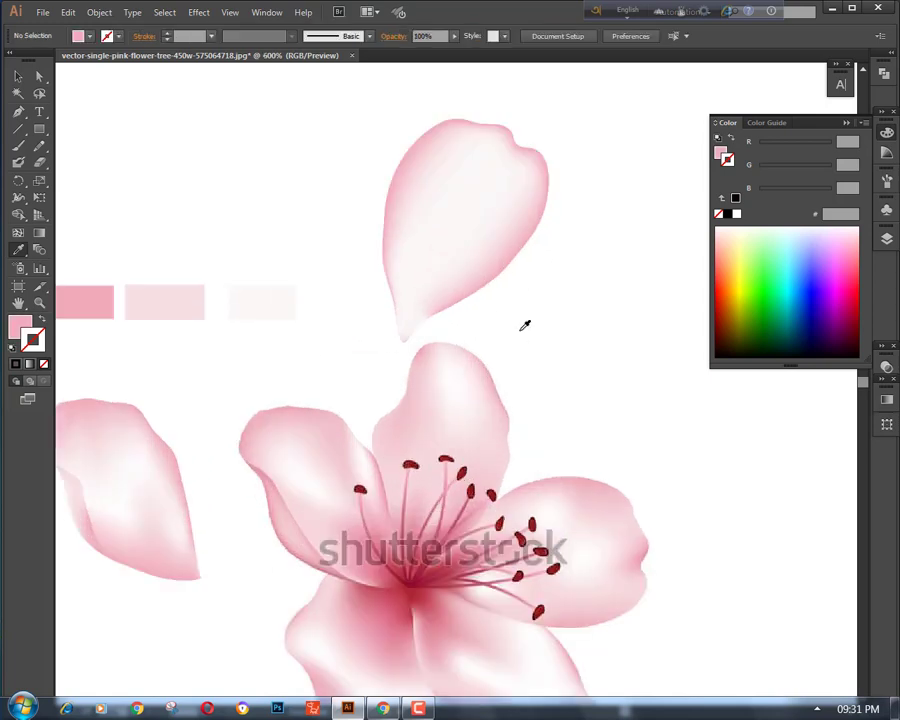
scroll(520, 319, "down", 3)
key("ctrl+minus")
key("ctrl+minus")
key("ctrl+minus")
key("ctrl+plus")
key("ctrl+plus")
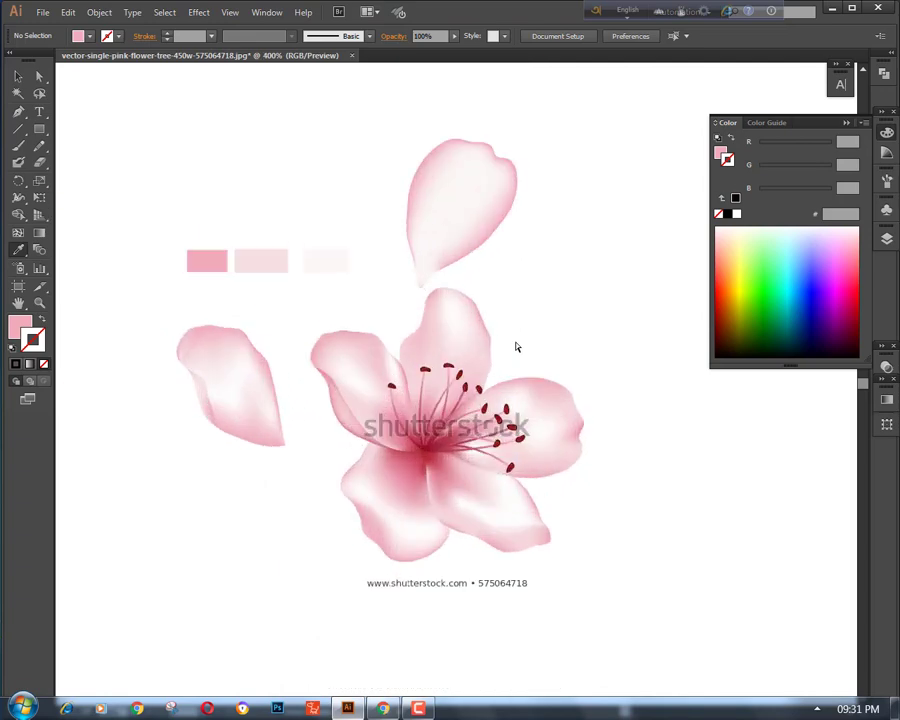
scroll(508, 375, "down", 2)
scroll(510, 373, "up", 2)
key("ctrl+plus")
scroll(492, 424, "down", 1)
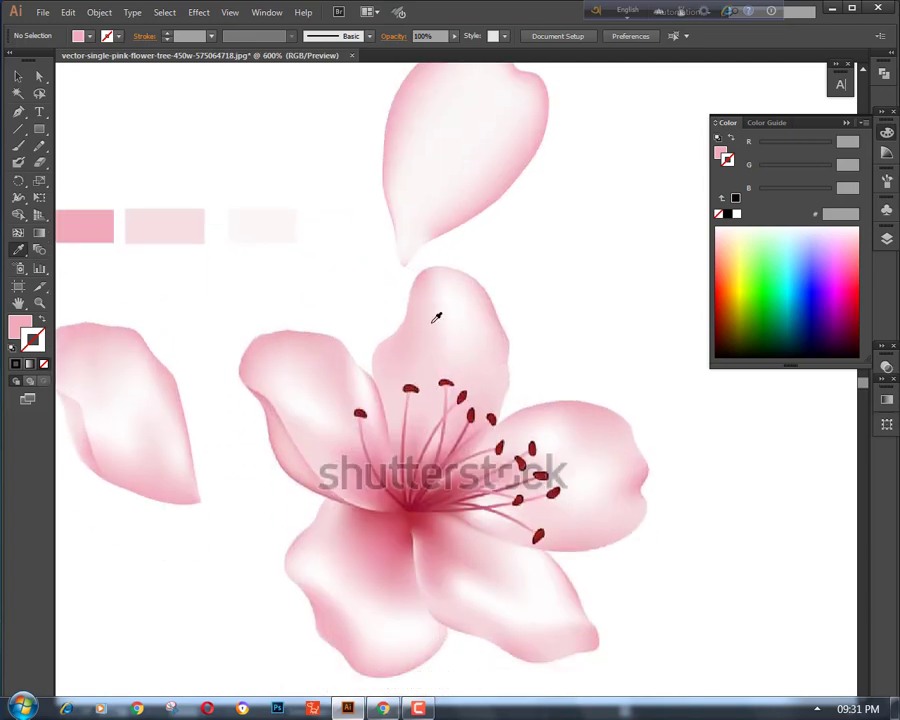
Move the mesh point near the petal's pointed tip further down and colour it with the darkest pink swatch
left_click(401, 254)
left_click(39, 76)
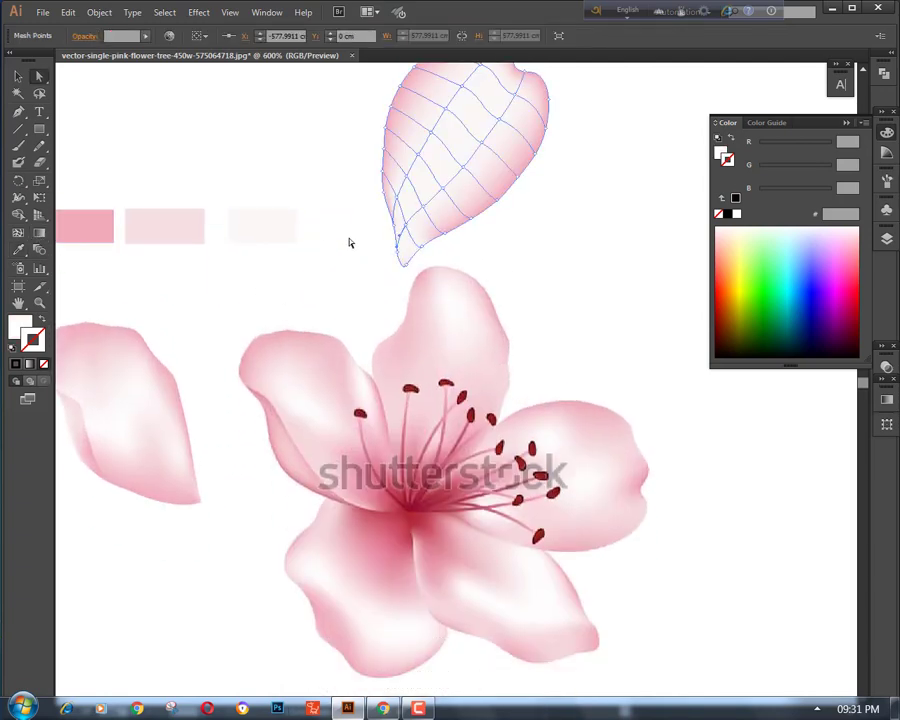
left_click_drag(406, 232, 408, 248)
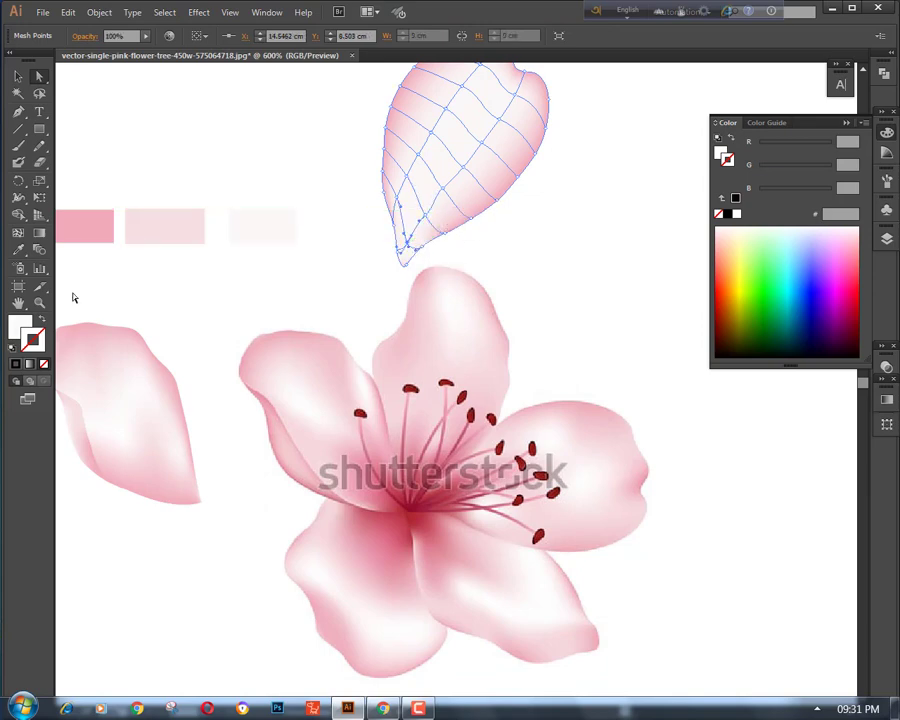
left_click(20, 251)
left_click(98, 226)
left_click(224, 301, "ctrl")
Examine the shading at the petal's tip at different magnifications and compare it with the reference flower
key("ctrl+minus")
key("ctrl+minus")
key("ctrl+minus")
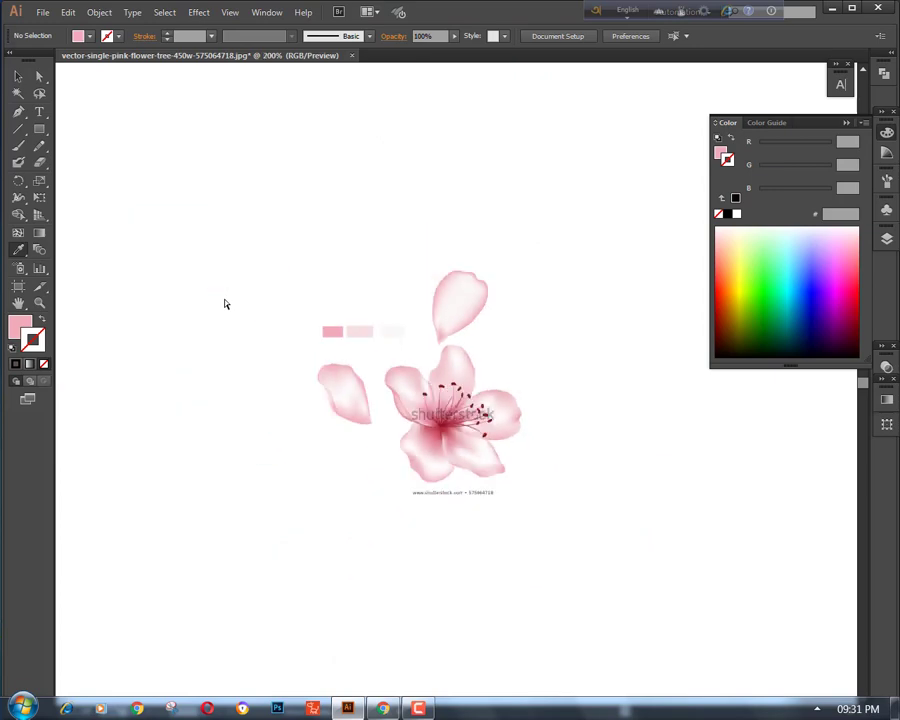
key("ctrl+equal")
key("ctrl+equal")
key("ctrl+equal")
left_click(410, 246, "ctrl")
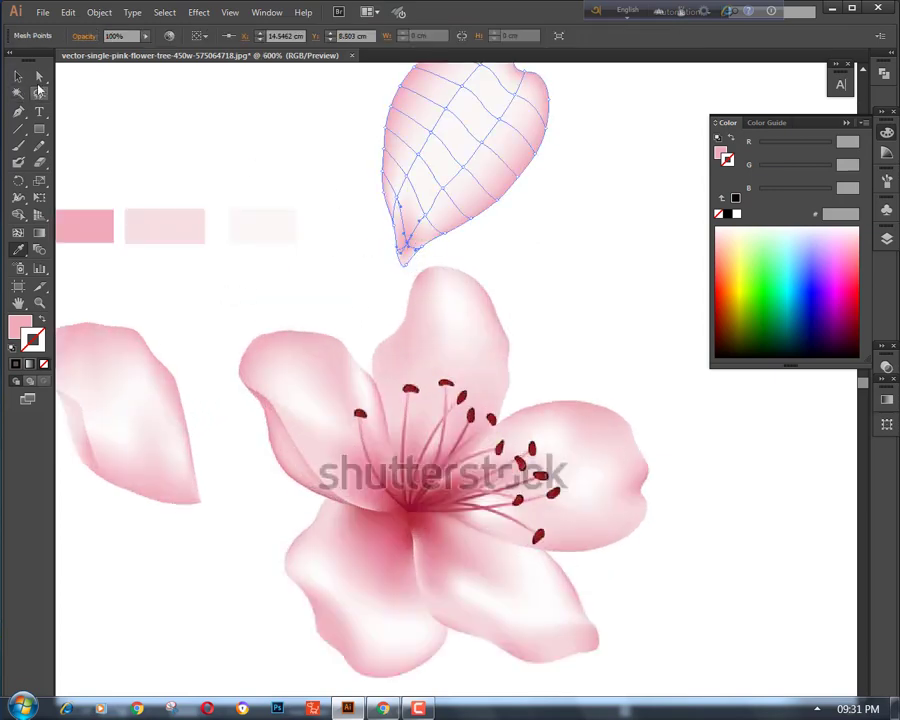
left_click(321, 185, "ctrl")
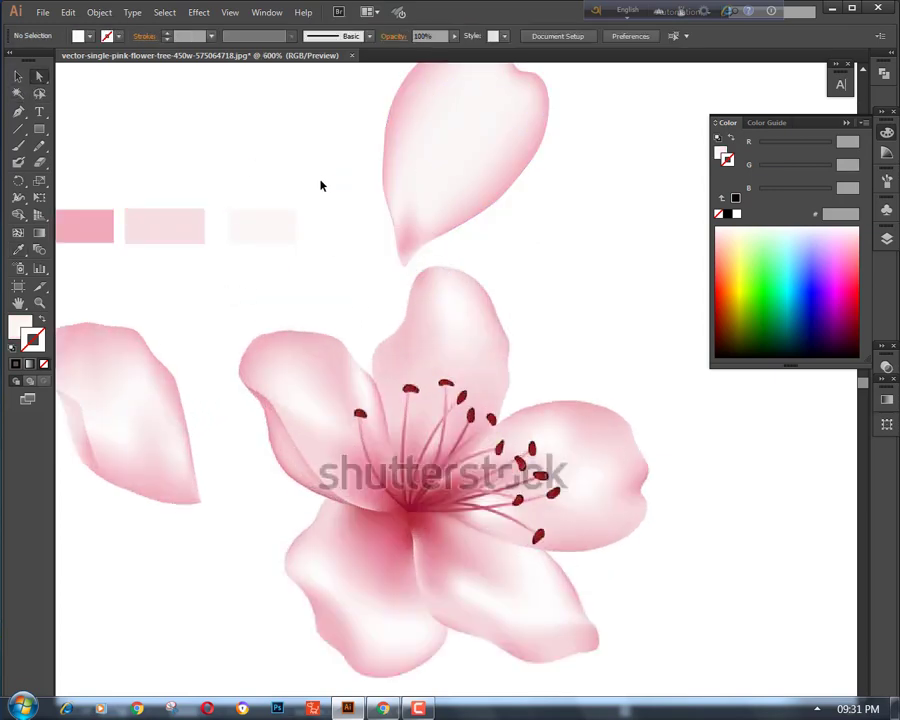
Shift the interior mesh point just above the petal's tip upward and towards the right edge
left_click(424, 245, "ctrl")
left_click_drag(427, 226, 449, 206)
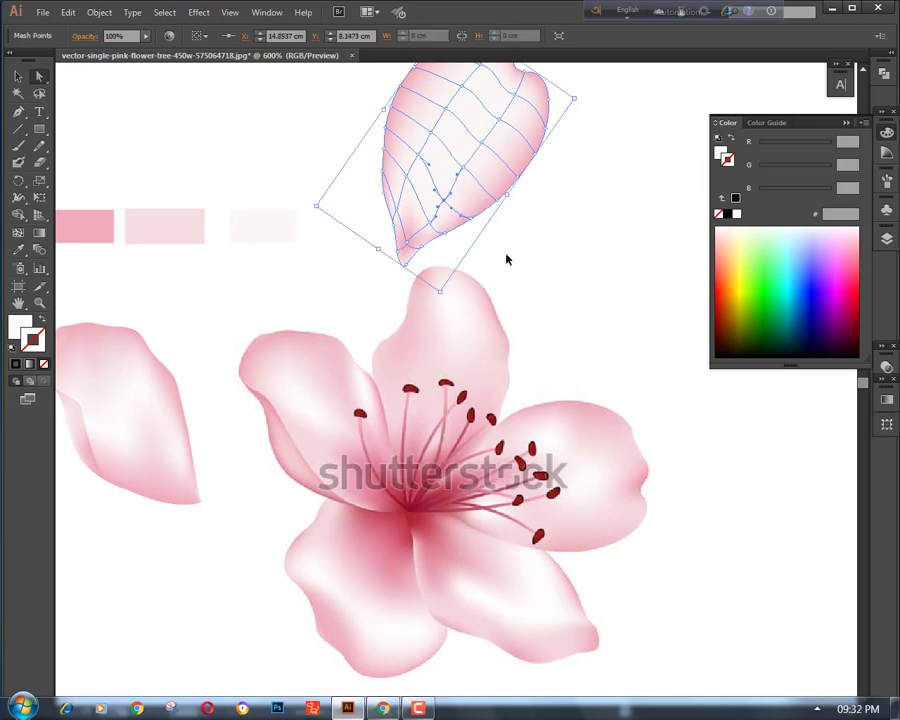
left_click(506, 257, "ctrl")
key("ctrl+minus")
key("ctrl+minus")
key("ctrl+plus")
key("ctrl+plus")
scroll(478, 232, "up", 2)
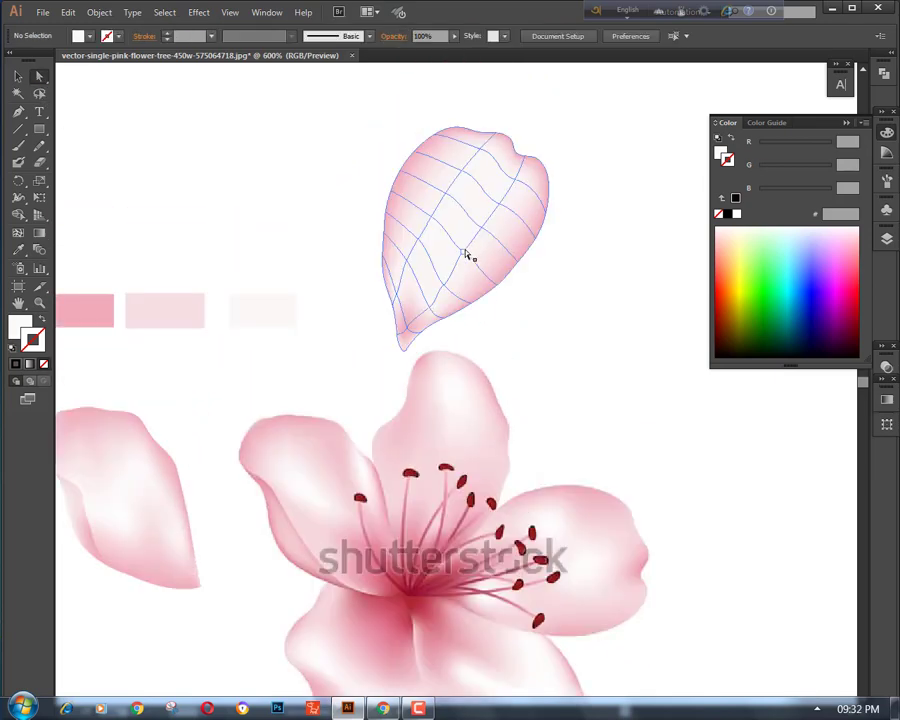
Try colouring the interior mesh point at the petal's lower right with a pink sampled from the petal, and undo it
mouse_move(466, 250)
left_mouse_down()
mouse_move(462, 242)
mouse_move(465, 250)
left_mouse_up()
left_click(490, 254)
left_click(582, 306, "ctrl")
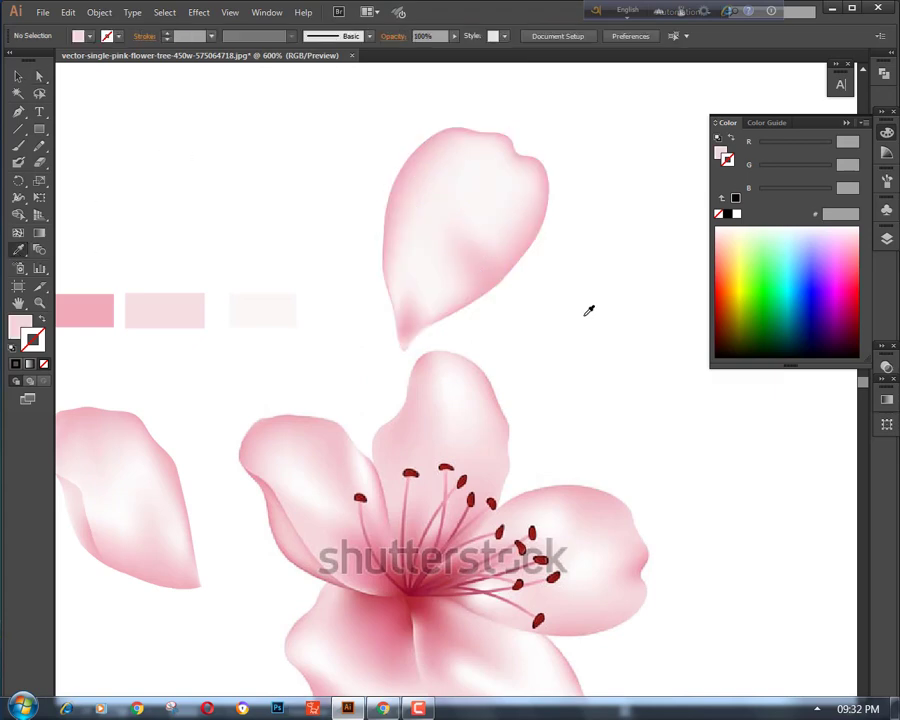
key("ctrl+z")
left_click(588, 308, "ctrl")
Pull the interior mesh points of both inner columns towards the petal's midline, leaving a narrow band between them
left_click(463, 210, "ctrl")
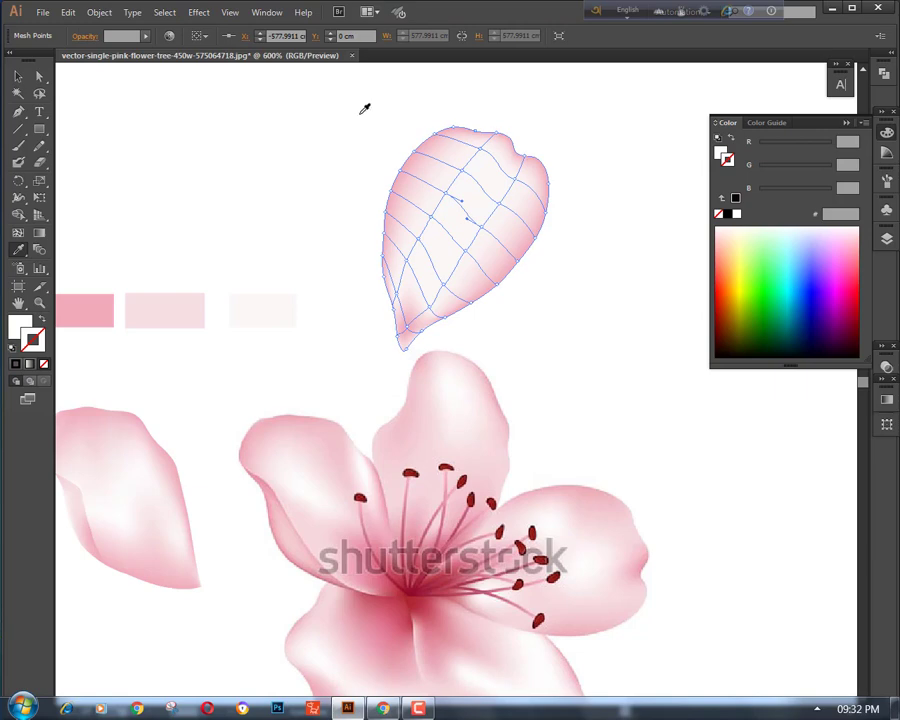
left_click_drag(446, 195, 486, 163)
left_click_drag(500, 208, 499, 177)
mouse_move(505, 171)
left_mouse_down()
mouse_move(495, 167)
mouse_move(499, 173)
left_mouse_up()
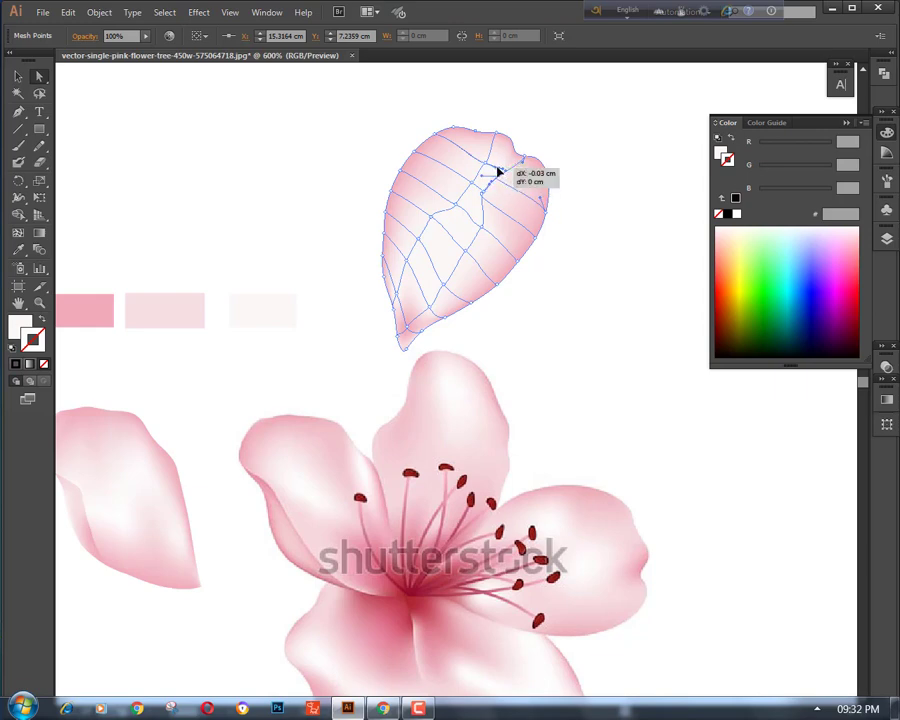
left_click_drag(483, 218, 458, 245)
left_click_drag(445, 288, 441, 232)
left_click(548, 304)
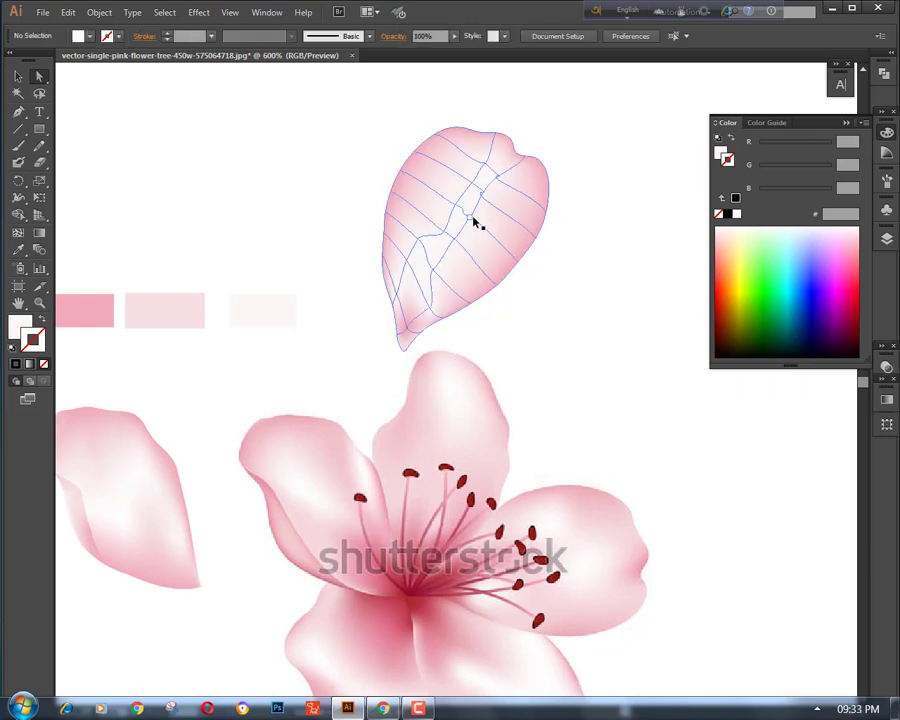
Colour the middle mesh points on the left side of the petal's pale midline band with the medium pink swatch
left_click(468, 221)
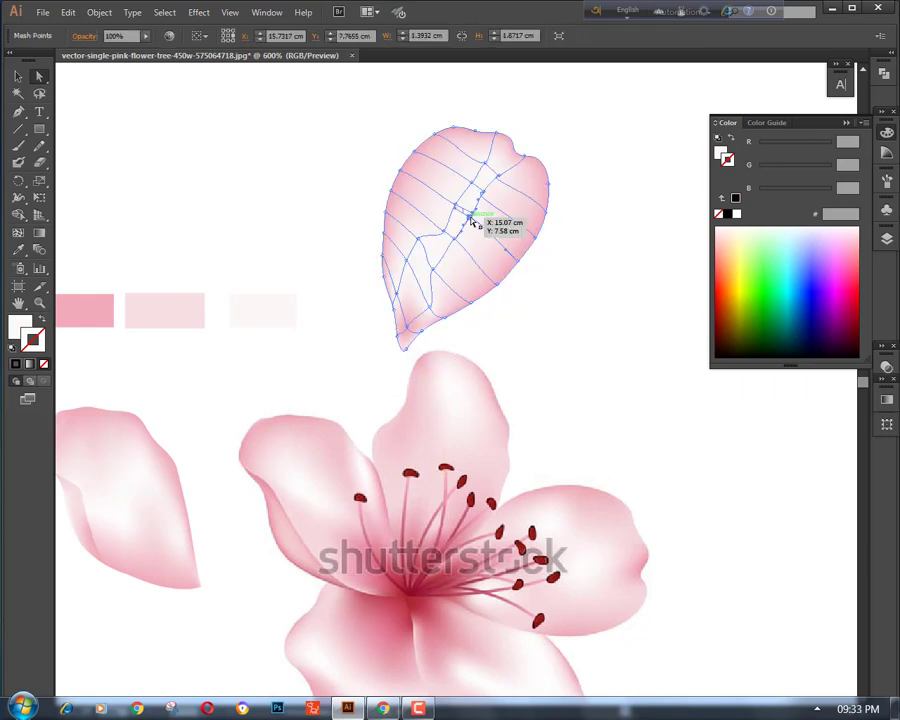
left_click(237, 237, "ctrl")
left_click(456, 206, "ctrl")
left_click(148, 305)
left_click(218, 306, "ctrl")
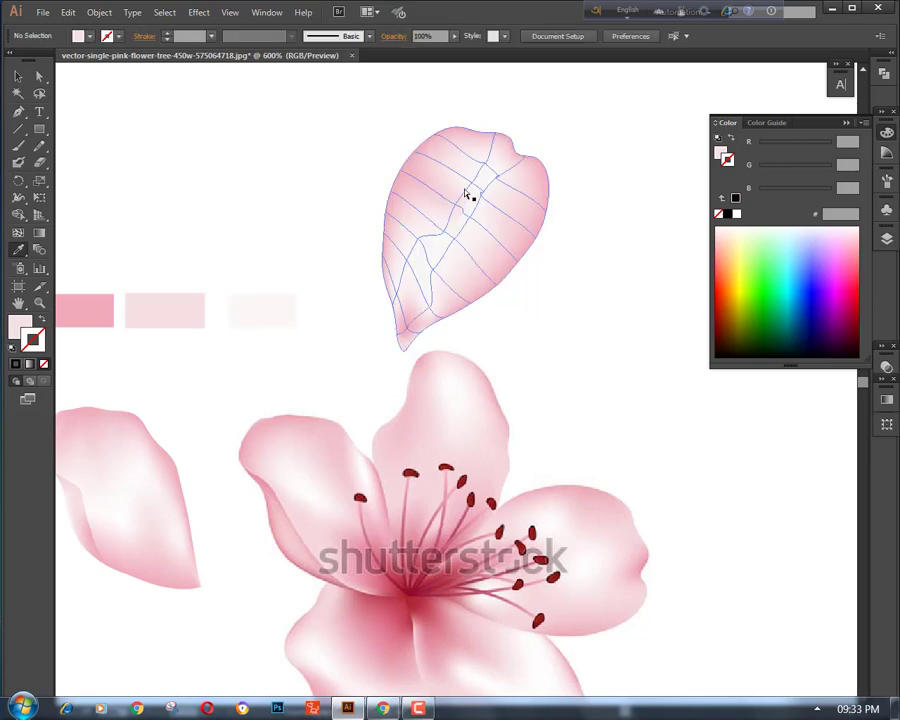
left_click(468, 195, "ctrl")
left_click(112, 306)
left_click(263, 187, "ctrl")
Colour the mesh point below the notch and the one halfway down the left inner column with medium pink
left_click(481, 158, "ctrl")
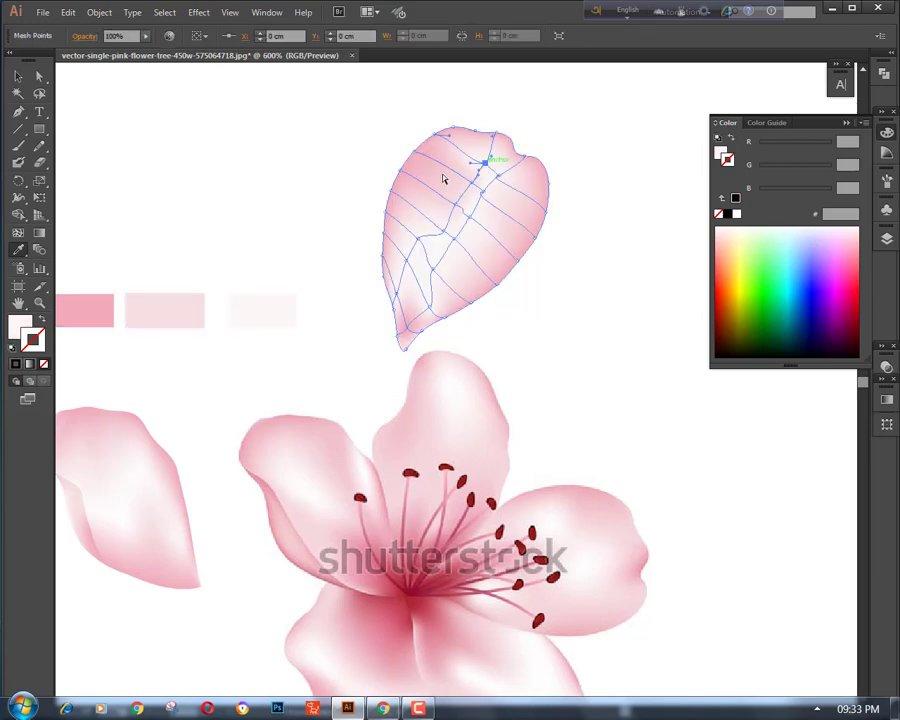
left_click(225, 192, "ctrl")
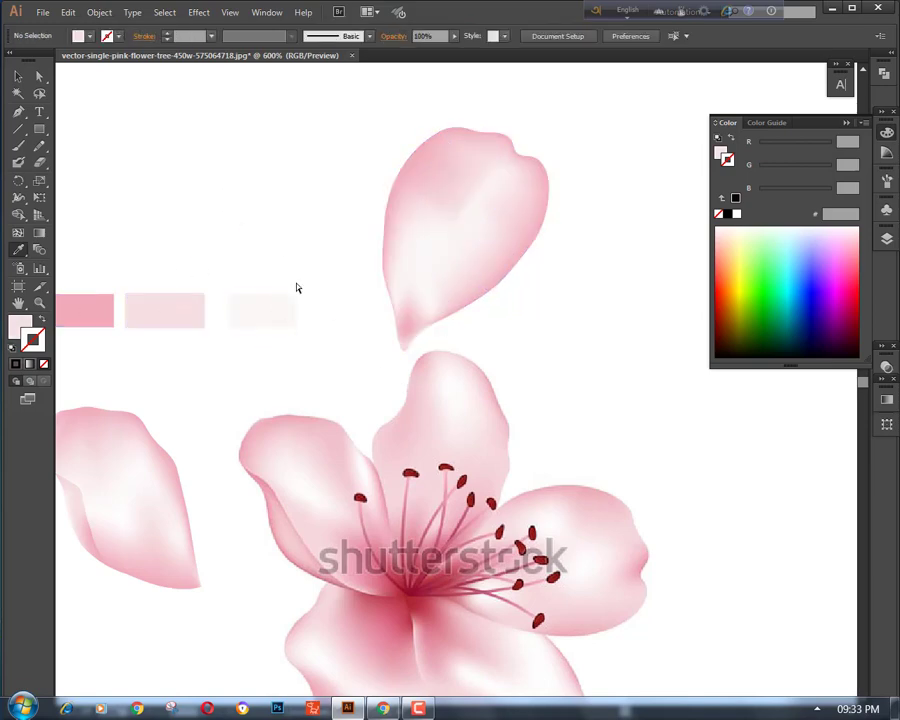
left_click(443, 231, "ctrl")
left_click(172, 244, "ctrl")
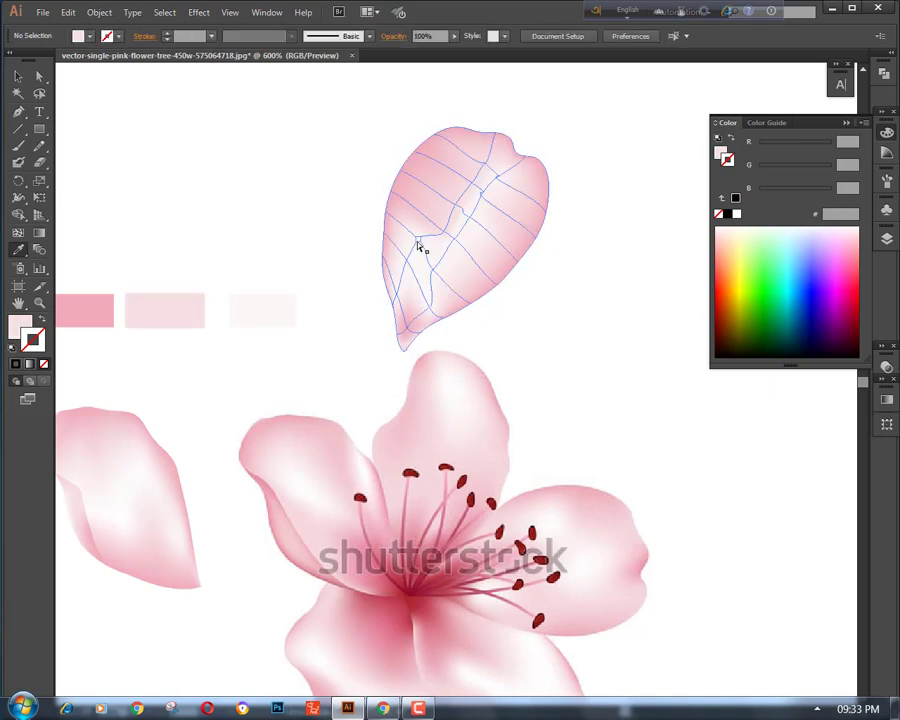
Move a lower-left interior mesh point towards the petal's tip, and colour it and the point above it with the medium pink swatch
key("ctrl+minus")
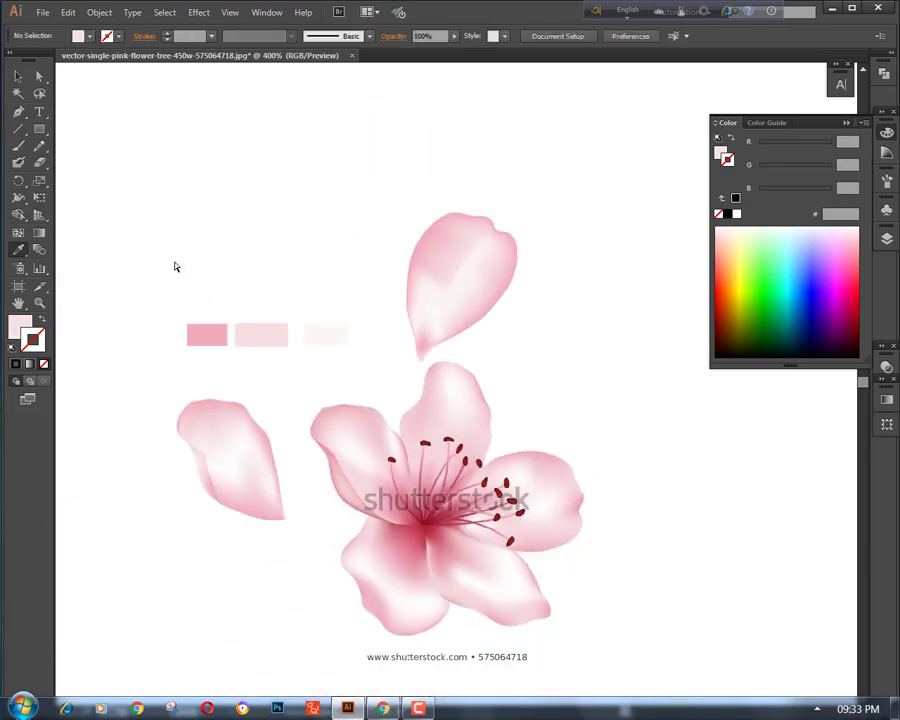
key("ctrl+plus")
key("ctrl+minus")
key("ctrl+plus")
key("ctrl+plus")
left_click_drag(410, 194, 408, 251)
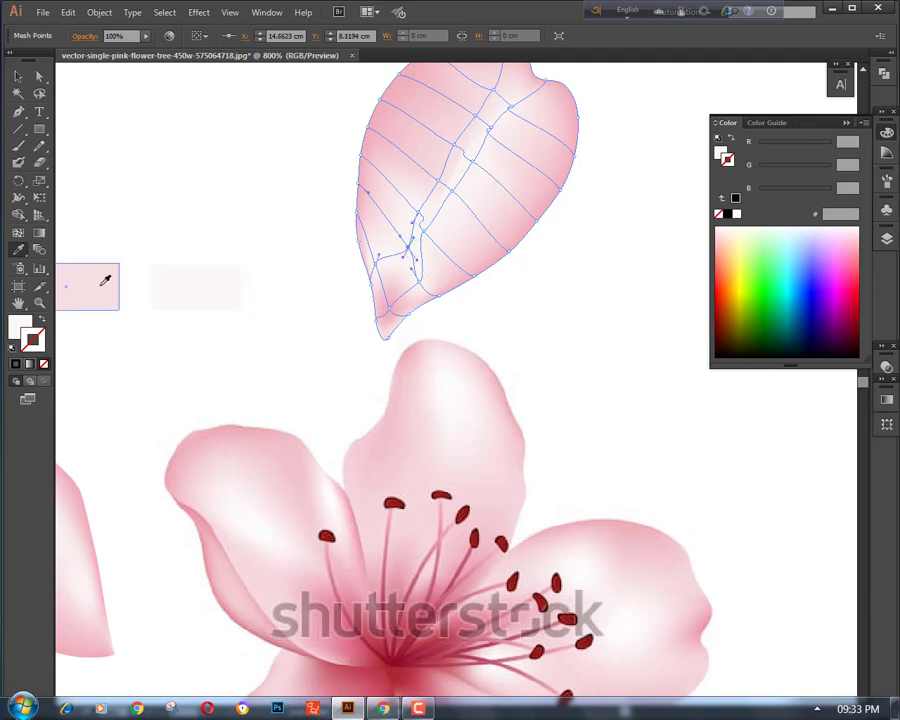
left_click(101, 286)
left_click(220, 245, "ctrl")
left_click(418, 211, "ctrl")
left_click(113, 284)
left_click(177, 224, "ctrl")
Rotate the finished mesh petal and place it over the reference flower's right petal
key("ctrl+minus")
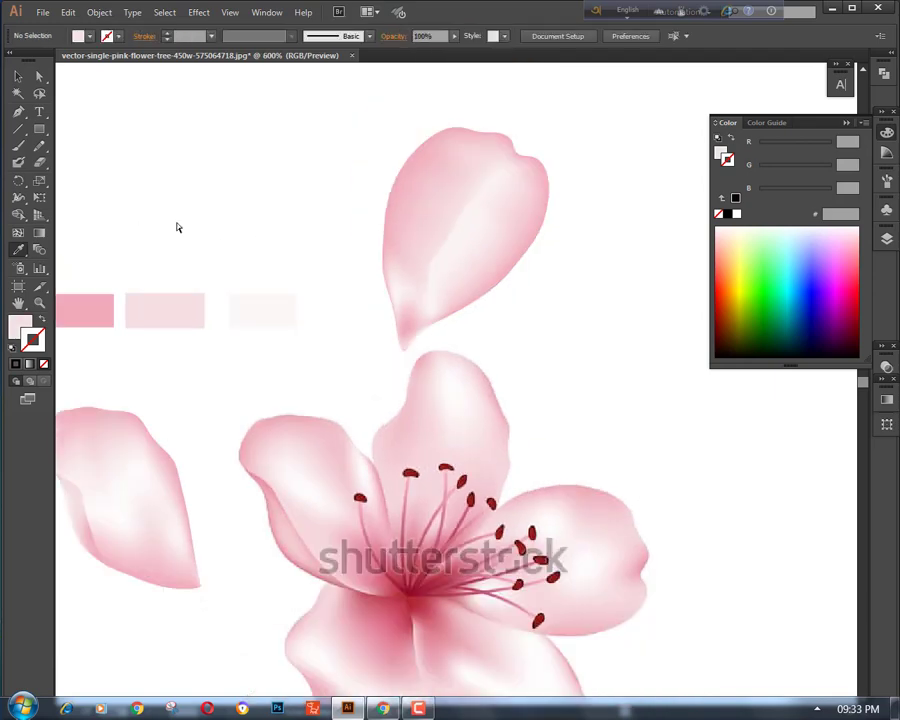
key("ctrl+minus")
key("ctrl+minus")
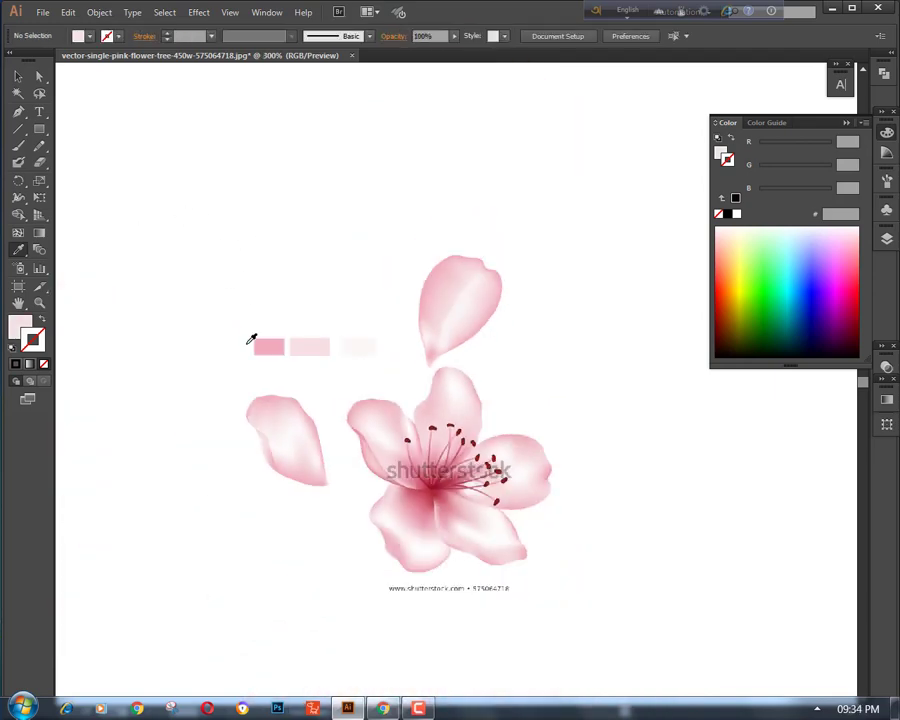
left_click(20, 78)
left_click_drag(490, 270, 642, 457)
left_click_drag(593, 435, 518, 468)
left_click(554, 352)
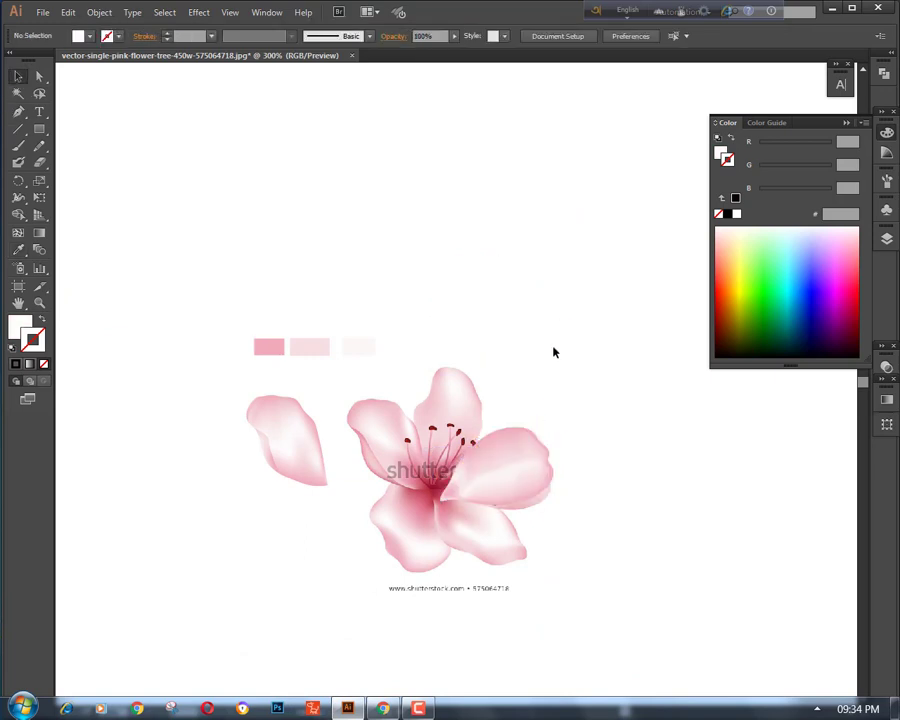
Move the mesh petal off the flower, rotate it back upright, and place it above the flower's right side
scroll(604, 405, "down", 1)
key("ctrl+plus")
scroll(605, 321, "down", 3)
left_click_drag(559, 360, 613, 181)
scroll(640, 235, "up", 3)
left_click_drag(673, 303, 636, 215)
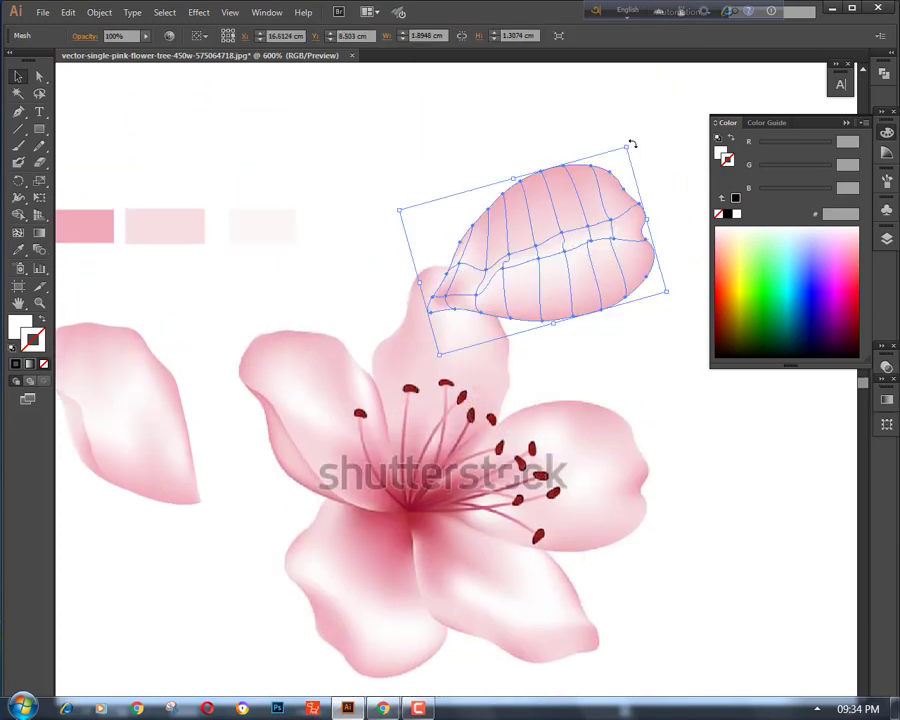
left_click_drag(632, 145, 546, 206)
left_click(717, 425)
key("ctrl+minus")
key("ctrl+plus")
scroll(668, 374, "up", 3)
left_click_drag(658, 264, 634, 206)
left_click(661, 392)
Place the other mesh petal above the flower beside the upright one, and move the palest swatch below the medium pink one
scroll(661, 392, "down", 3)
scroll(661, 392, "left", 2)
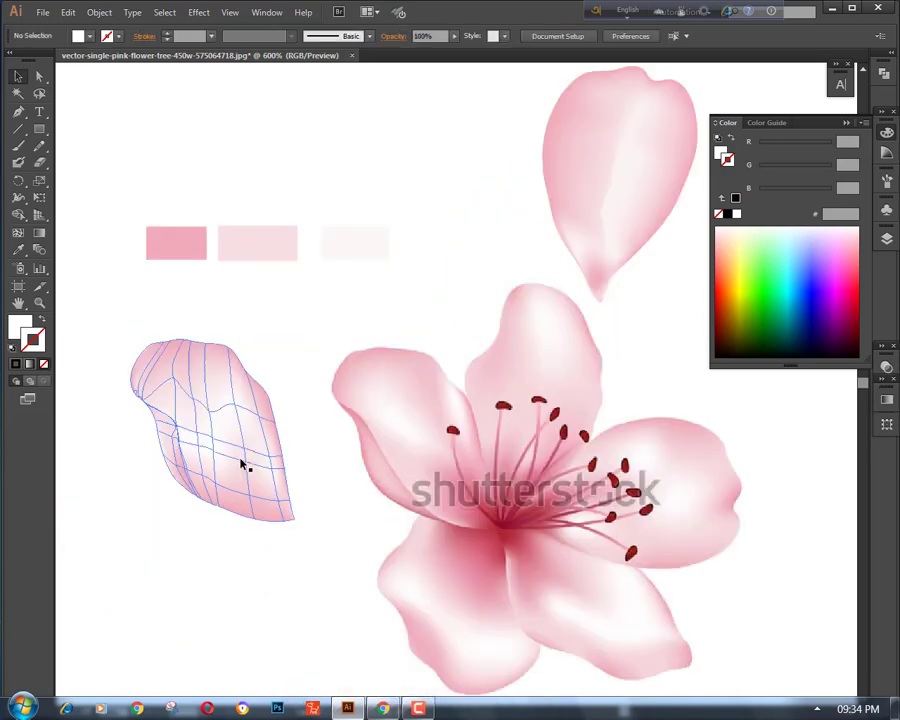
left_click_drag(243, 465, 433, 205)
left_click(422, 328)
key("ctrl+minus")
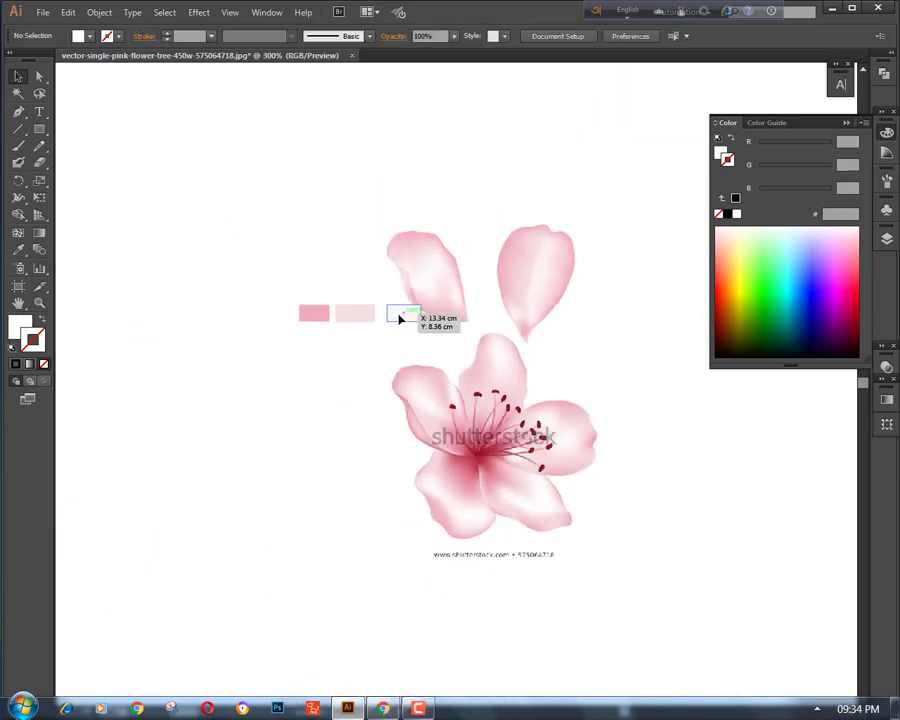
left_click_drag(399, 316, 347, 340)
left_click(335, 262)
Start a Pen path at the flower's centre along the top petal's lower right edge, and swap fill and stroke for an unfilled outline
key("ctrl+plus")
key("ctrl+plus")
left_click_drag(546, 493, 447, 405)
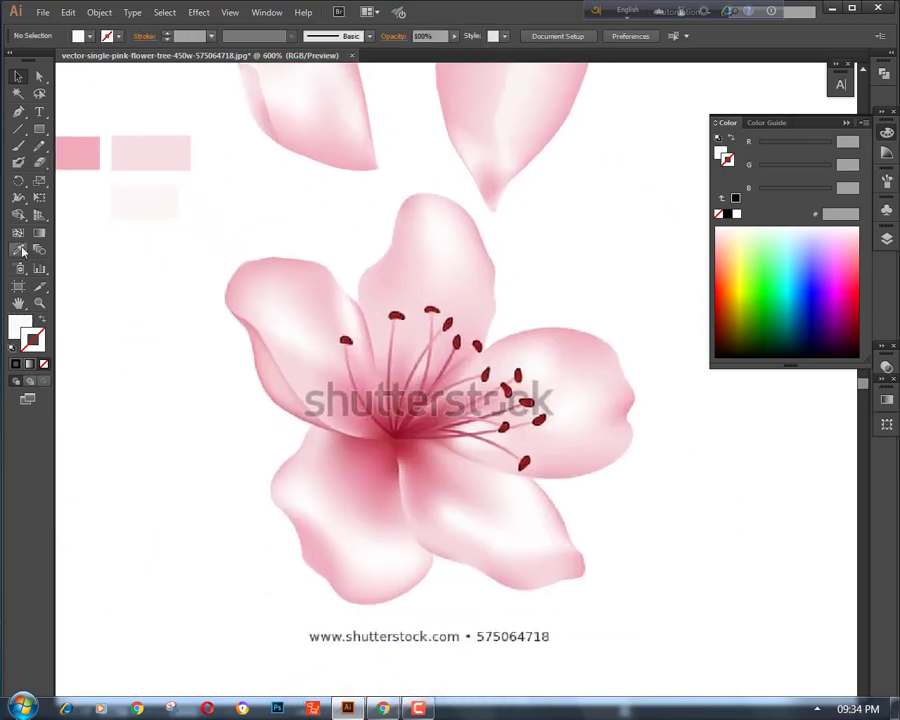
key("ctrl+plus")
left_click_drag(334, 406, 267, 322)
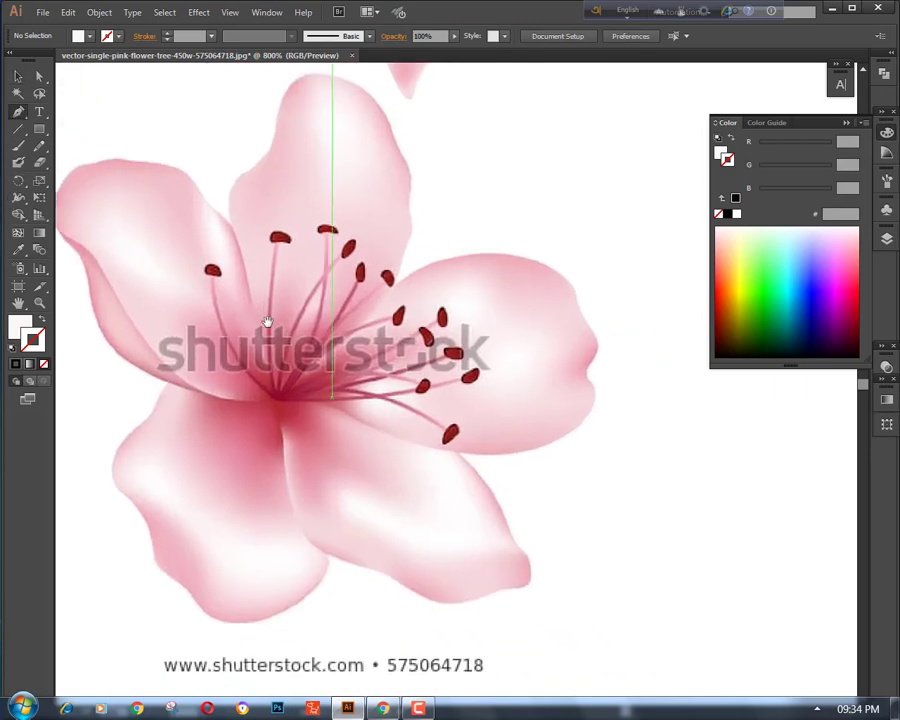
left_click_drag(293, 382, 337, 344)
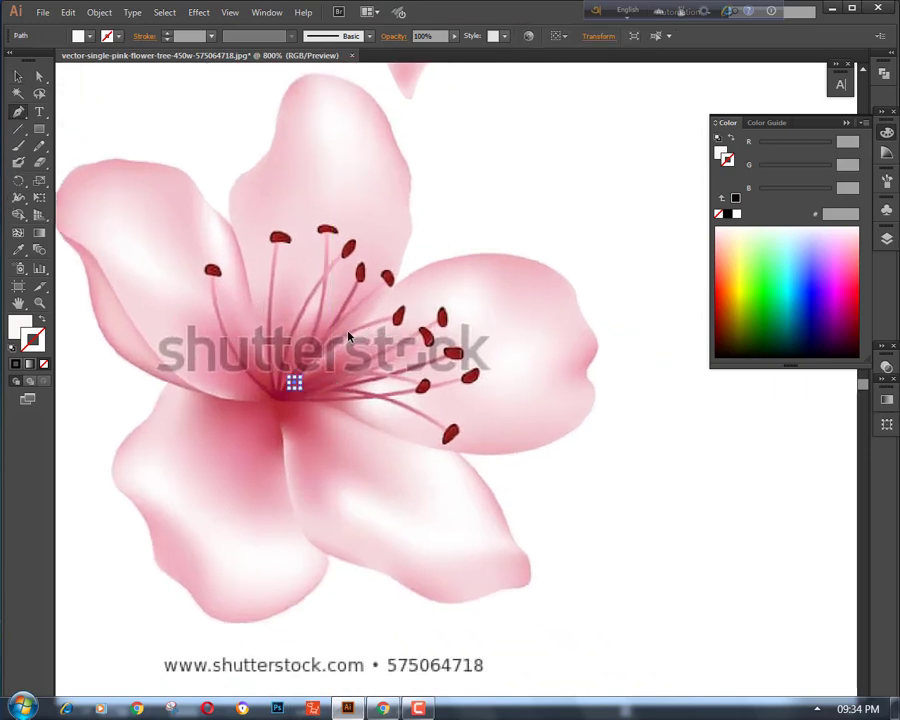
key("ctrl+plus")
left_click_drag(279, 364, 534, 600)
key("ctrl+plus")
key("ctrl+plus")
left_click_drag(484, 375, 487, 347)
left_click_drag(512, 290, 518, 273)
left_click(42, 319)
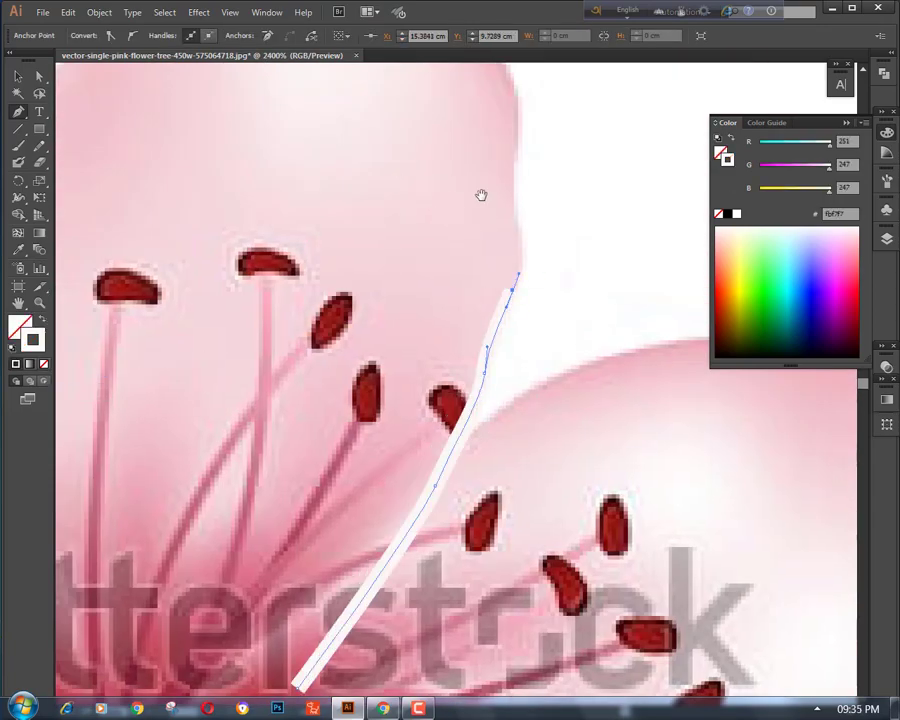
Continue the Pen path up the right edge of the flower's top petal
left_click_drag(481, 195, 481, 341)
left_click_drag(518, 375, 513, 358)
left_click_drag(513, 305, 517, 288)
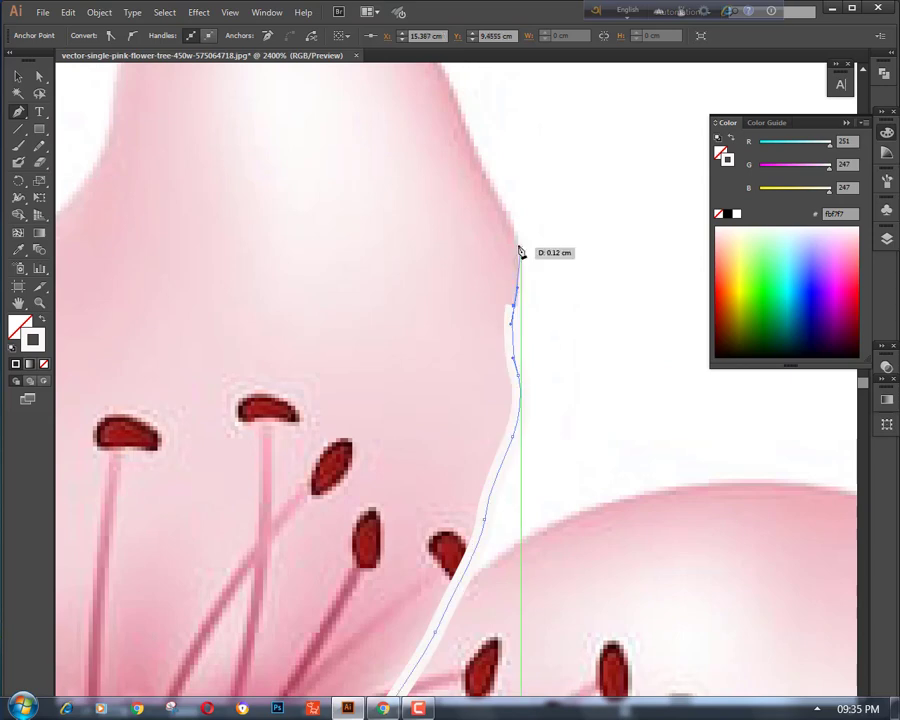
left_click_drag(515, 238, 508, 219)
left_click_drag(487, 149, 555, 476)
left_click_drag(535, 466, 528, 438)
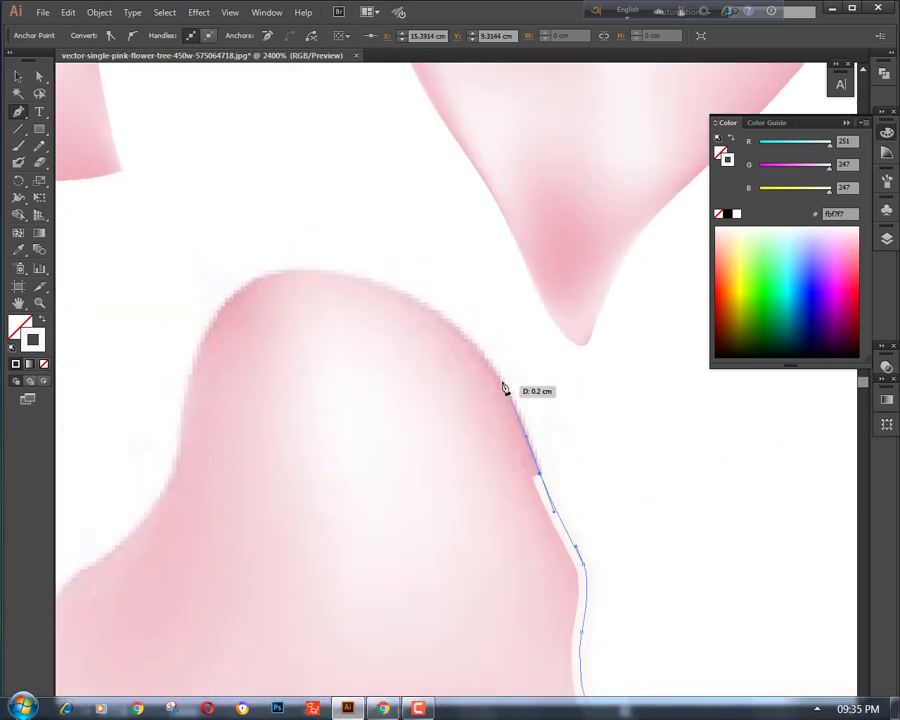
Trace the outline over the top petal's rounded end and down its upper left edge
left_click_drag(488, 360, 468, 341)
left_click_drag(392, 317, 436, 396)
left_click_drag(394, 354, 317, 339)
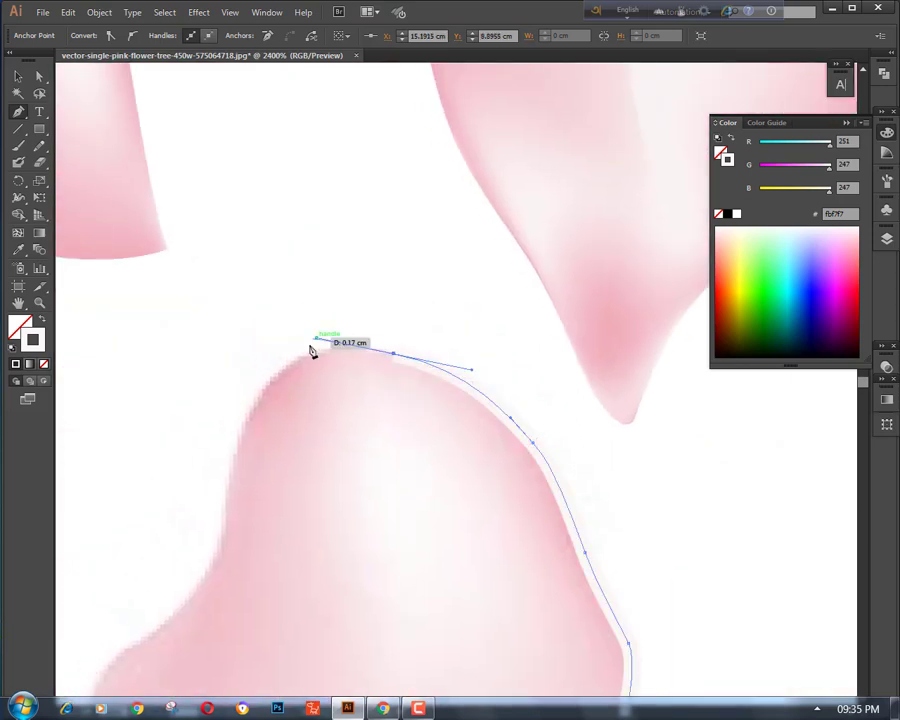
left_click_drag(313, 455, 380, 443)
left_click_drag(322, 398, 307, 436)
left_click_drag(318, 495, 392, 339)
left_click(388, 345)
key("ctrl+z")
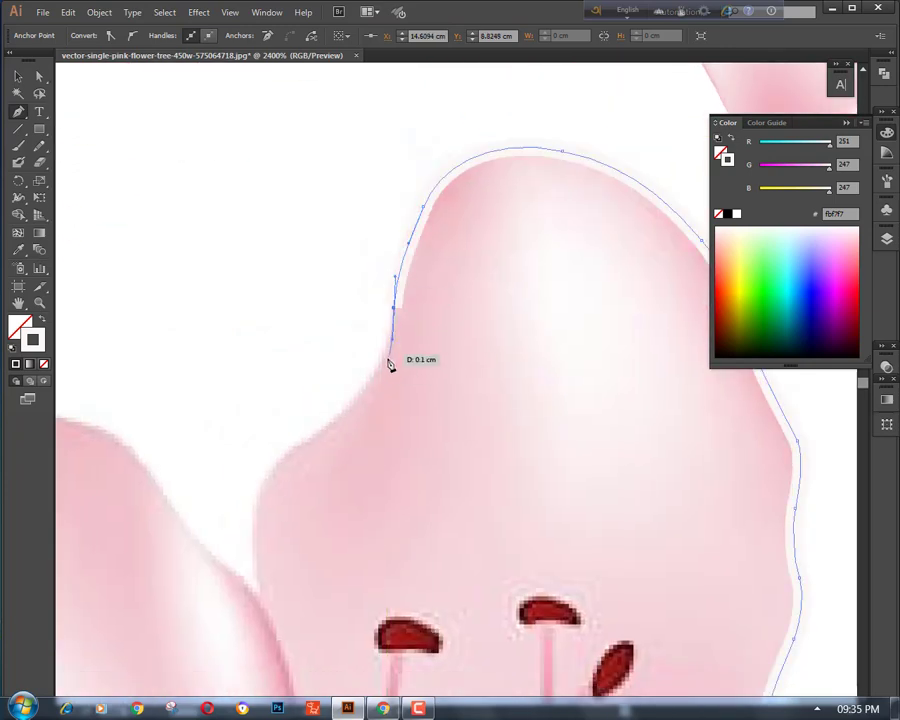
Trace the outline around the bulge on the top petal's left side down to the neighbouring petal
left_click_drag(357, 403, 337, 420)
left_click_drag(301, 512, 344, 346)
left_click_drag(355, 426, 362, 451)
left_click_drag(400, 572, 343, 334)
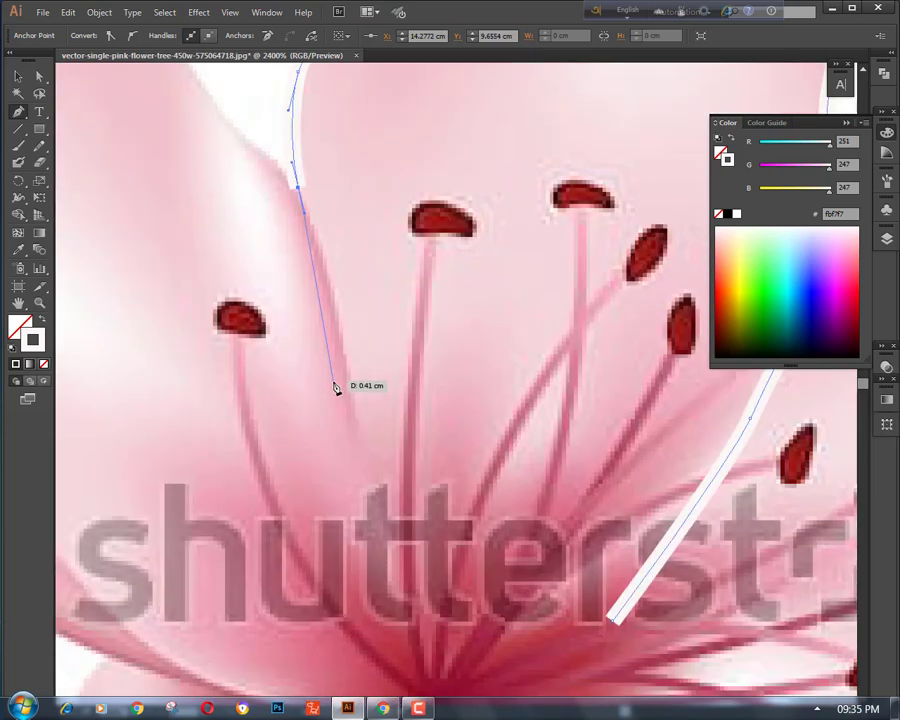
Trace the top petal's lower left side down to the flower's centre and close the path at its starting point
left_click(335, 387)
left_click_drag(381, 556, 383, 559)
left_click_drag(411, 597, 366, 474)
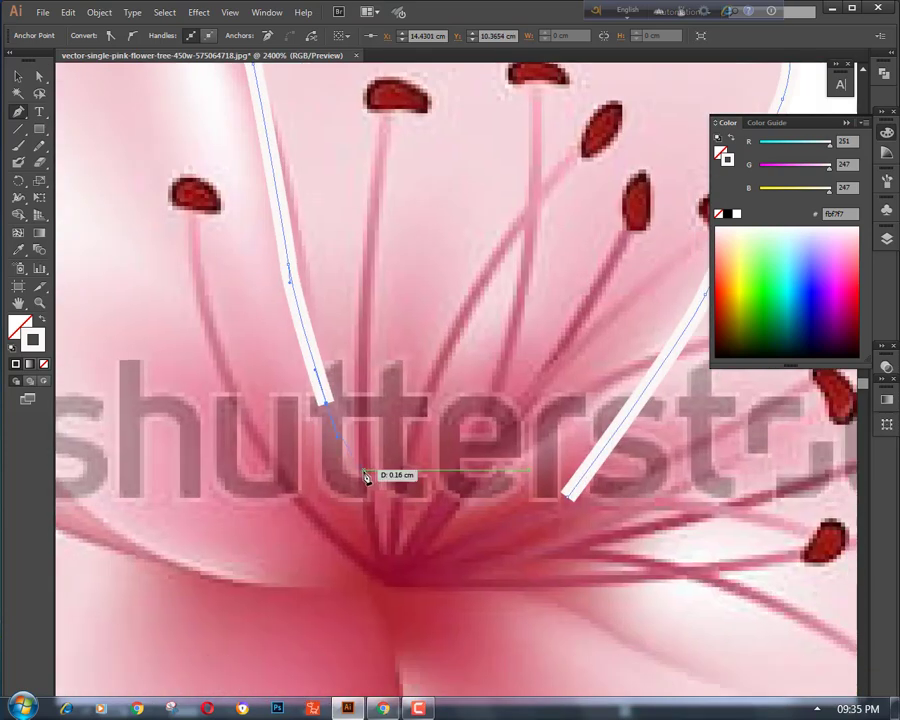
left_click_drag(382, 545, 417, 548)
key("ctrl+z")
left_click(567, 497)
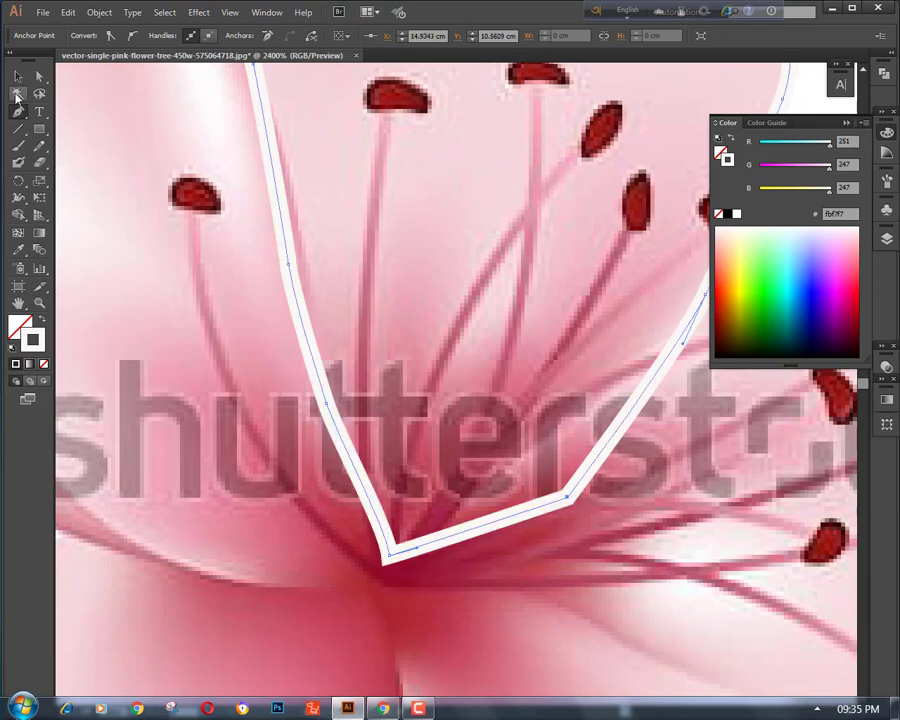
Round the top petal outline's lower right corner near the flower's centre by about 0.66 cm
key("a")
left_click_drag(506, 257, 523, 164)
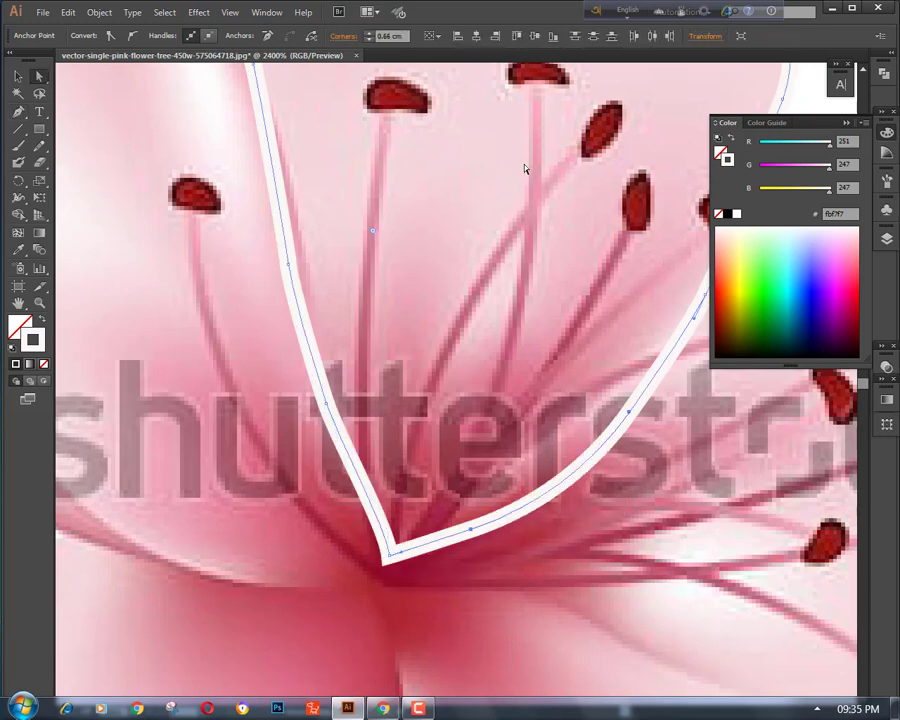
left_click(498, 369)
Move the traced top petal outline off the flower to the empty area below the swatches
key("ctrl+minus")
key("ctrl+minus")
key("ctrl+minus")
key("ctrl+minus")
key("ctrl+minus")
left_click(442, 263)
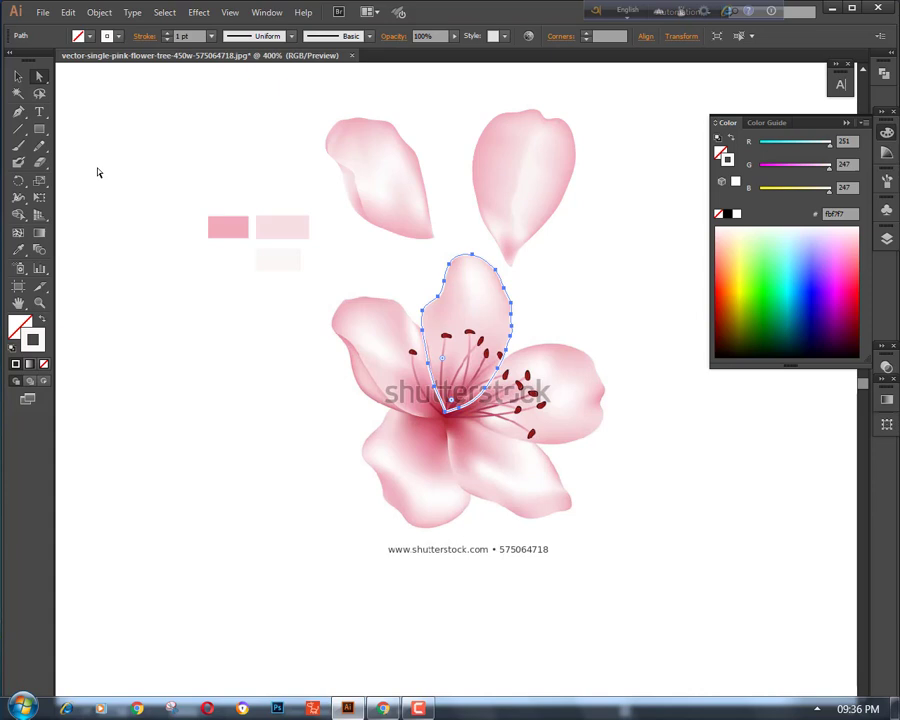
scroll(335, 266, "up", 2)
key("v")
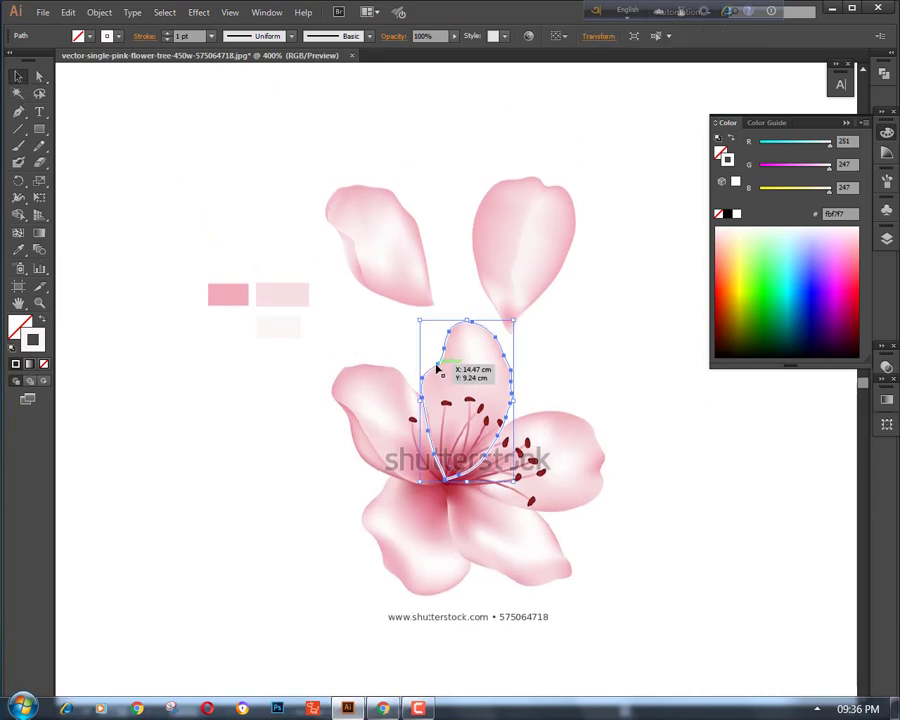
left_click_drag(436, 370, 193, 396)
Fill the petal outline with the palest pink sampled from the swatches and leave it without a stroke
left_click(18, 252)
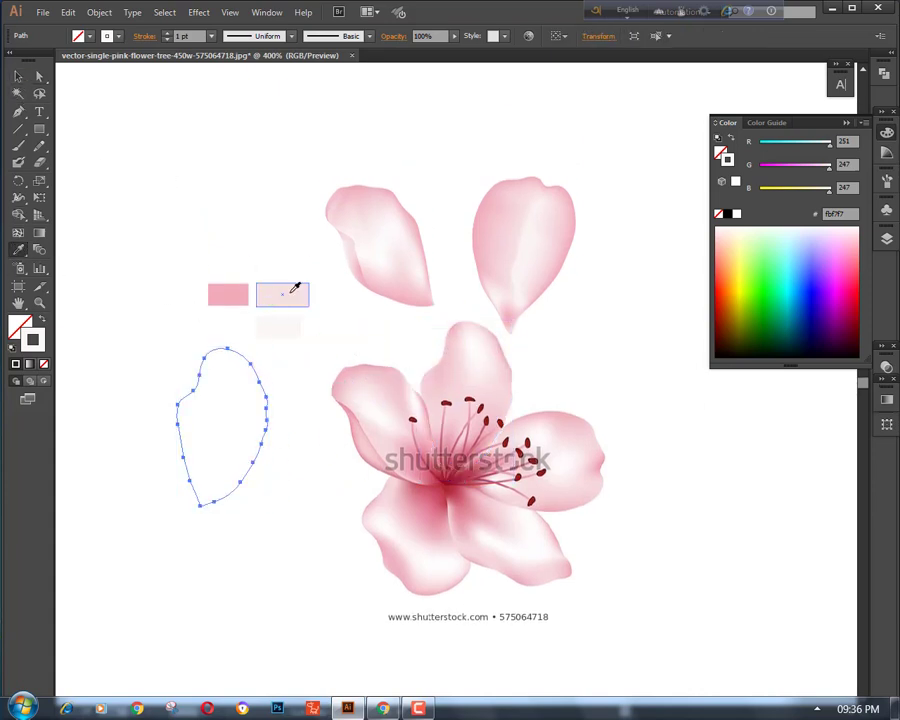
left_click(295, 291)
left_click(146, 258, "ctrl")
key("ctrl+plus")
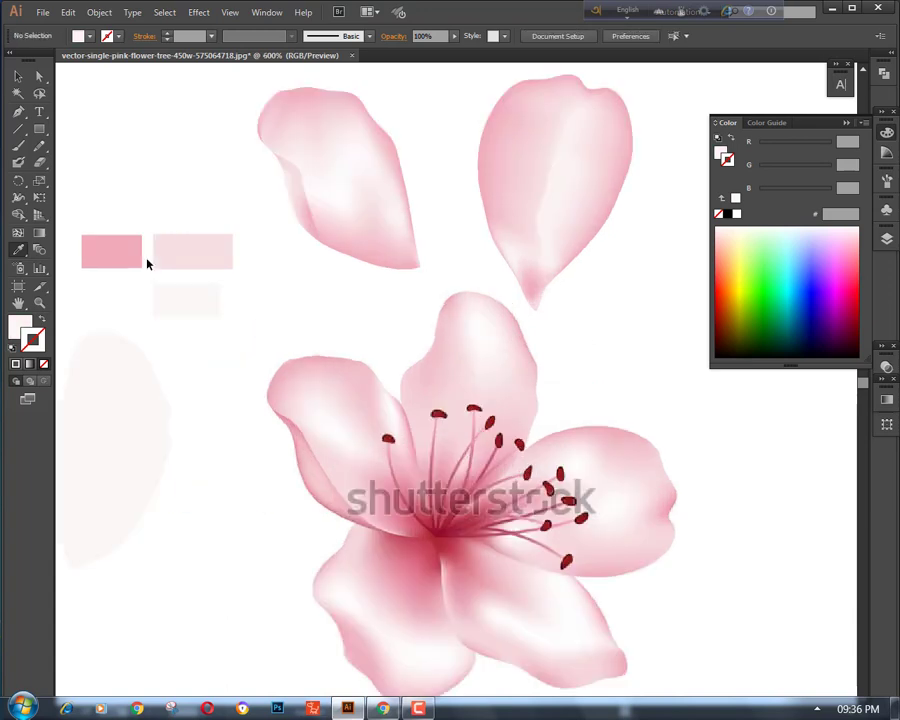
Move the pale petal shape closer to the flower, directly below the two lighter swatches
scroll(146, 258, "down", 3)
left_click_drag(283, 430, 390, 430)
left_click(18, 76)
left_click_drag(195, 289, 279, 299)
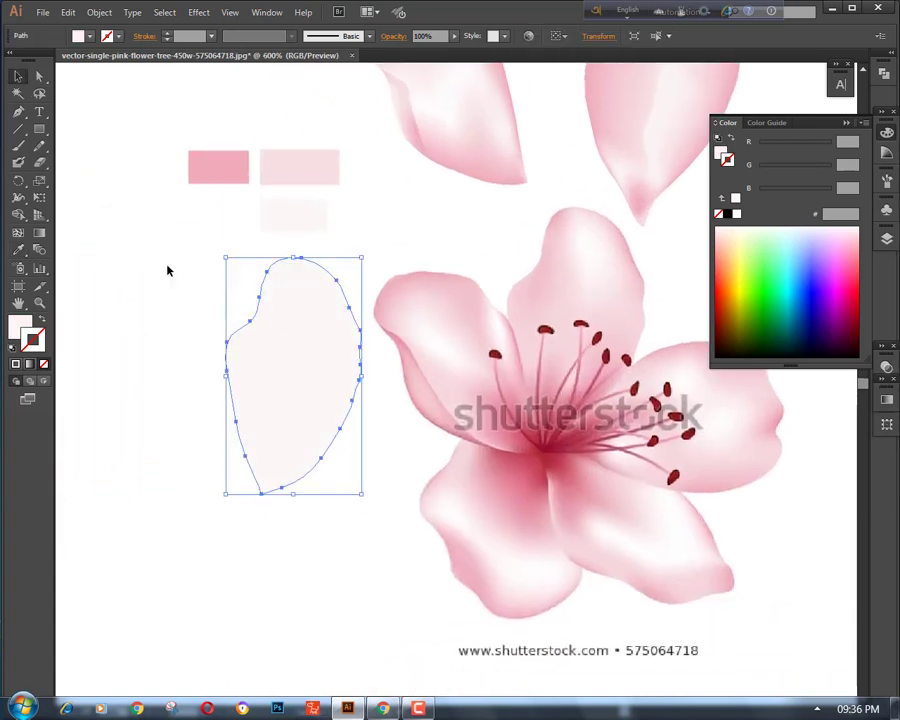
left_click(167, 265)
Create a gradient mesh on the petal with 6 rows, 4 columns, appearance To Center and 100% highlight
left_click(322, 410)
left_click(99, 12)
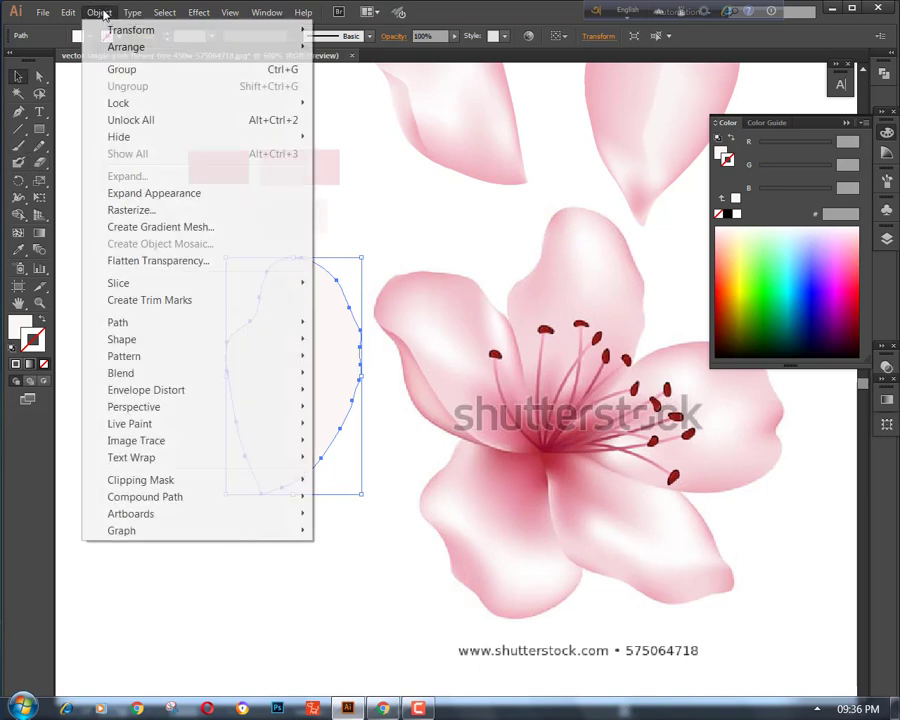
left_click(160, 227)
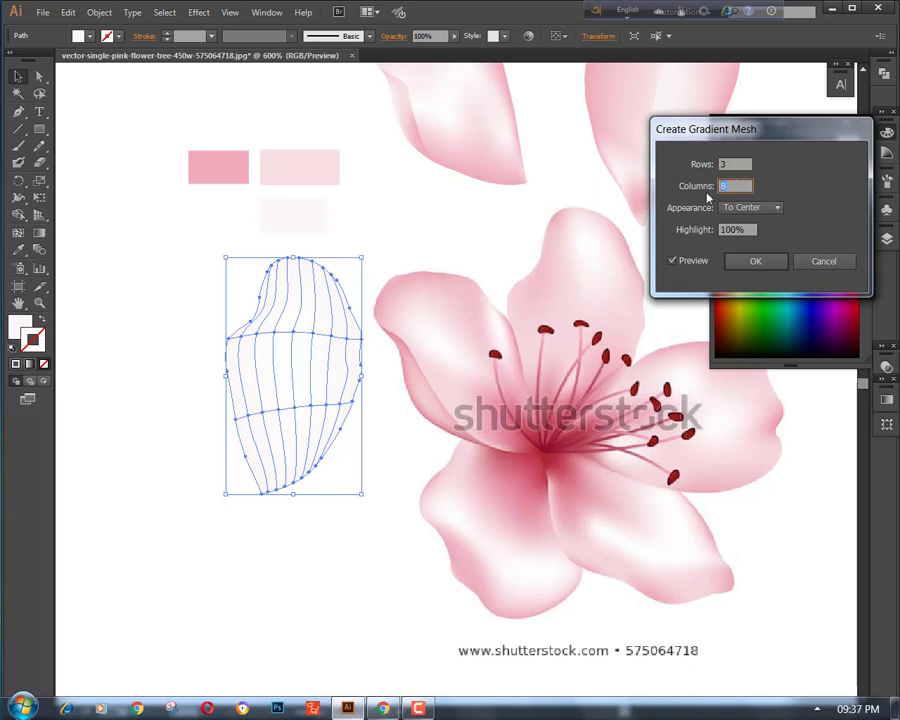
type("4")
type("6")
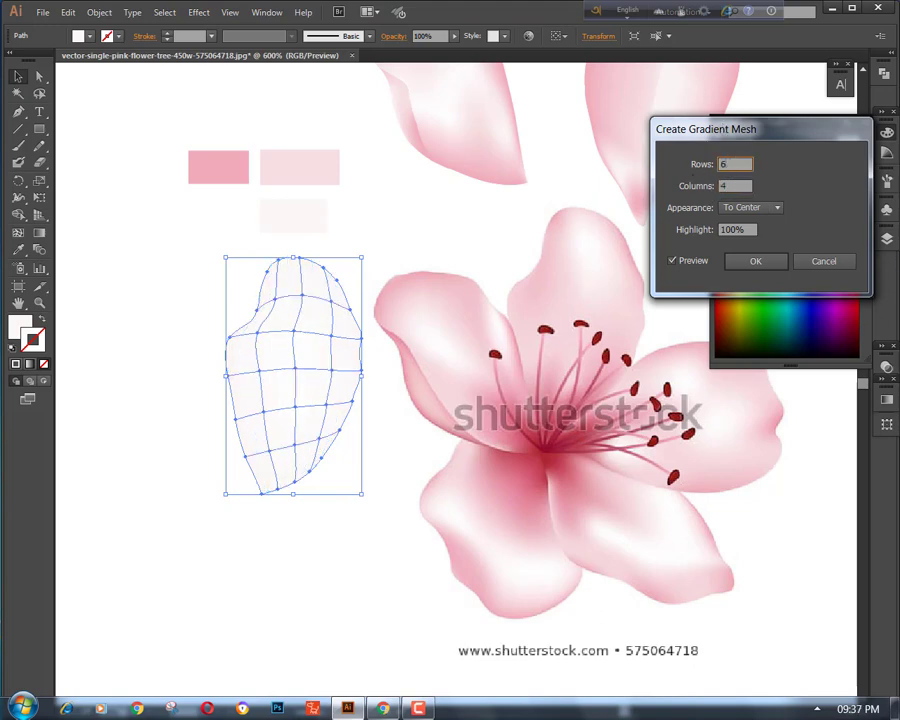
left_click(755, 261)
left_click(127, 157)
Colour the mesh points at the petal's rounded upper tip pink, sampling from the swatches
left_click(320, 462)
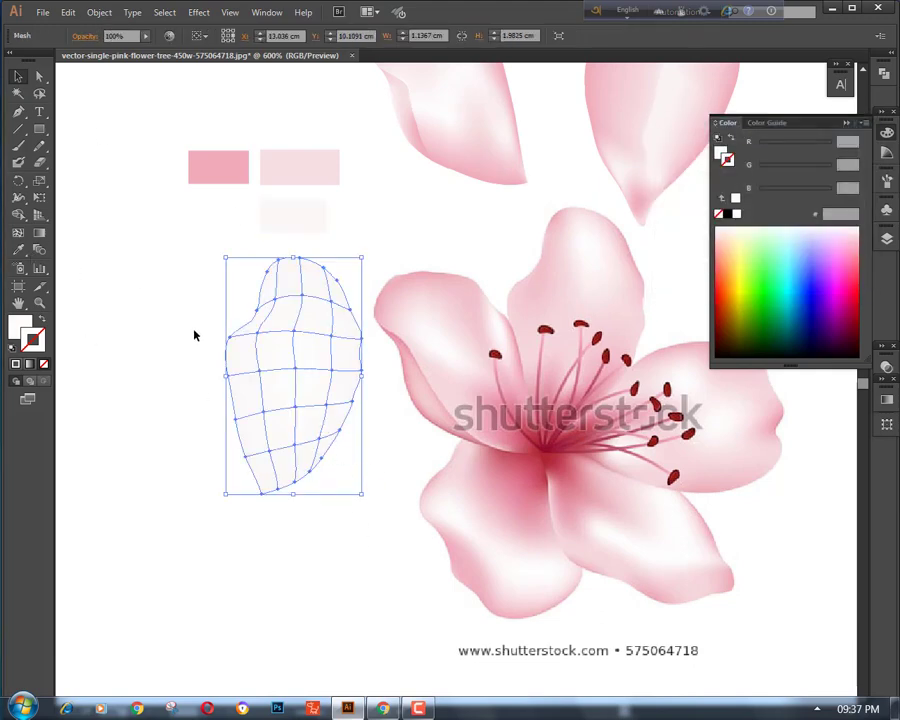
left_click(39, 76)
left_click(300, 258)
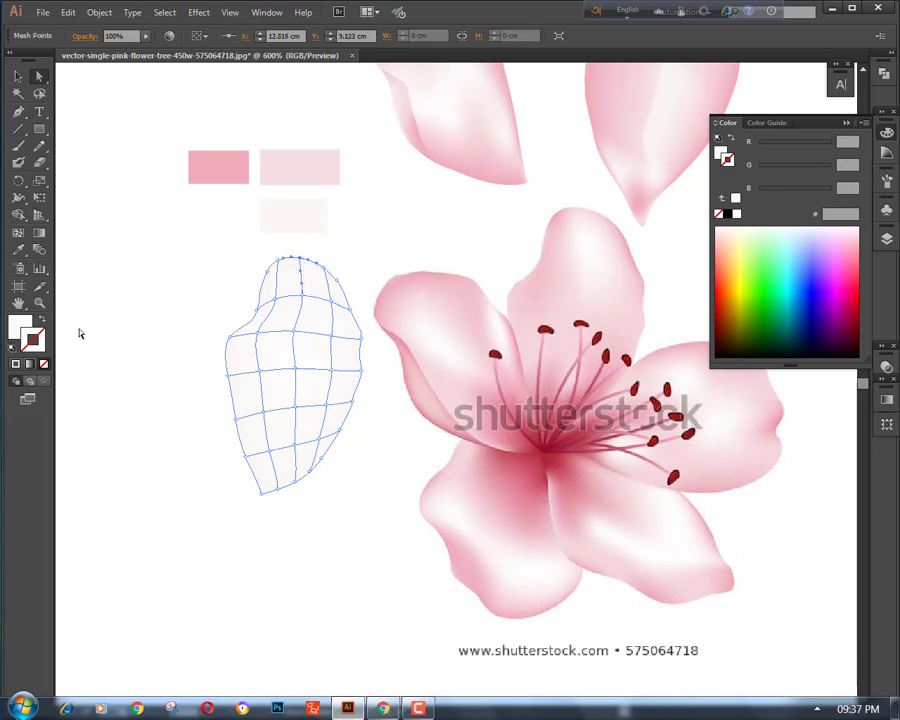
left_click(283, 167)
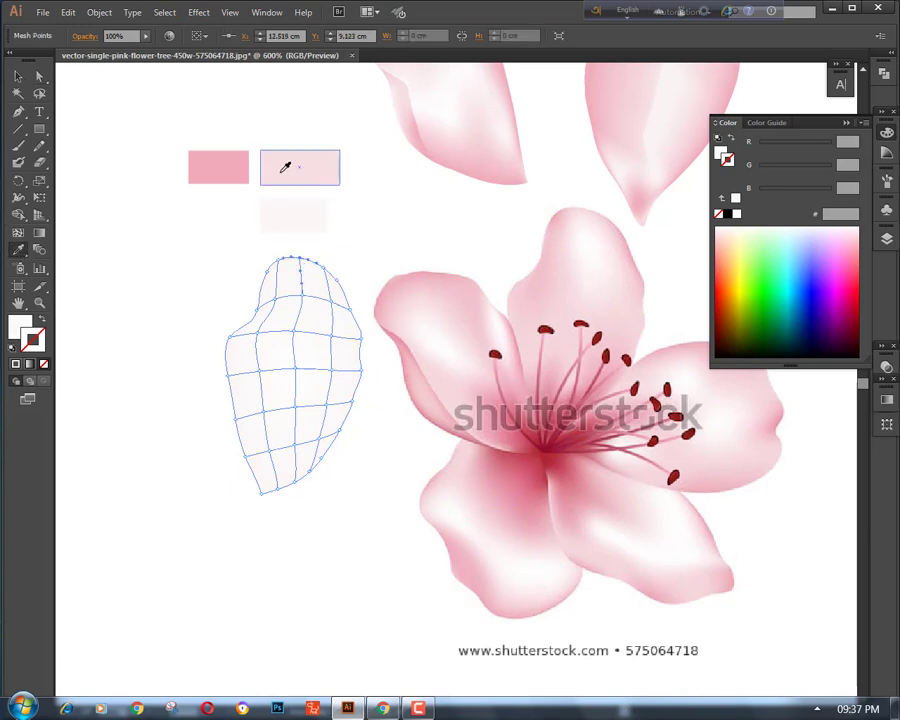
left_click(281, 264)
Colour the mesh points down the petal's left edge, including the bulge, with the deepest pink swatch
left_click(258, 310, "ctrl")
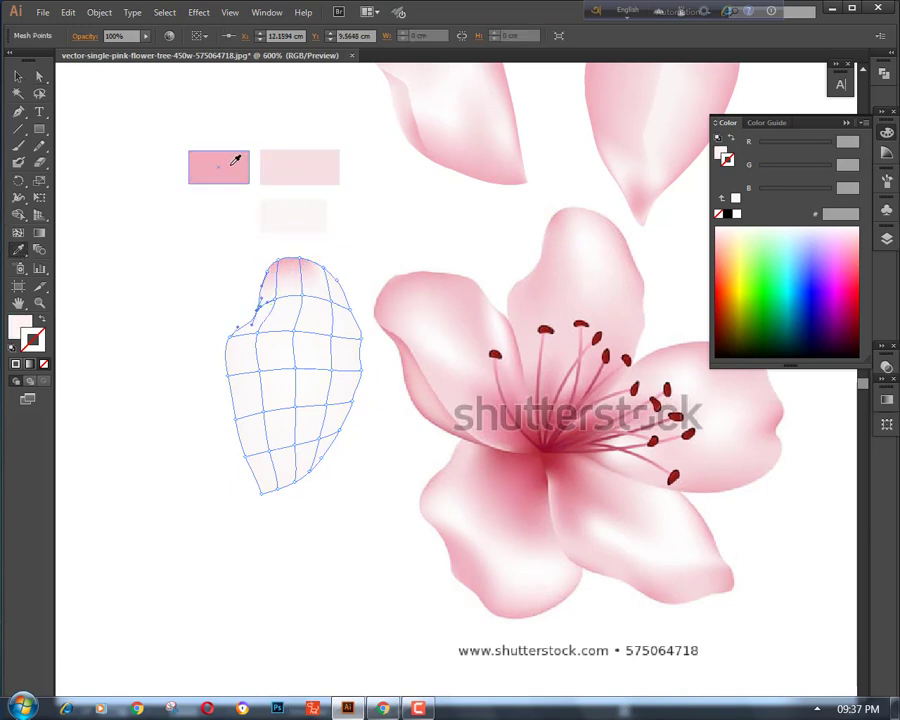
left_click(230, 164)
left_click(231, 338, "ctrl")
left_click(231, 168)
left_click(229, 376, "ctrl")
left_click(231, 172)
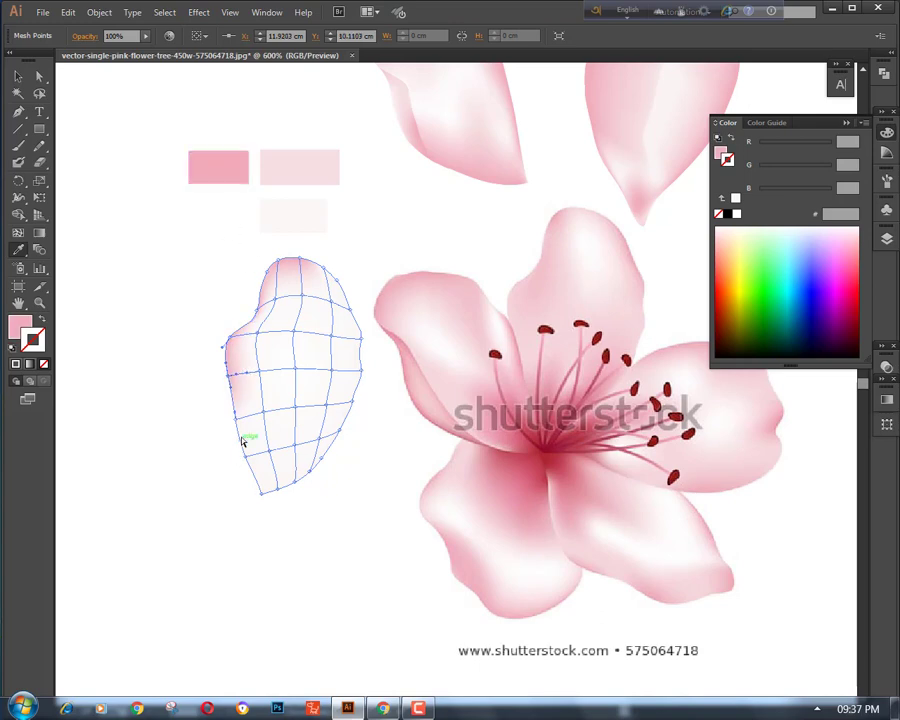
left_click(236, 419, "ctrl")
left_click(233, 172)
left_click(246, 457, "ctrl")
left_click(234, 173)
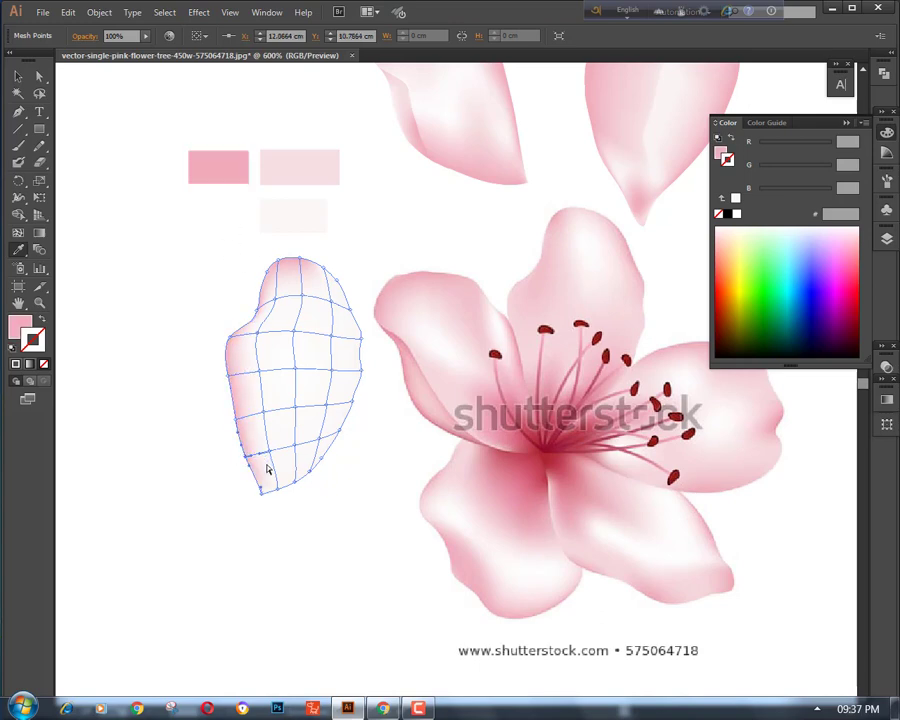
Colour the mesh points at the petal's pointed base and along its bottom edge with the deepest pink swatch
left_click(262, 492, "ctrl")
left_click(236, 172)
left_click(279, 490, "ctrl")
left_click(219, 169)
left_click(295, 482, "ctrl")
left_click(229, 172)
left_click(311, 471, "ctrl")
left_click(209, 173)
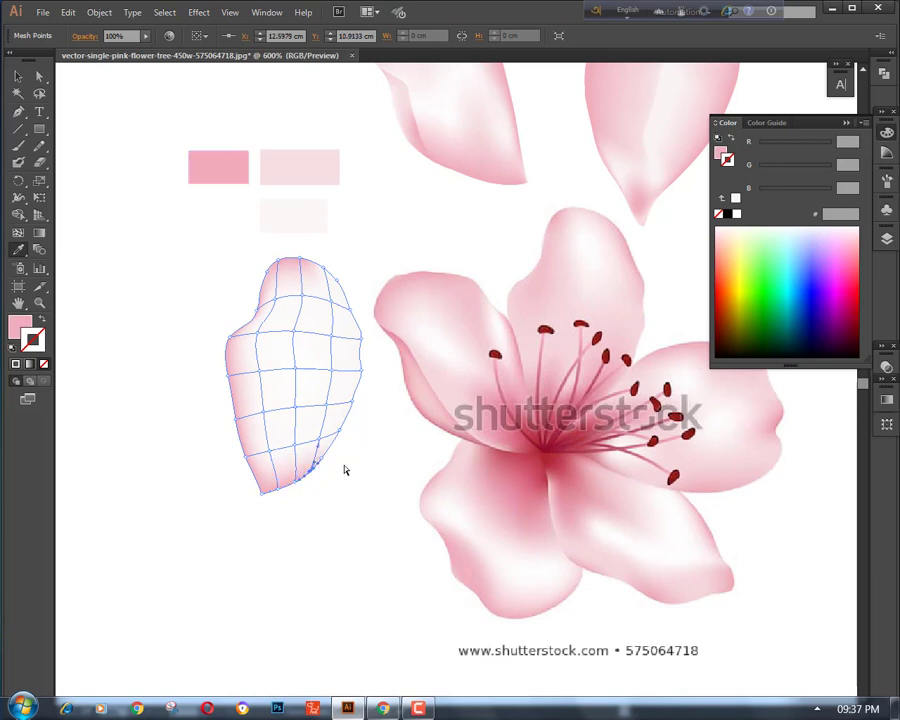
Colour the remaining mesh points along the petal's right edge, up to the rounded tip, with the deepest pink
left_click(352, 402, "ctrl")
left_click(222, 173)
left_click(361, 371, "ctrl")
left_click(240, 175)
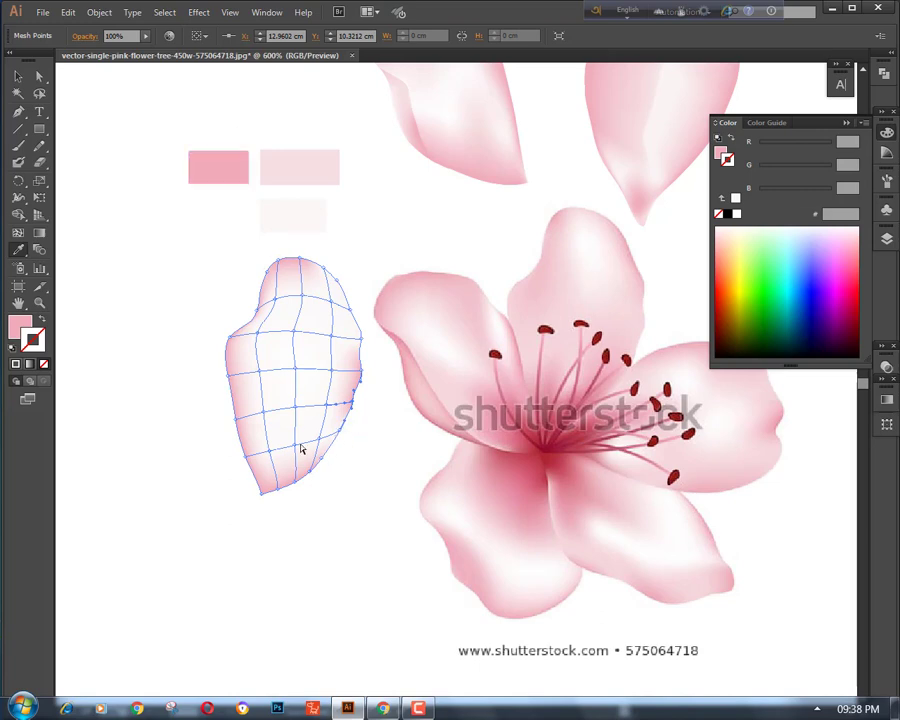
left_click(321, 457, "ctrl")
left_click(208, 164)
left_click(354, 445, "ctrl")
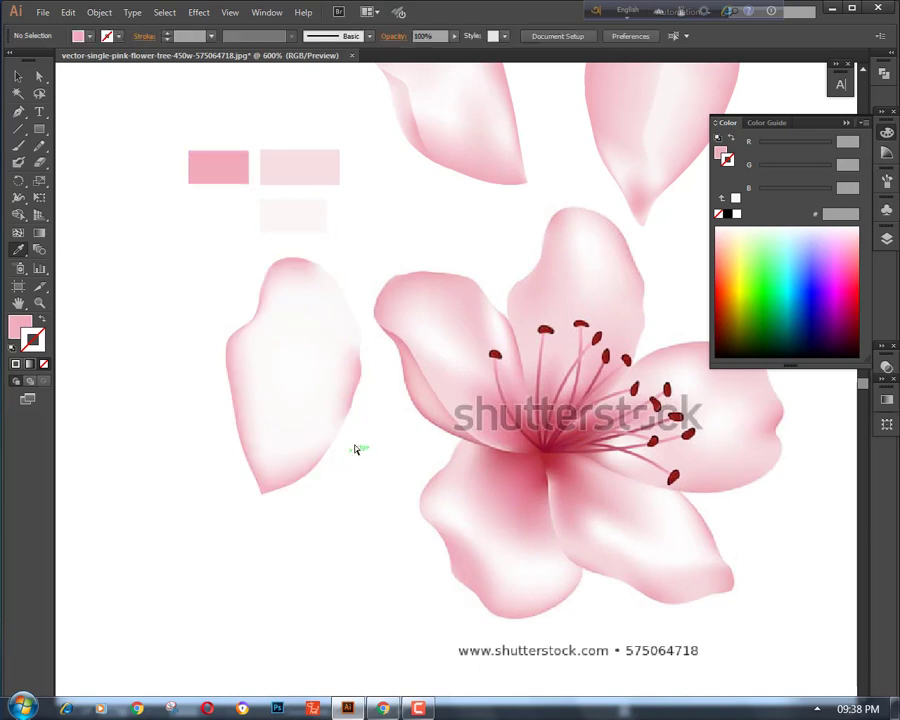
left_click(362, 328, "ctrl")
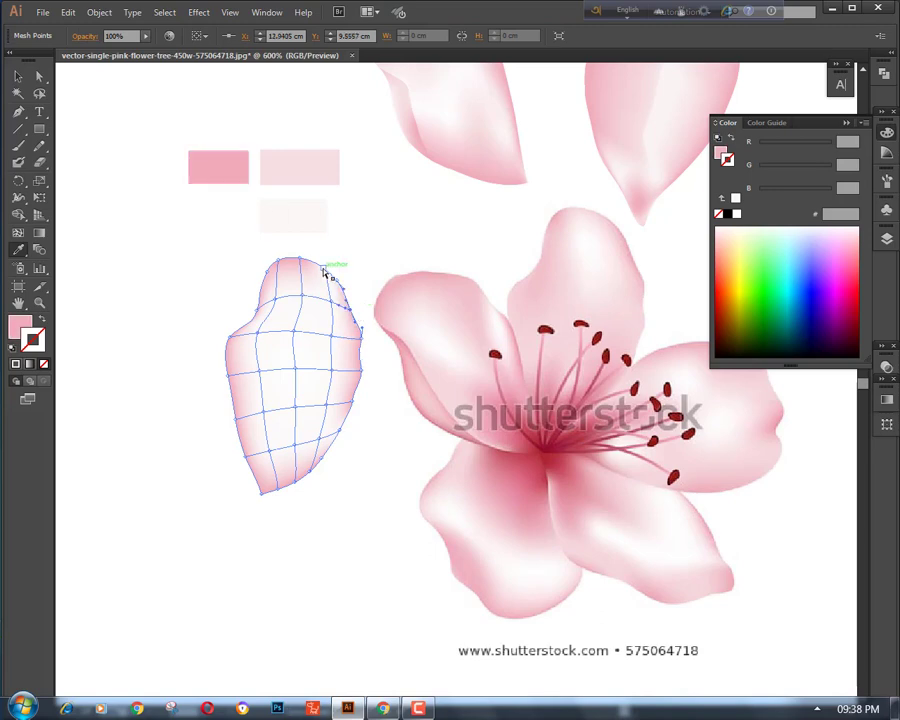
left_click(167, 259, "ctrl")
key("ctrl+minus")
key("ctrl+plus")
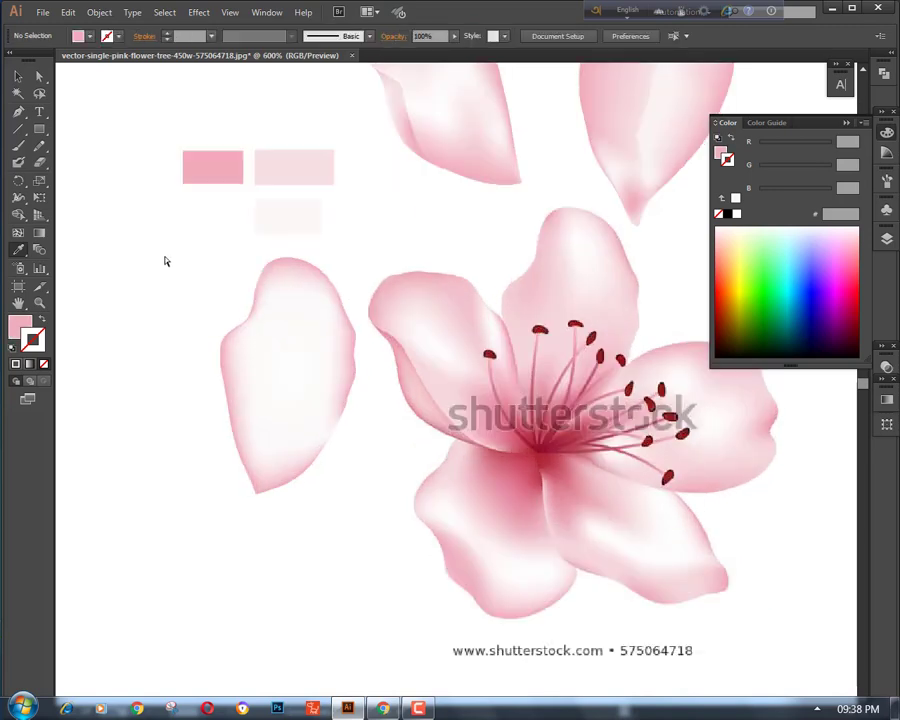
Shift the left interior mesh point level with the petal's bulge inward and adjust the mesh curve there
left_click(270, 355, "ctrl")
left_click(18, 77)
left_click(39, 77)
left_click(95, 156)
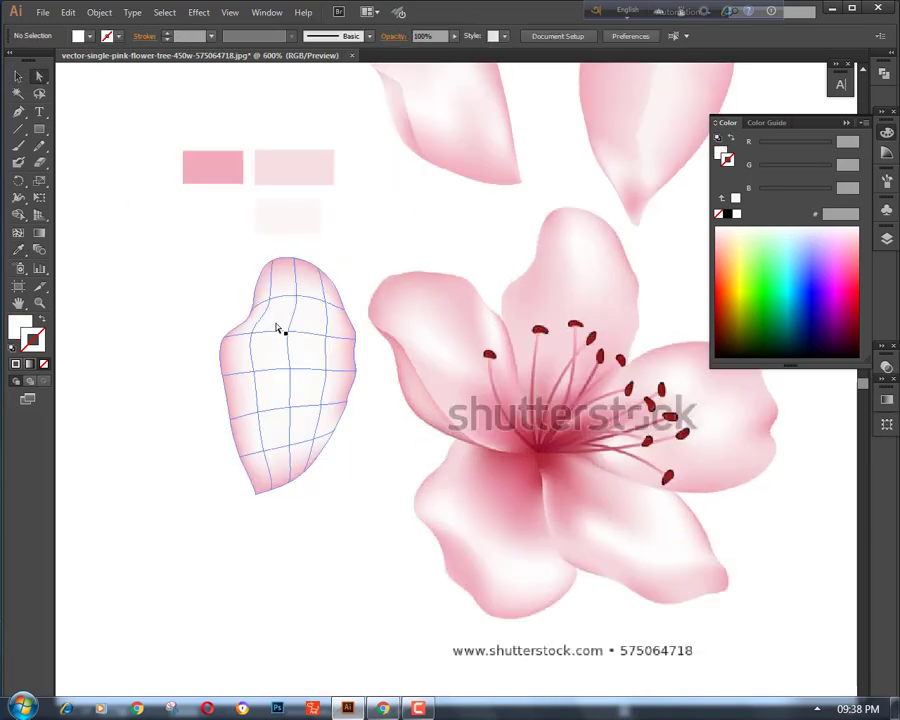
left_click(280, 328)
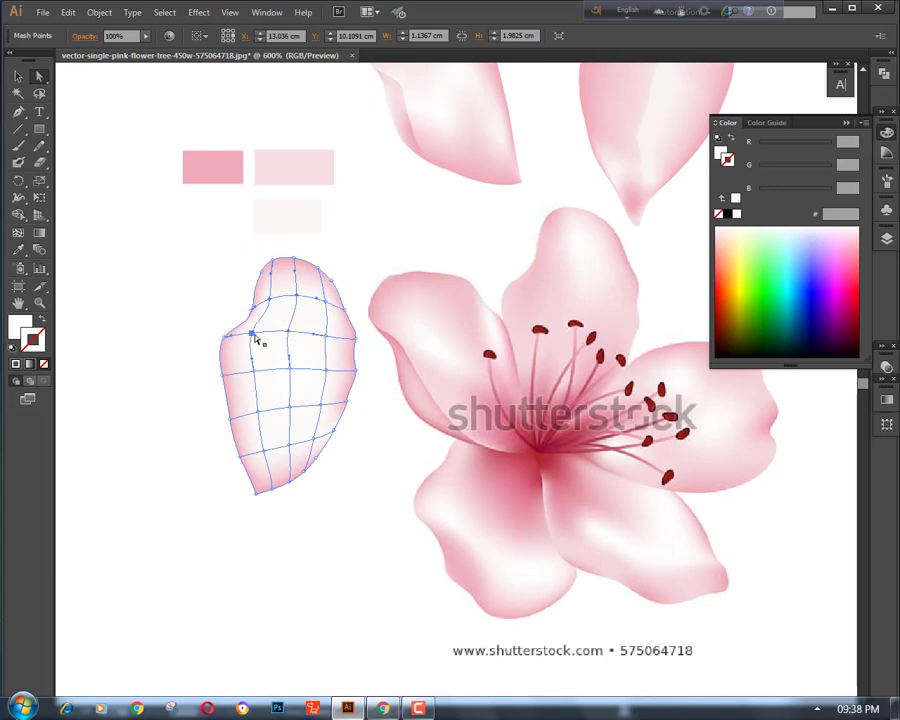
left_click_drag(253, 338, 256, 368)
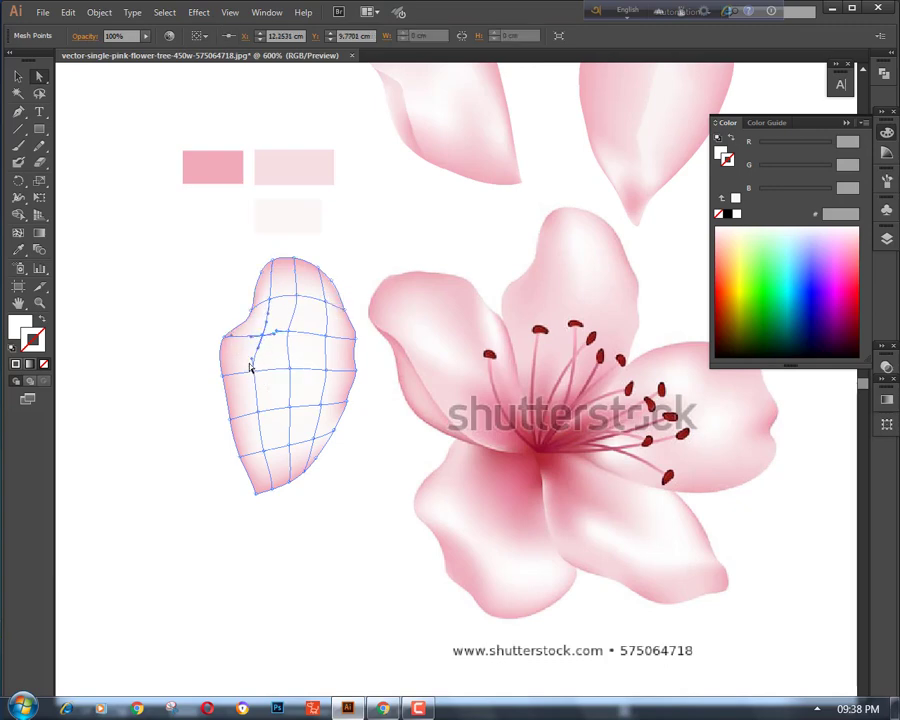
left_click(165, 342)
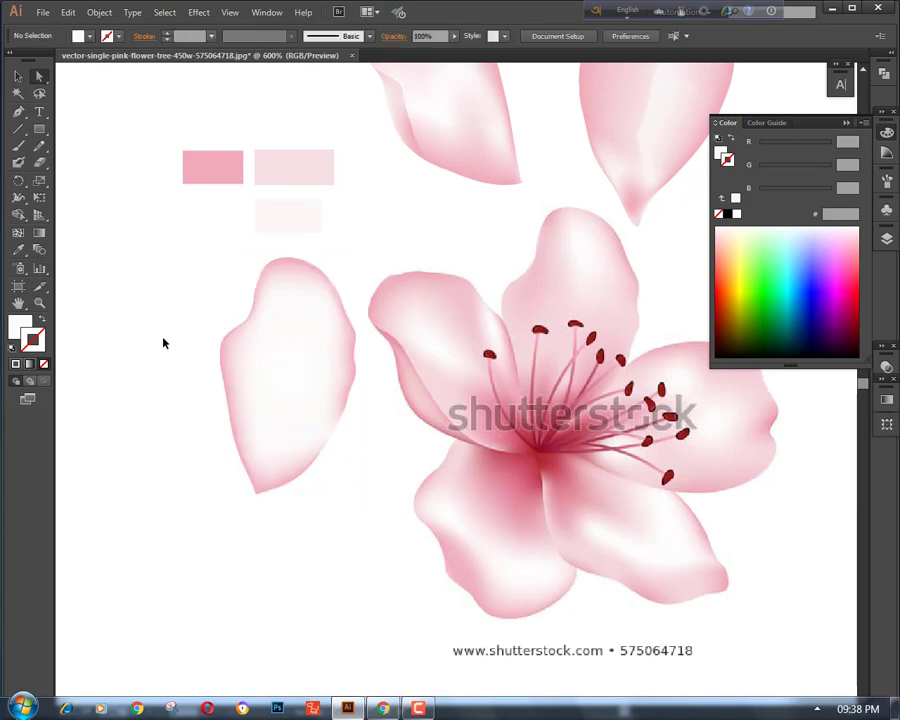
Tint the interior mesh points beside the petal's upper right edge with pale pink sampled from the petal
key("ctrl+minus")
key("ctrl+plus")
left_click(324, 372)
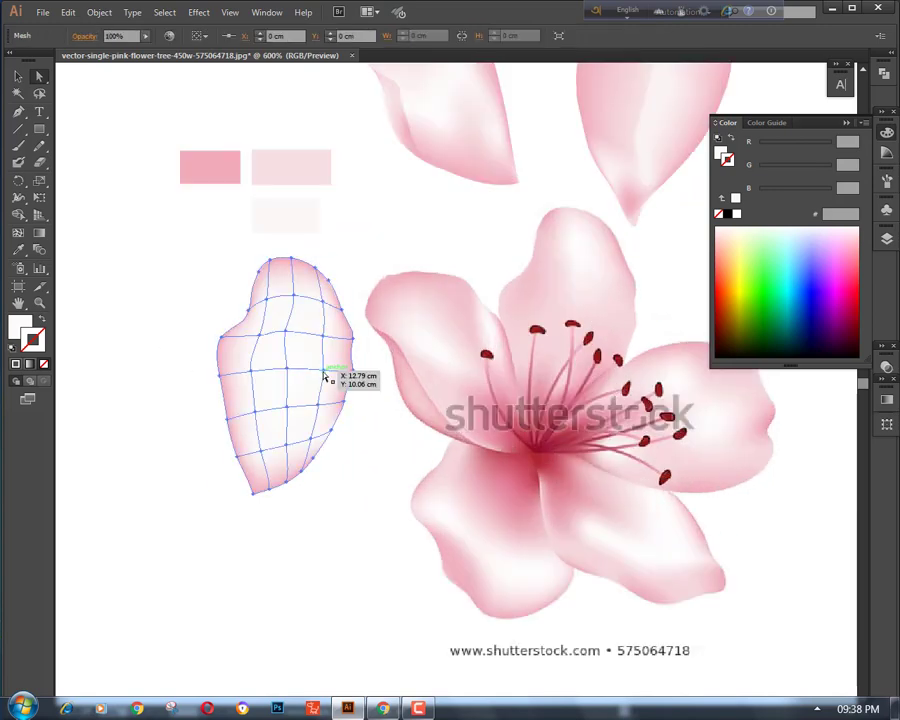
left_click(324, 371, "ctrl")
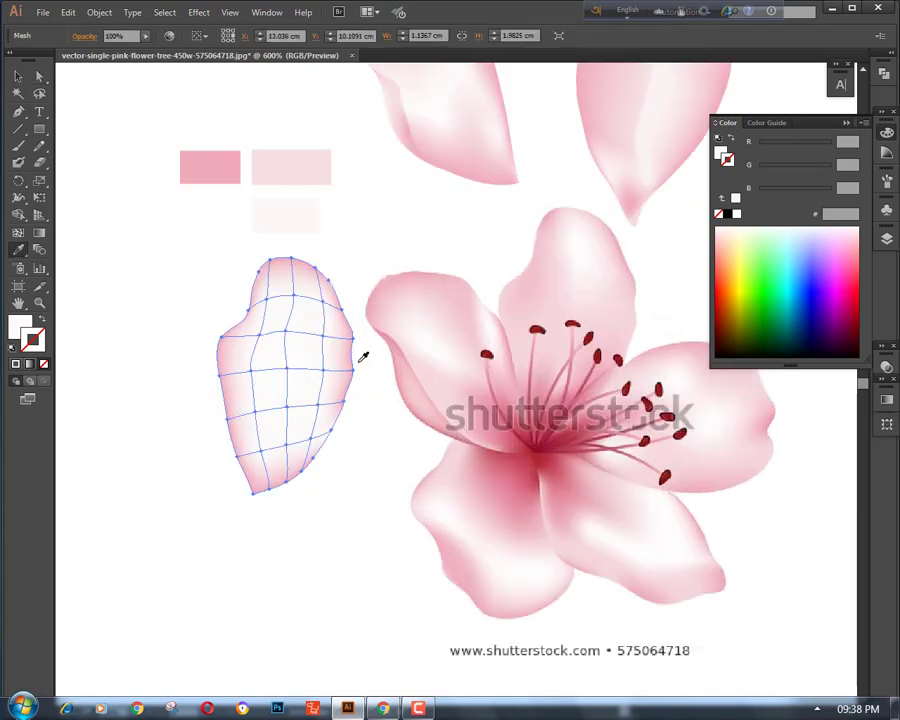
left_click(342, 352)
left_click(323, 340)
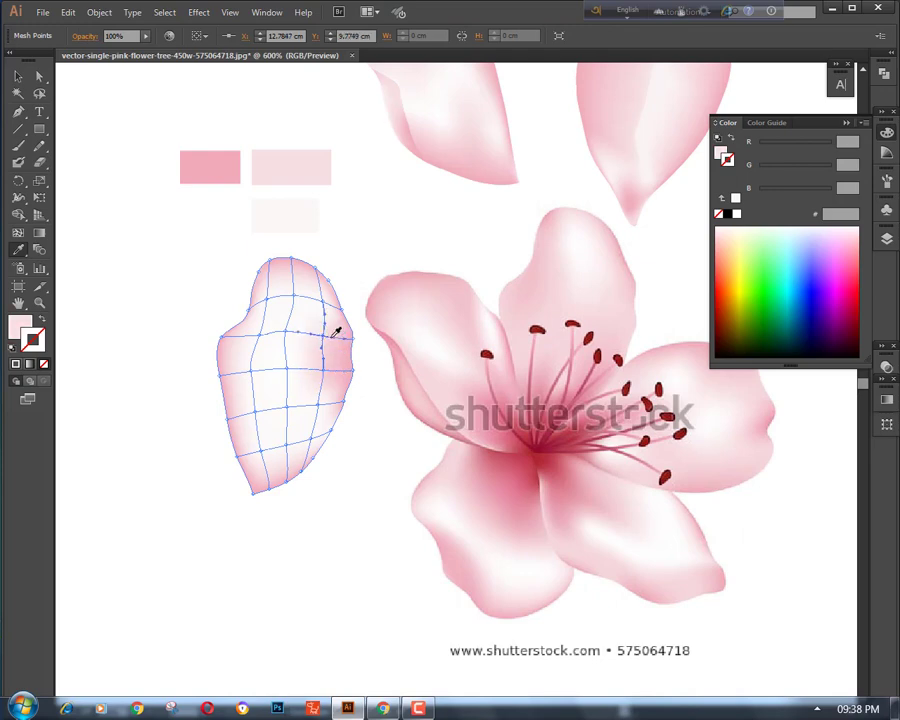
left_click(337, 314)
left_click(293, 228, "ctrl")
left_click(334, 288, "ctrl")
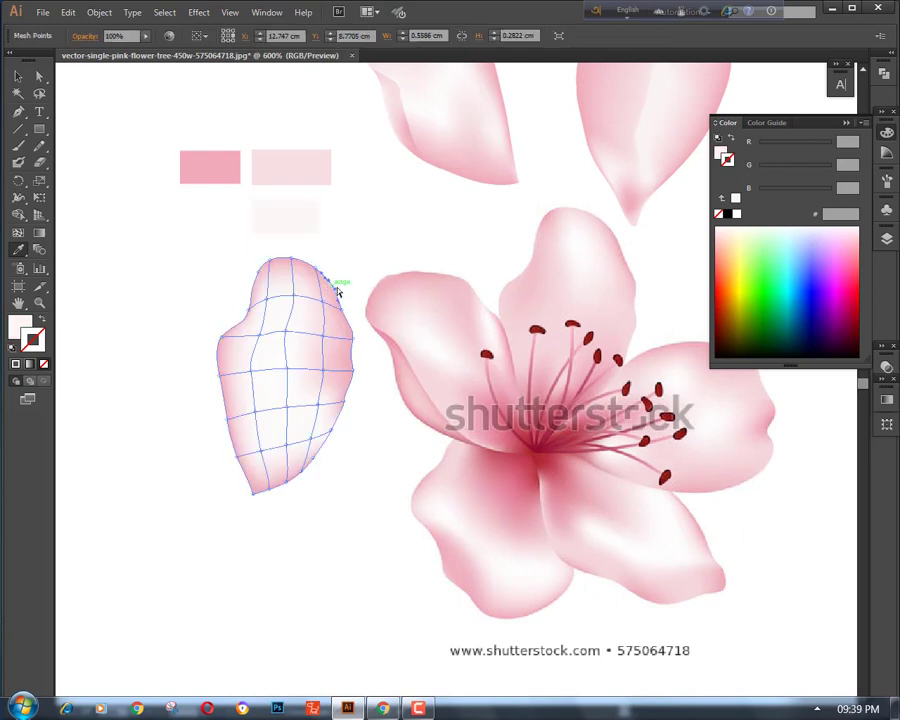
left_click(331, 283, "ctrl")
left_click(371, 273, "ctrl")
Reposition the interior mesh point near the petal's lower right edge and tint it with pink sampled from the petal
left_click(343, 403, "ctrl")
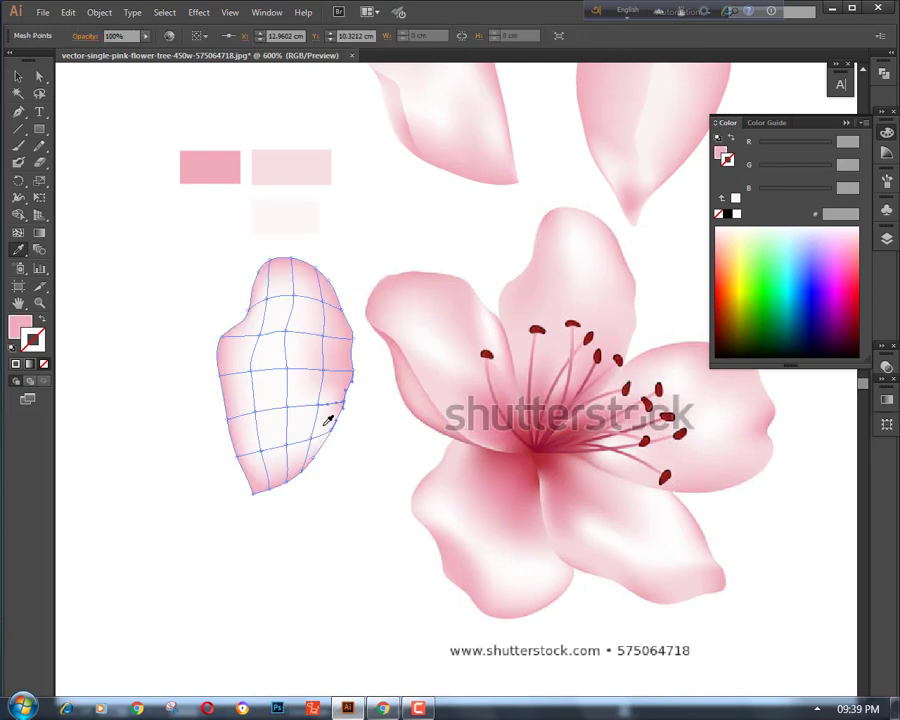
left_click(324, 426)
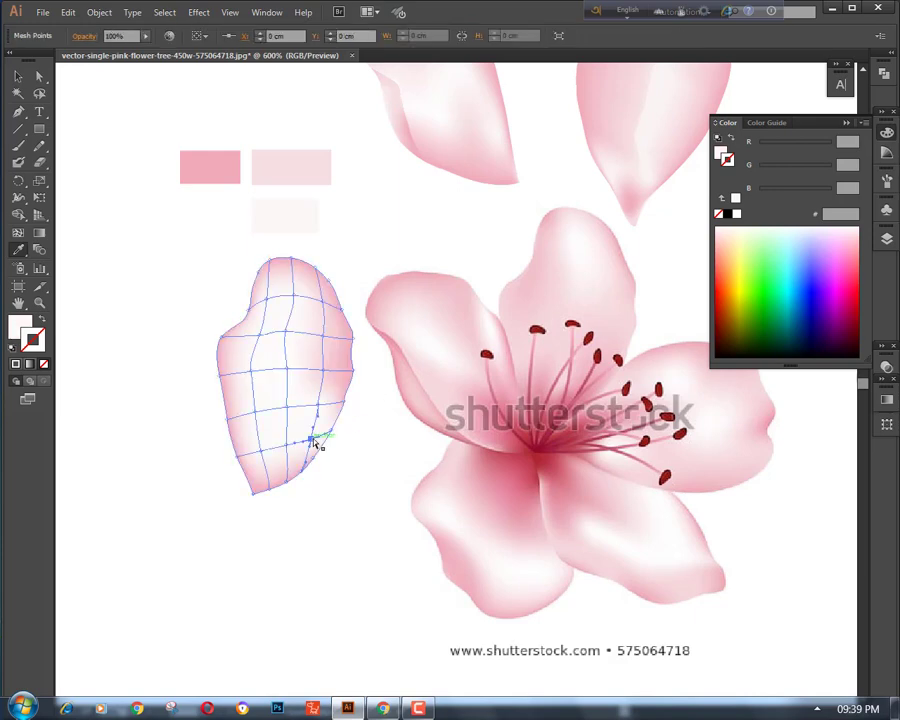
left_click_drag(315, 437, 315, 434)
left_click(352, 464, "ctrl")
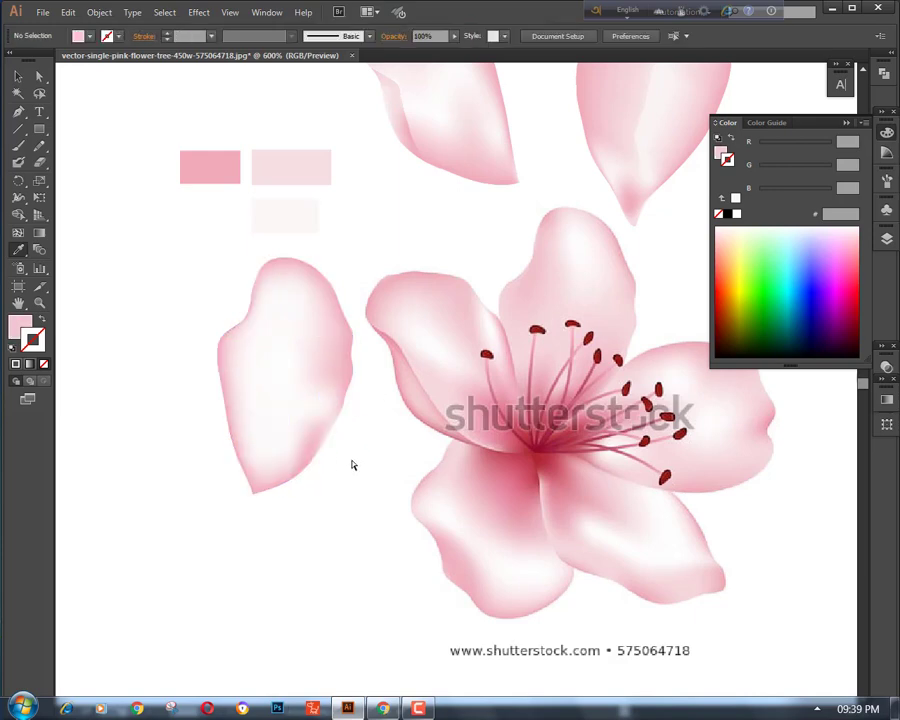
Colour the upper left interior mesh point of the petal with the medium pink swatch
key("ctrl+minus")
key("ctrl+minus")
key("ctrl+plus")
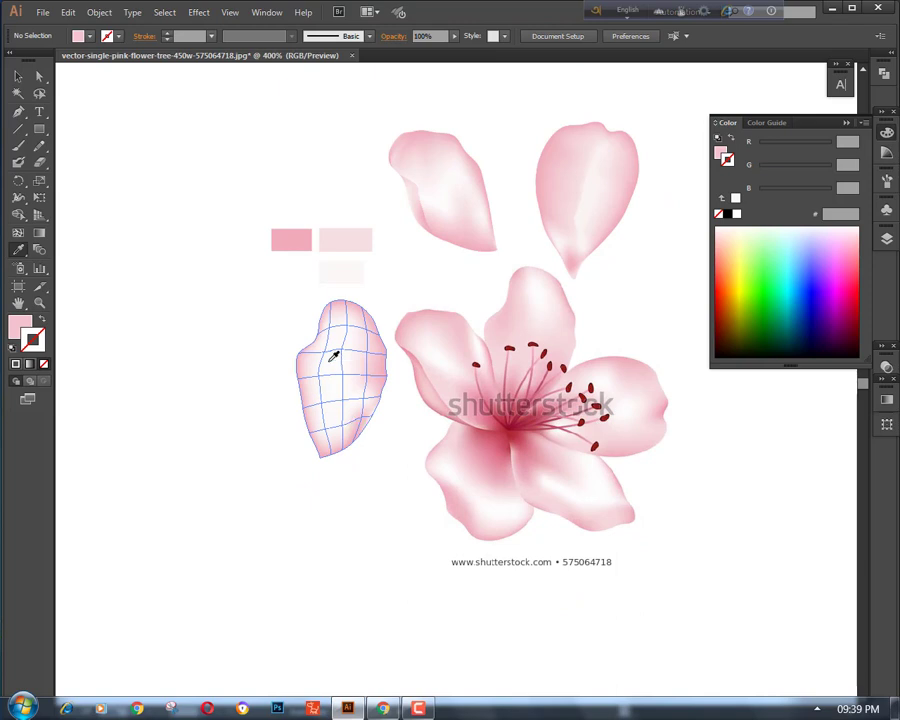
left_click(330, 329, "ctrl")
left_click(341, 242)
left_click(185, 344, "ctrl")
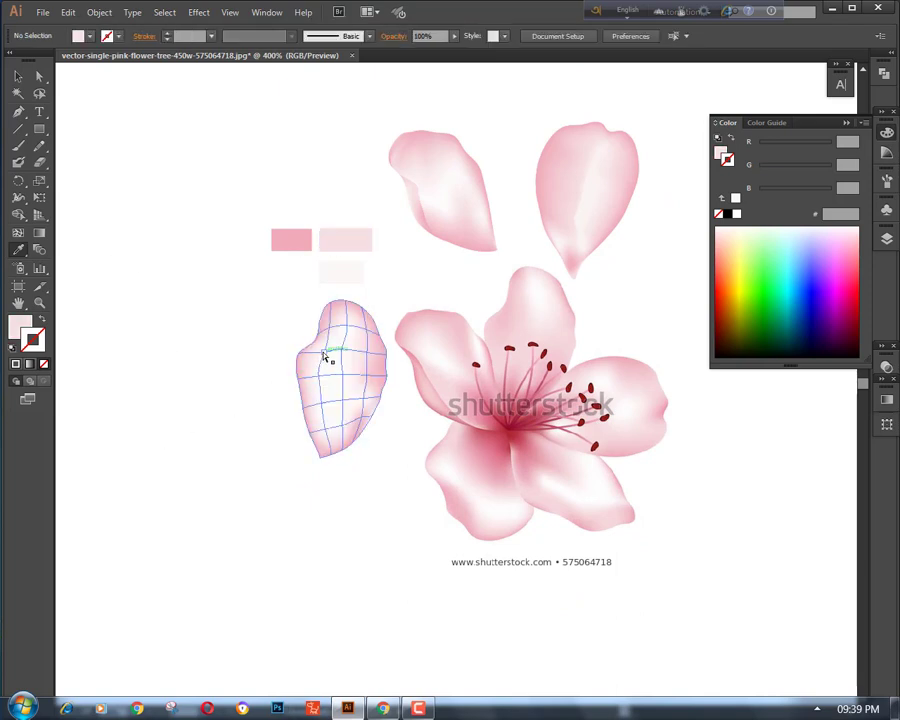
Reposition the mesh points in the petal's upper part so the upper mesh row dips at its centre
left_click(334, 347, "ctrl")
mouse_move(340, 351)
left_mouse_down()
mouse_move(348, 346)
mouse_move(347, 354)
mouse_move(337, 331)
left_mouse_up()
left_click(385, 300, "ctrl")
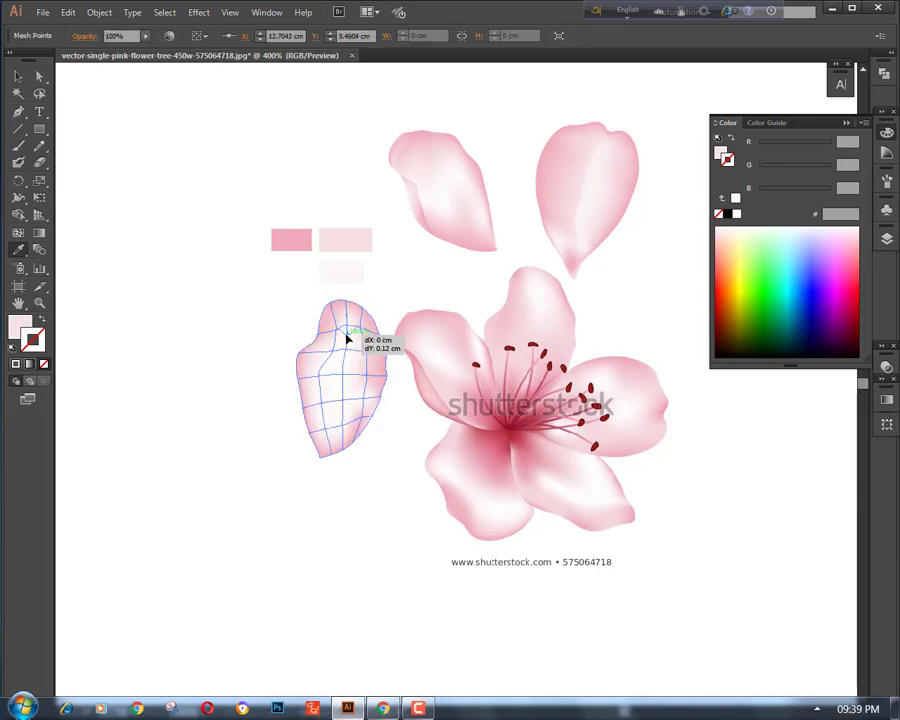
left_click(426, 302, "ctrl")
left_click(333, 397, "ctrl")
key("ctrl+plus")
key("ctrl+plus")
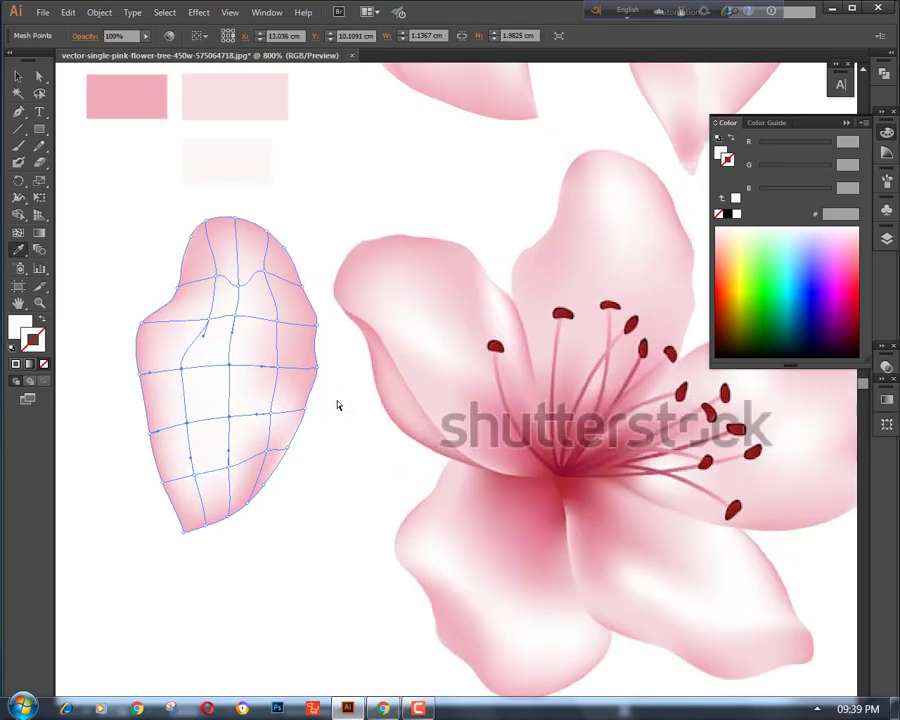
Shift the two upper right interior mesh points closer to the petal's right edge
left_click_drag(185, 563, 352, 536)
left_click(420, 538, "ctrl")
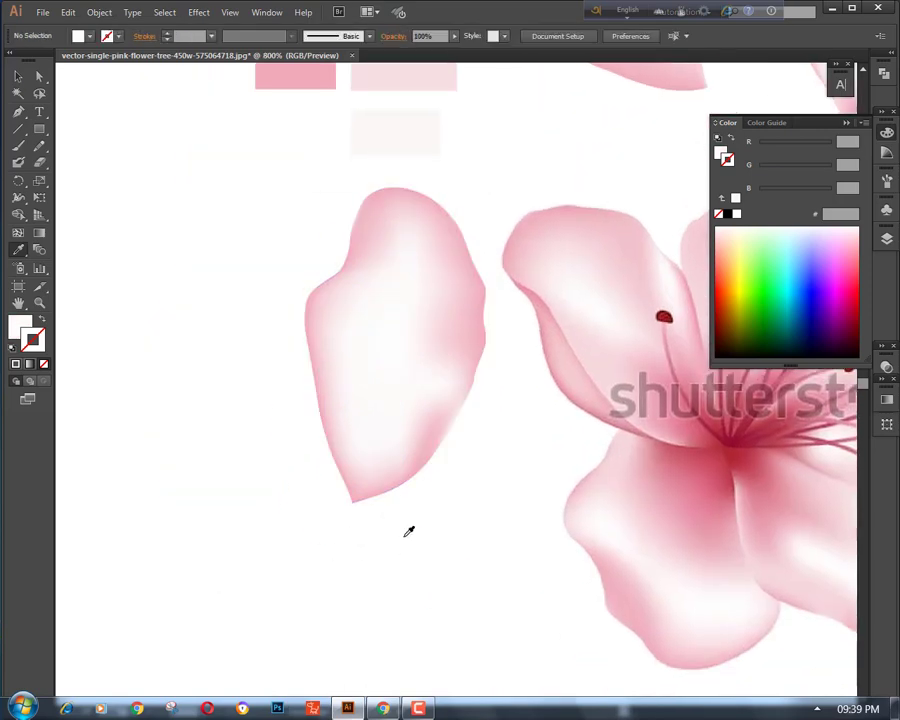
scroll(411, 530, "up", 2)
left_click(432, 328)
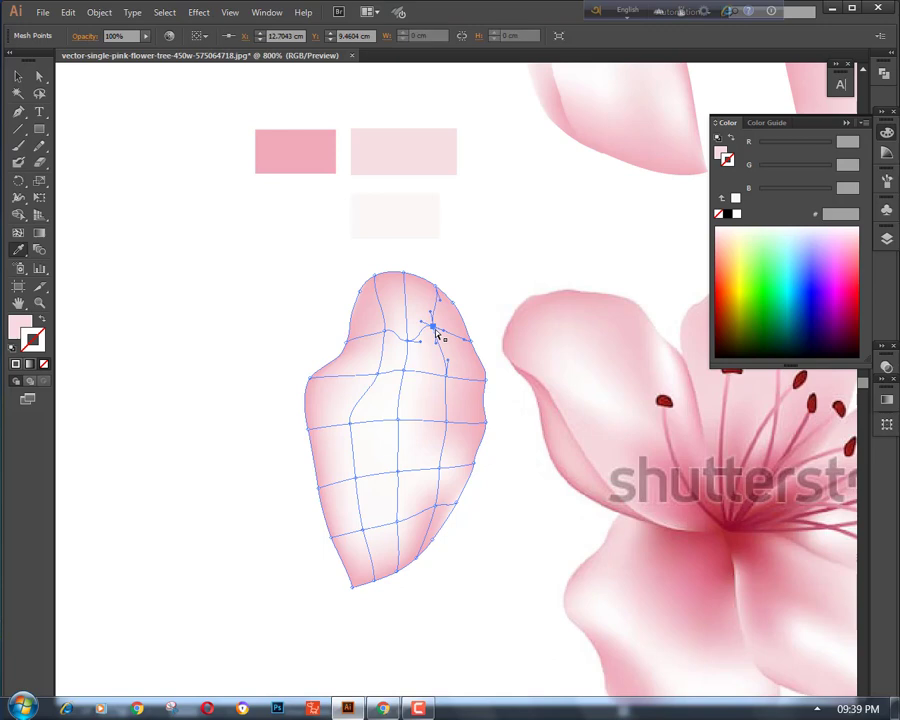
scroll(484, 249, "right", 5)
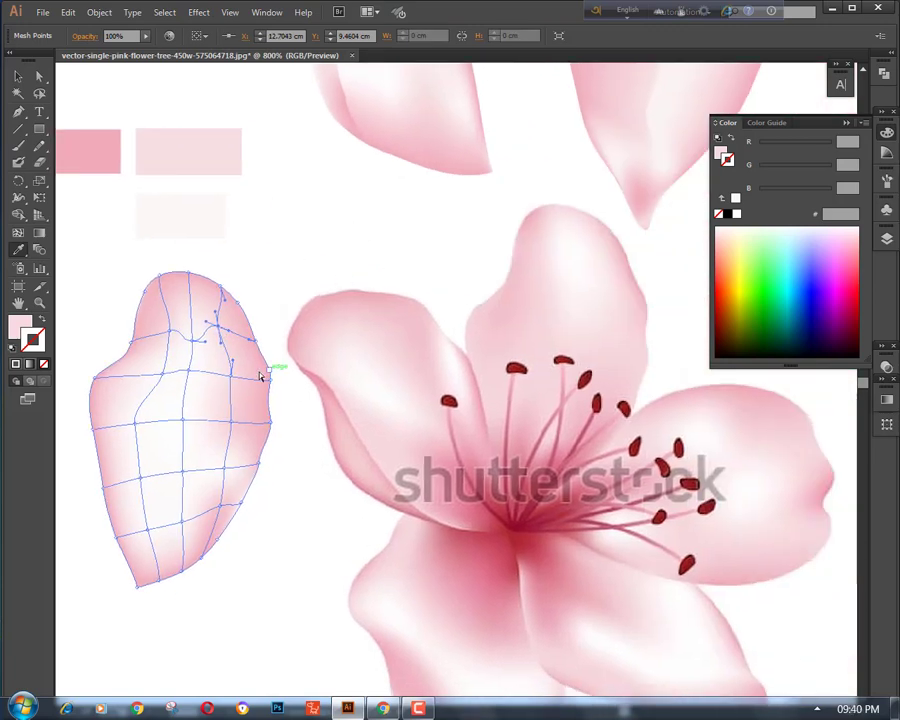
mouse_move(260, 377)
left_mouse_down()
mouse_move(225, 331)
mouse_move(239, 337)
mouse_move(247, 384)
mouse_move(245, 377)
left_mouse_up()
left_click(323, 308, "ctrl")
Try a paler pink on the interior mesh point beside the middle of the petal's right edge
left_click_drag(232, 423, 253, 382)
left_click(313, 218, "ctrl")
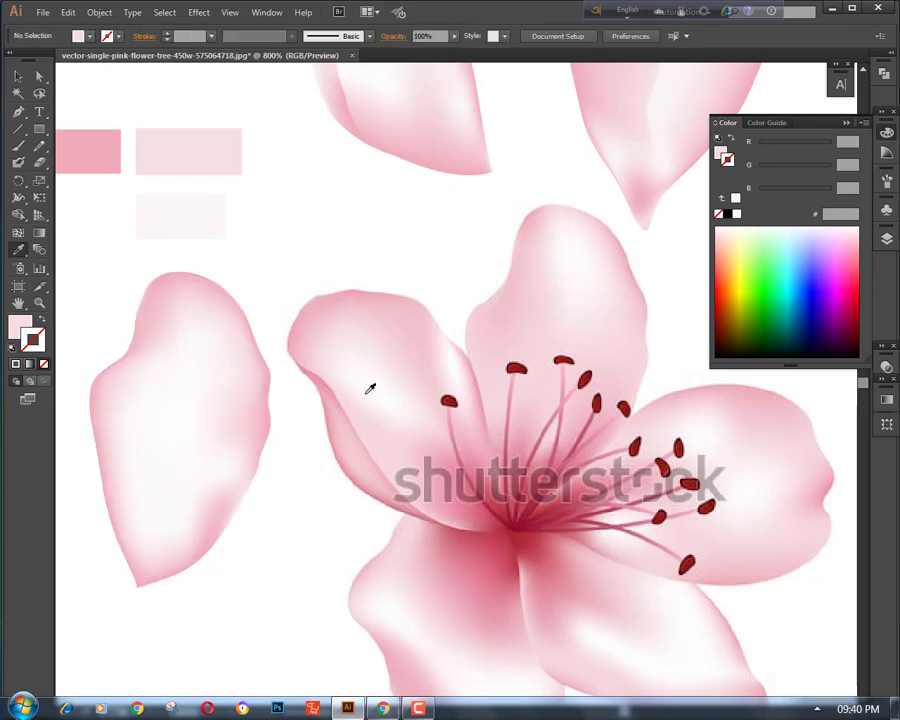
key("ctrl+z")
left_click(339, 305, "ctrl")
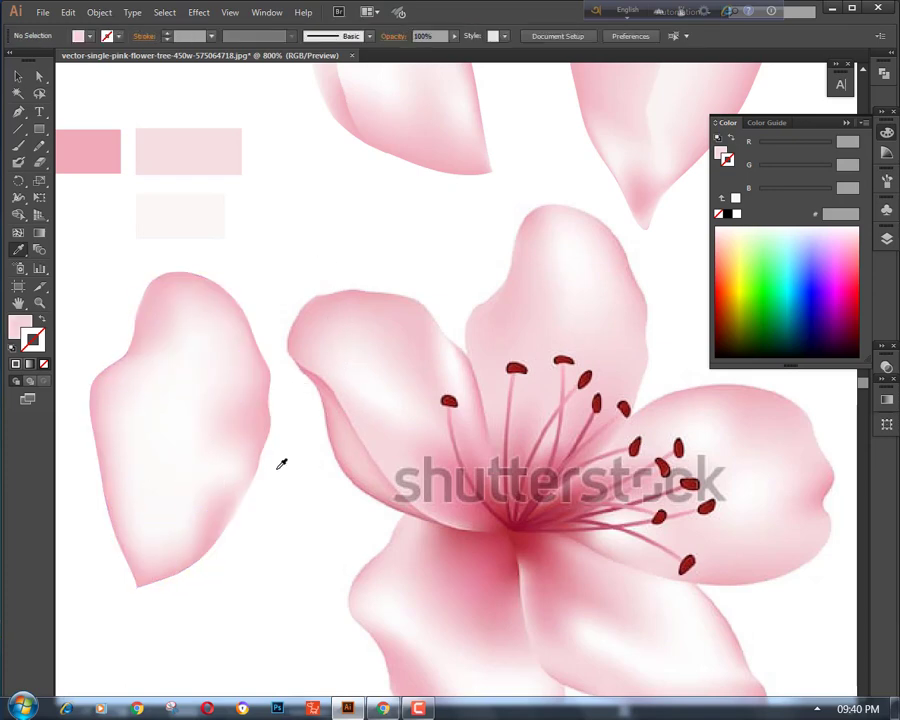
Nudge the upper left interior mesh point slightly towards the petal's left edge
left_click_drag(168, 332, 162, 331)
left_click(143, 298, "ctrl")
Try the light pink swatch colour on the petal's central mesh point
left_click(192, 340)
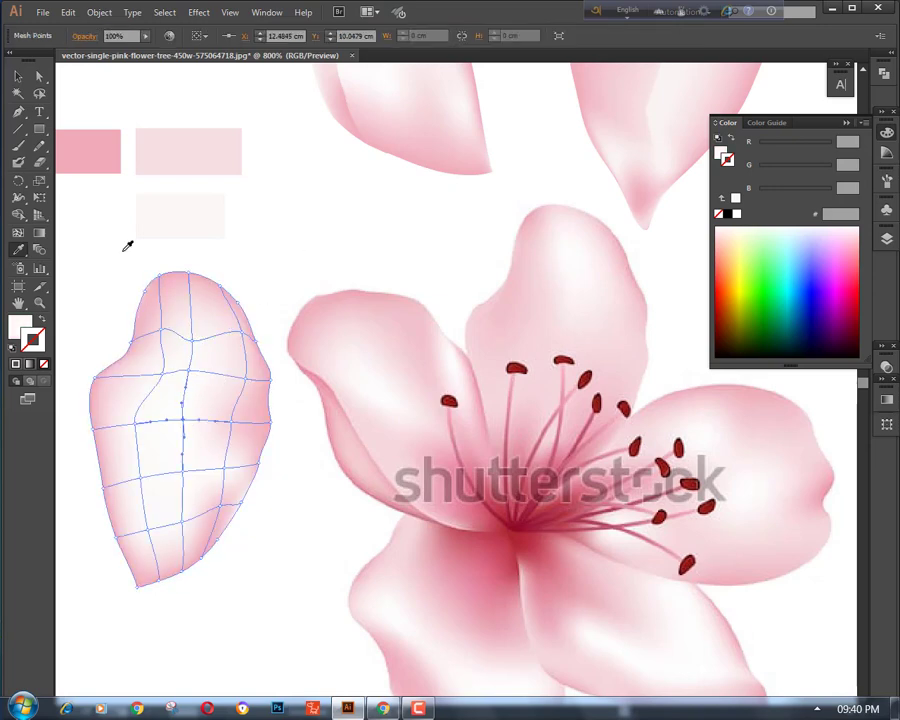
left_click(182, 157)
left_click(291, 255, "ctrl")
key("ctrl+minus")
key("ctrl+minus")
key("ctrl+plus")
key("ctrl+plus")
key("ctrl+z")
left_click(271, 261, "ctrl")
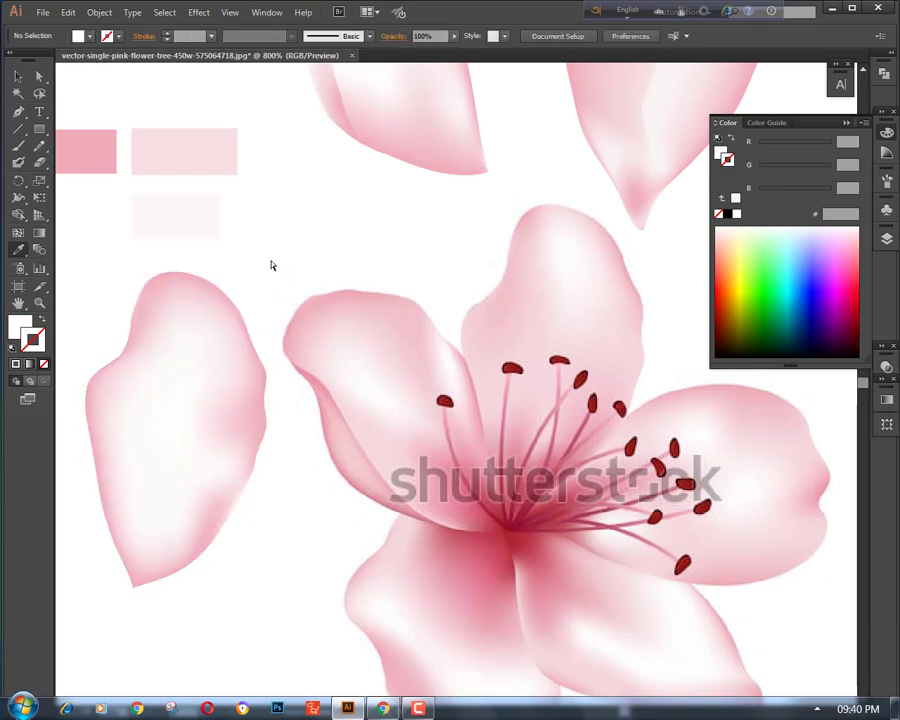
key("ctrl+minus")
key("ctrl+plus")
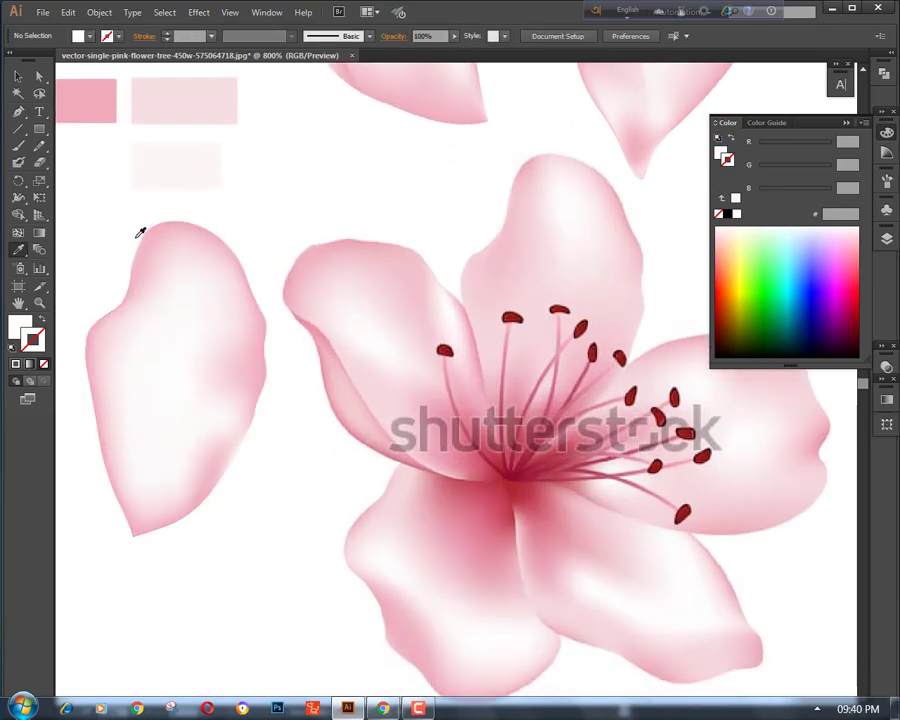
Add a mesh point inside the petal's upper left lobe and colour it light pink from the swatch
key("u")
left_click(160, 262)
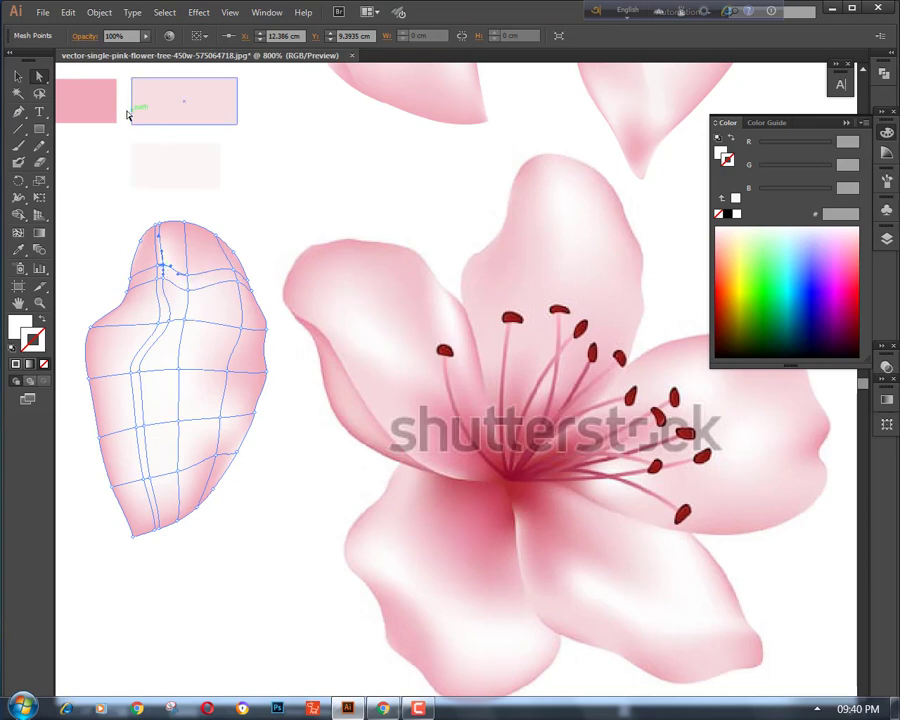
left_click(17, 252)
left_click(191, 122)
left_click(282, 168, "ctrl")
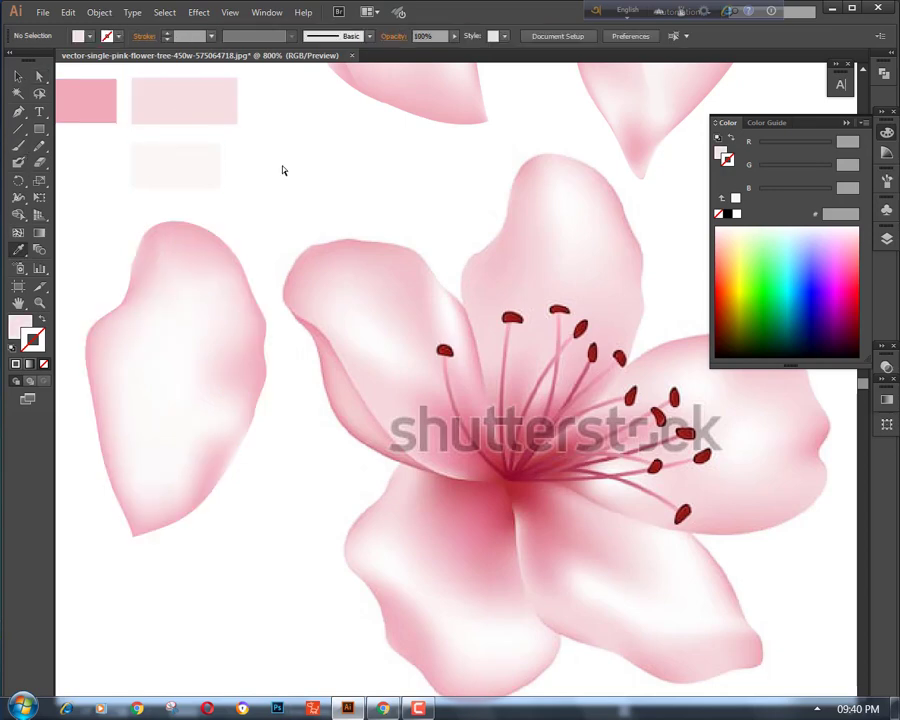
Spread the two close mesh columns apart by repositioning their points in the petal's upper left part
key("ctrl+plus")
left_click_drag(224, 417, 610, 497)
left_click(39, 77)
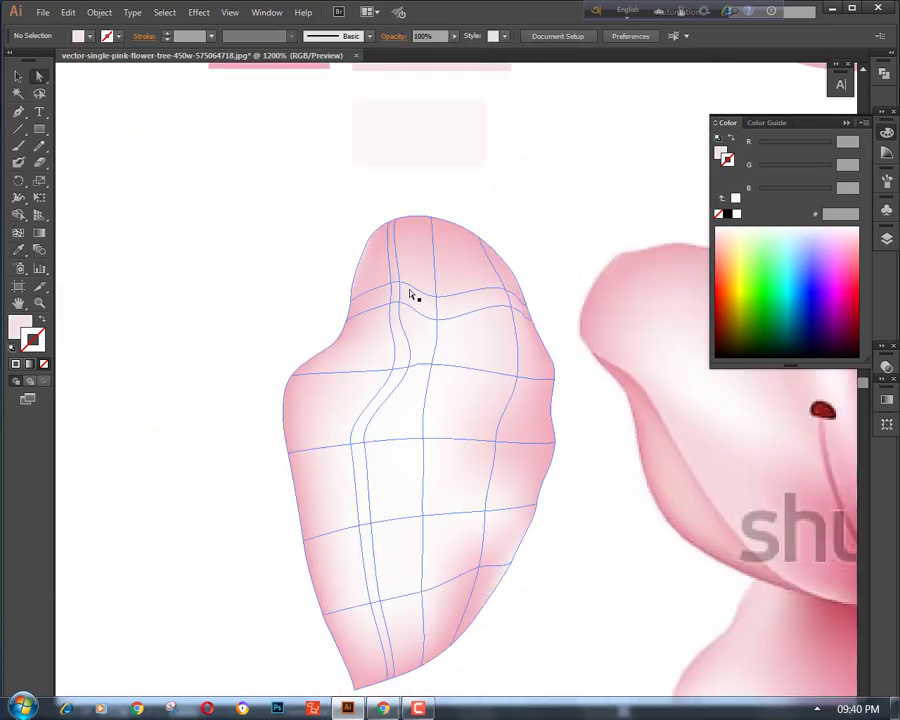
left_click_drag(399, 283, 377, 384)
left_click(253, 300)
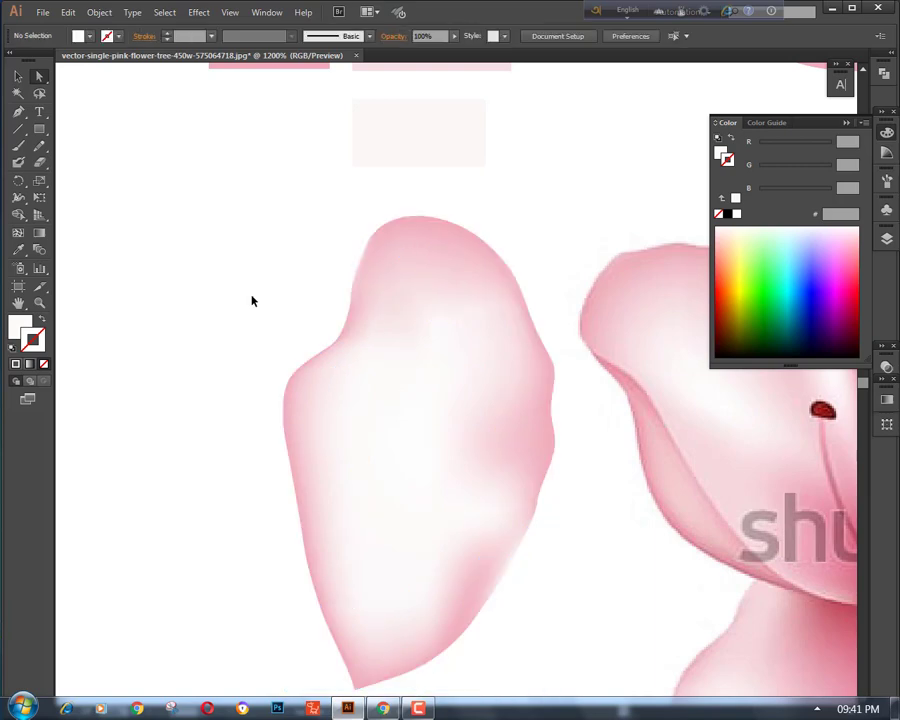
Raise the centre mesh point of the petal's uppermost interior row by about 0.07 cm
key("ctrl+minus")
key("ctrl+minus")
key("ctrl+minus")
key("ctrl+equal")
key("ctrl+equal")
left_click(441, 342)
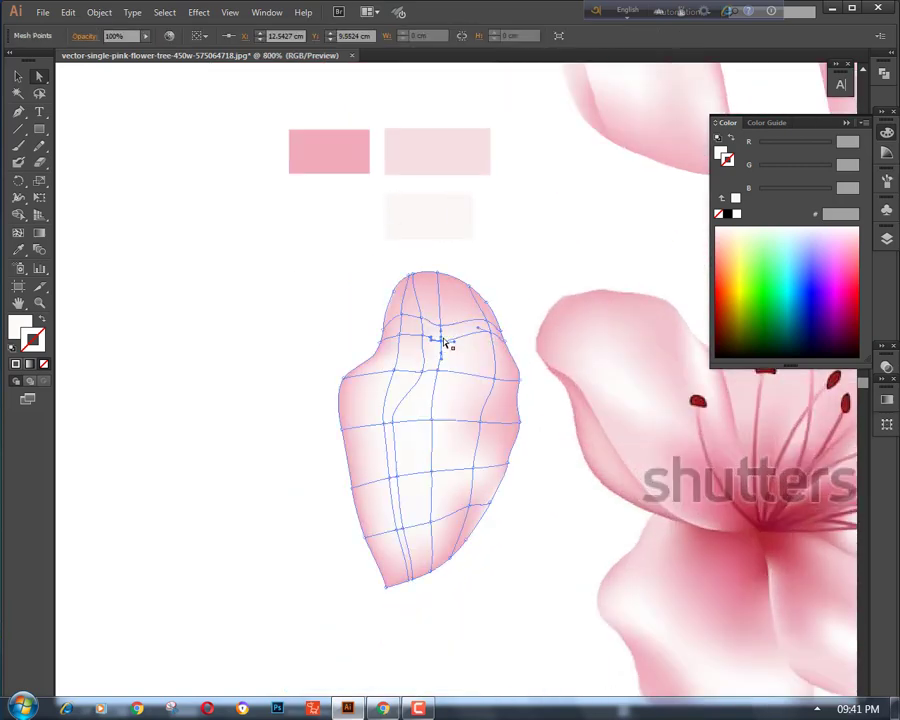
left_click(262, 260, "ctrl")
left_click(438, 341)
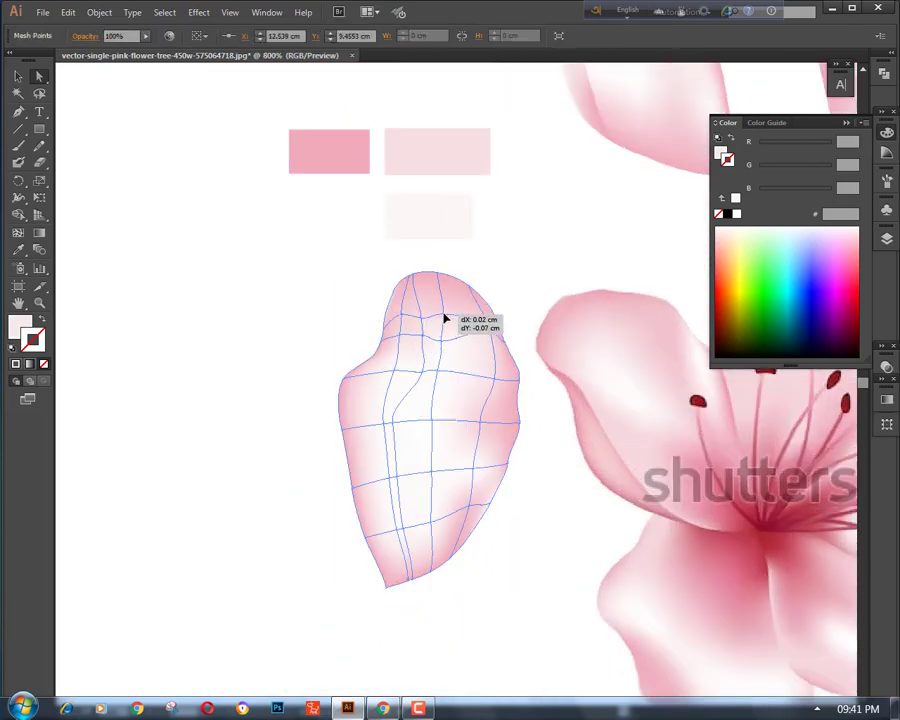
left_click(458, 229)
left_click(516, 247)
Examine the petal's shading as a whole and in detail against the reference flower
key("ctrl+minus")
key("ctrl+minus")
key("ctrl+minus")
key("ctrl+equal")
left_click(464, 414)
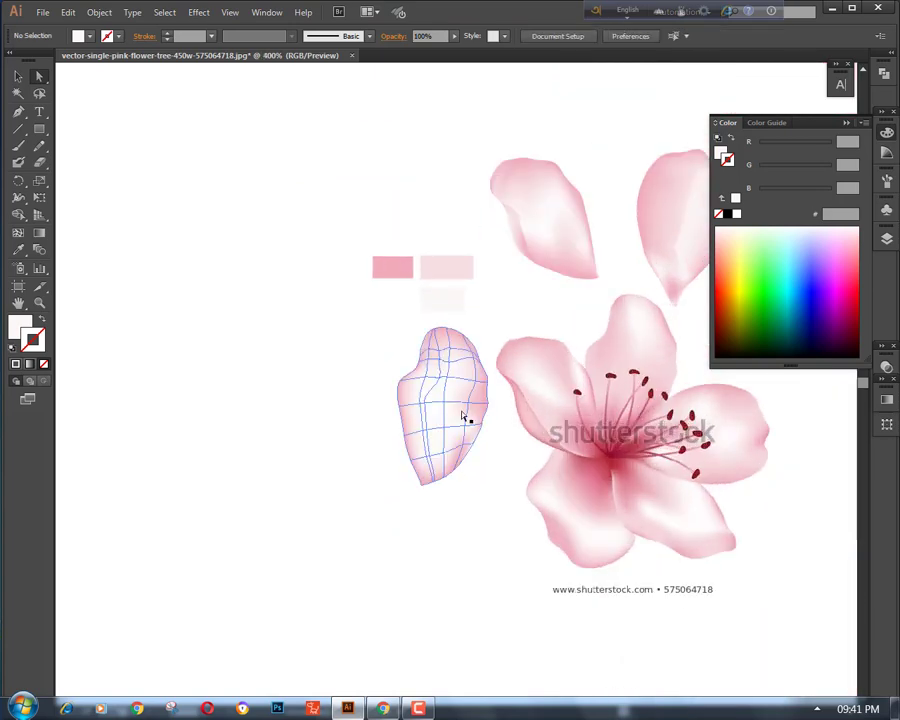
left_click(455, 506)
key("ctrl+equal")
key("ctrl+equal")
key("ctrl+equal")
scroll(408, 564, "down", 2)
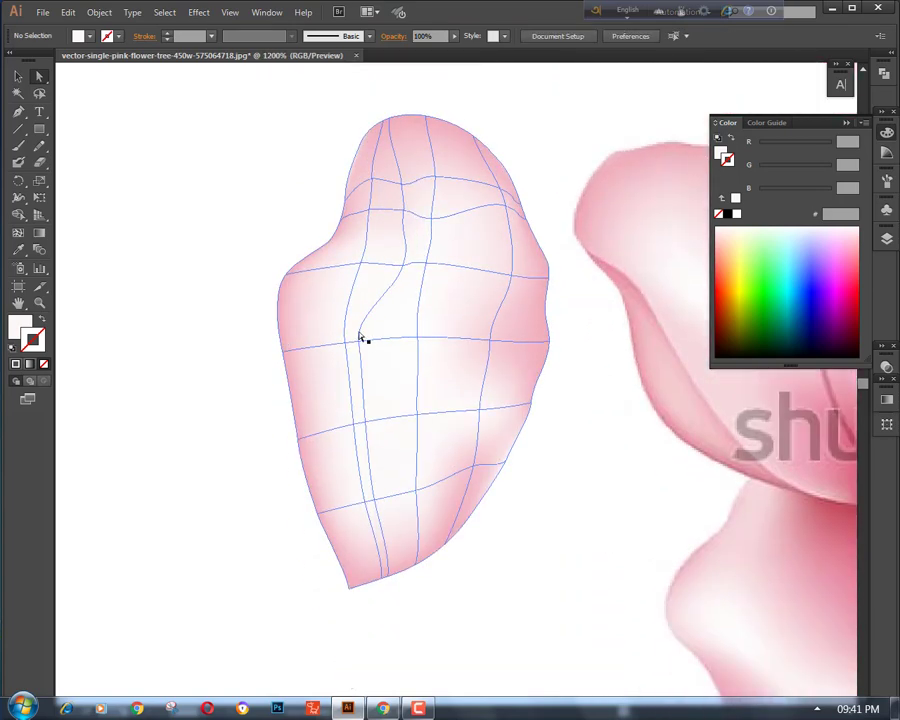
left_click(361, 341)
key("ctrl+shift+a")
scroll(179, 195, "up", 1)
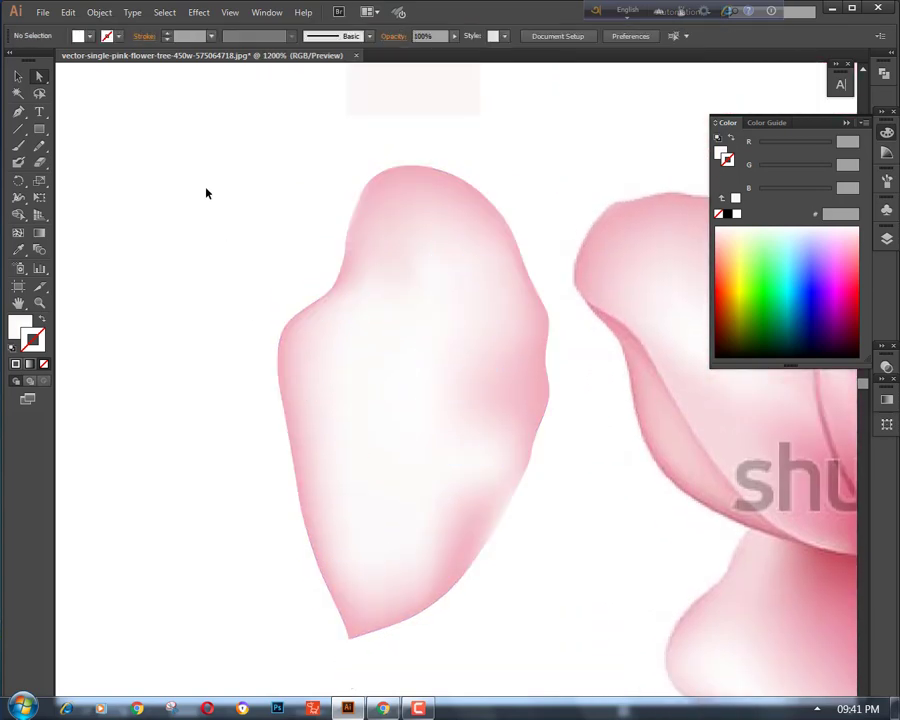
key("ctrl+minus")
key("ctrl+minus")
key("ctrl+equal")
key("ctrl+equal")
Colour the mesh point left of centre in the petal's second interior row with white sampled from the background
left_click(404, 265)
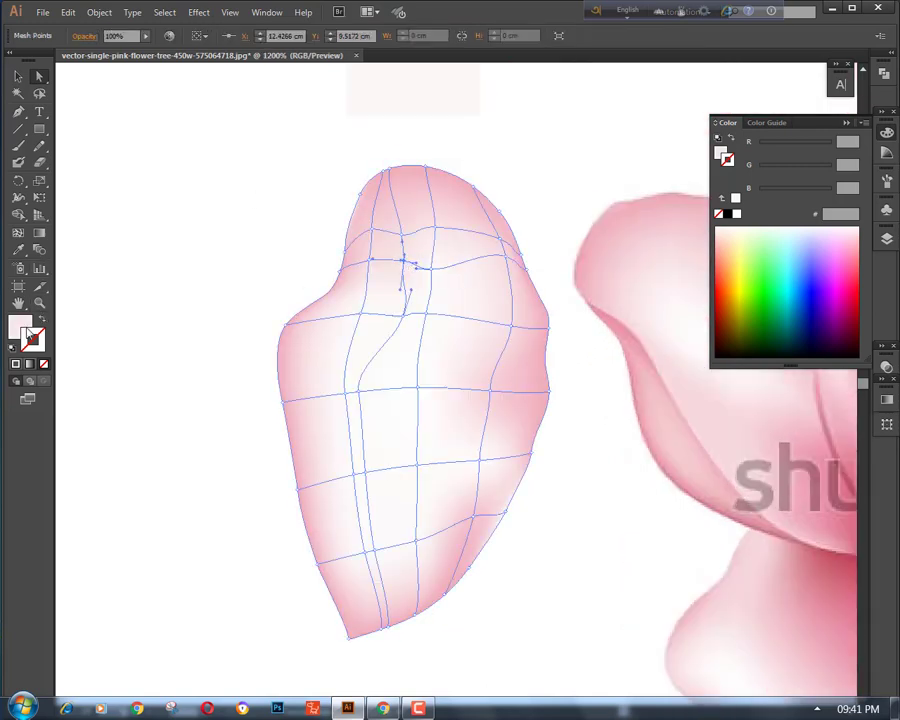
scroll(255, 255, "up", 2)
key("i")
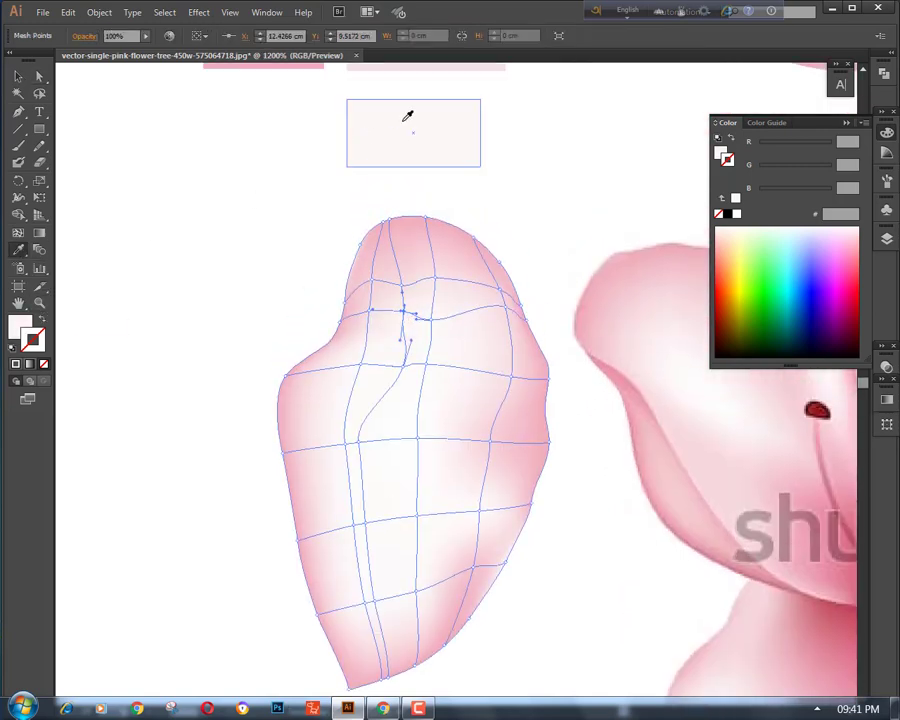
scroll(489, 116, "up", 2)
left_click(540, 207)
left_click(239, 263, "ctrl")
key("ctrl+minus")
key("ctrl+minus")
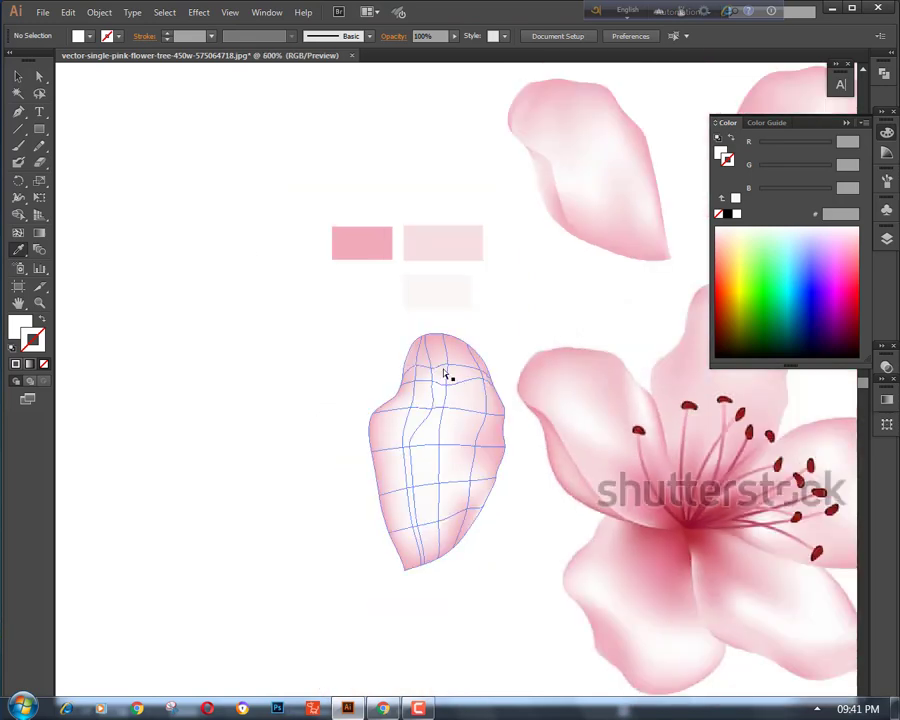
Try background white on the mesh point left of centre in the uppermost interior row
left_click(432, 367, "ctrl")
left_click(561, 294)
left_click(279, 334, "ctrl")
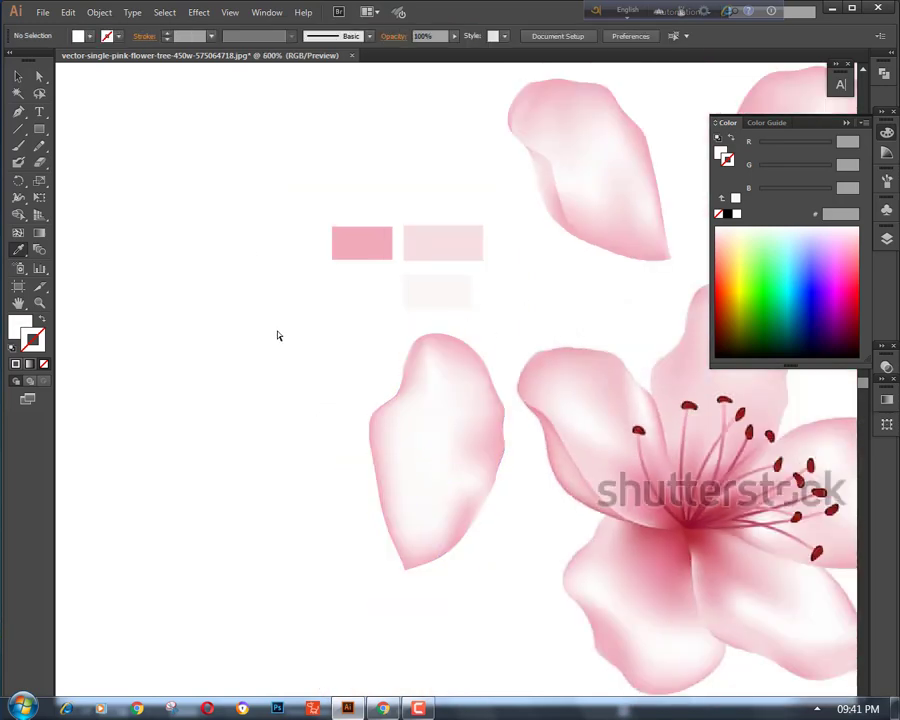
key("ctrl+z")
left_click(567, 332, "ctrl")
key("ctrl+minus")
key("ctrl+minus")
key("ctrl+minus")
key("ctrl+plus")
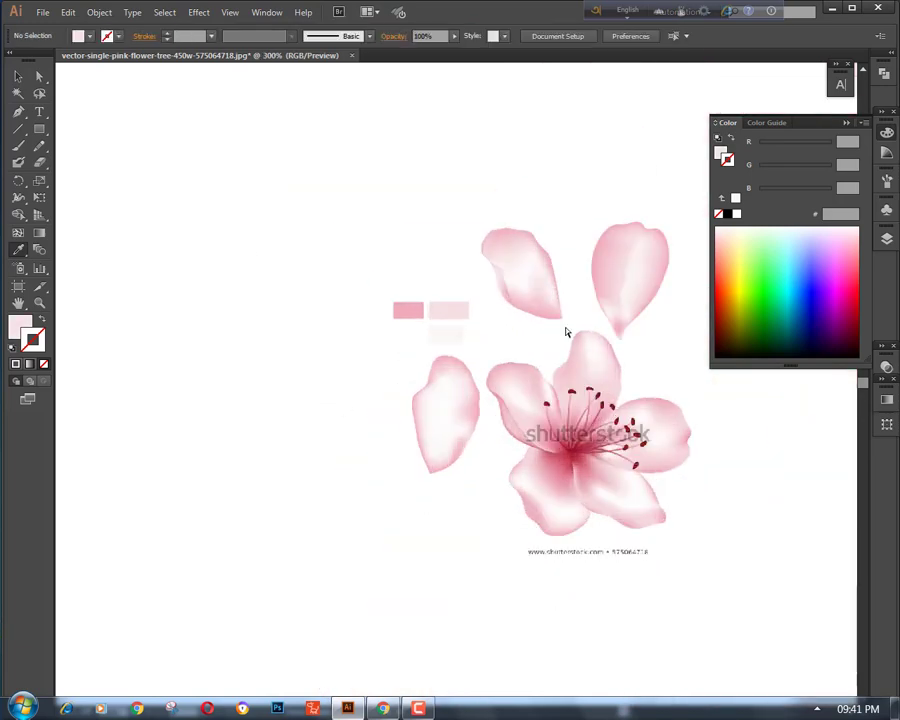
key("ctrl+plus")
key("ctrl+plus")
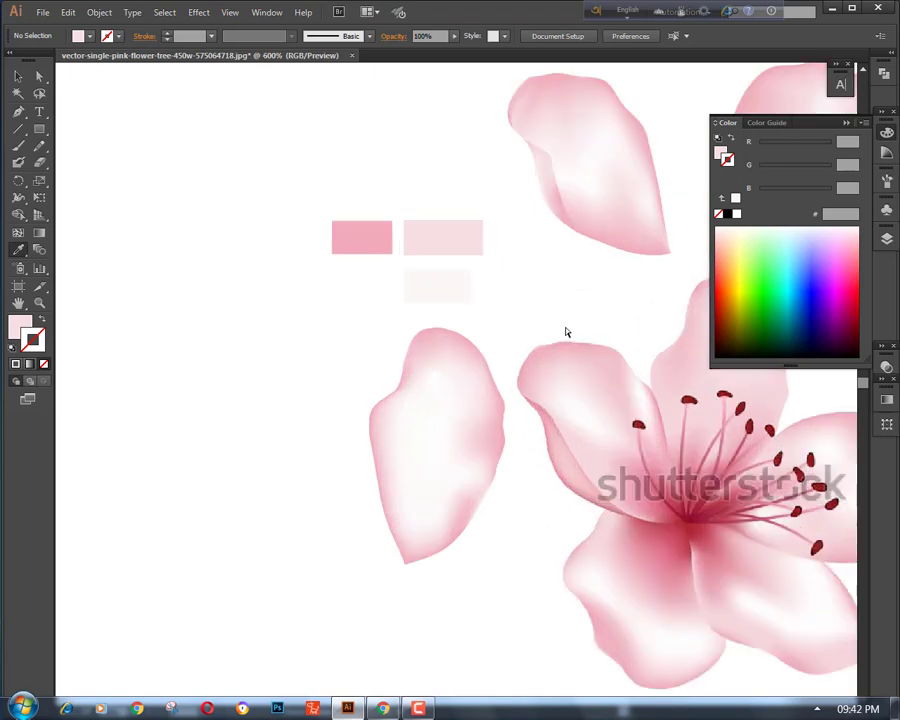
Colour the two interior mesh points beside the petal's upper left notch with the medium pink swatch
left_click(398, 394, "ctrl")
left_click(334, 331, "ctrl")
left_click(412, 402, "ctrl")
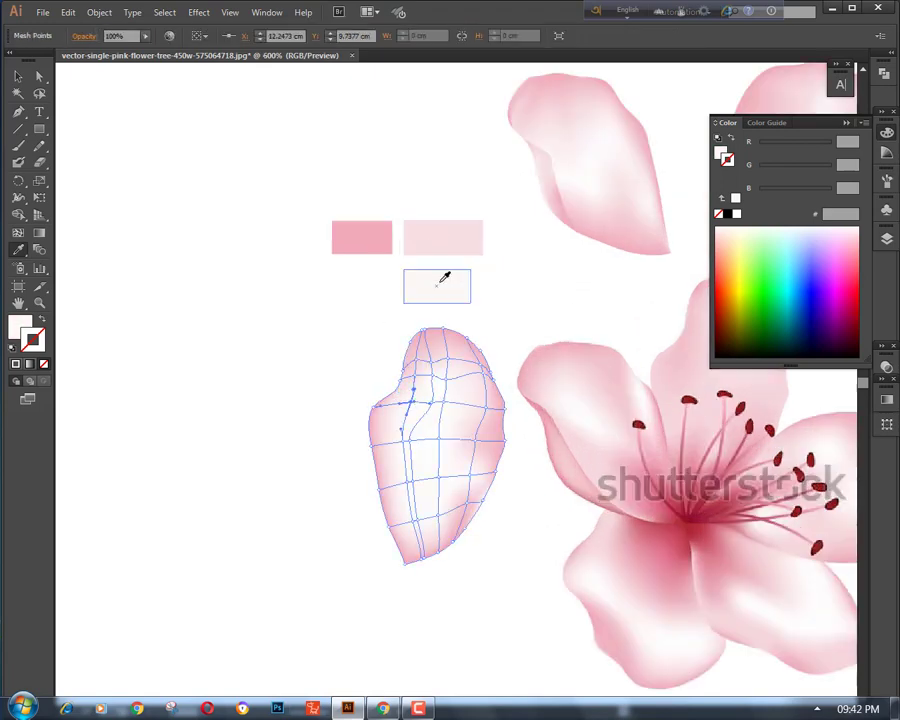
left_click(366, 243)
left_click(266, 327, "ctrl")
key("ctrl+minus")
key("ctrl+plus")
left_click_drag(391, 502, 333, 466)
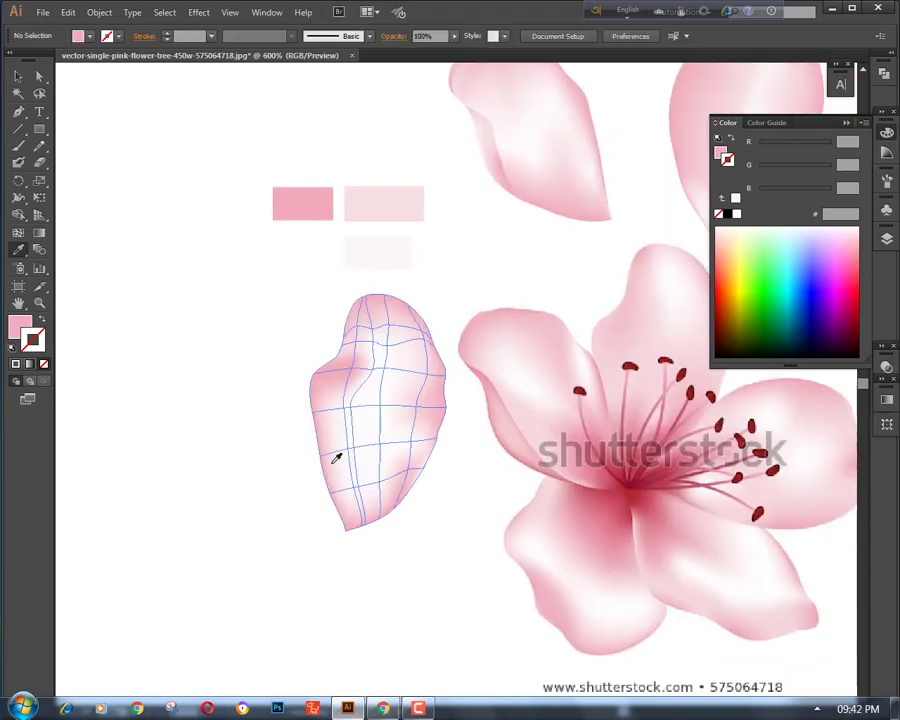
left_click(356, 342, "ctrl")
left_click(318, 202)
left_click(232, 292, "ctrl")
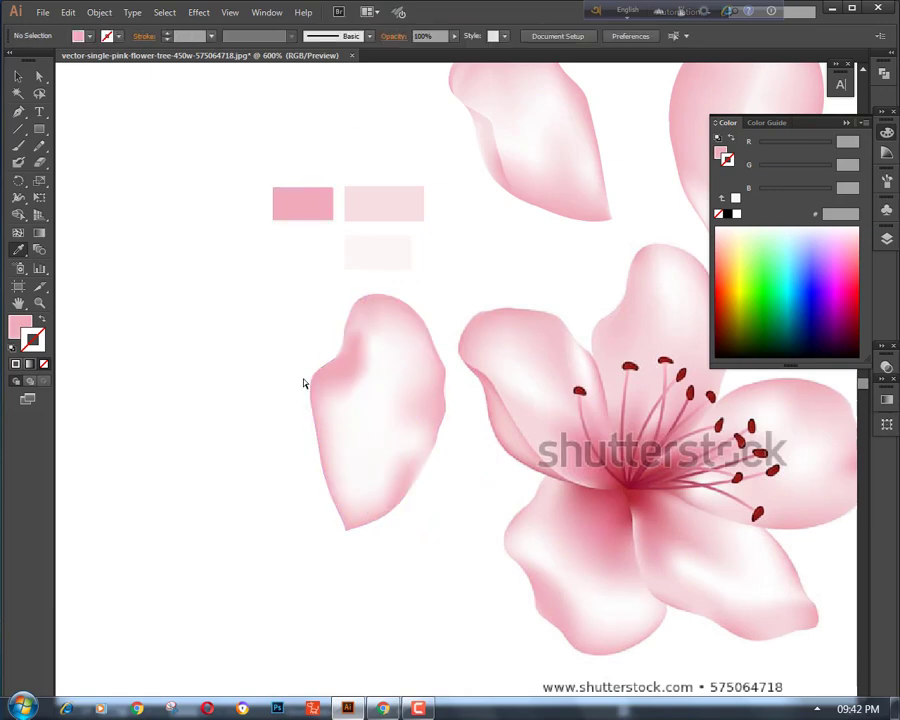
Colour the edge mesh point at the petal's upper left notch with the medium pink swatch
key("ctrl+plus")
key("ctrl+plus")
left_click_drag(255, 403, 306, 415)
left_click(263, 345, "ctrl")
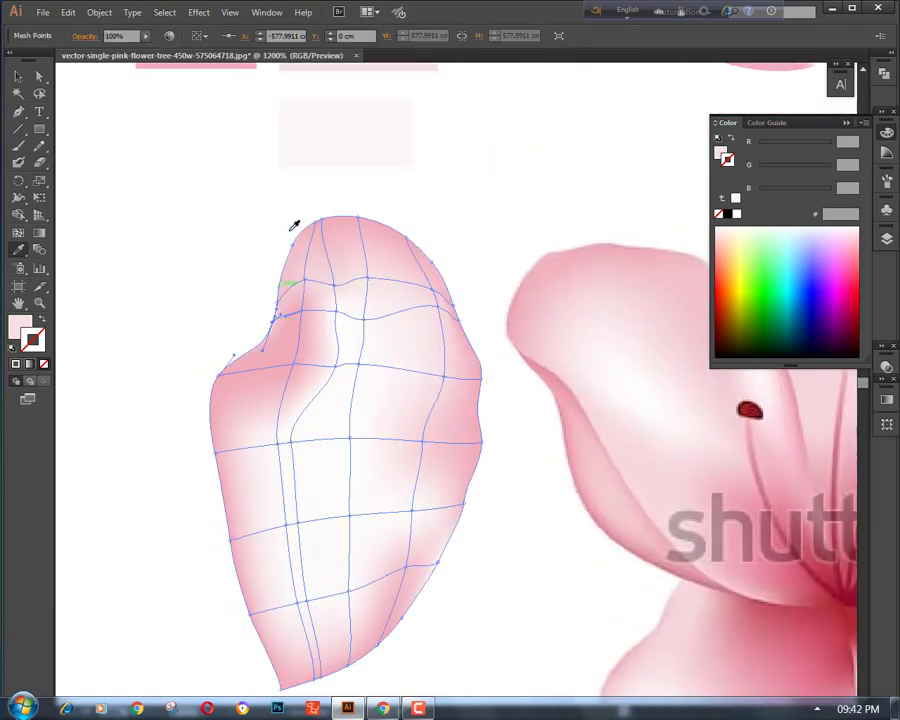
scroll(290, 228, "up", 1)
left_click(236, 102)
left_click(190, 249, "ctrl")
key("ctrl+minus")
key("ctrl+minus")
key("ctrl+minus")
key("ctrl+plus")
key("ctrl+plus")
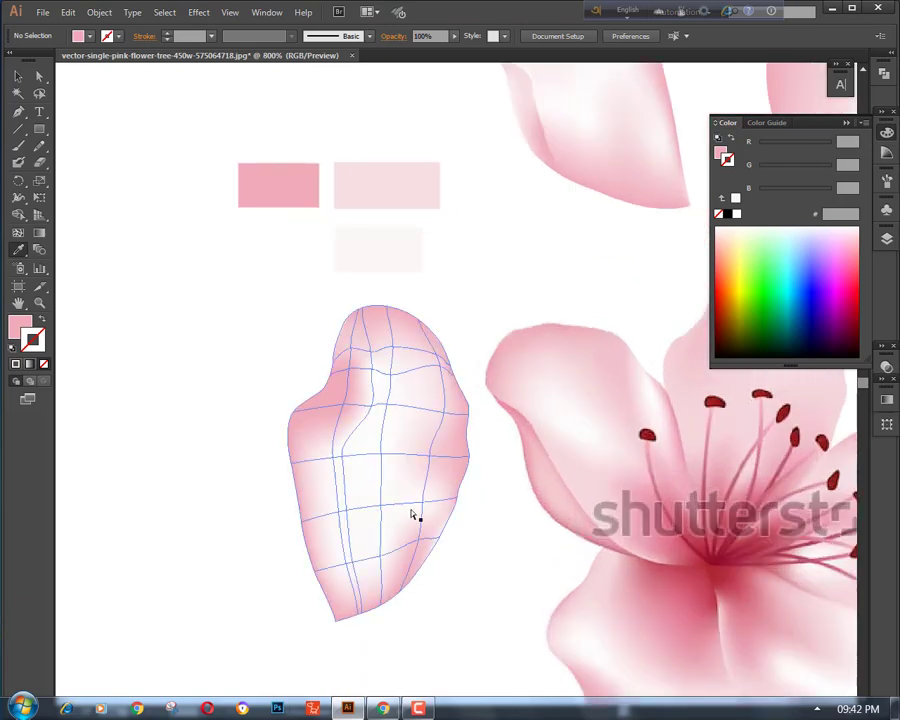
Reposition the points of the mesh column left of the petal's centre so it runs nearly straight down
left_click(370, 410, "ctrl")
left_click_drag(370, 410, 368, 558)
left_click(257, 374, "ctrl")
left_click(372, 375)
left_click(167, 414)
key("ctrl+minus")
key("ctrl+minus")
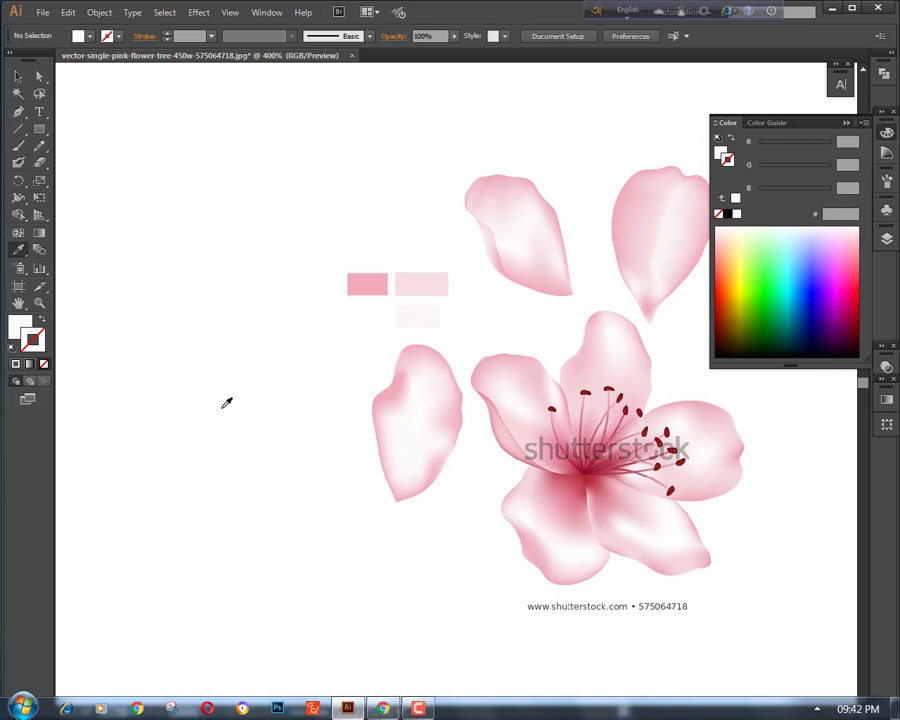
Colour the edge mesh point at the petal's upper left notch with the light pink swatch
key("ctrl+plus")
key("ctrl+plus")
scroll(313, 418, "right", 1)
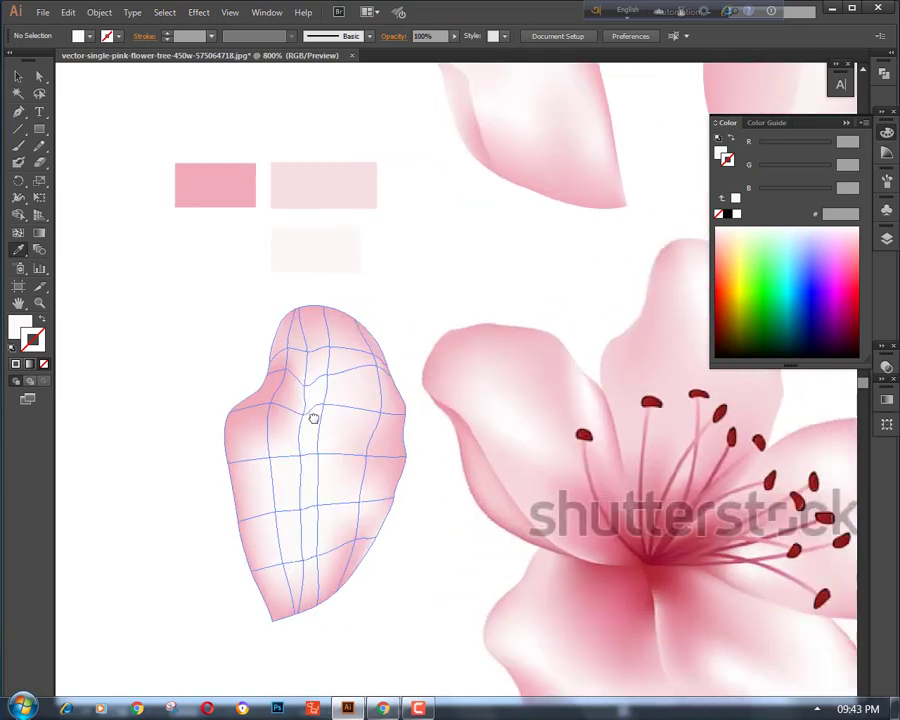
left_click(231, 413, "ctrl")
left_click(192, 309, "ctrl")
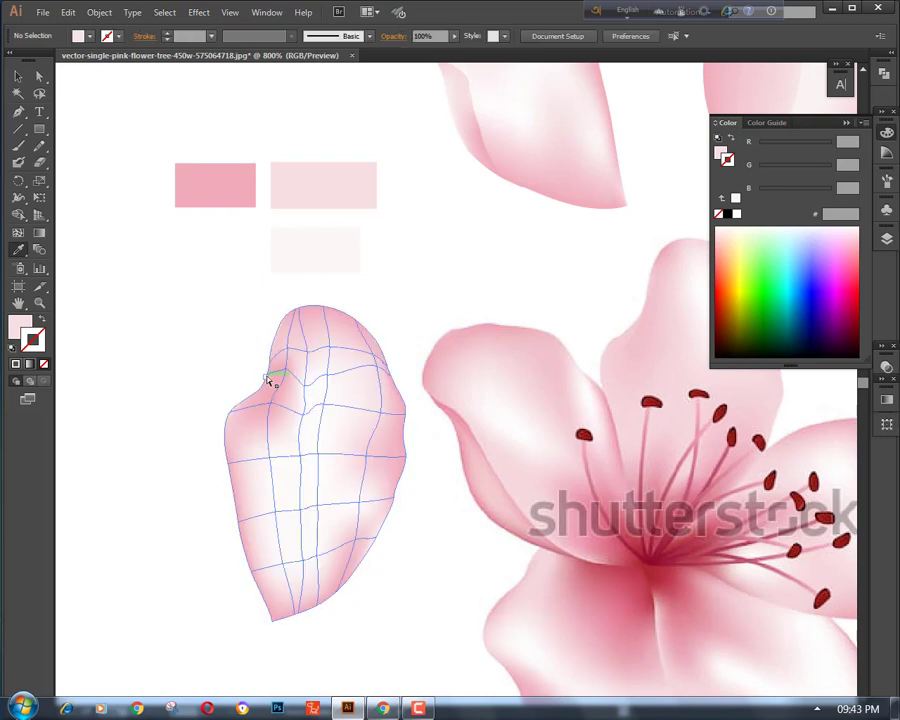
left_click(267, 376, "ctrl")
left_click(303, 190)
left_click(194, 308, "ctrl")
key("ctrl+minus")
key("ctrl+equal")
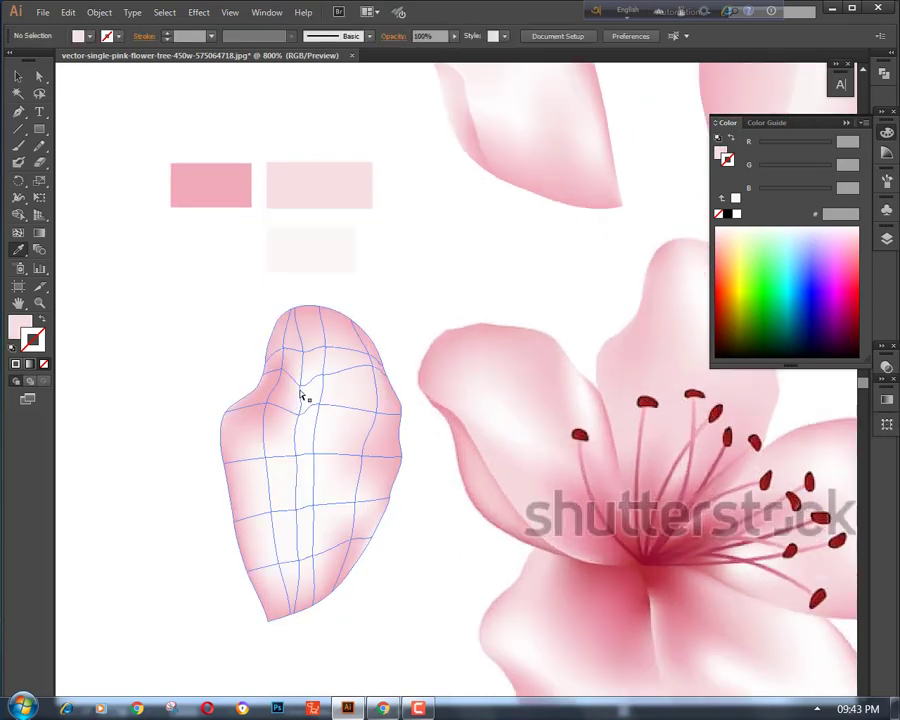
Raise the upper mesh point left of centre and shift the upper right interior mesh points towards the petal's right edge
left_click_drag(301, 389, 297, 372)
left_click(193, 345, "ctrl")
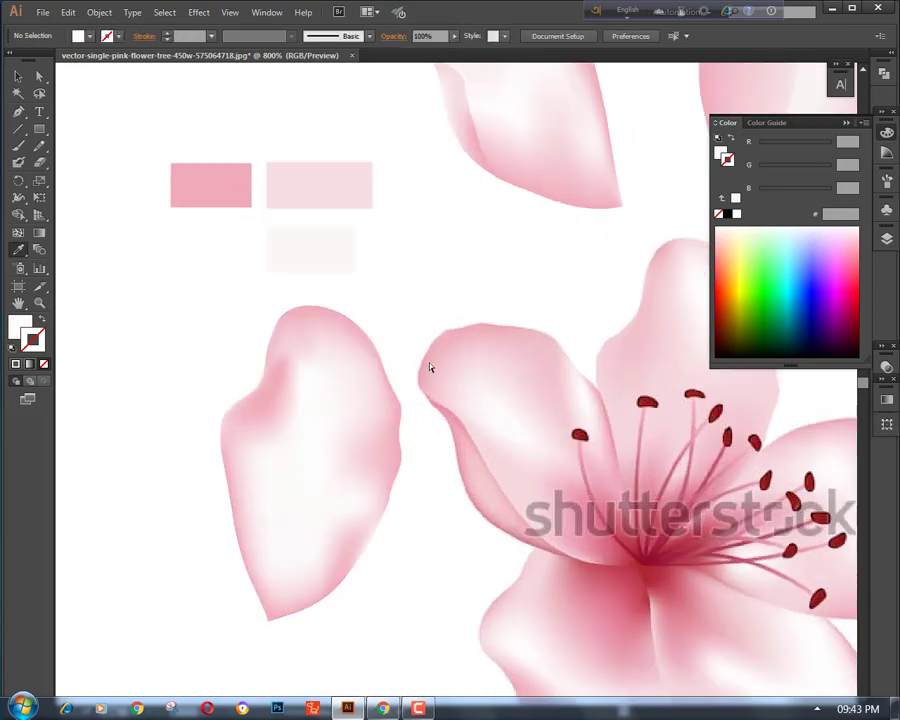
left_click(378, 364, "ctrl")
left_click(375, 362)
mouse_move(375, 362)
left_mouse_down()
mouse_move(373, 355)
mouse_move(383, 377)
left_mouse_up()
left_click(416, 310, "ctrl")
left_click(423, 306, "ctrl")
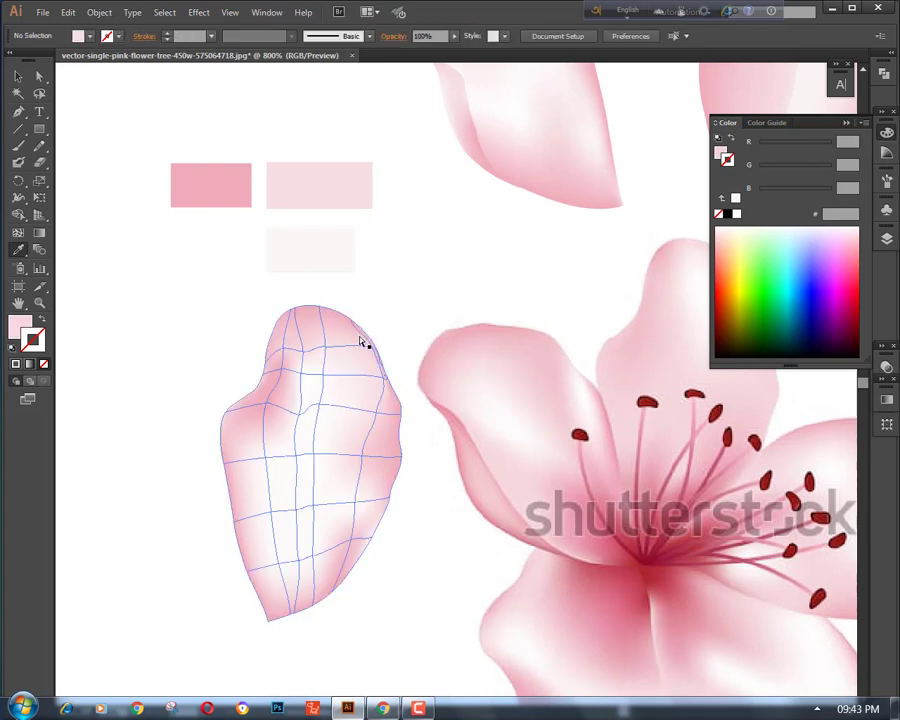
left_click_drag(332, 349, 346, 326)
left_click(430, 271, "ctrl")
scroll(454, 290, "down", 2)
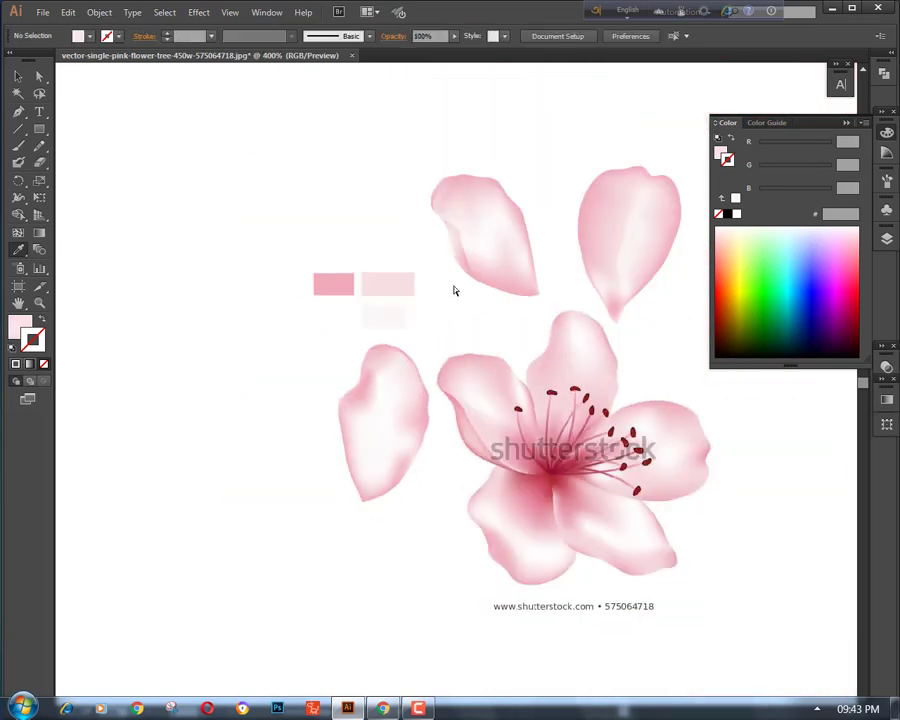
Add a pale pink mesh point near the petal's upper right edge with the Mesh tool
scroll(454, 290, "up", 3)
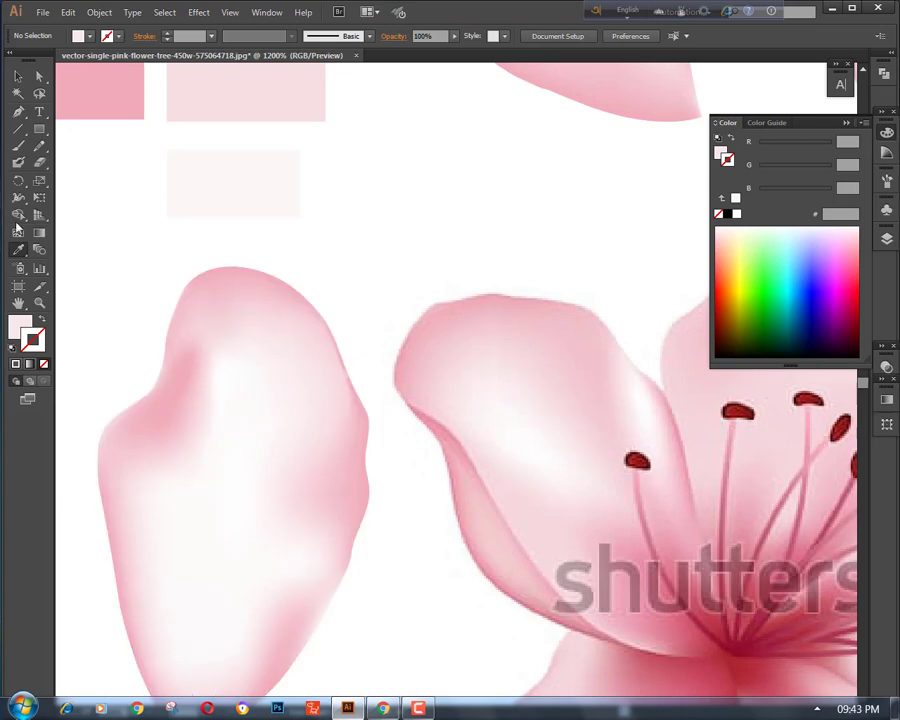
left_click(18, 231)
left_click(273, 291)
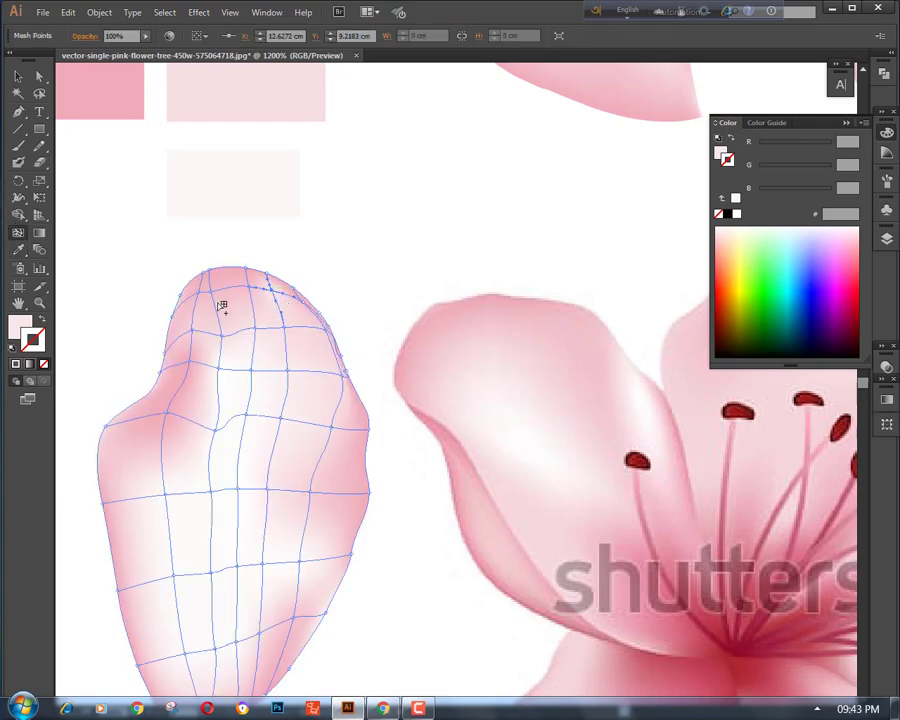
key("v")
left_click(375, 251)
scroll(416, 334, "down", 2)
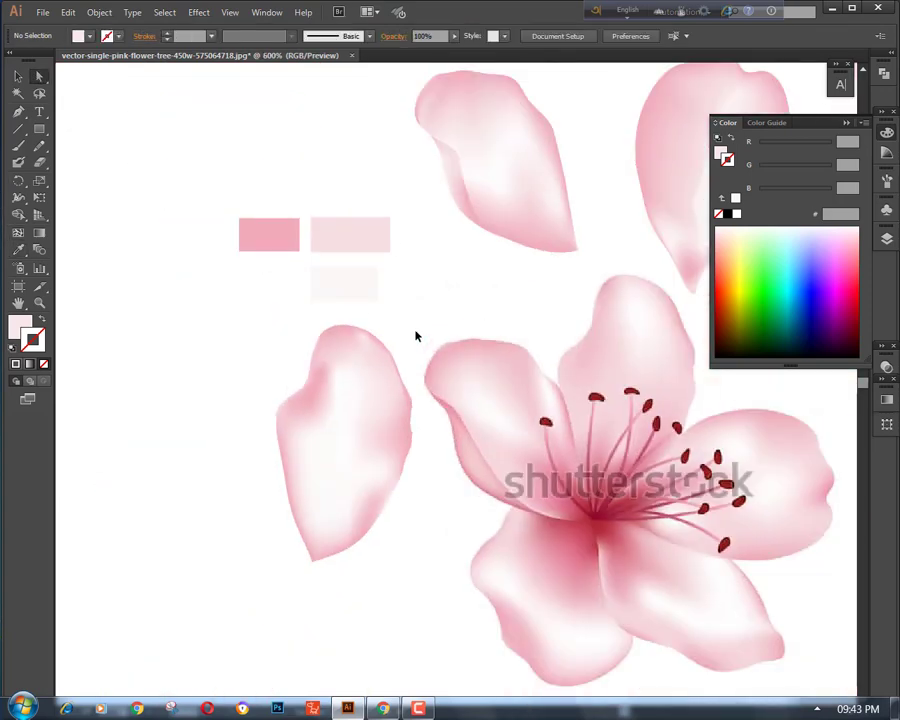
scroll(431, 533, "up", 1)
scroll(398, 599, "down", 1)
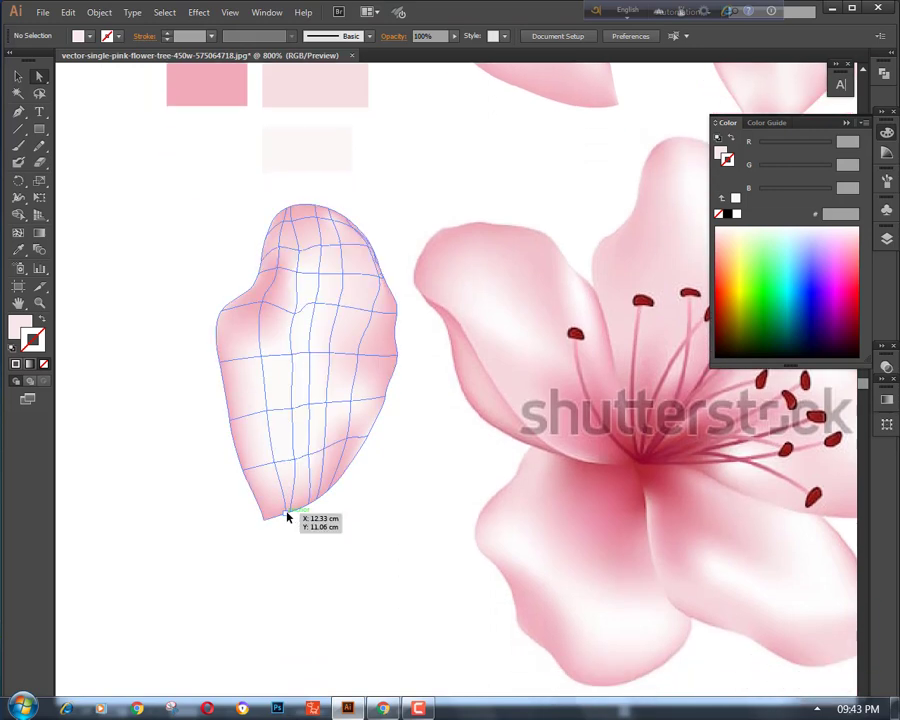
Shift the lower left mesh points towards the petal's left edge and tip, and colour the interior one with the medium pink swatch
left_click(289, 516)
mouse_move(289, 516)
left_mouse_down()
mouse_move(267, 516)
mouse_move(269, 524)
mouse_move(293, 516)
mouse_move(283, 515)
left_mouse_up()
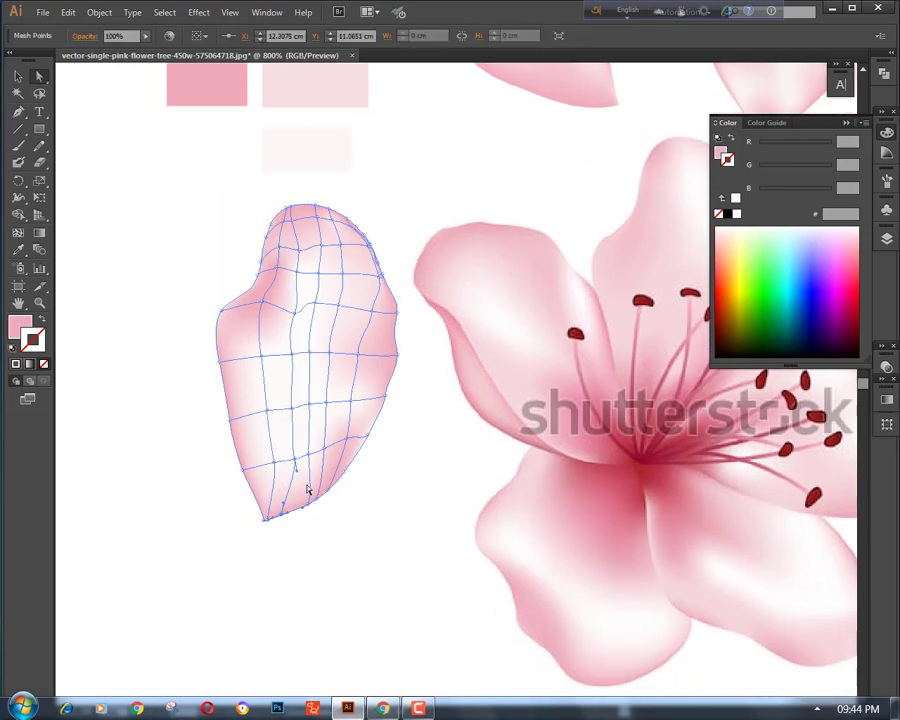
left_click_drag(295, 460, 267, 461)
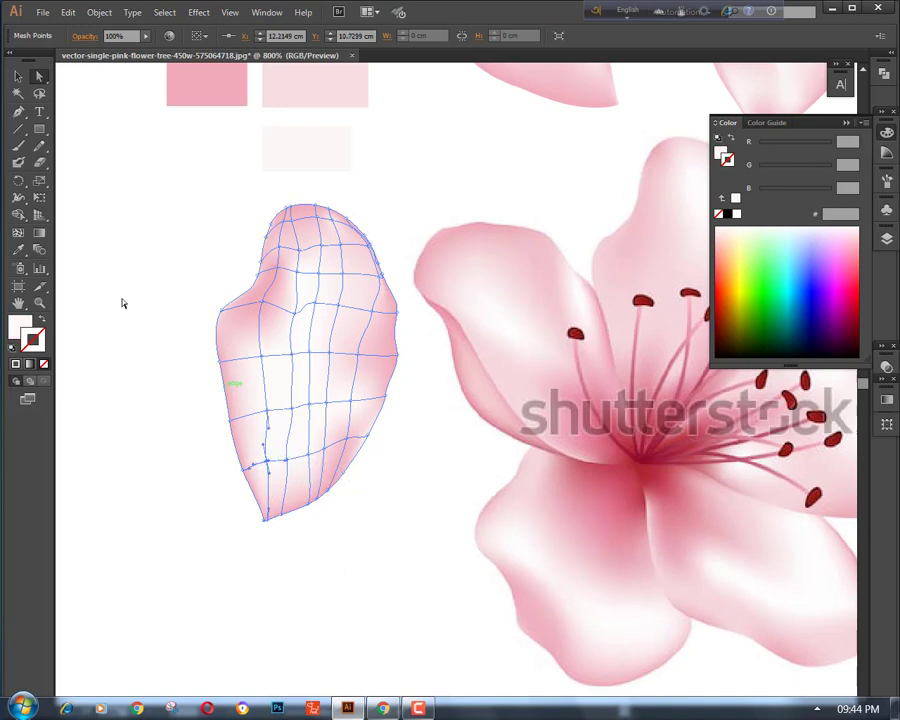
left_click(18, 250)
left_click(210, 70)
left_click(149, 267, "ctrl")
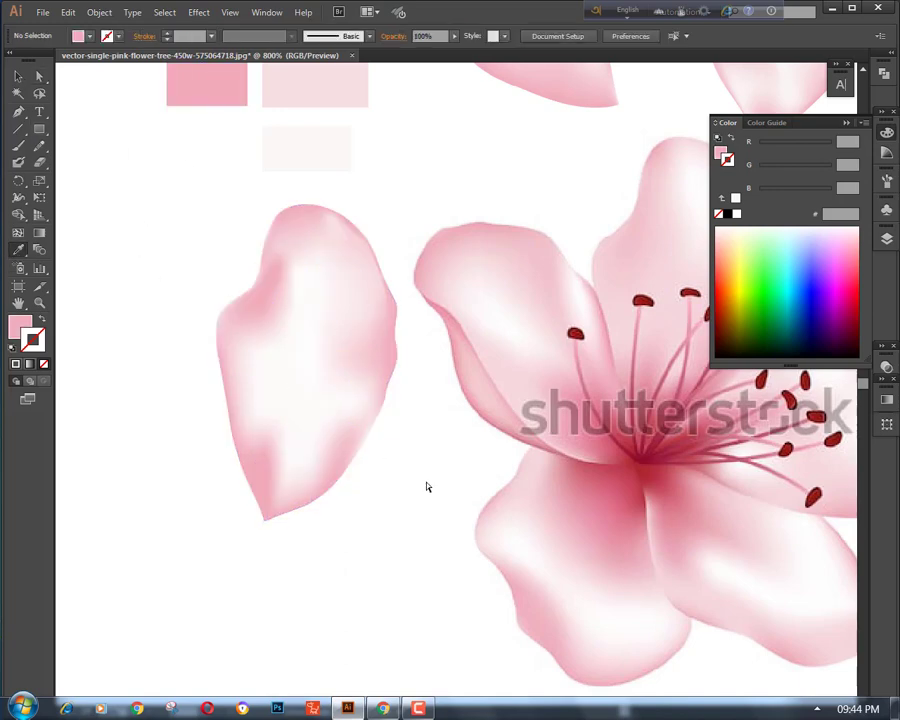
Try the medium pink and then the light pink swatch on the upper mesh point left of the petal's centre
scroll(398, 515, "left", 1)
key("ctrl+minus")
key("ctrl+plus")
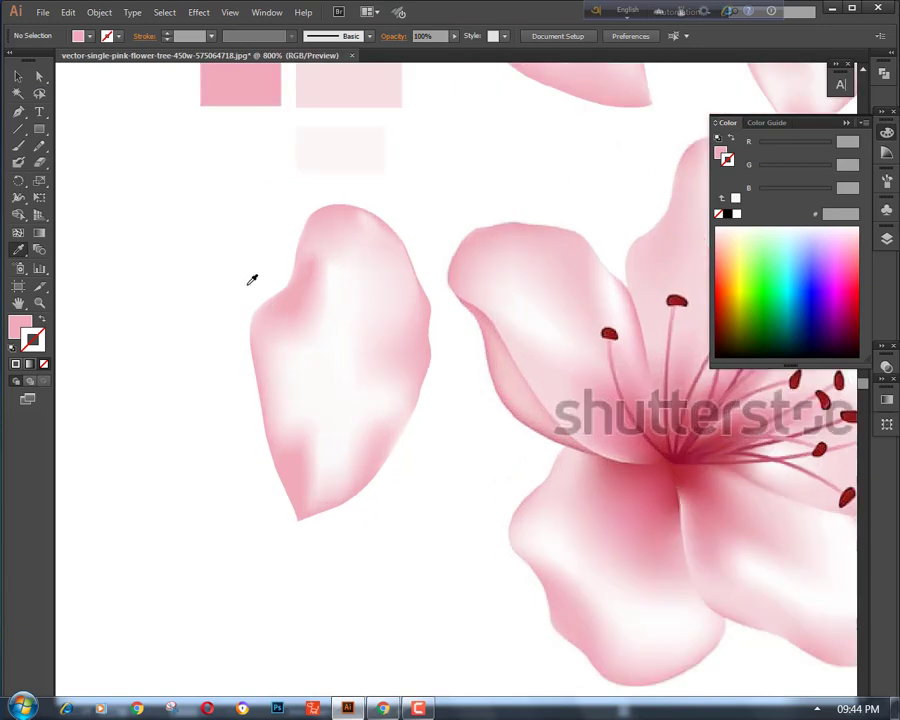
scroll(440, 500, "up", 2)
left_click(328, 378, "ctrl")
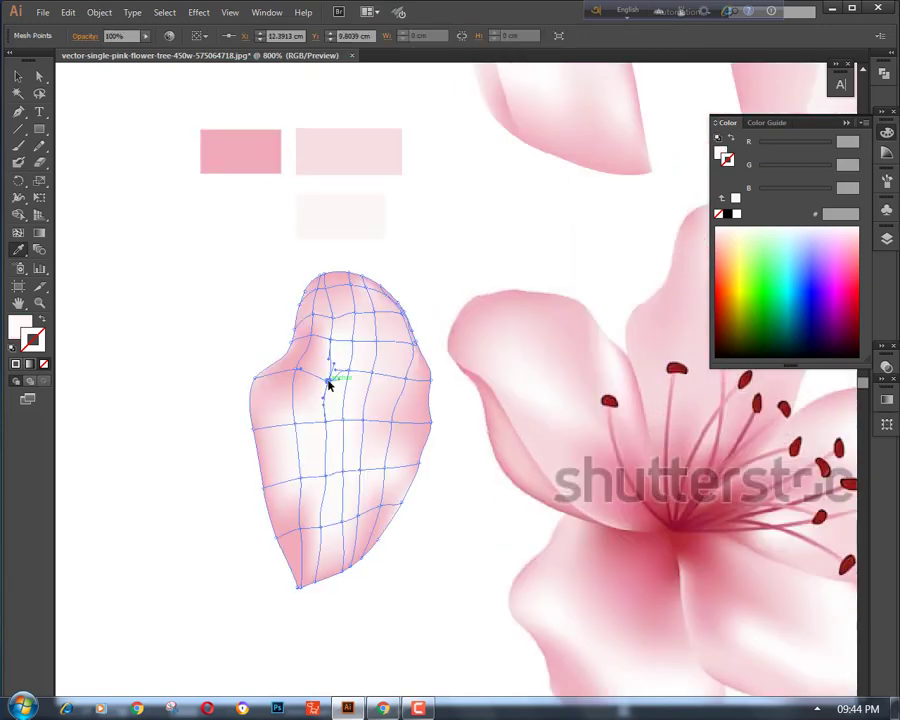
left_click(188, 362, "ctrl")
left_click(331, 340, "ctrl")
left_click(255, 152)
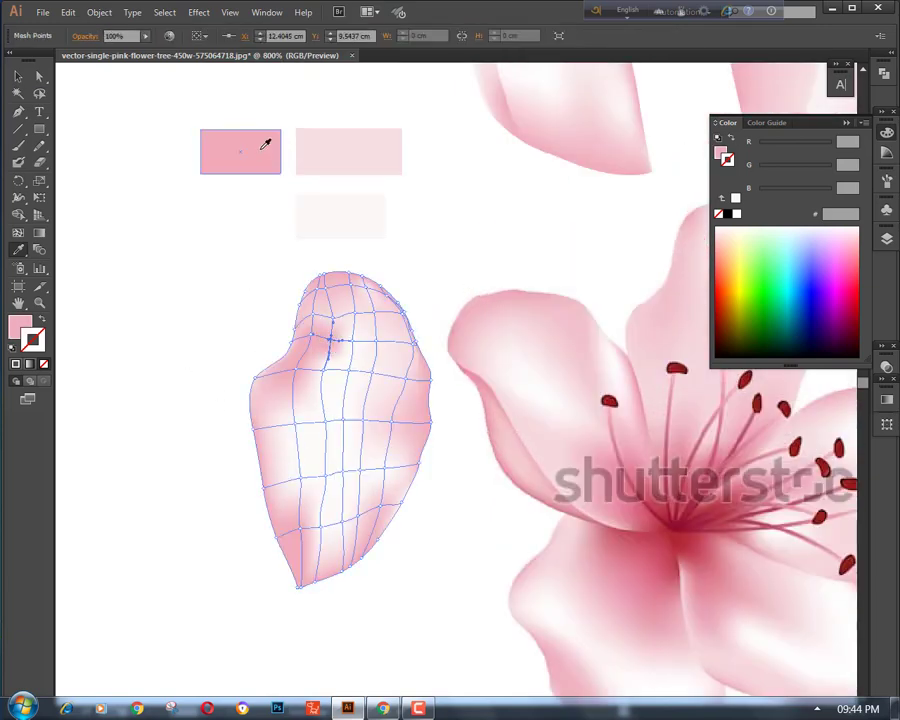
left_click(301, 287, "ctrl")
left_click(331, 340, "ctrl")
left_click(375, 157)
left_click(415, 293, "ctrl")
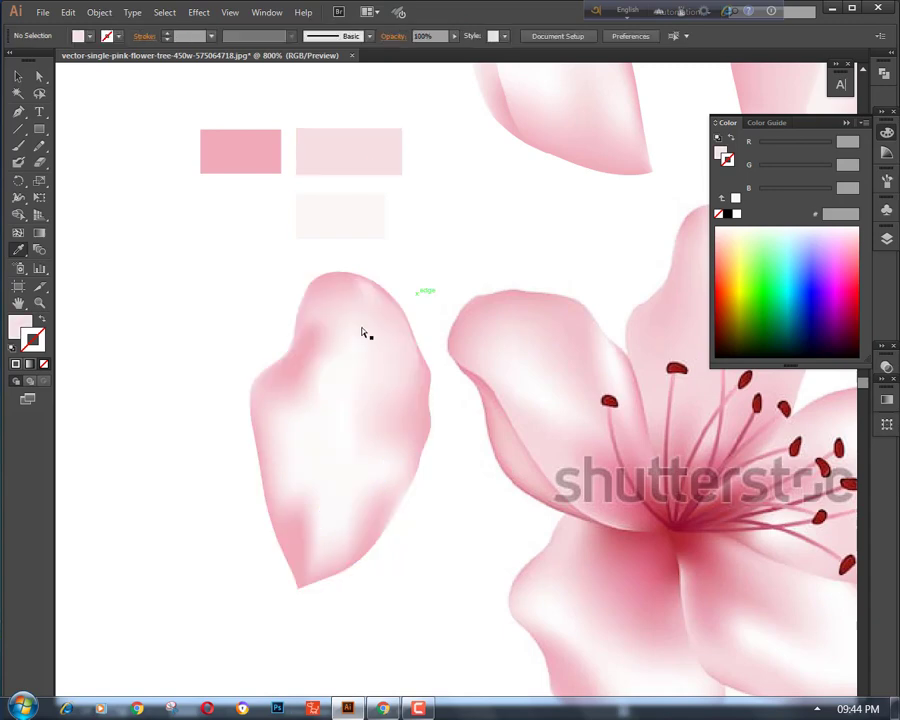
Colour the upper mesh point left of the petal's centre with the palest pink swatch
left_click(331, 340, "ctrl")
left_click(346, 222)
left_click(476, 292, "ctrl")
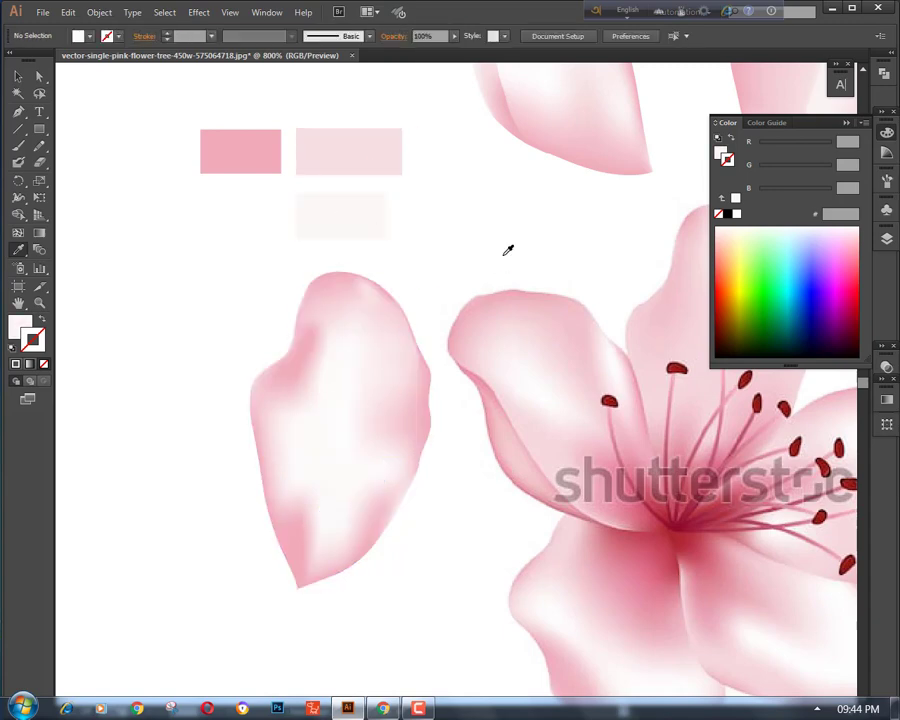
Lighten the two dark interior mesh points beside the upper left notch with pale pinks sampled from the neighbouring petal area
scroll(378, 289, "down", 1)
scroll(378, 289, "up", 4)
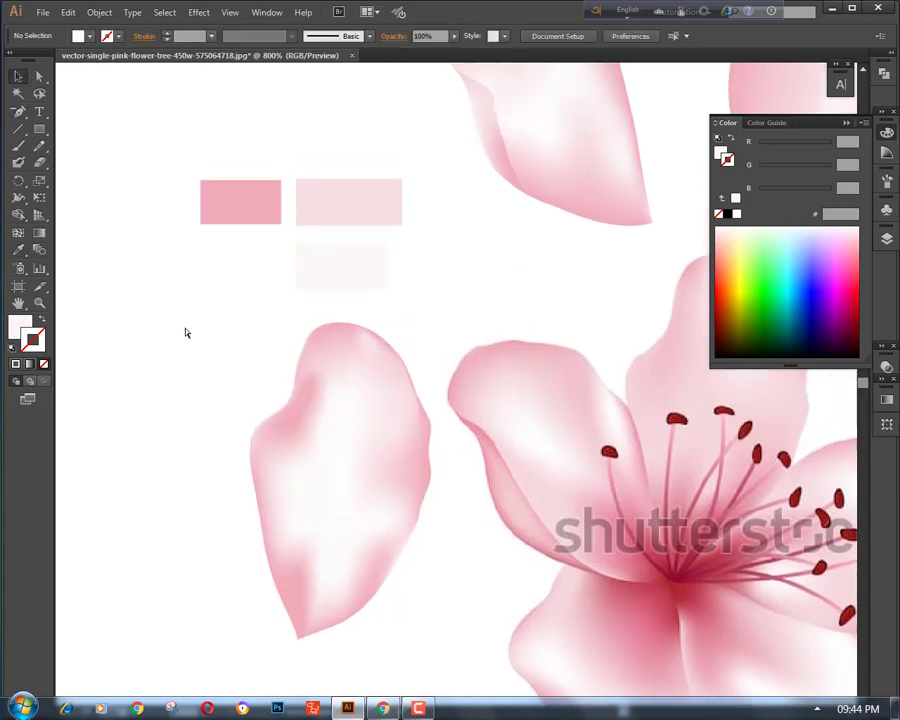
key("ctrl+minus")
key("ctrl+minus")
key("ctrl+minus")
key("ctrl+minus")
key("ctrl+plus")
key("ctrl+plus")
key("ctrl+plus")
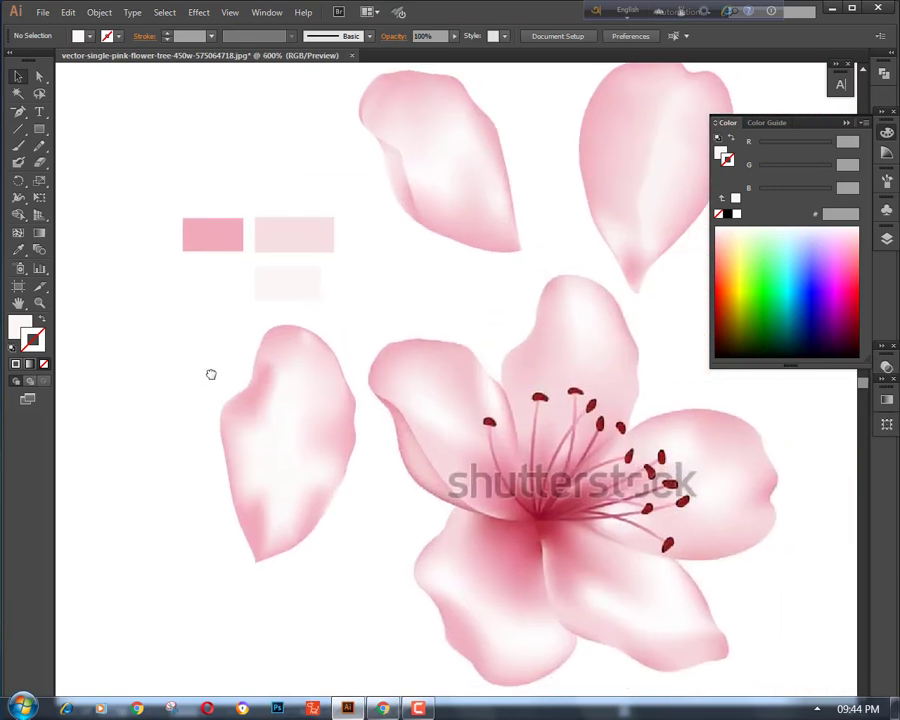
left_click(255, 405)
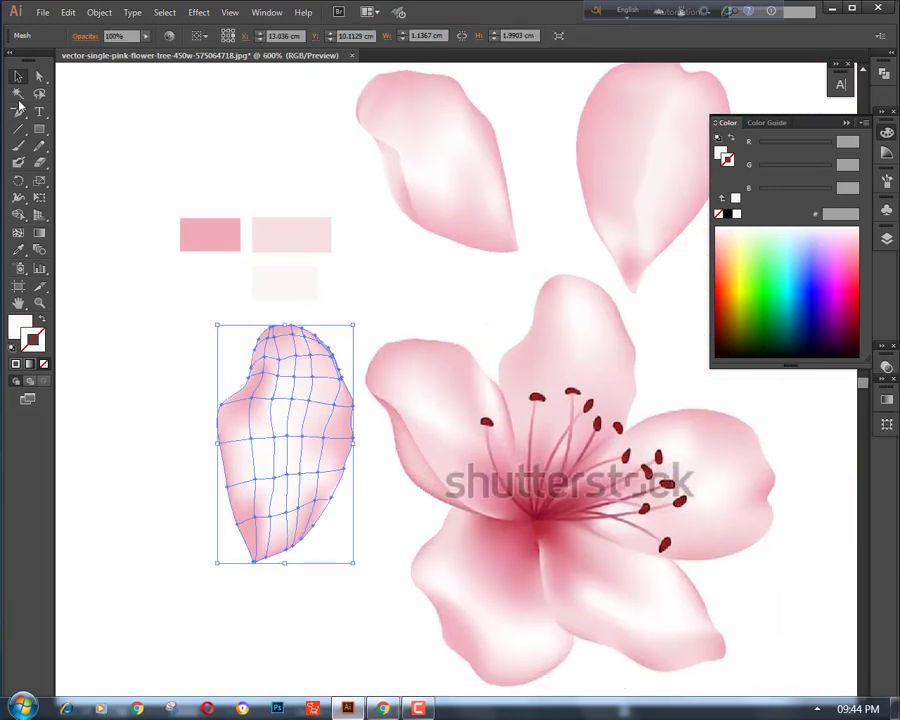
key("a")
key("ctrl+plus")
key("ctrl+plus")
left_click_drag(182, 463, 434, 435)
left_click(297, 385)
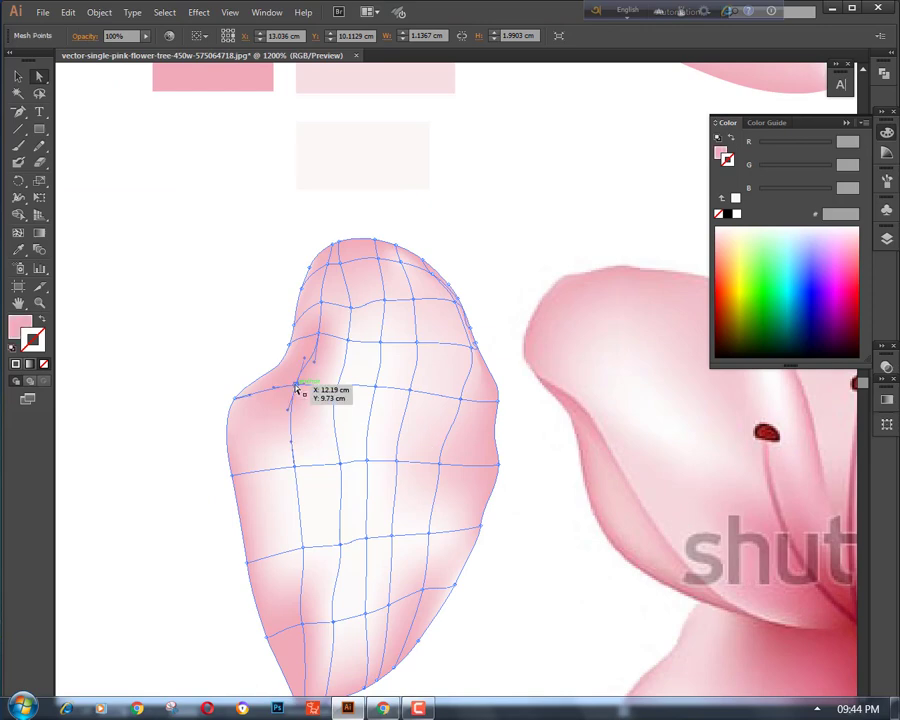
left_click(334, 386)
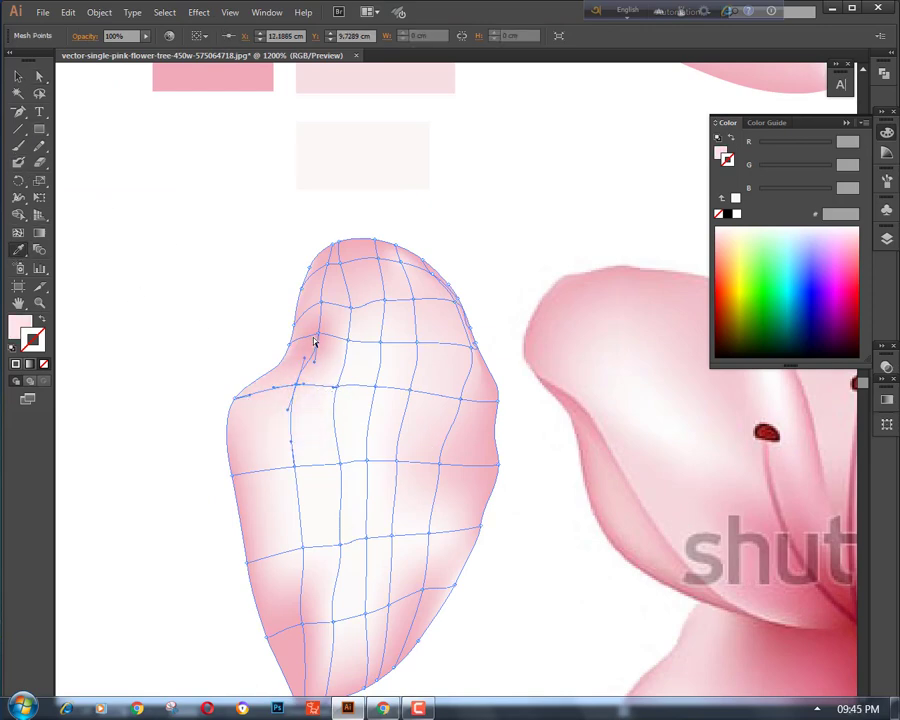
left_click(342, 347)
left_click(247, 331, "ctrl")
key("ctrl+minus")
key("ctrl+minus")
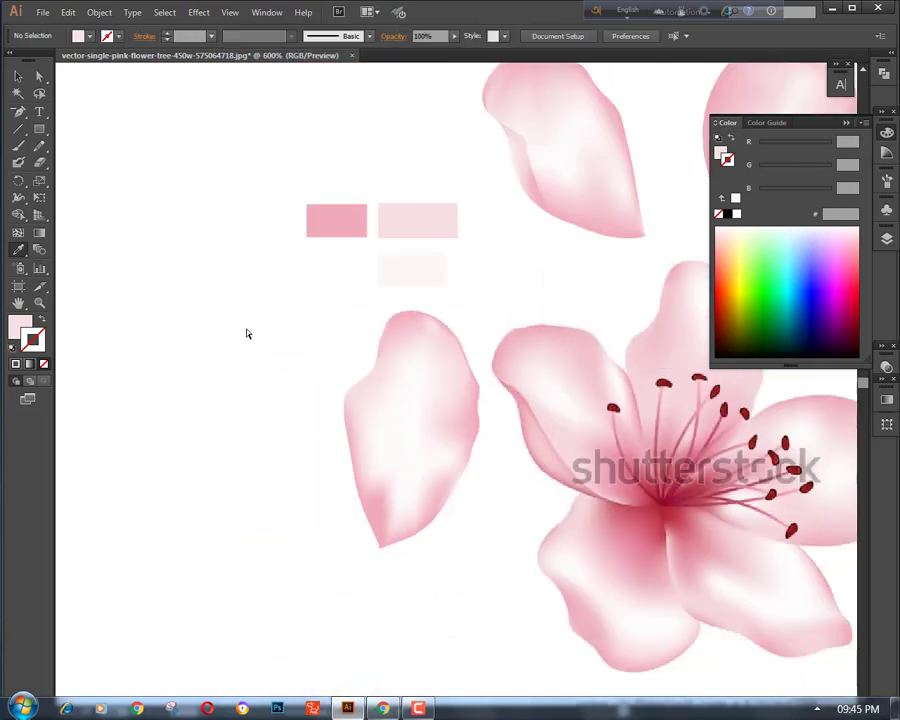
Colour the mesh point left of centre in the petal's upper part with a pale pink sampled from the adjacent mesh area
key("ctrl+plus")
key("ctrl+minus")
left_click(376, 420)
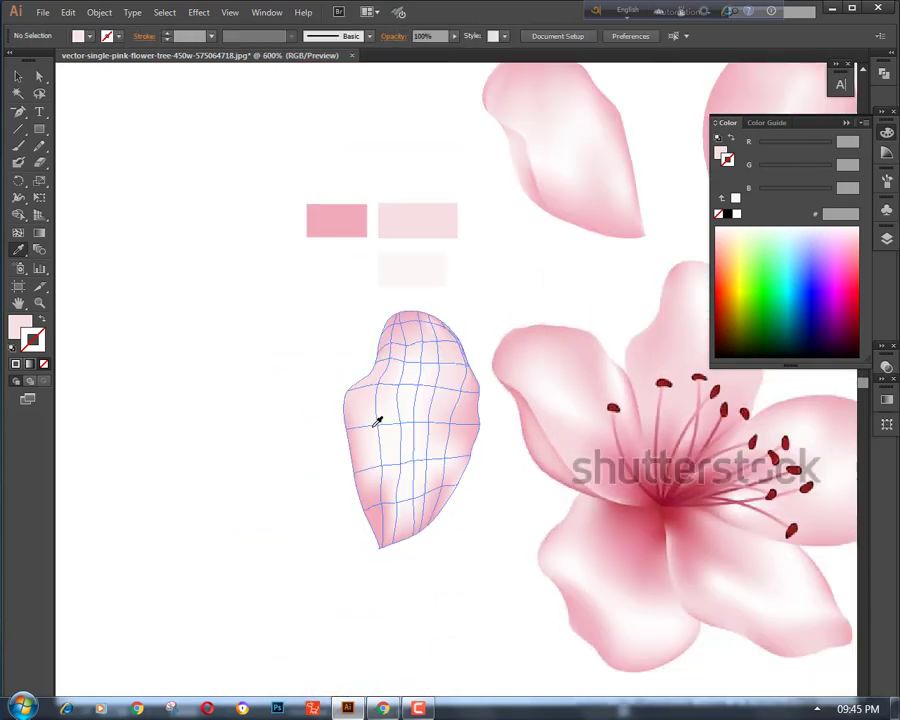
key("ctrl+plus")
key("ctrl+plus")
left_click(351, 310)
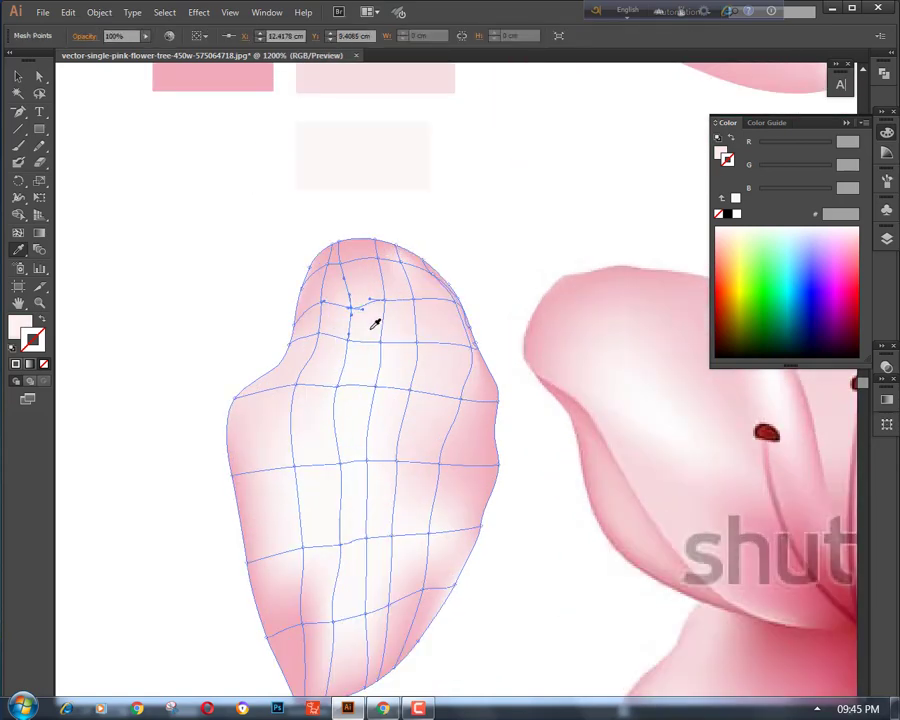
left_click(203, 275, "ctrl")
key("ctrl+minus")
key("ctrl+minus")
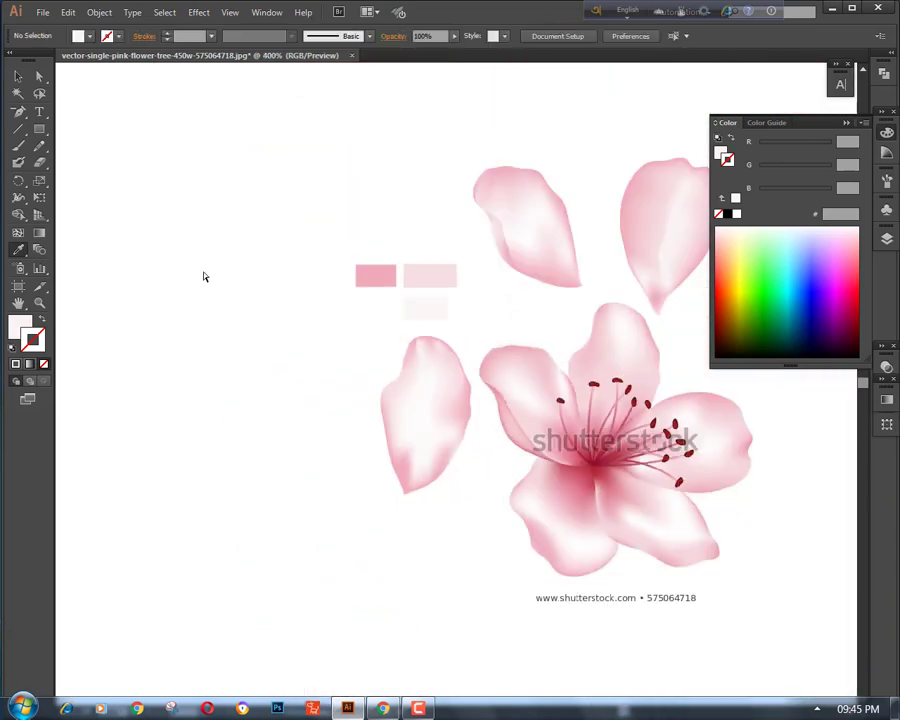
Try a near-white tone sampled from the petal's centre on the mesh point near the upper left edge
key("ctrl+plus")
left_click(375, 305, "ctrl")
left_click(405, 367)
left_click(276, 372, "ctrl")
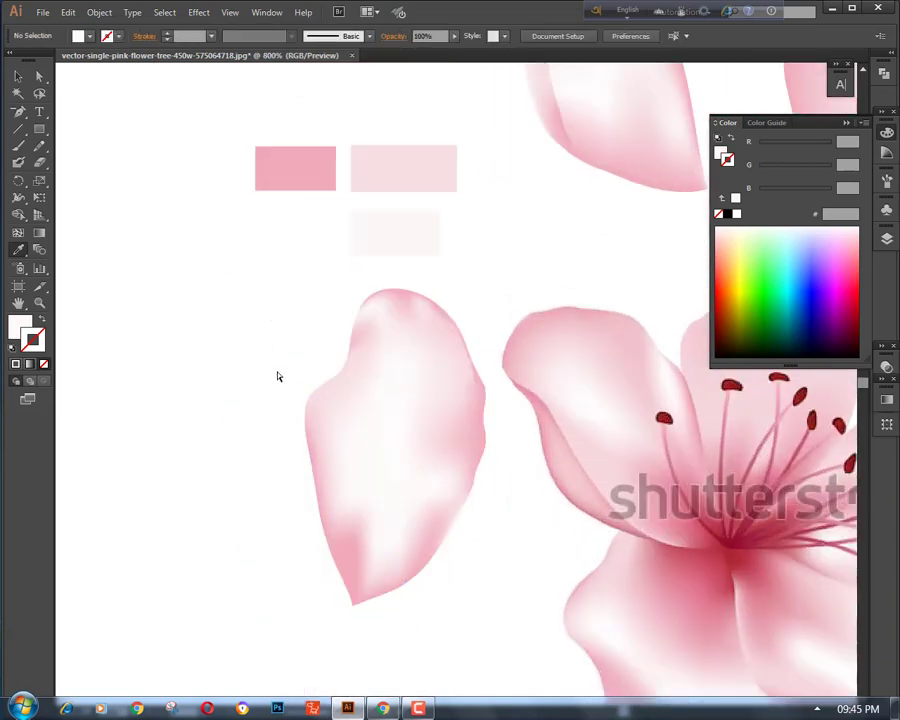
key("ctrl+z")
left_click(258, 356, "ctrl")
Raise the upper mesh point left of centre and shift the top of its mesh column towards the middle of the petal
key("ctrl+minus")
key("ctrl+plus")
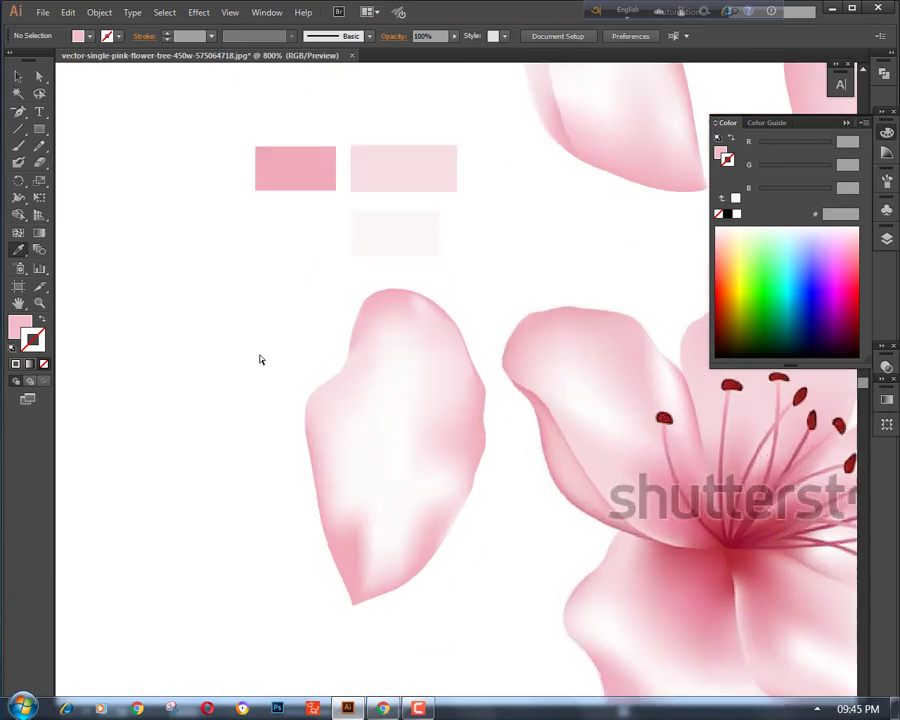
key("ctrl+plus")
left_click(350, 308, "ctrl")
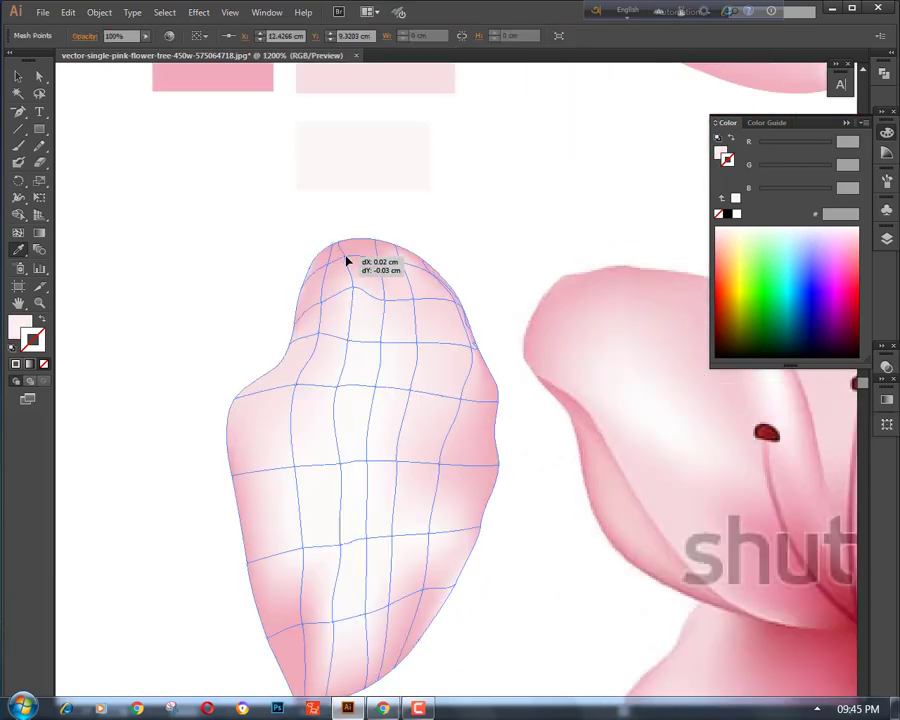
mouse_move(347, 262)
left_mouse_down()
mouse_move(344, 249)
mouse_move(358, 243)
mouse_move(362, 293)
mouse_move(360, 254)
left_mouse_up()
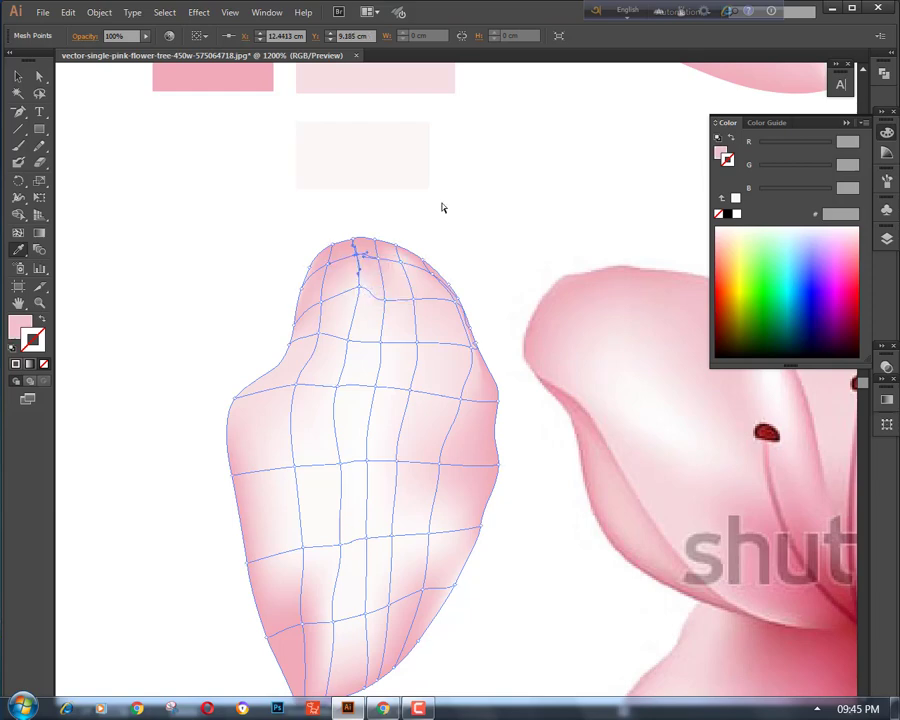
left_click(443, 207)
key("ctrl+minus")
key("ctrl+minus")
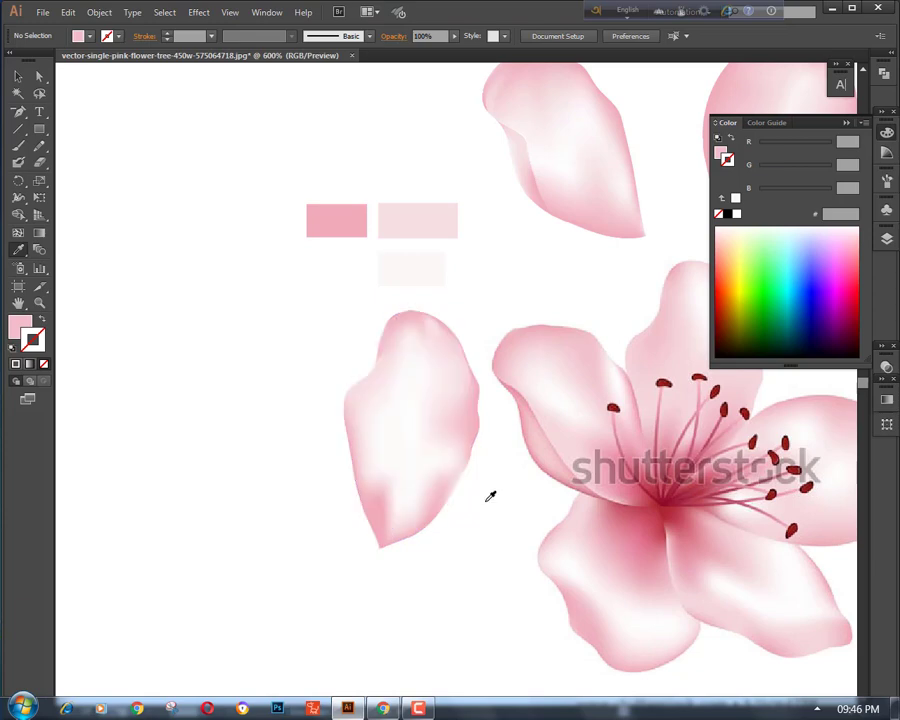
Compare the petal's shading with the reference flower and the other petals, both close up and from afar
key("ctrl+minus")
key("ctrl+minus")
key("ctrl+plus")
key("ctrl+plus")
key("ctrl+plus")
key("ctrl+plus")
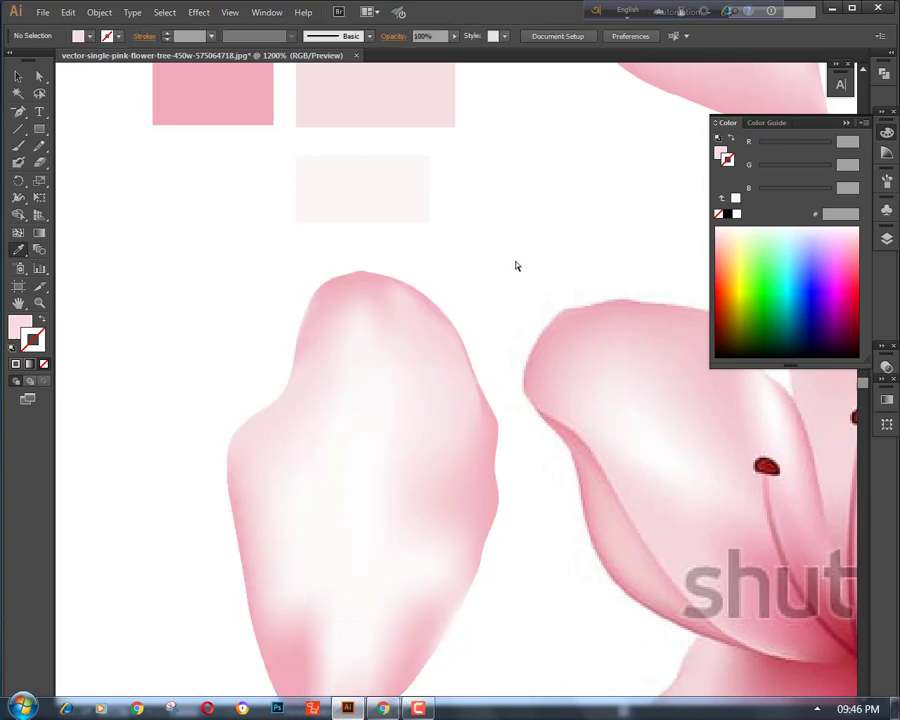
key("ctrl+minus")
key("ctrl+minus")
key("ctrl+minus")
key("ctrl+minus")
key("ctrl+minus")
key("ctrl+plus")
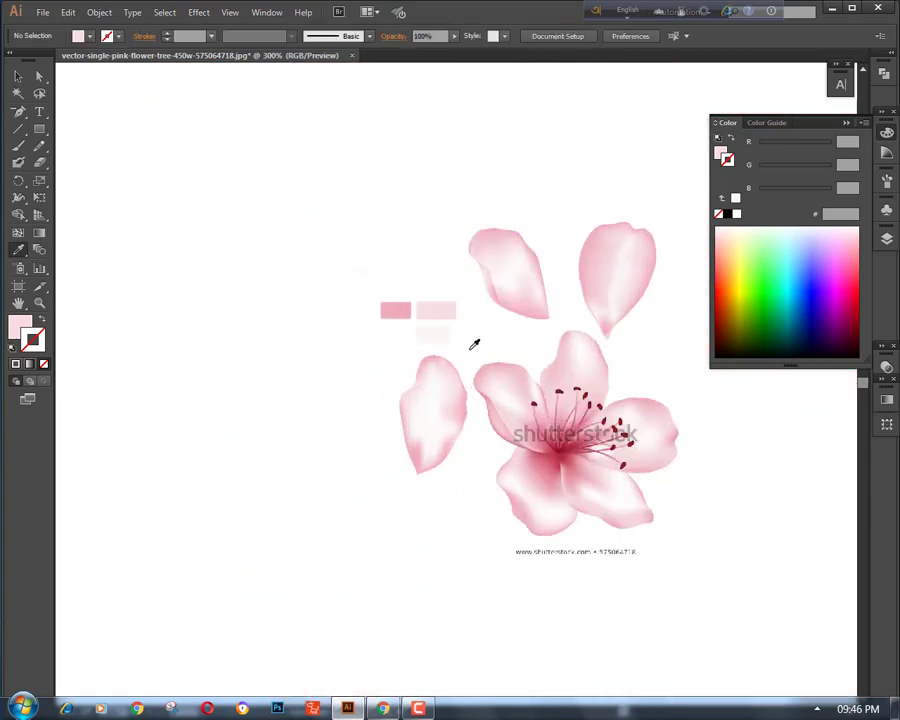
Place the newly shaded petal beside the upper left petal and bring the upper left petal to the front
left_click(18, 76)
left_click_drag(423, 418, 529, 275)
left_click(500, 255)
right_click(474, 184)
mouse_move(528, 272)
left_click(686, 272)
left_click(588, 152)
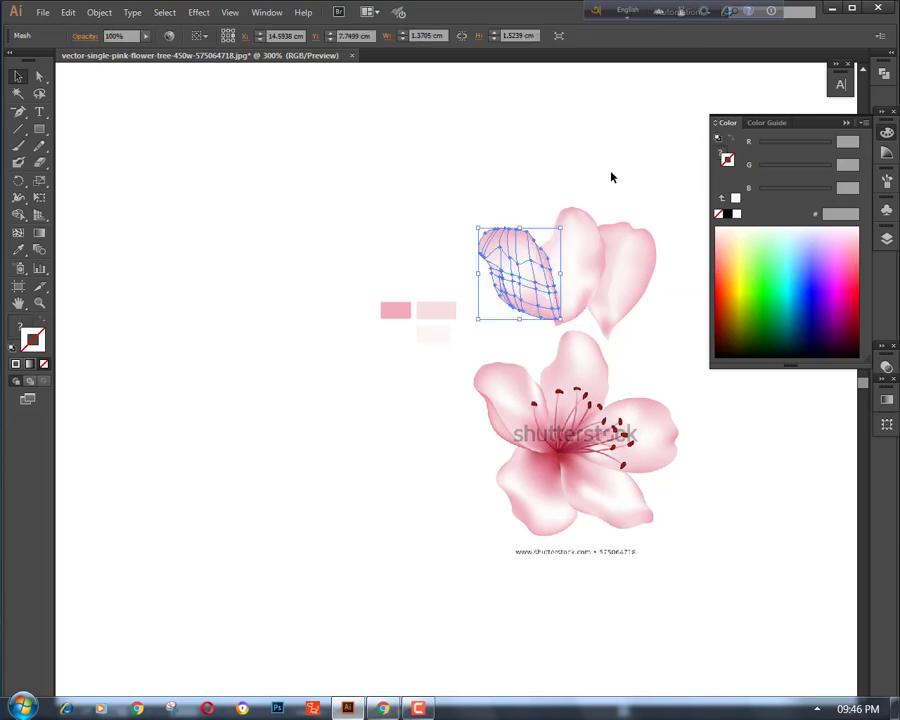
Bring the right petal to the front, rotate it clockwise and set its tip against the bases of the other two petals
left_click(625, 250)
right_click(645, 173)
mouse_move(692, 266)
left_click(498, 263)
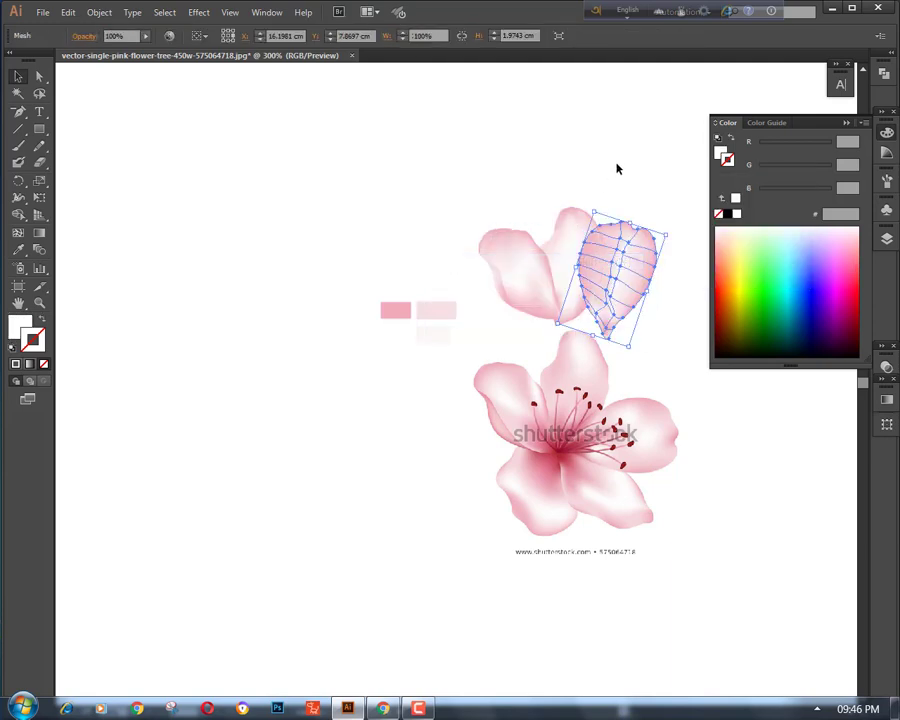
left_click(663, 285)
left_click_drag(663, 285, 488, 290)
left_click(474, 288)
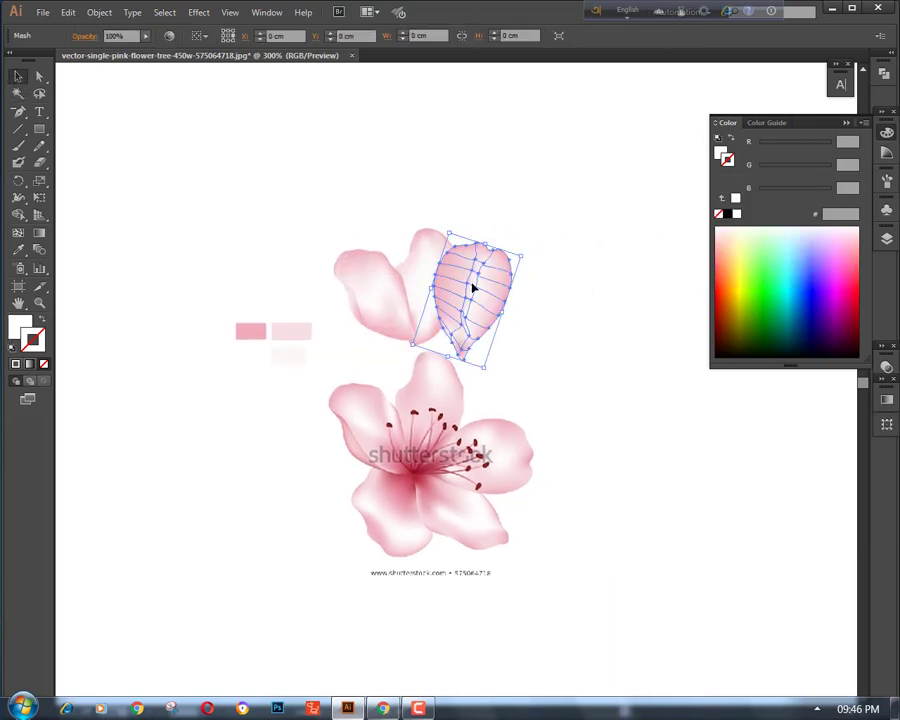
left_click_drag(529, 259, 573, 298)
left_click_drag(504, 295, 489, 301)
left_click(509, 215)
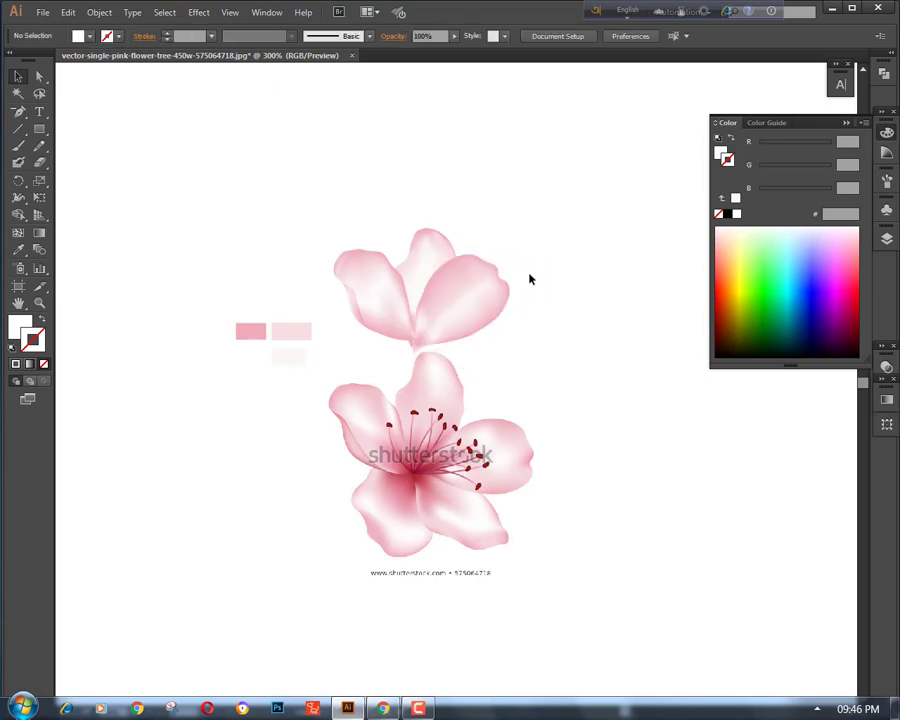
Rotate the right petal further clockwise and move it below the other two petals so it points down to the right
left_click(495, 249)
left_click_drag(482, 236, 505, 252)
left_click_drag(450, 311, 482, 360)
left_click(537, 228)
left_click(547, 273)
left_click(551, 386)
left_click(506, 271)
Move all three petals up, clear of the reference flower
left_click_drag(279, 192, 431, 268)
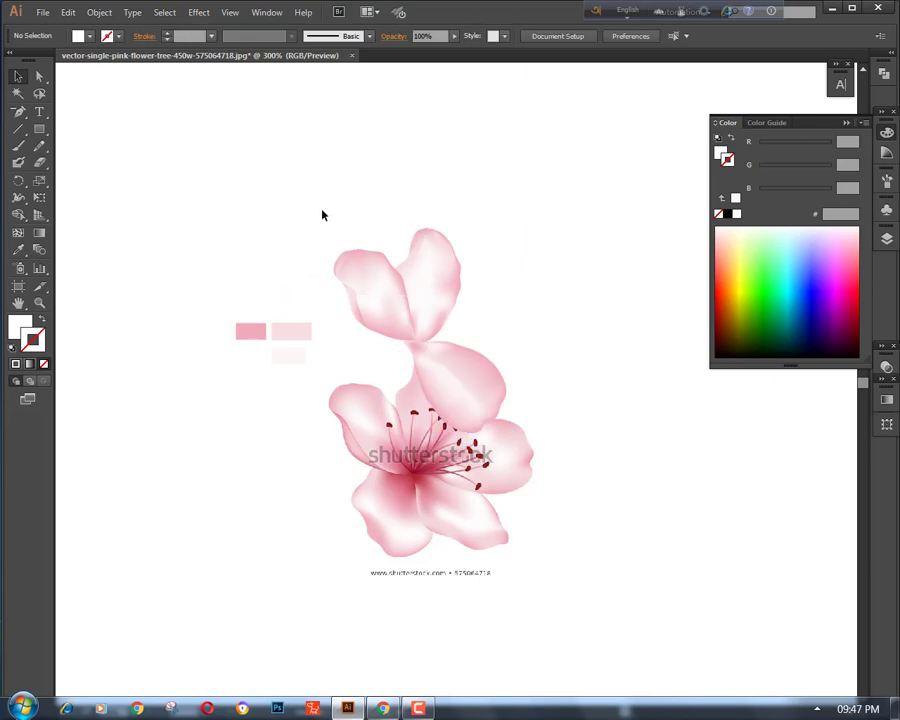
left_click_drag(323, 210, 460, 254)
left_click(548, 238)
Rotate the lower petal clockwise until it points straight down and set its tip against the bases of the upper petals
left_click(485, 319)
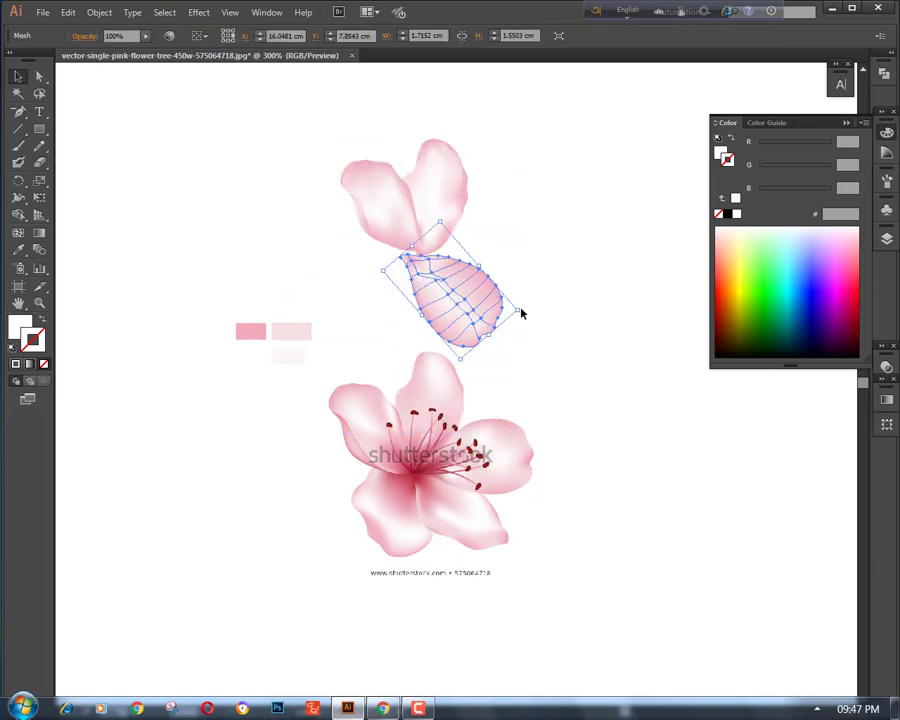
left_click_drag(521, 311, 482, 349)
left_click_drag(456, 283, 432, 293)
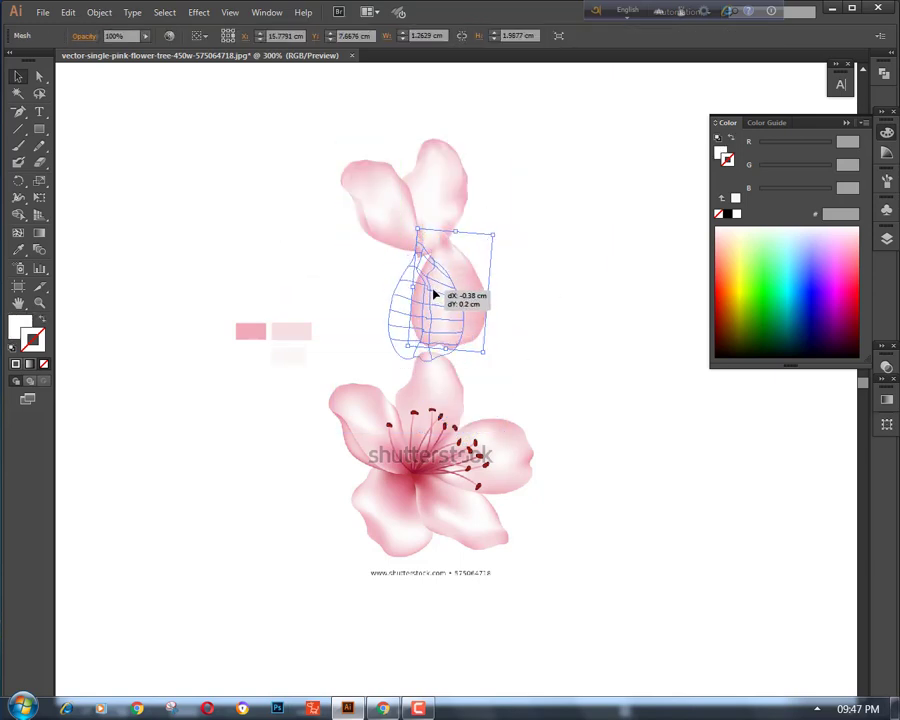
left_click(580, 259)
scroll(583, 300, "down", 1)
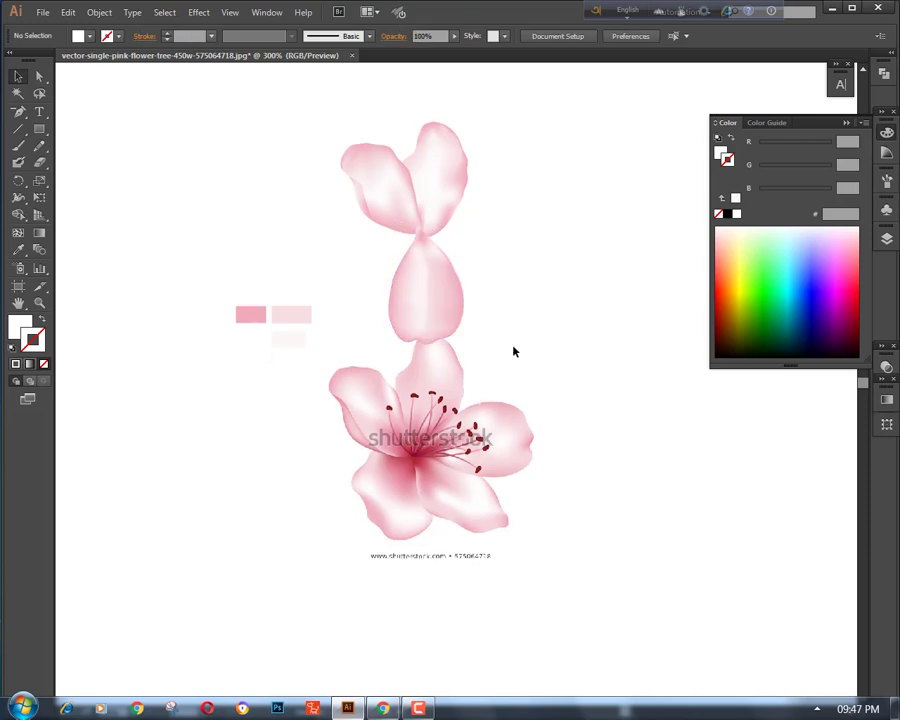
scroll(516, 360, "up", 1)
Rotate a copy of the upper left petal counterclockwise about its base to form another petal beneath it
left_click(398, 236)
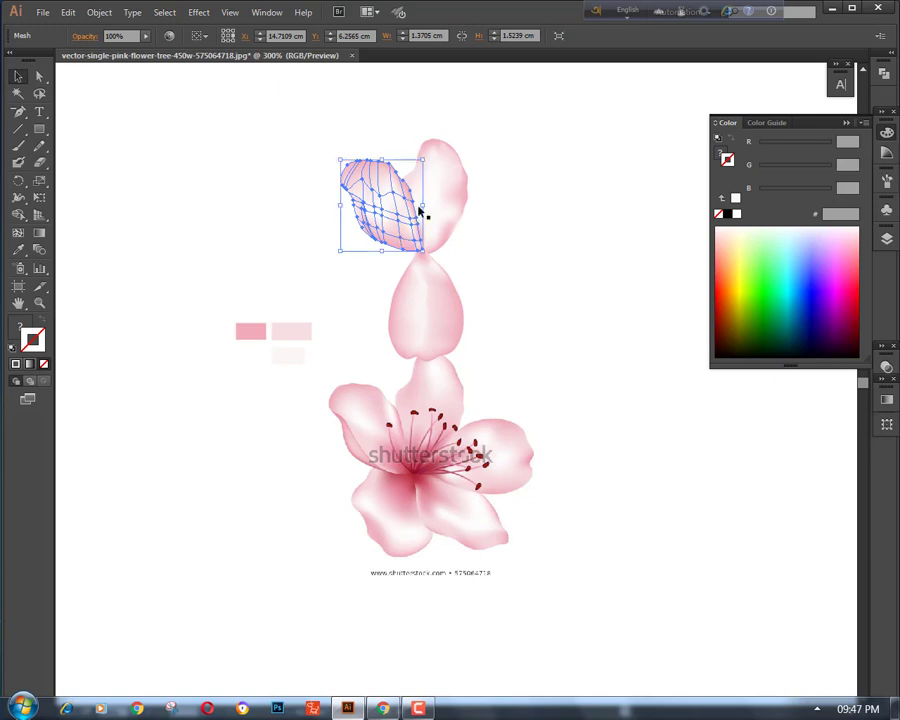
left_click(18, 180)
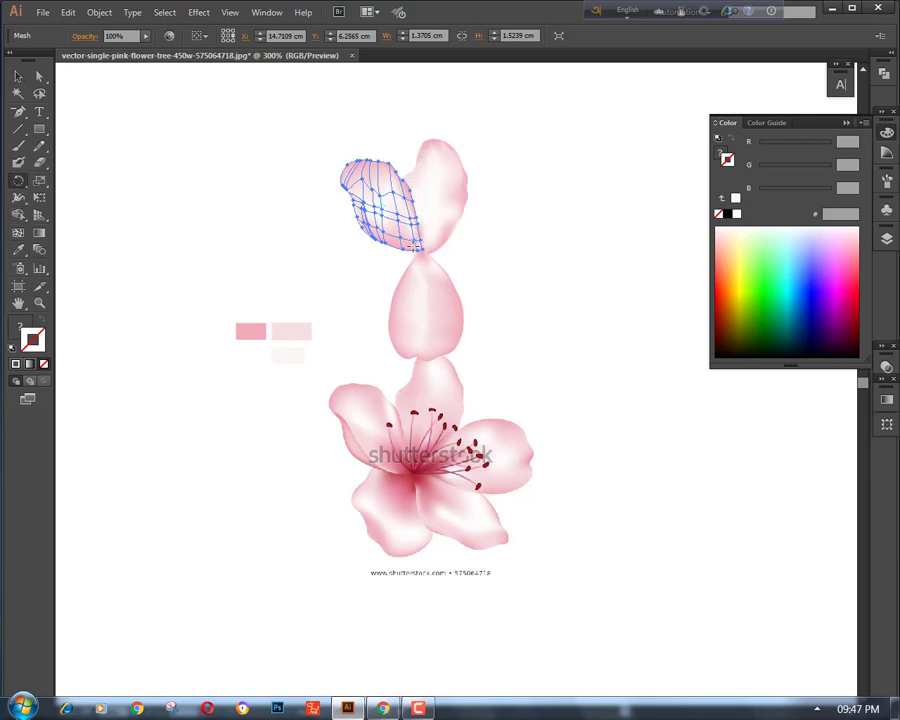
left_click_drag(350, 167, 338, 238)
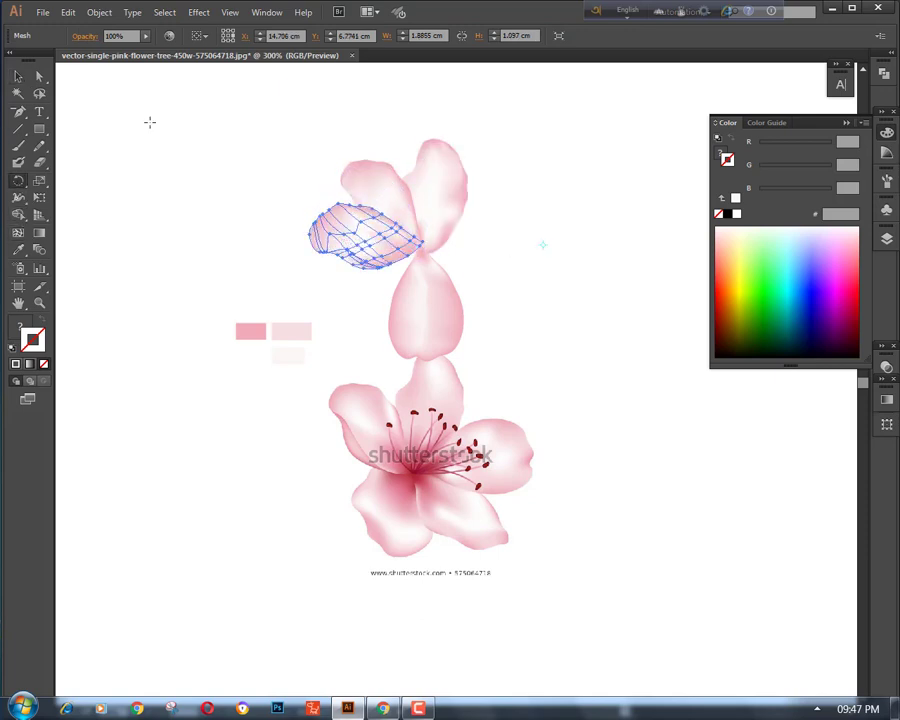
key("v")
left_click(169, 171)
key("ctrl+minus")
key("ctrl+equal")
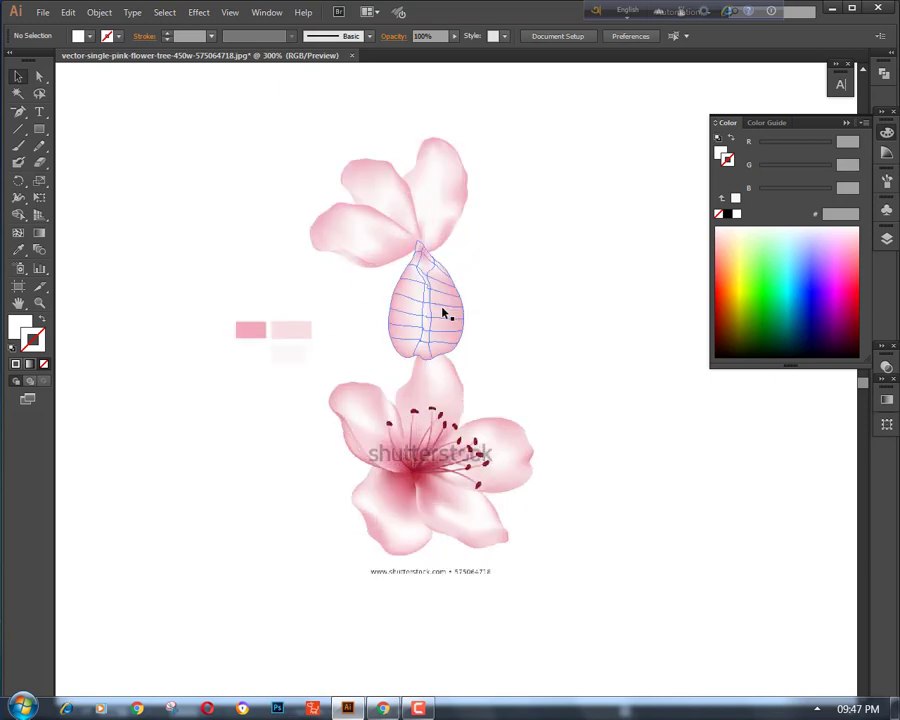
Scale the downward-pointing petal down, keeping its tip against the bases of the other petals
left_click(627, 317)
mouse_move(446, 311)
left_mouse_down()
mouse_move(608, 216)
mouse_move(420, 285)
mouse_move(446, 290)
left_mouse_up()
left_click(614, 255)
left_click(540, 262)
left_click(542, 217)
left_click(446, 275)
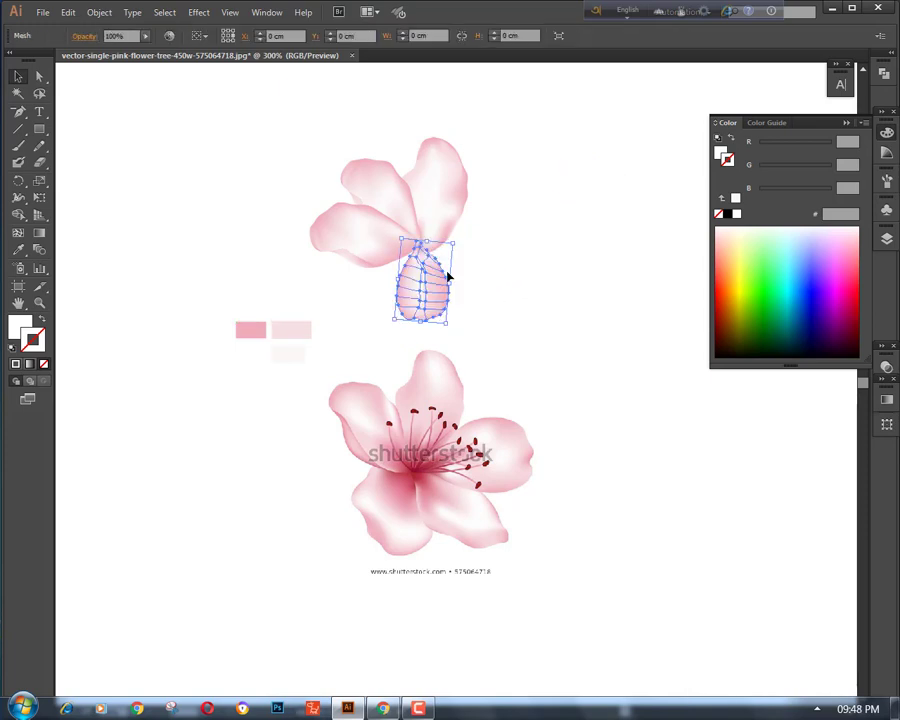
right_click(551, 205)
left_click(528, 343)
left_click(536, 270)
Start a Pen tool outline of the reference flower's lower left petal at the flower centre and undo the last point action
key("p")
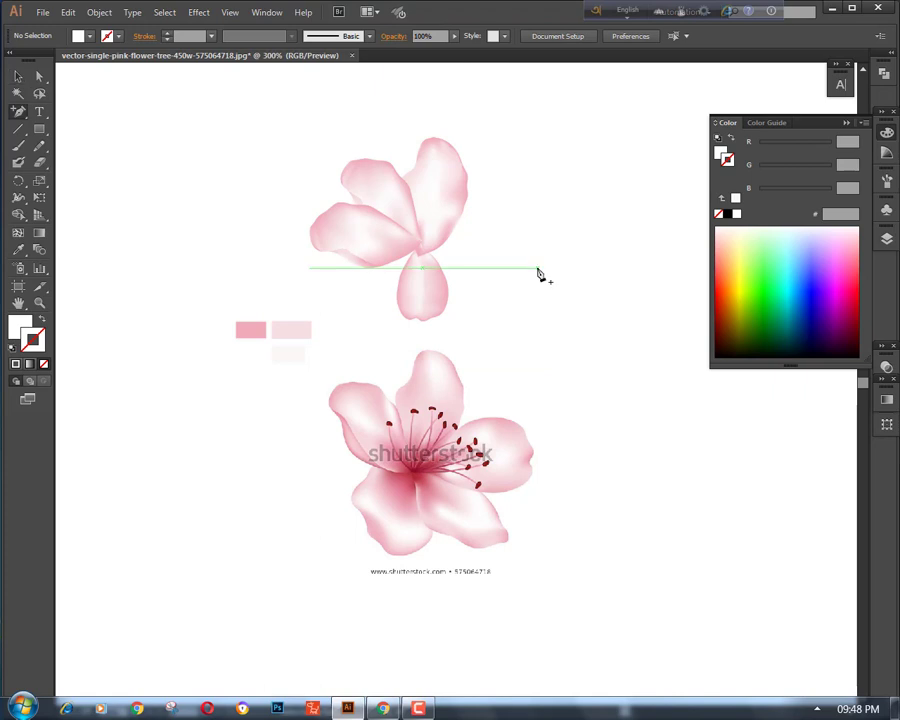
key("ctrl+plus")
key("ctrl+plus")
scroll(321, 325, "up", 5)
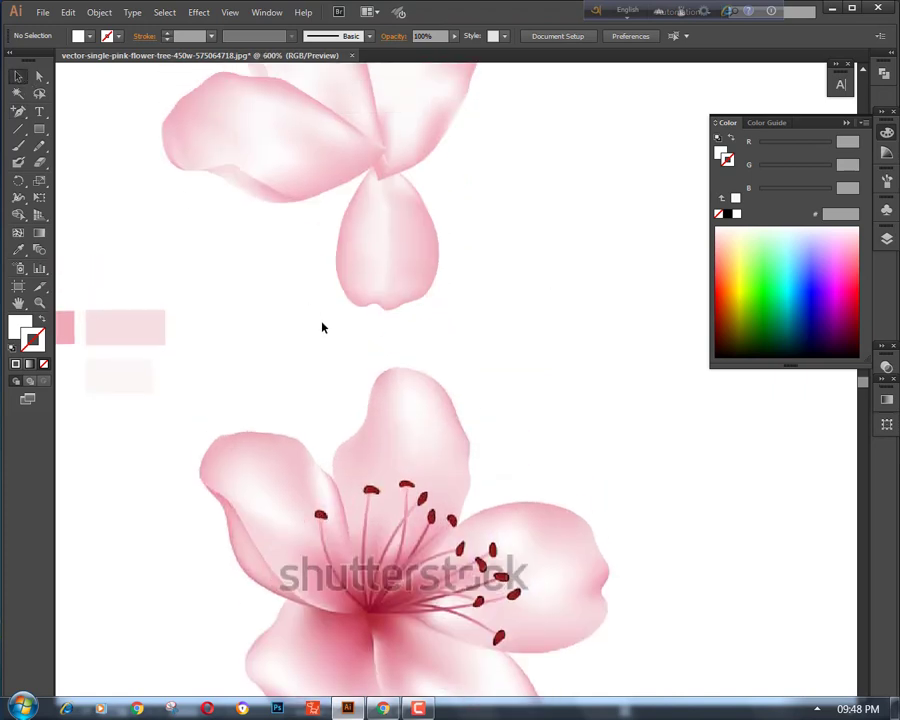
key("ctrl+minus")
key("ctrl+minus")
key("ctrl+minus")
scroll(510, 384, "down", 4)
key("ctrl+plus")
key("ctrl+plus")
key("ctrl+plus")
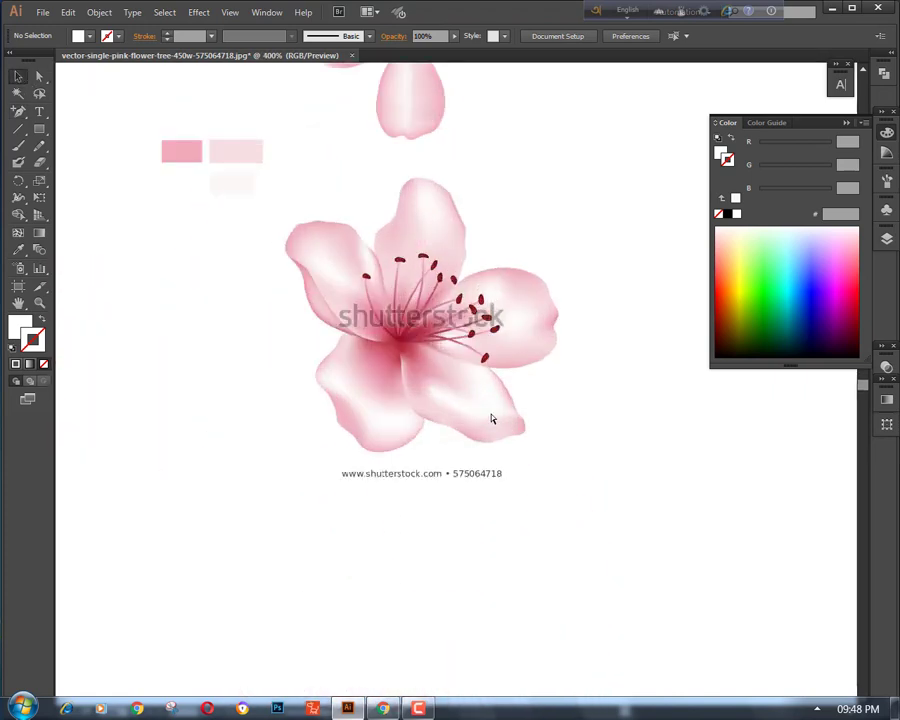
scroll(318, 343, "down", 4)
left_click_drag(186, 235, 242, 362)
left_click_drag(19, 113, 76, 112)
left_click(424, 285)
left_click(344, 286)
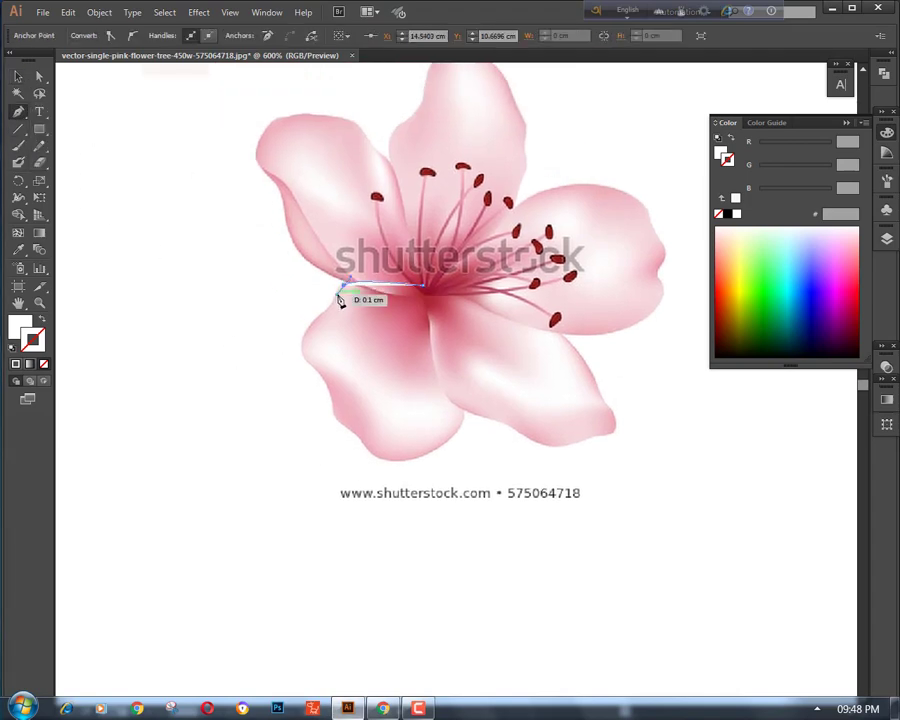
key("ctrl+z")
Continue the outline down the outer edge of the reference flower's lower left petal and swap the fill and stroke colours
key("ctrl+plus")
key("ctrl+plus")
key("ctrl+plus")
left_click_drag(227, 218, 385, 404)
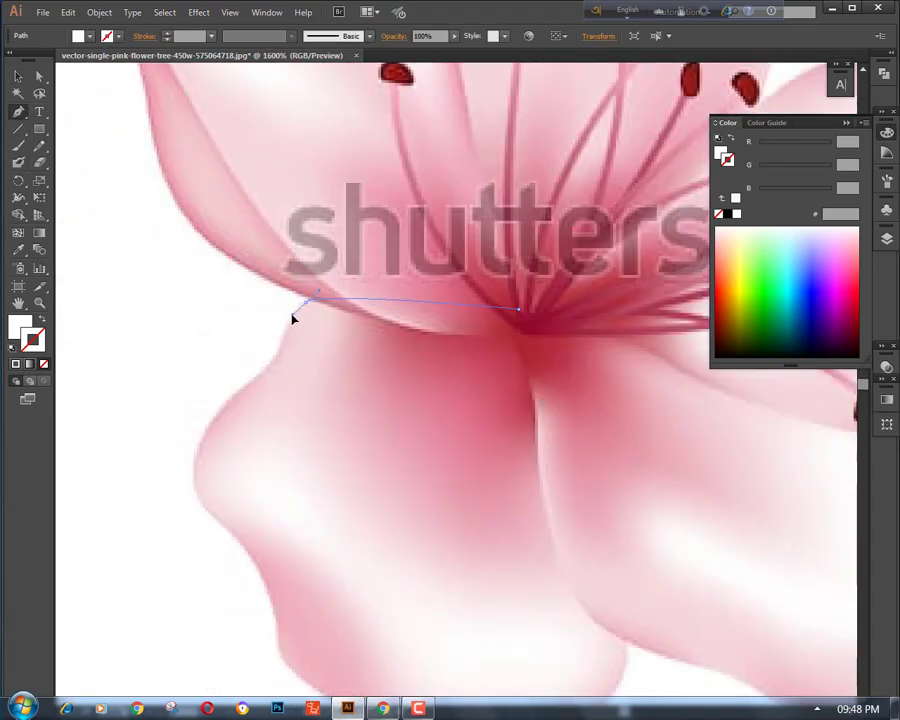
left_click_drag(293, 318, 289, 316)
left_click_drag(267, 370, 268, 370)
mouse_move(194, 421)
left_mouse_down()
mouse_move(314, 342)
mouse_move(266, 296)
left_mouse_up()
left_click(42, 319)
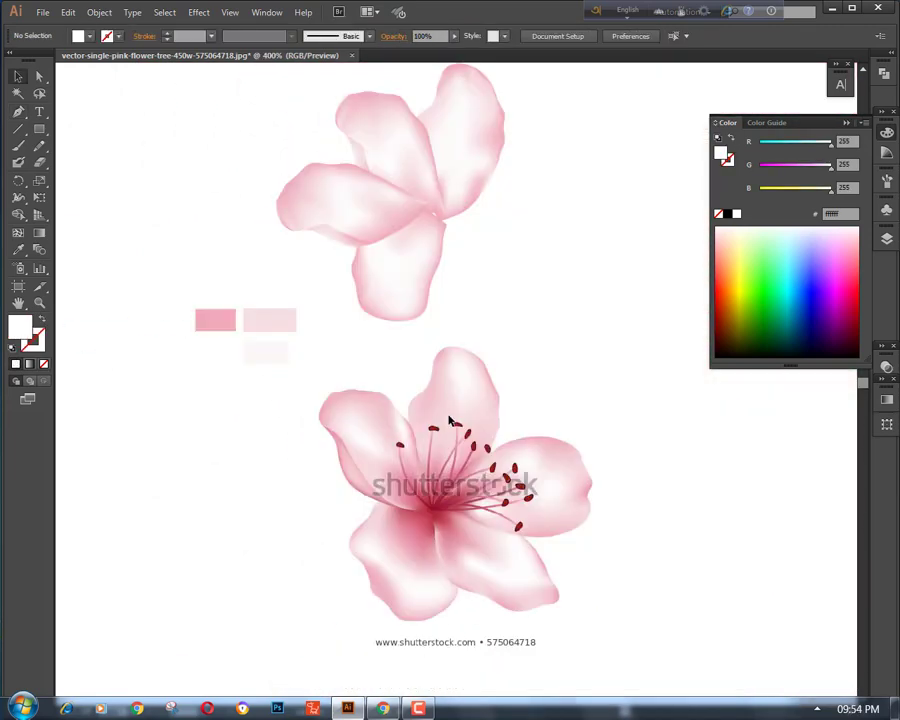
Start outlining the reference flower's right petal from the centre along its upper edge with the Pen tool, using white stroke and no fill
key("ctrl+plus")
scroll(566, 452, "down", 4)
left_click_drag(566, 452, 401, 427)
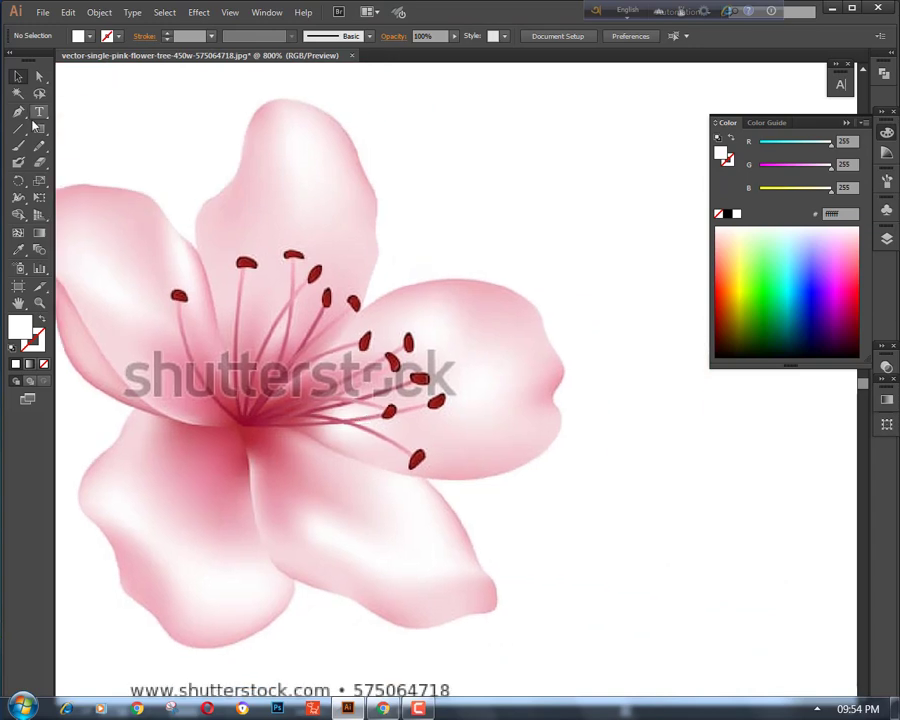
left_click_drag(254, 420, 316, 362)
left_click(42, 319)
key("ctrl+plus")
key("ctrl+plus")
key("ctrl+plus")
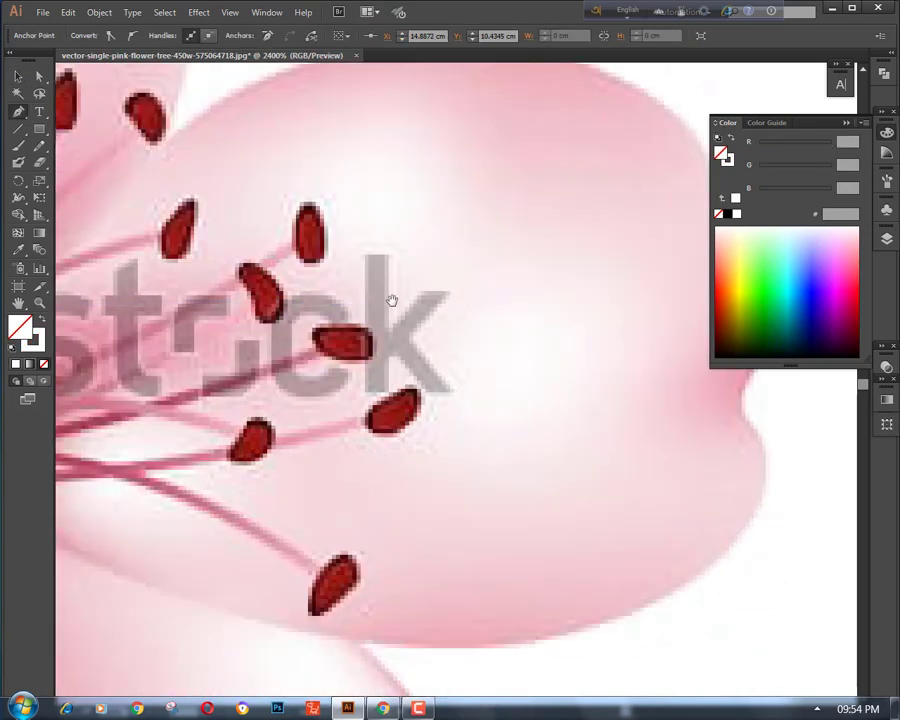
left_click_drag(392, 300, 621, 491)
left_click_drag(446, 377, 494, 342)
left_click_drag(586, 301, 315, 426)
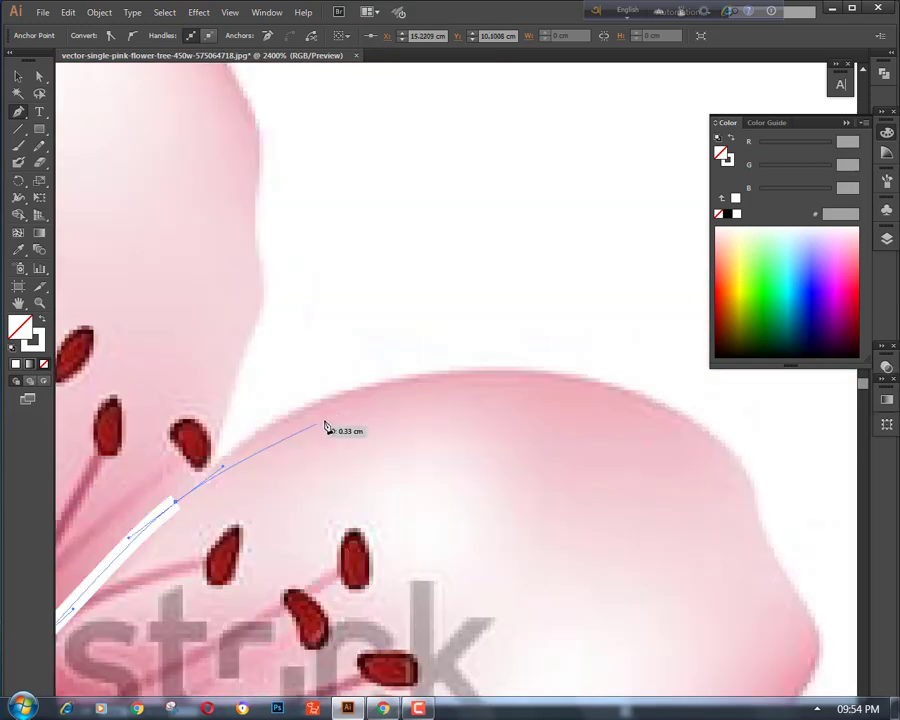
Continue the right petal's outline over its top edge and around its notched outer end
left_click_drag(388, 383, 404, 385)
left_click_drag(458, 372, 483, 370)
left_click_drag(600, 444, 430, 353)
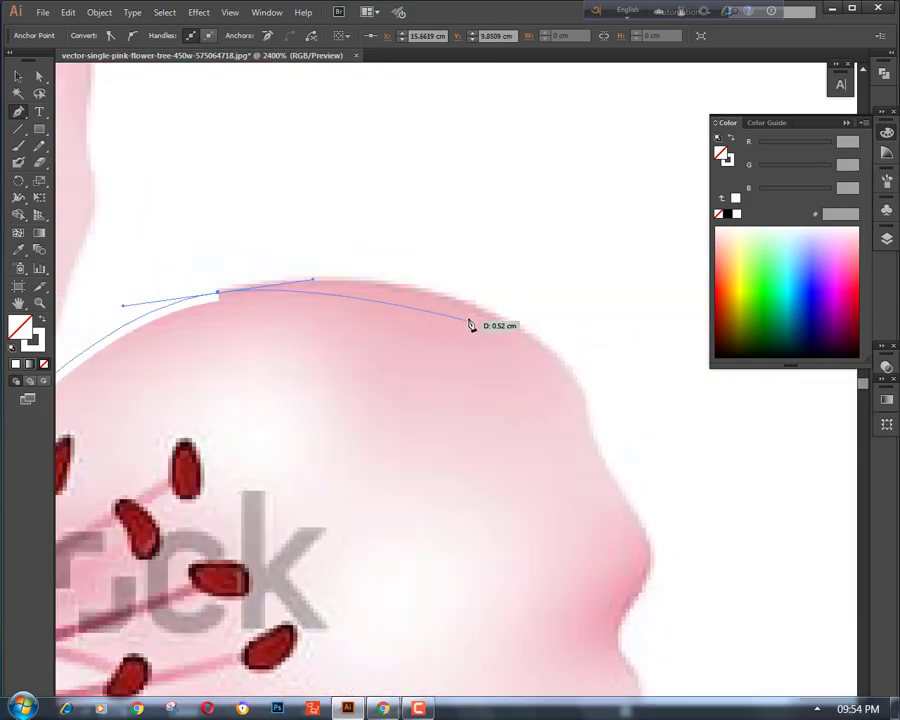
left_click_drag(489, 315, 540, 345)
left_click_drag(597, 398, 523, 377)
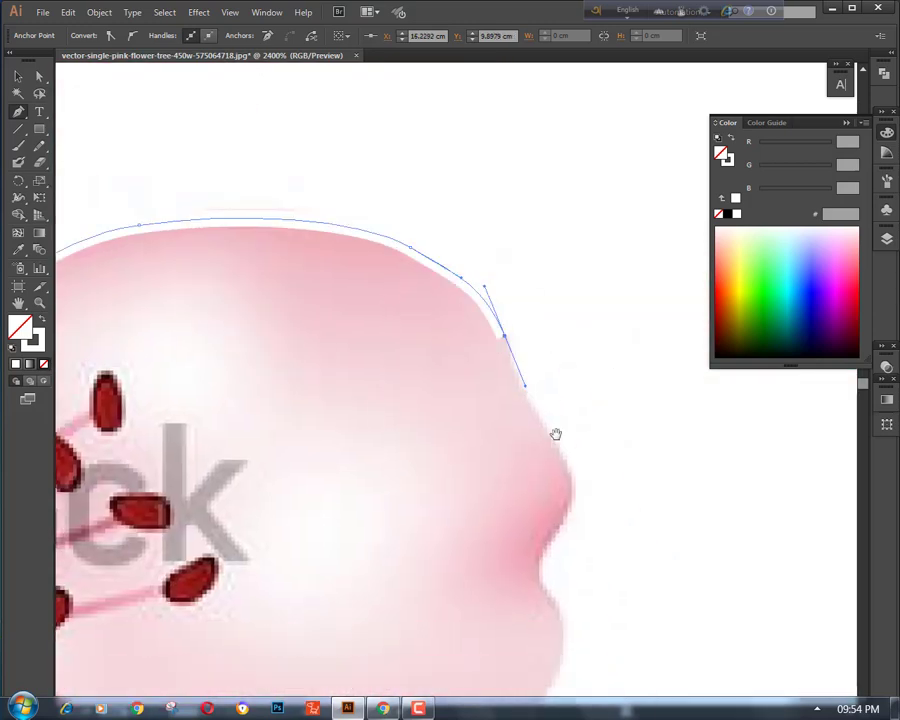
left_click_drag(552, 430, 507, 382)
left_click_drag(514, 437, 496, 364)
left_click_drag(456, 436, 532, 390)
left_click_drag(314, 480, 275, 399)
left_click_drag(349, 363, 268, 365)
Trace the right petal's lower edge back to the flower centre and close the outline
left_click_drag(260, 368, 449, 480)
left_click_drag(318, 458, 282, 454)
left_click_drag(240, 406, 420, 404)
left_click_drag(310, 394, 265, 379)
left_click_drag(228, 355, 488, 457)
left_click_drag(444, 428, 386, 417)
left_click_drag(386, 417, 598, 484)
left_click_drag(529, 466, 344, 458)
key("ctrl+minus")
key("ctrl+minus")
key("ctrl+minus")
key("ctrl+minus")
key("ctrl+minus")
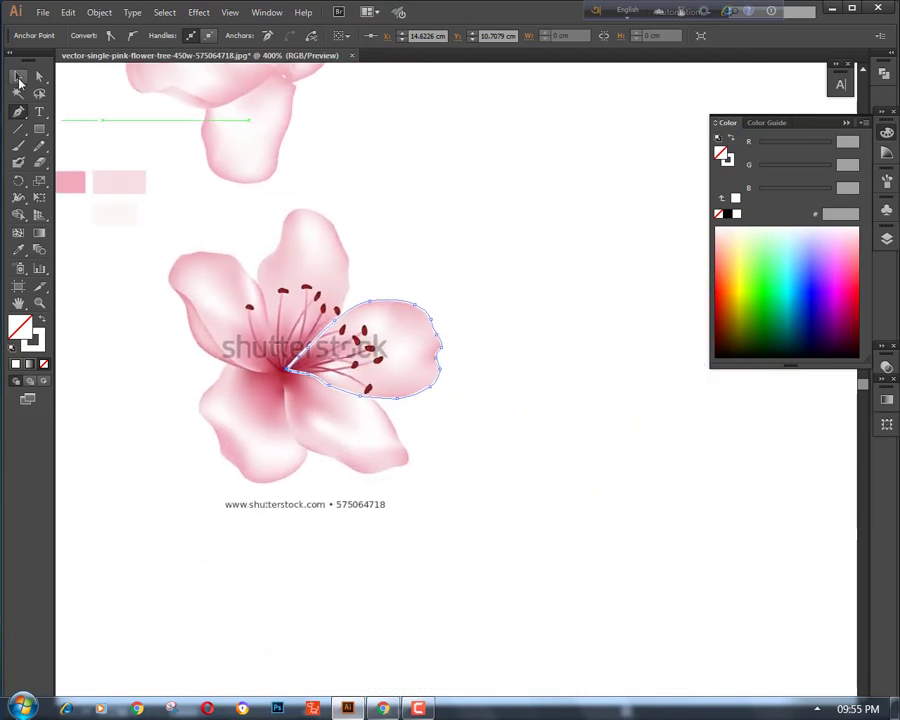
Move the traced petal outline to the right of the reference flower and fill it with the palest pink swatch (#fbf7f7)
left_click(19, 82)
left_click_drag(324, 329, 509, 346)
left_click(560, 445)
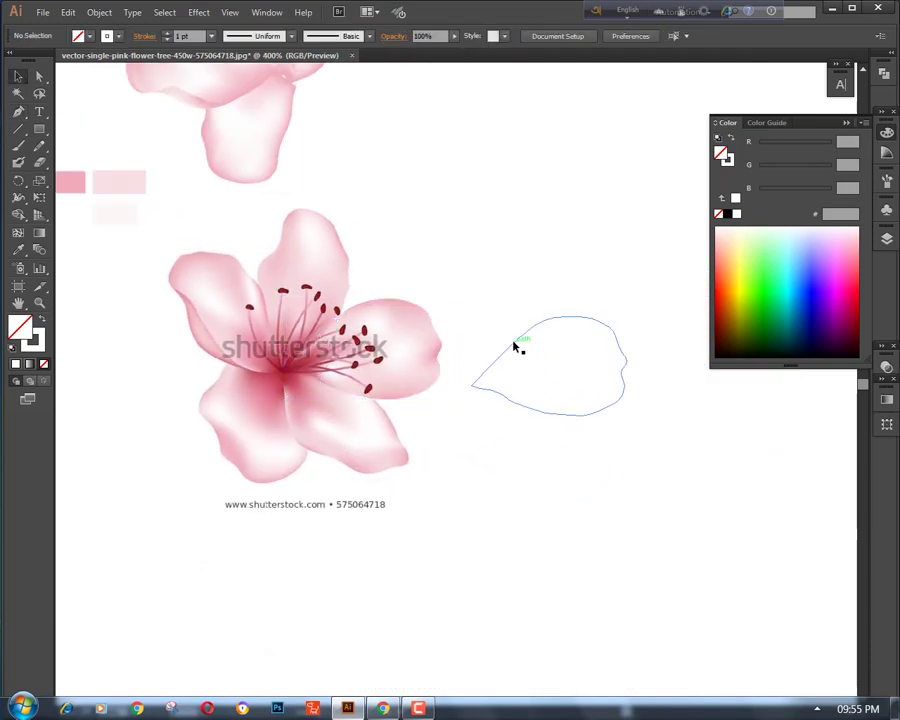
left_click(515, 347)
key("i")
left_click(115, 213)
key("ctrl+shift+a")
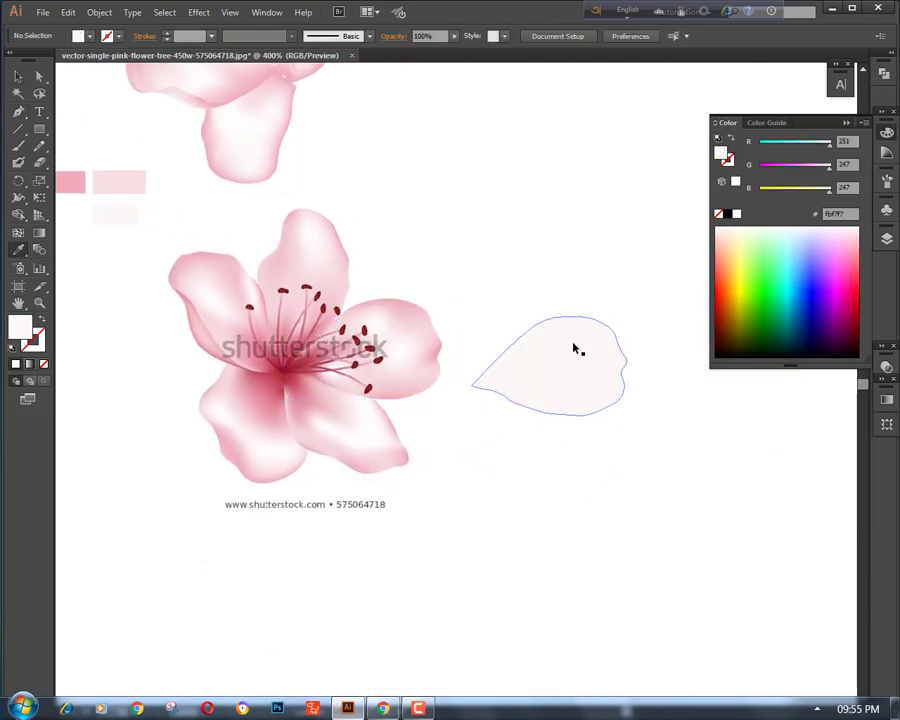
Convert the filled petal to a gradient mesh with 6 rows, 4 columns, To Center appearance and 100% highlight
left_click(576, 348)
key("a")
left_click(99, 12)
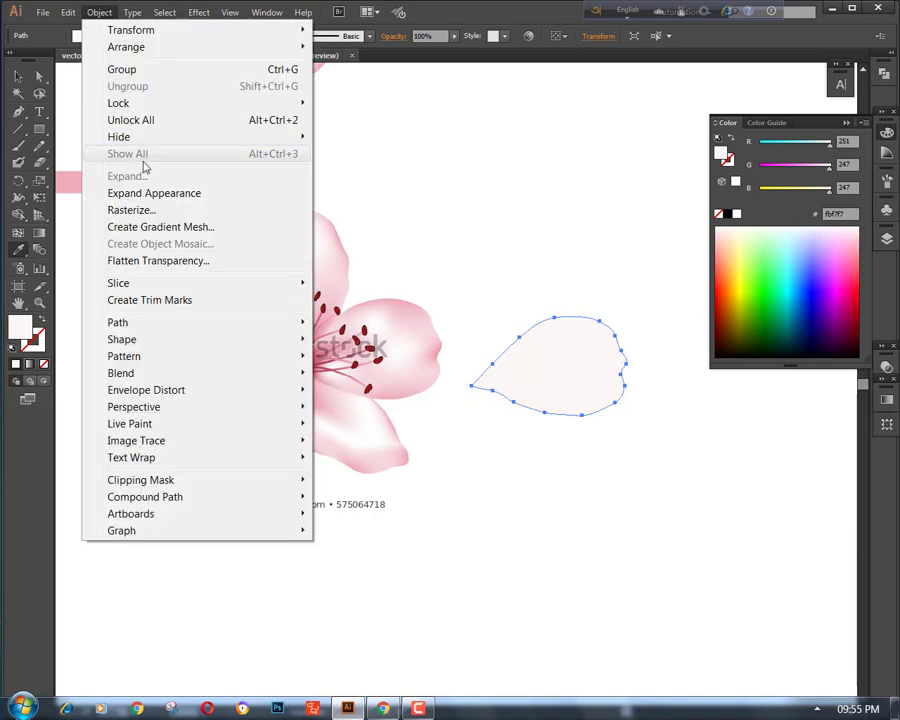
left_click(160, 227)
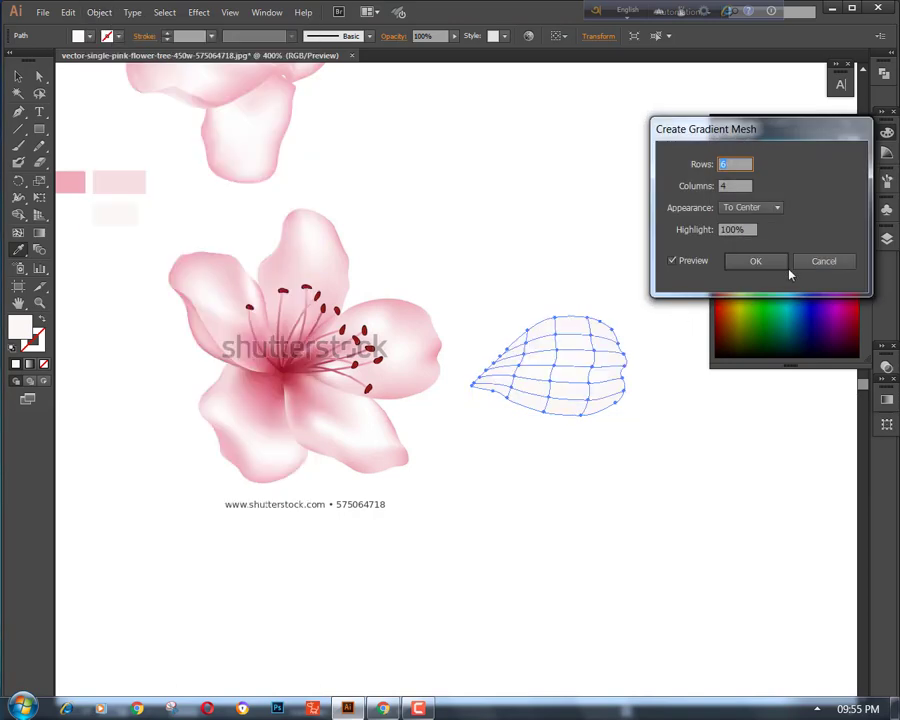
left_click(784, 264)
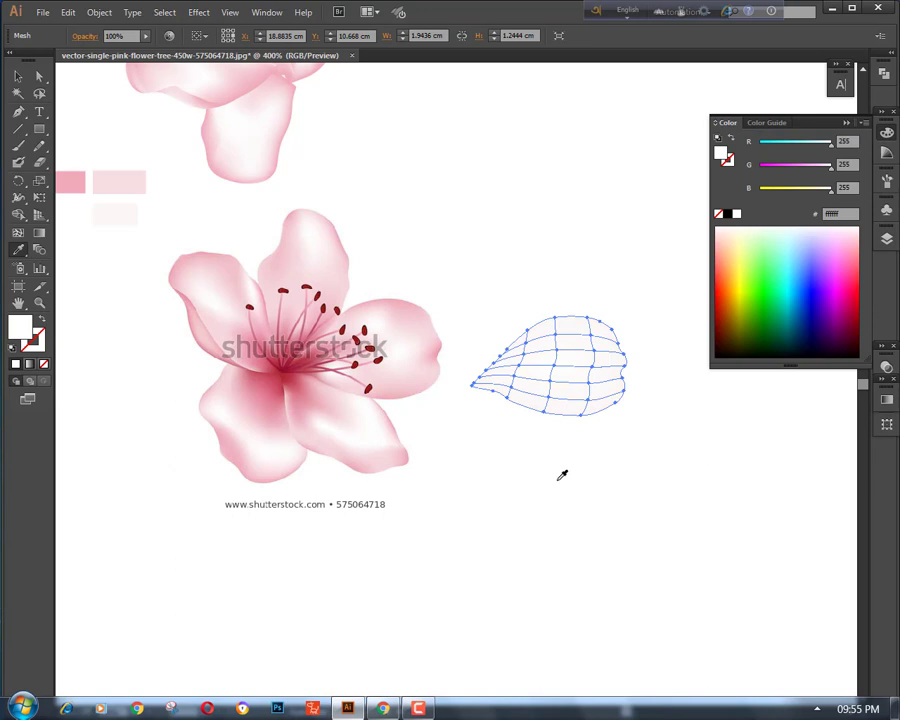
Colour the mesh points along the new petal's upper edge with the darkest pink swatch (#f0abb9)
left_click(37, 80)
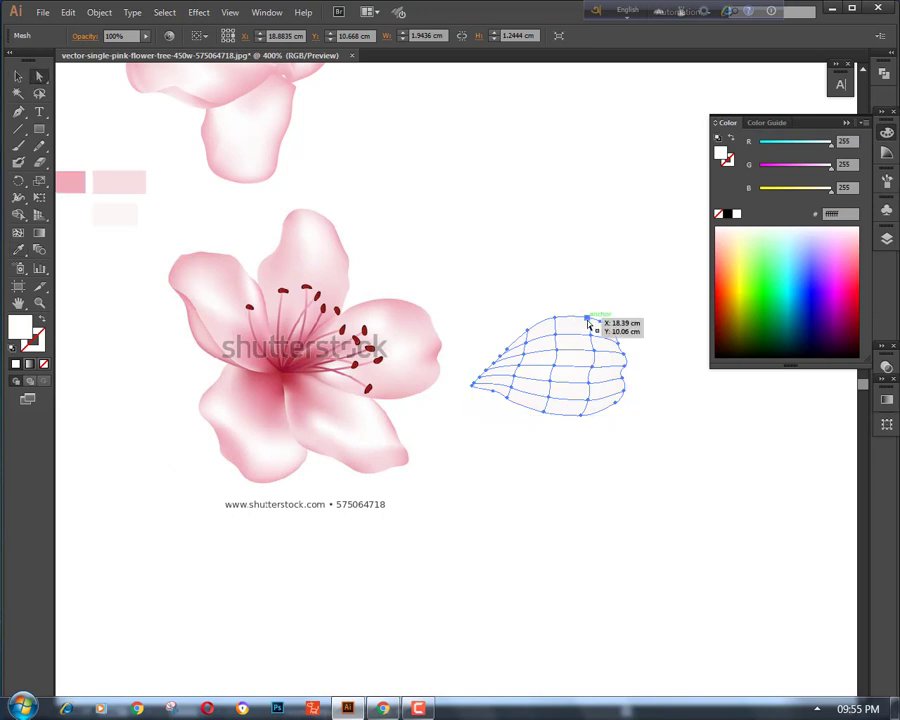
left_click(588, 318)
scroll(110, 380, "up", 2)
left_click_drag(226, 366, 334, 373)
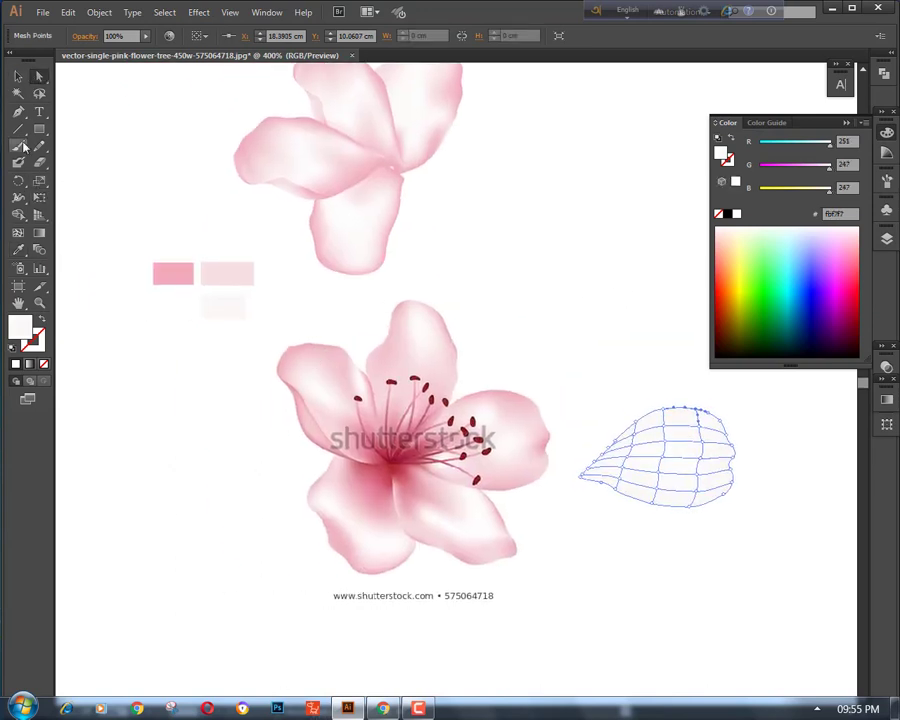
key("i")
left_click(174, 270)
left_click(664, 410, "ctrl")
left_click(175, 274)
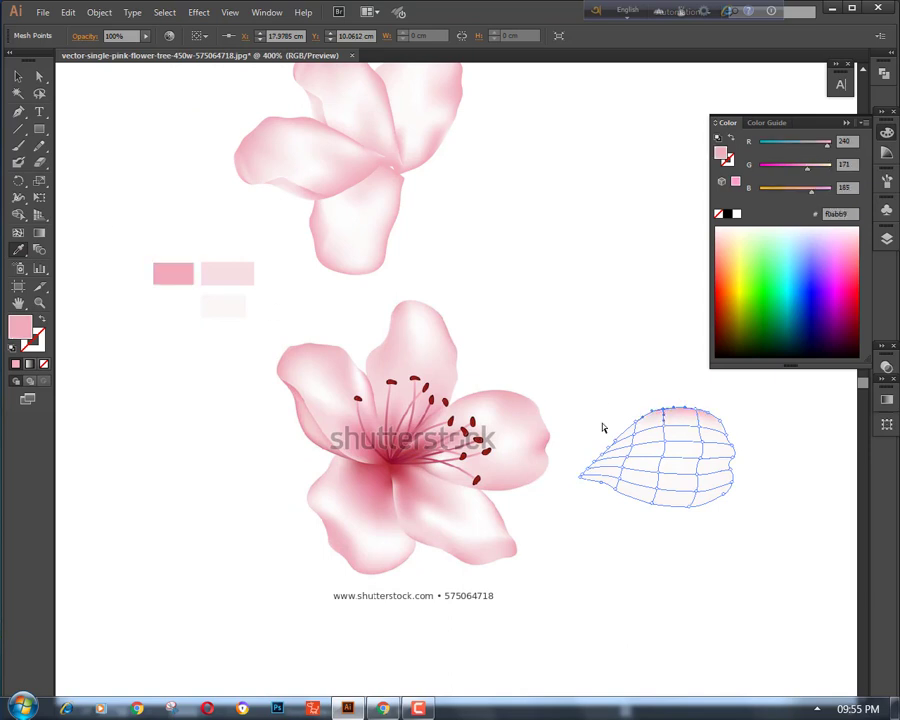
left_click(635, 422, "ctrl")
left_click(175, 275)
Colour the mesh points around the petal's notched outer end with the darkest pink swatch (#f0abb9)
left_click(703, 411, "ctrl")
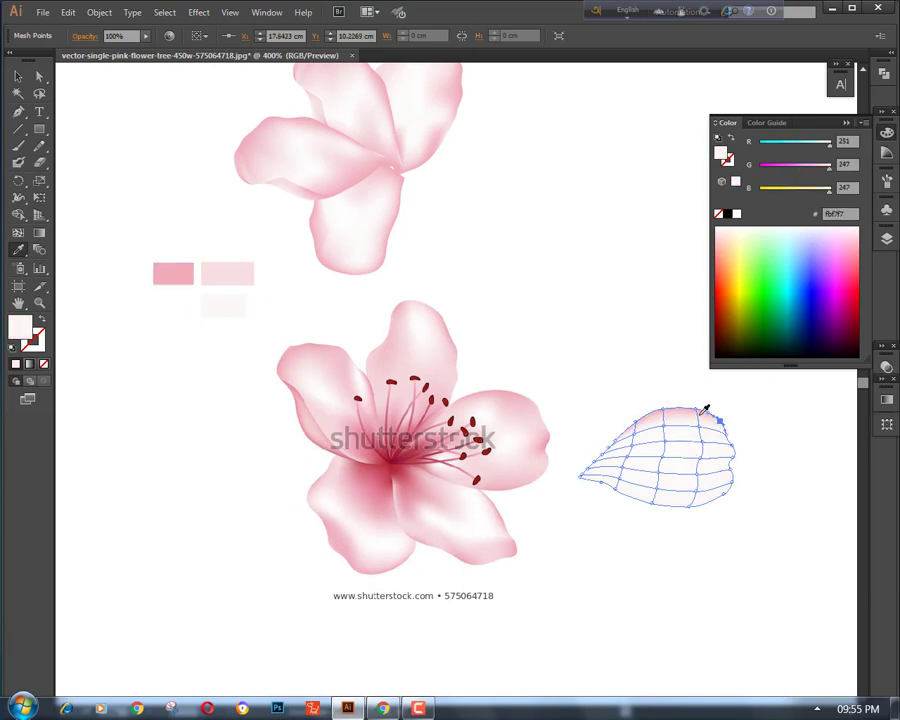
left_click(727, 435, "ctrl")
left_click(181, 272)
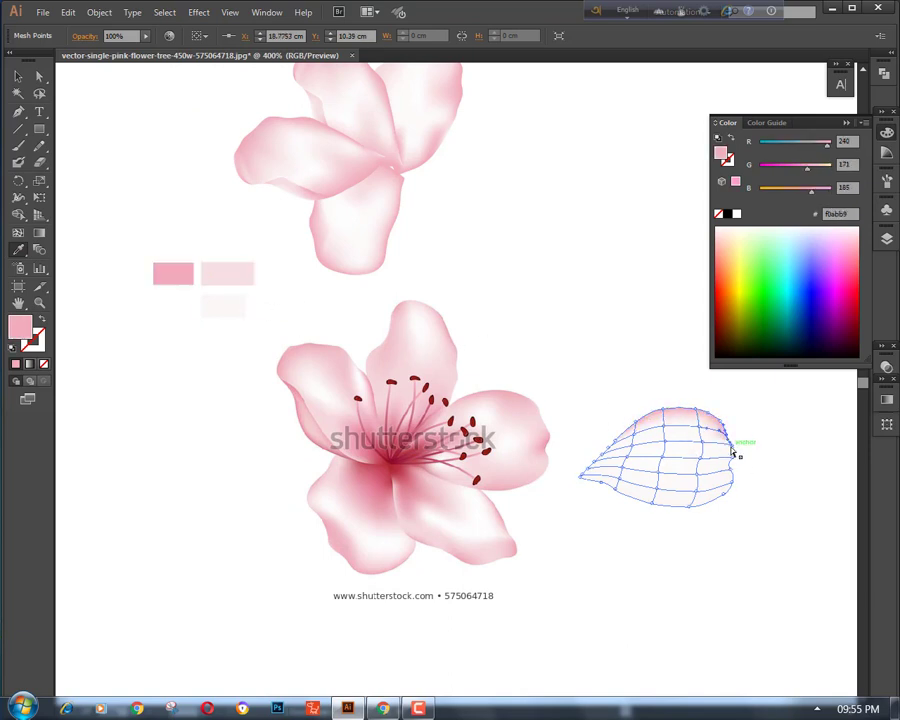
left_click(732, 445, "ctrl")
left_click(186, 273)
left_click(736, 467, "ctrl")
left_click(180, 273)
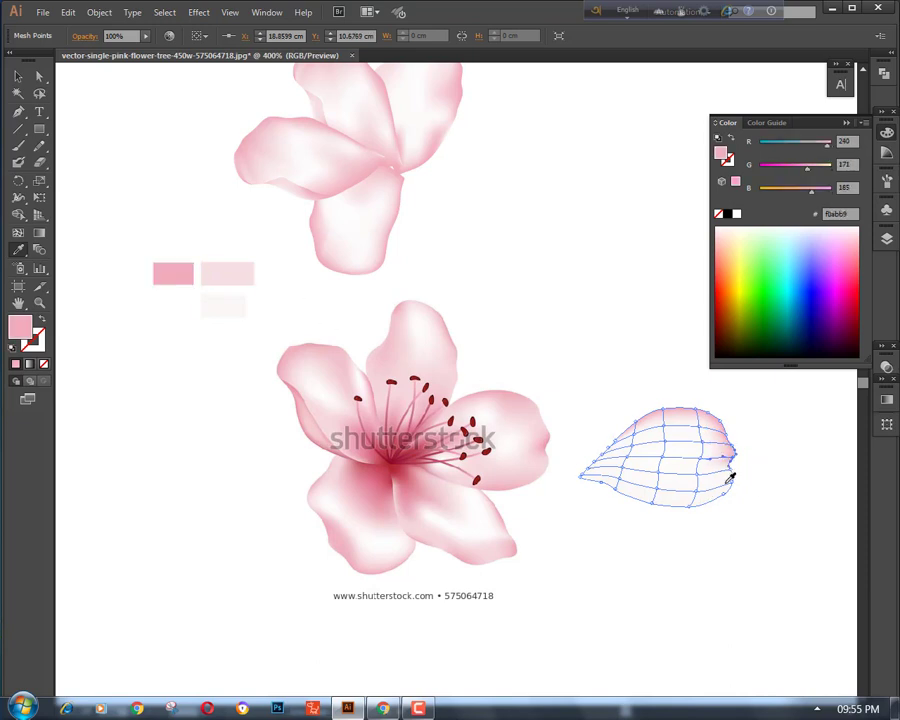
left_click(729, 475, "ctrl")
left_click(180, 273)
left_click(731, 482, "ctrl")
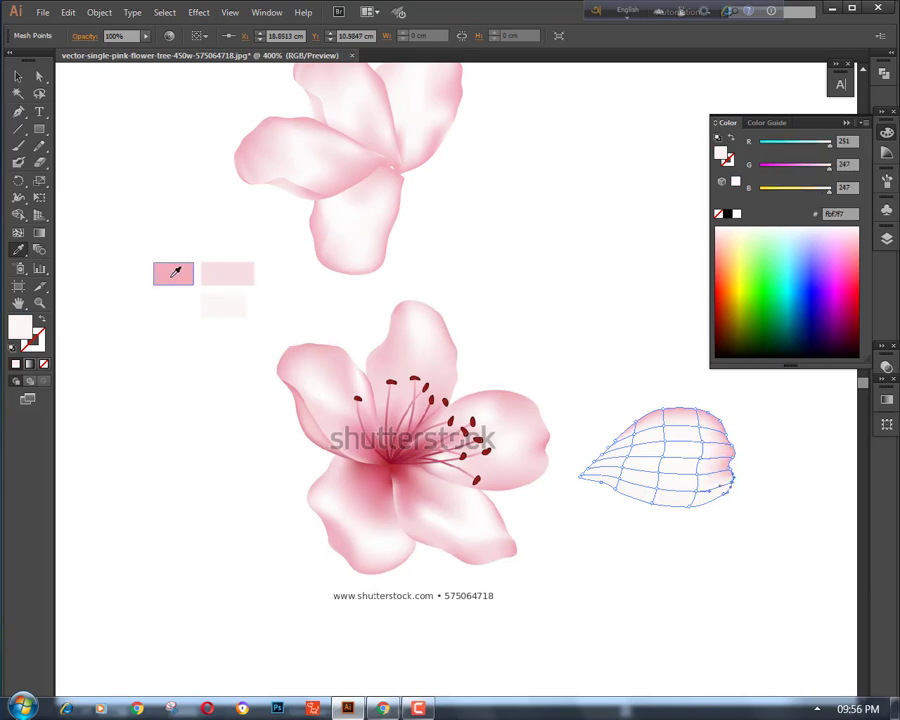
left_click(178, 272)
Colour the remaining mesh points along the petal's lower edge with the darkest pink swatch (#f0abb9)
left_click(628, 456, "ctrl")
left_click(180, 273)
scroll(660, 487, "down", 1)
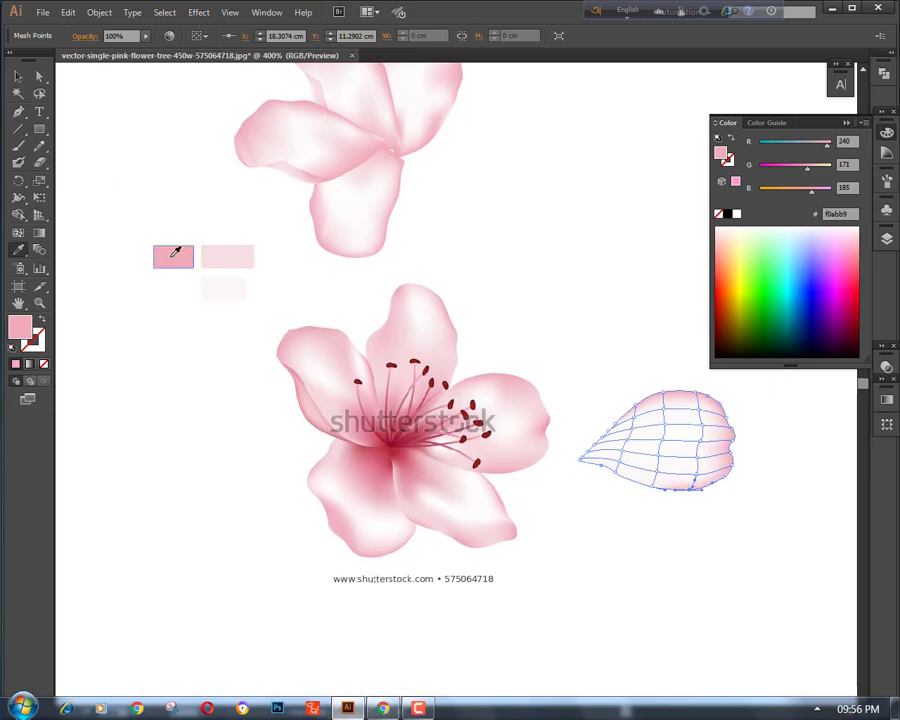
left_click(616, 474, "ctrl")
left_click(179, 254)
Colour the mesh points at the petal's pointed base and along its tapering upper side with the darkest pink swatch (#f0abb9)
left_click(581, 463, "ctrl")
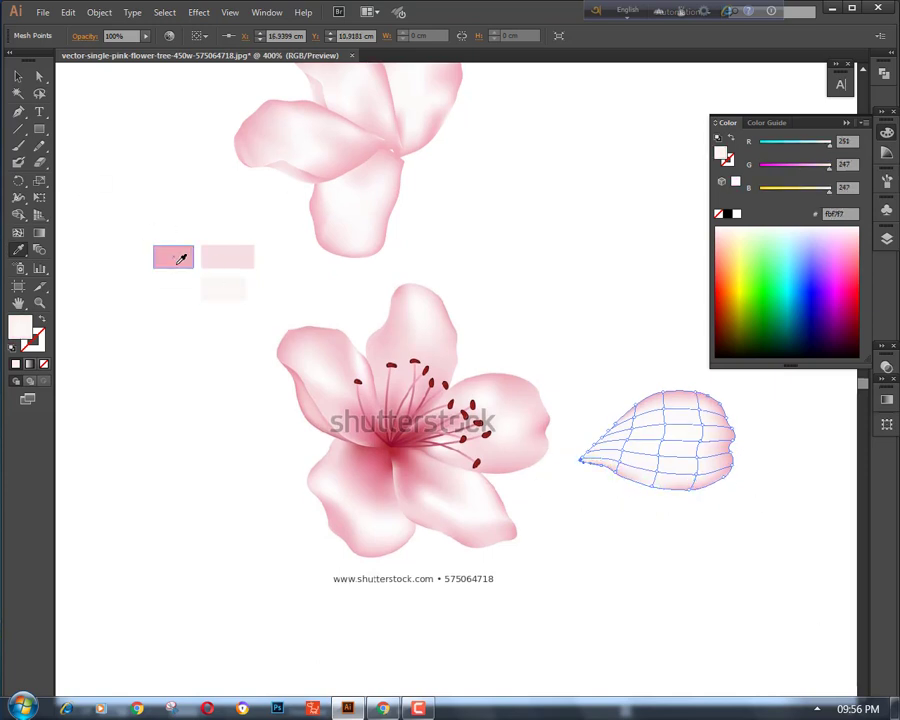
left_click(181, 257)
left_click(589, 452, "ctrl")
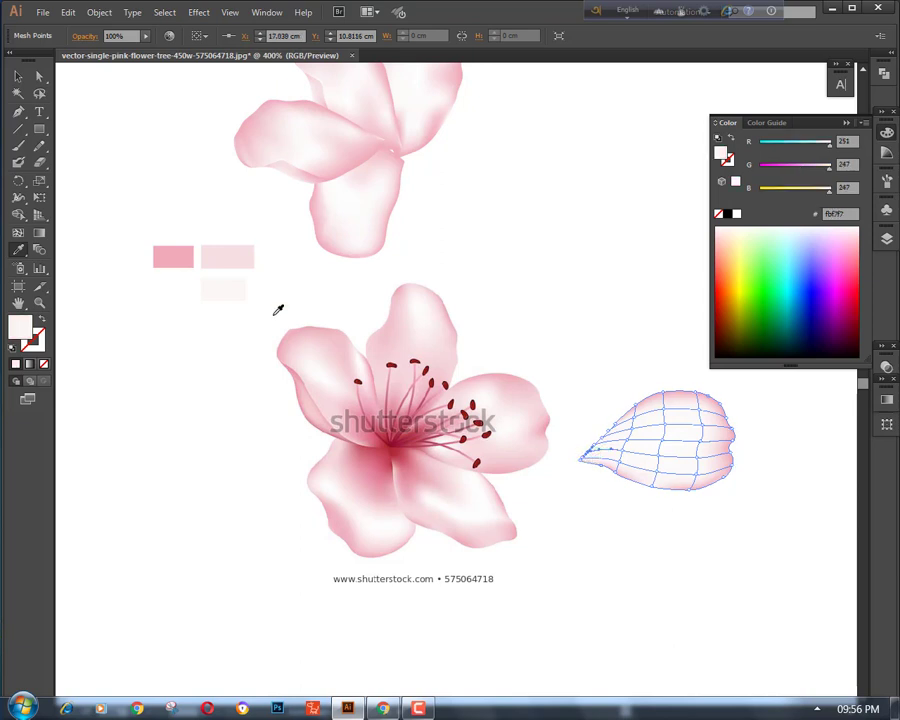
left_click(180, 257)
left_click(596, 446, "ctrl")
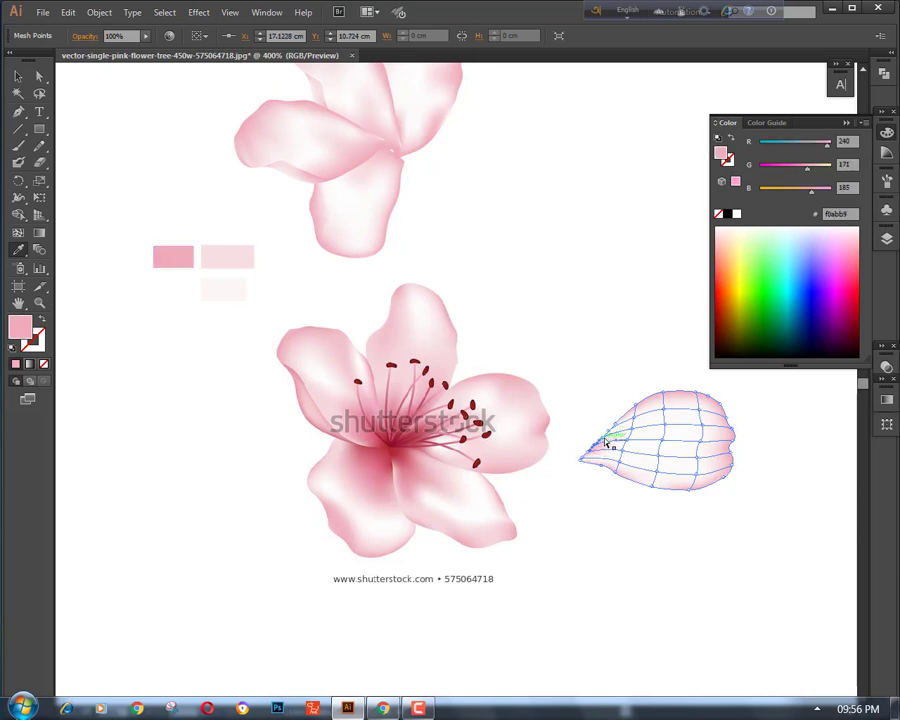
left_click(604, 440, "ctrl")
left_click(180, 258)
left_click(610, 432, "ctrl")
left_click(180, 258)
left_click(168, 279, "ctrl")
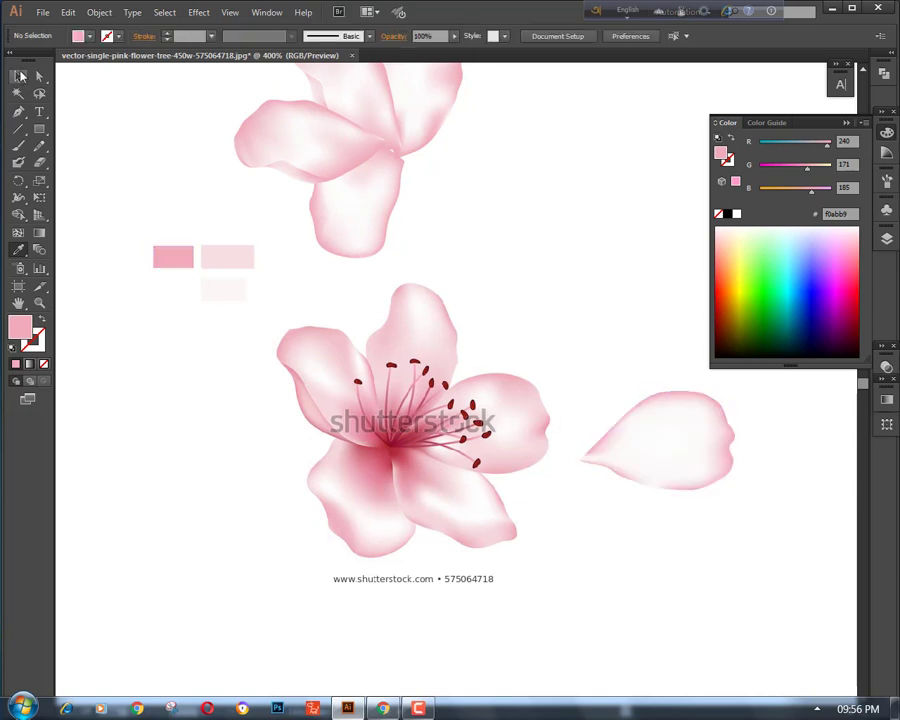
Move the finished notched petal into the right-hand gap of the blossom above the reference flower
left_click(20, 75)
left_click_drag(660, 440, 486, 172)
left_click(555, 352)
scroll(555, 352, "up", 3)
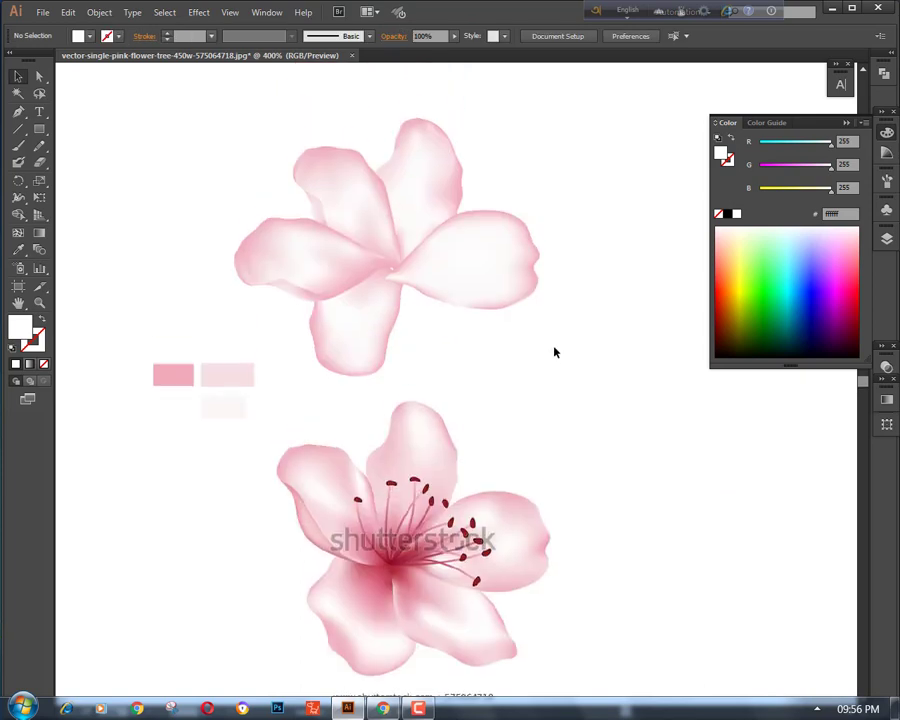
Rotate the blossom's left petal slightly and nudge it closer to the flower's centre
left_click(381, 272)
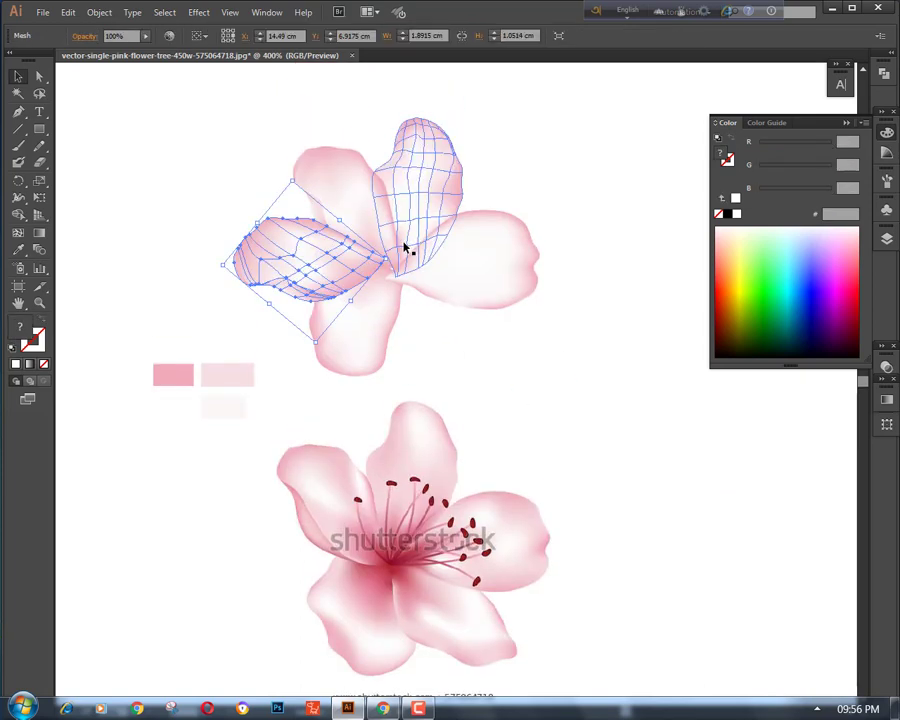
mouse_move(311, 346)
left_mouse_down()
mouse_move(297, 347)
mouse_move(299, 356)
left_mouse_up()
left_click_drag(304, 275, 309, 270)
left_click(485, 401)
Start tracing the reference flower's lower-right petal from the centre along its upper edge, using a white stroke and no fill
scroll(485, 403, "down", 3)
key("p")
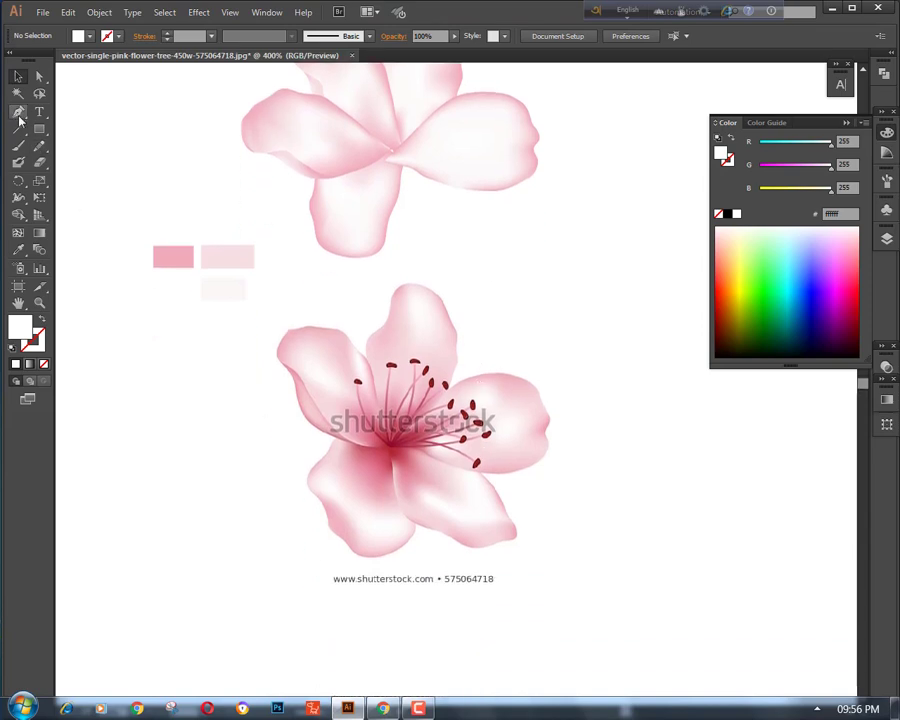
mouse_move(390, 449)
left_mouse_down()
mouse_move(428, 465)
mouse_move(431, 454)
mouse_move(457, 455)
left_mouse_up()
key("ctrl+plus")
key("ctrl+plus")
key("ctrl+plus")
scroll(482, 482, "down", 2)
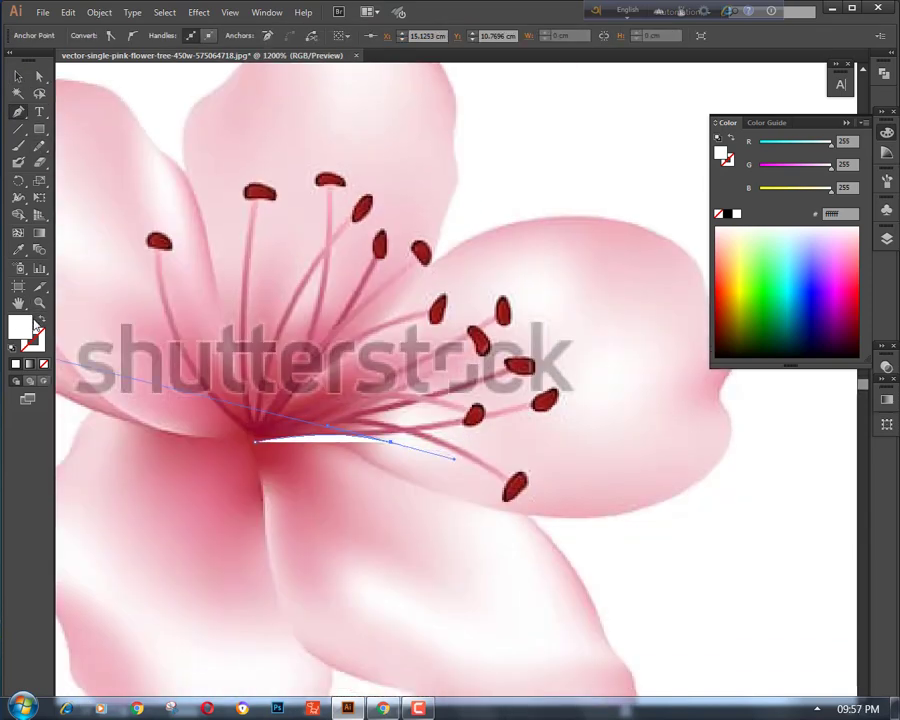
key("shift+x")
scroll(488, 450, "down", 1)
left_click_drag(531, 453, 434, 381)
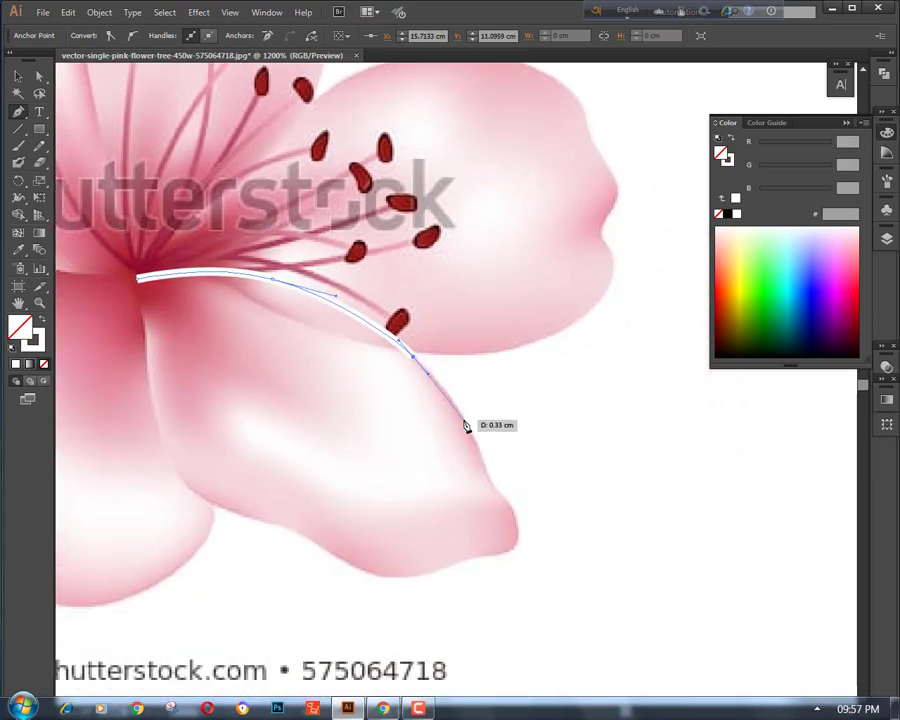
Trace around the lower-right petal's outer tip and back along its lower edge, closing the path at the flower's centre
left_click_drag(466, 419, 490, 482)
left_click_drag(522, 530, 486, 448)
left_click_drag(447, 461, 470, 391)
left_click_drag(412, 389, 390, 380)
left_click_drag(307, 353, 484, 464)
left_click_drag(422, 451, 507, 482)
left_click_drag(492, 420, 517, 540)
left_click_drag(517, 494, 517, 494)
left_click(515, 487)
left_click(508, 441)
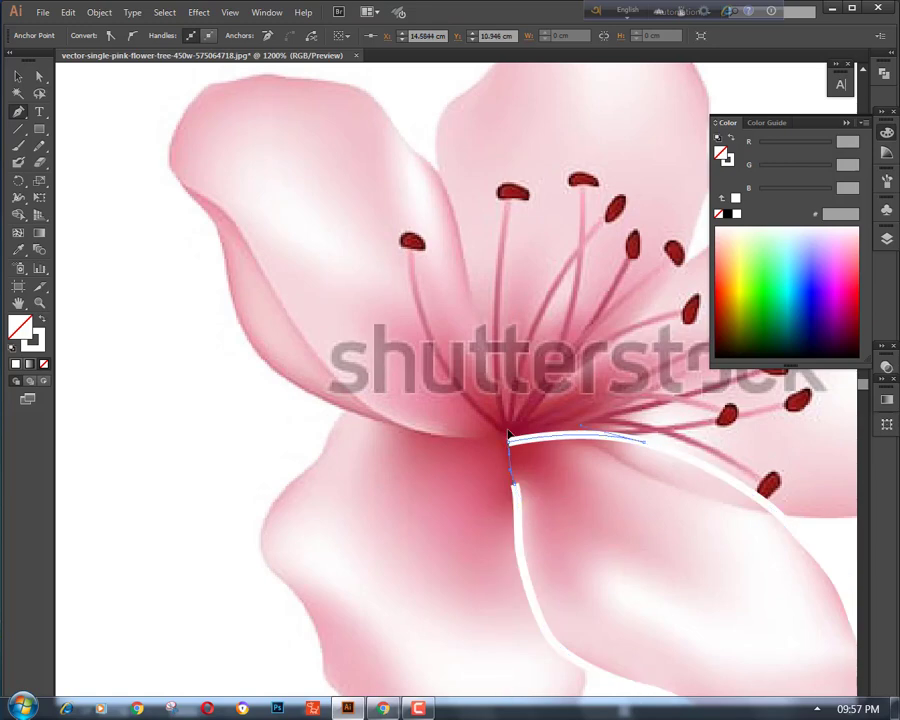
Fill the traced lower-right petal with the palest pink swatch (#fbf7f7) and move it off the reference flower to the lower right
key("ctrl+minus")
key("ctrl+minus")
key("ctrl+minus")
key("ctrl+minus")
key("v")
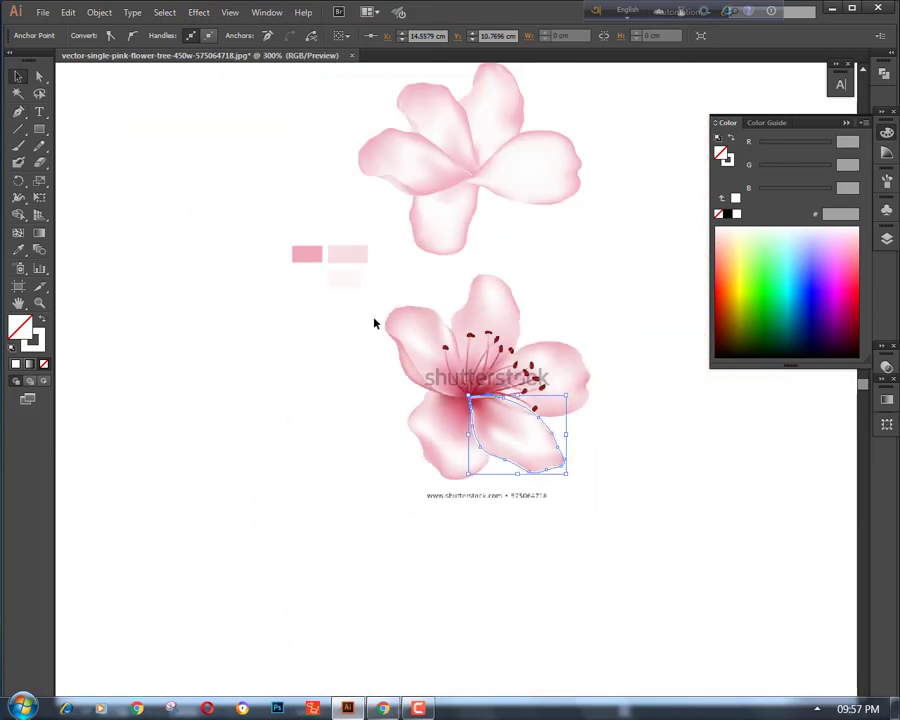
left_click(18, 250)
left_click(343, 281)
left_click(18, 76)
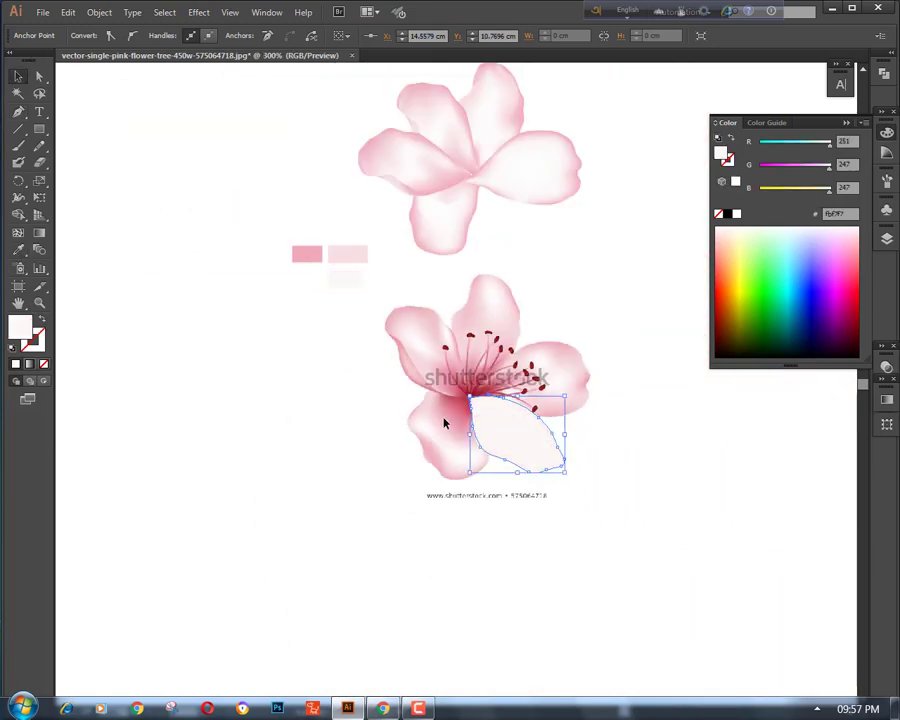
left_click_drag(512, 435, 624, 486)
Convert the pale petal to a gradient mesh with 6 rows, 4 columns, To Center appearance and 100% highlight
scroll(420, 280, "up", 1)
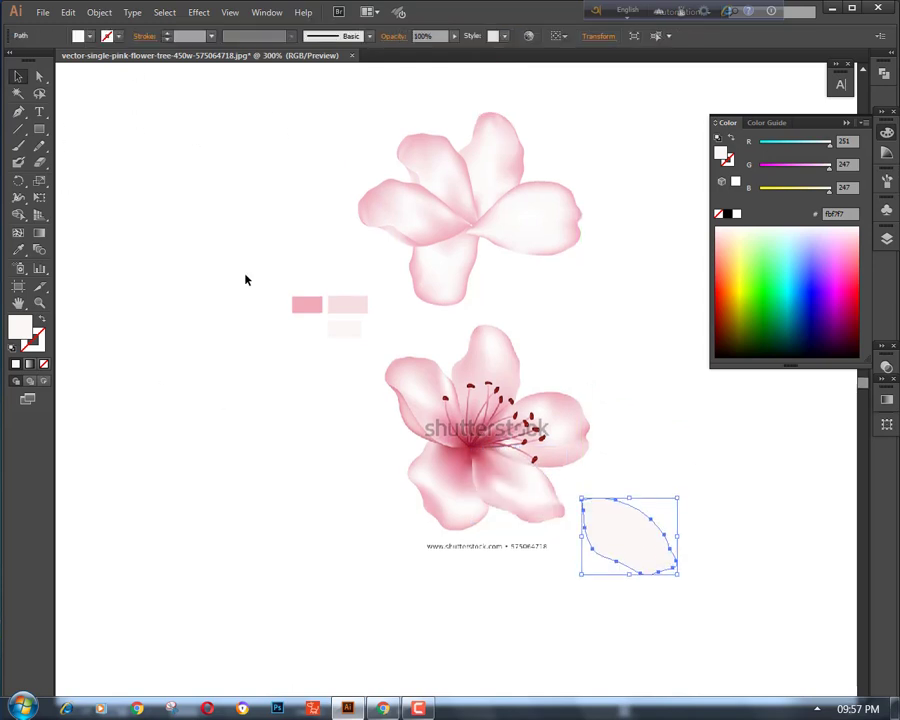
left_click(99, 12)
left_click(184, 226)
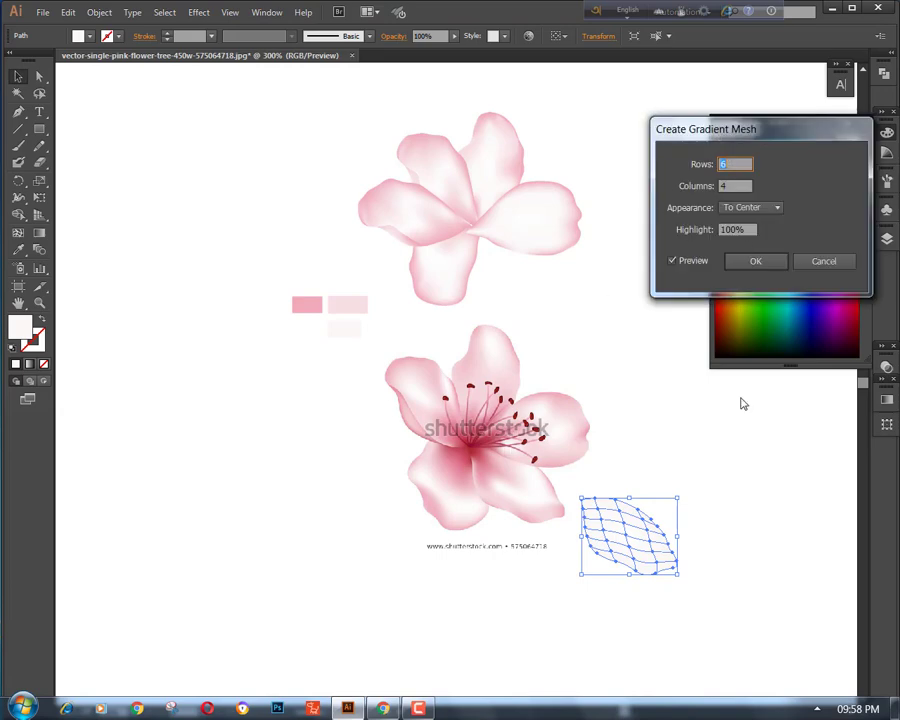
left_click(756, 266)
Move the three pink colour swatches next to the new mesh petal, just above and to its right
key("ctrl+plus")
key("ctrl+plus")
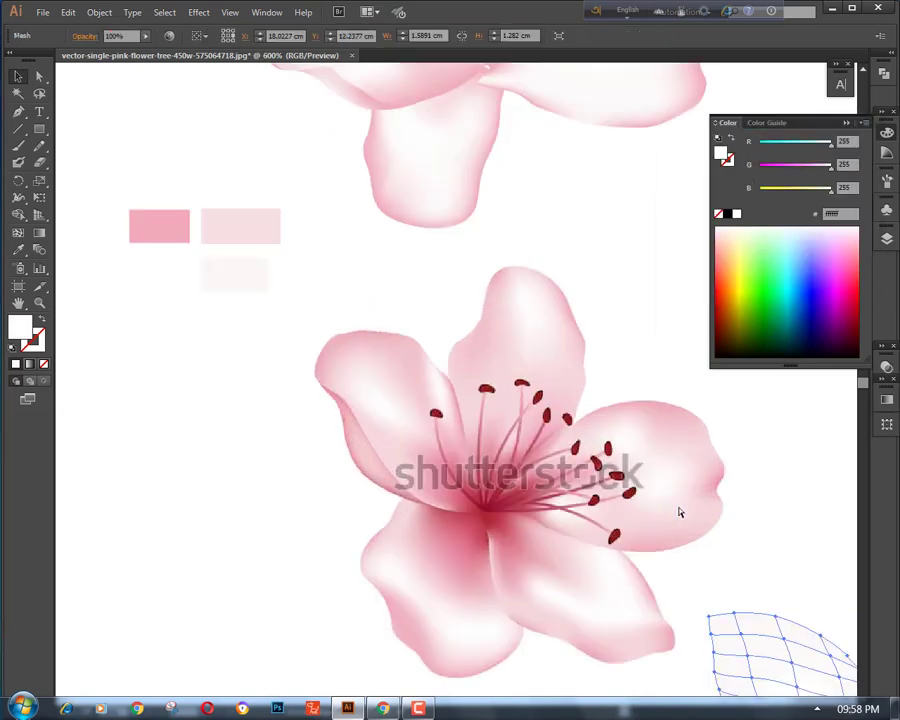
scroll(678, 511, "down", 3)
left_click_drag(671, 504, 328, 400)
key("a")
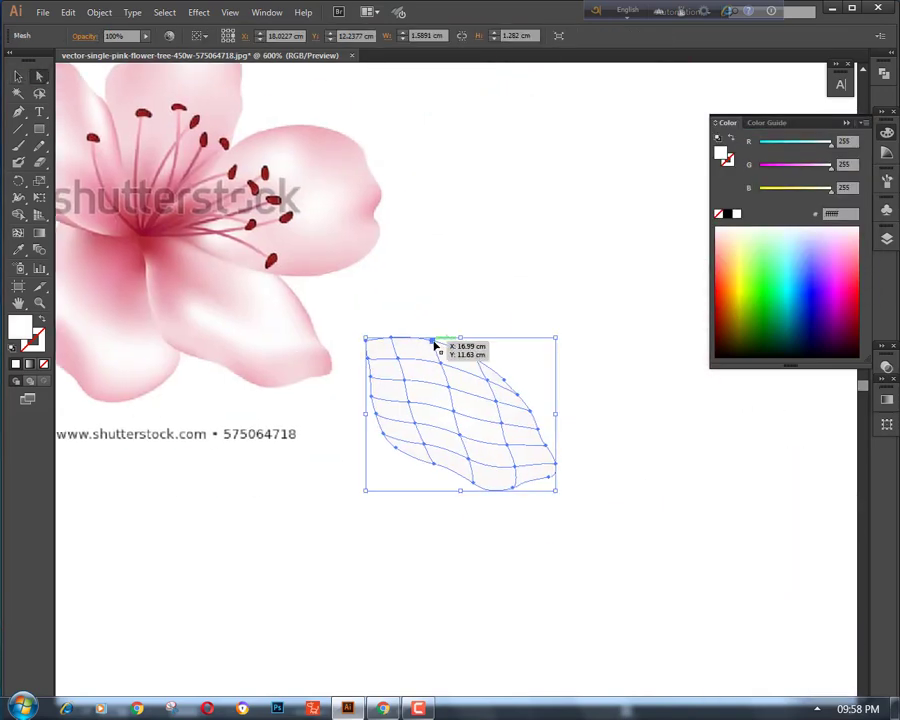
key("ctrl+minus")
key("ctrl+minus")
key("ctrl+minus")
left_click_drag(282, 288, 285, 290)
left_click_drag(260, 242, 417, 428)
left_click(506, 405)
key("ctrl+plus")
key("ctrl+plus")
key("ctrl+plus")
scroll(502, 385, "down", 2)
scroll(390, 362, "left", 3)
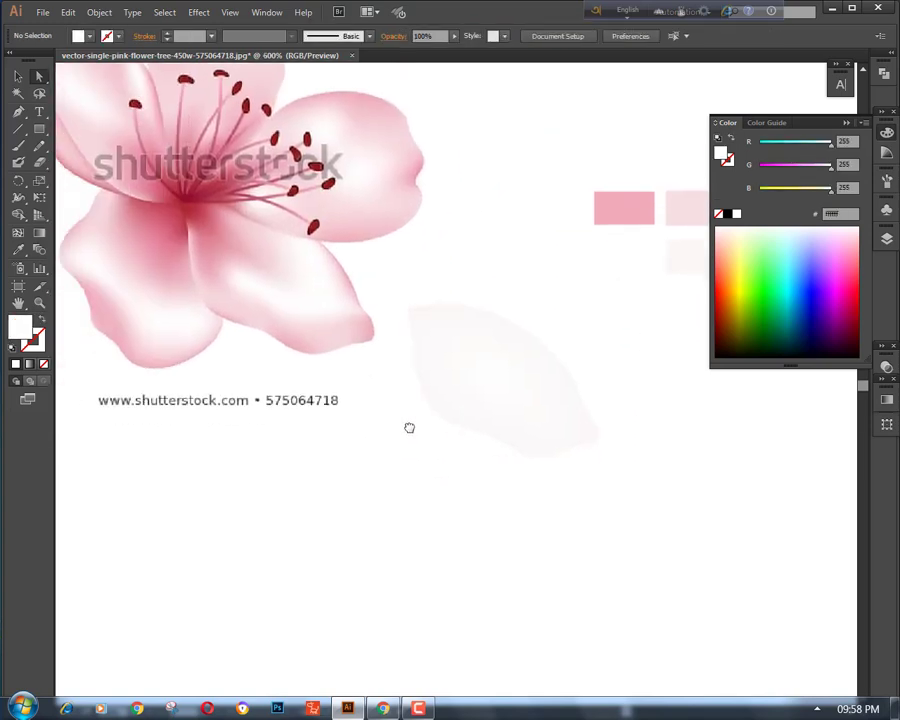
Colour the mesh points along the new petal's upper edge with the darkest pink swatch (#f0abb9)
left_click(530, 361)
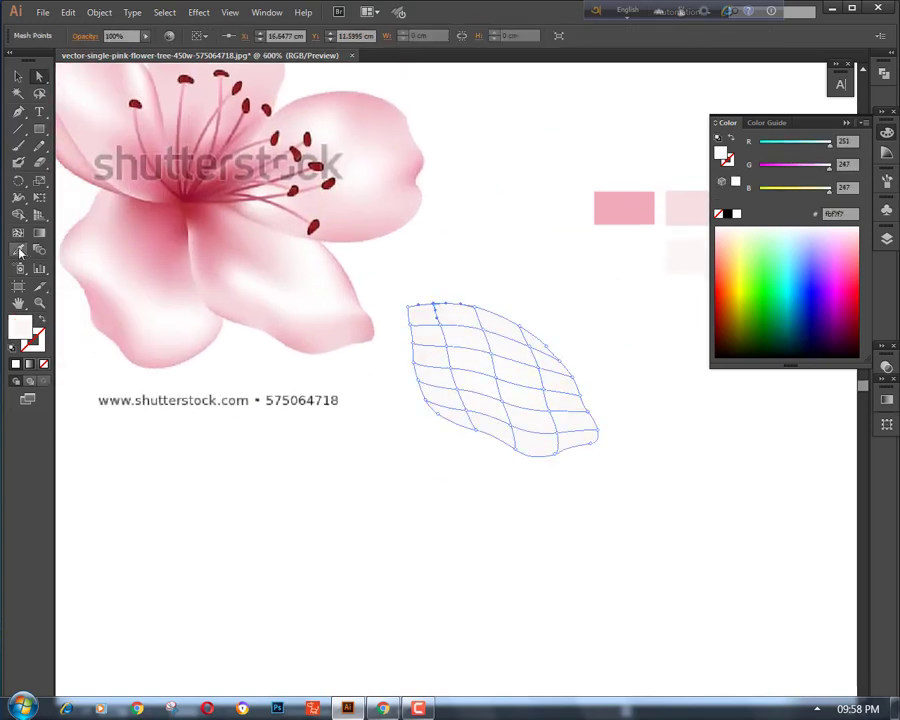
left_click(19, 250)
left_click(628, 209)
left_click(475, 307, "ctrl")
left_click(625, 210)
left_click(520, 326, "ctrl")
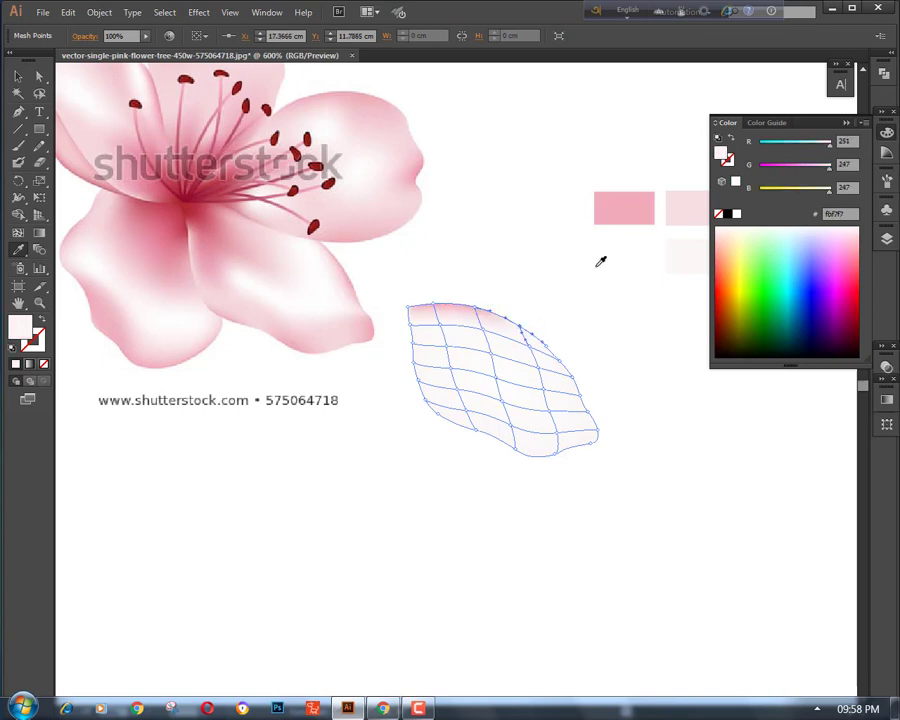
left_click(628, 210)
left_click(560, 361, "ctrl")
left_click(629, 211)
Colour the mesh points down the petal's right edge and around its outer tip with the darkest pink swatch (#f0abb9)
left_click(572, 377, "ctrl")
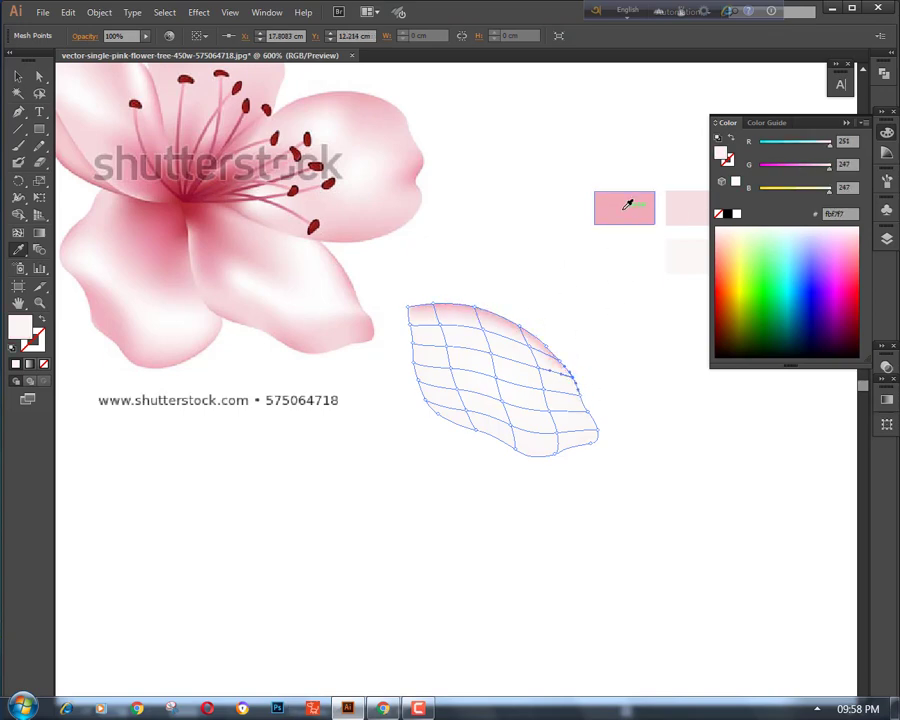
left_click(625, 208)
left_click(580, 395, "ctrl")
left_click(626, 212)
left_click(588, 412, "ctrl")
left_click(625, 210)
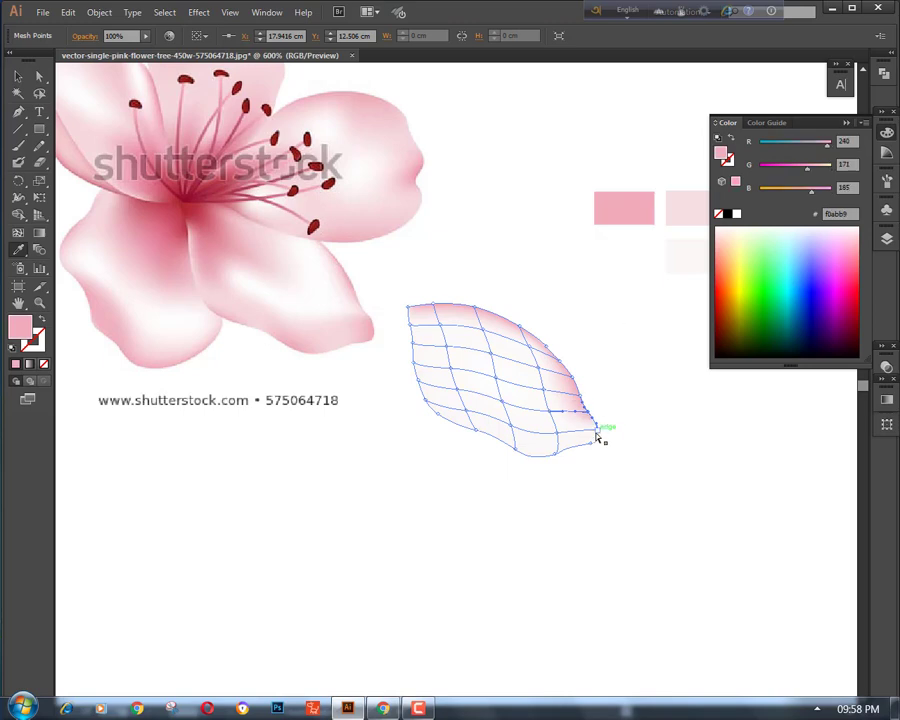
left_click(599, 434, "ctrl")
left_click(626, 212)
left_click(580, 453, "ctrl")
left_click(620, 222)
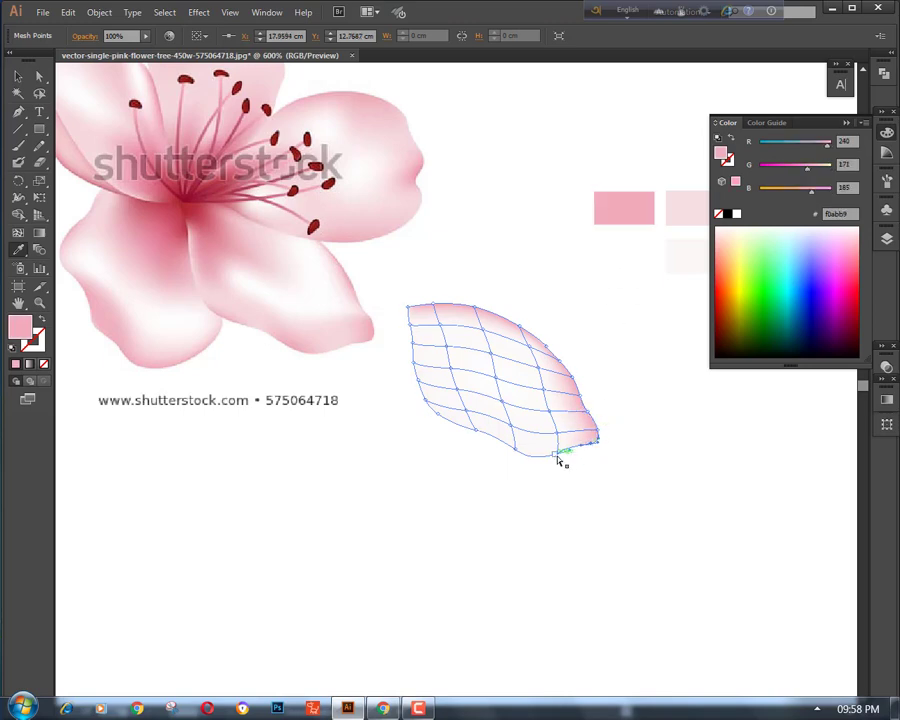
Colour the mesh points along the petal's wavy lower edge with the darkest pink swatch (#f0abb9)
left_click(560, 458, "ctrl")
left_click(627, 206)
left_click(520, 453, "ctrl")
left_click(621, 219)
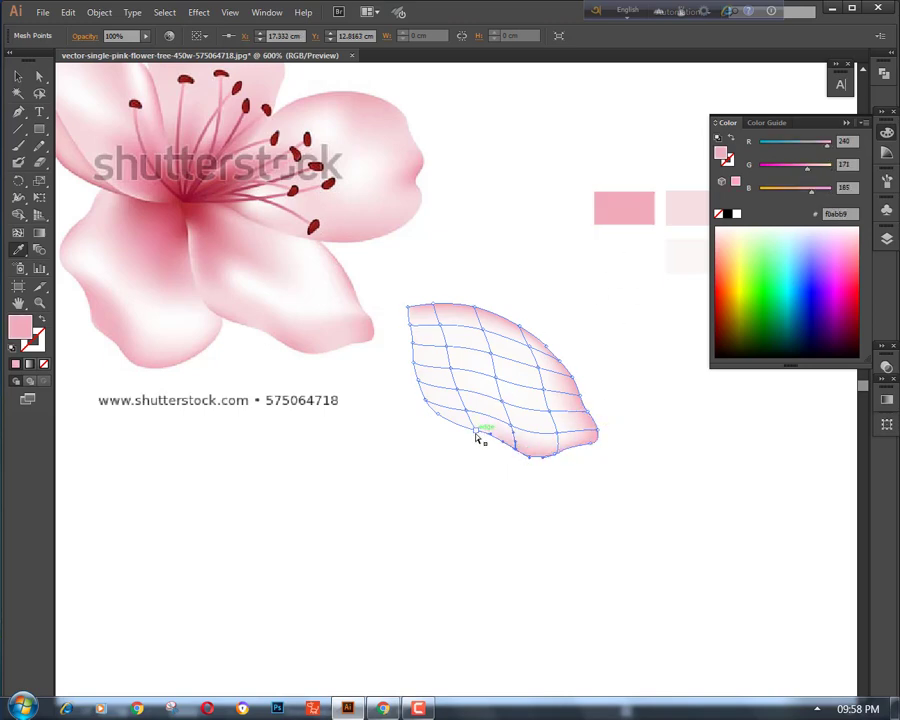
left_click(476, 431, "ctrl")
left_click(612, 216)
left_click(440, 418, "ctrl")
left_click(614, 214)
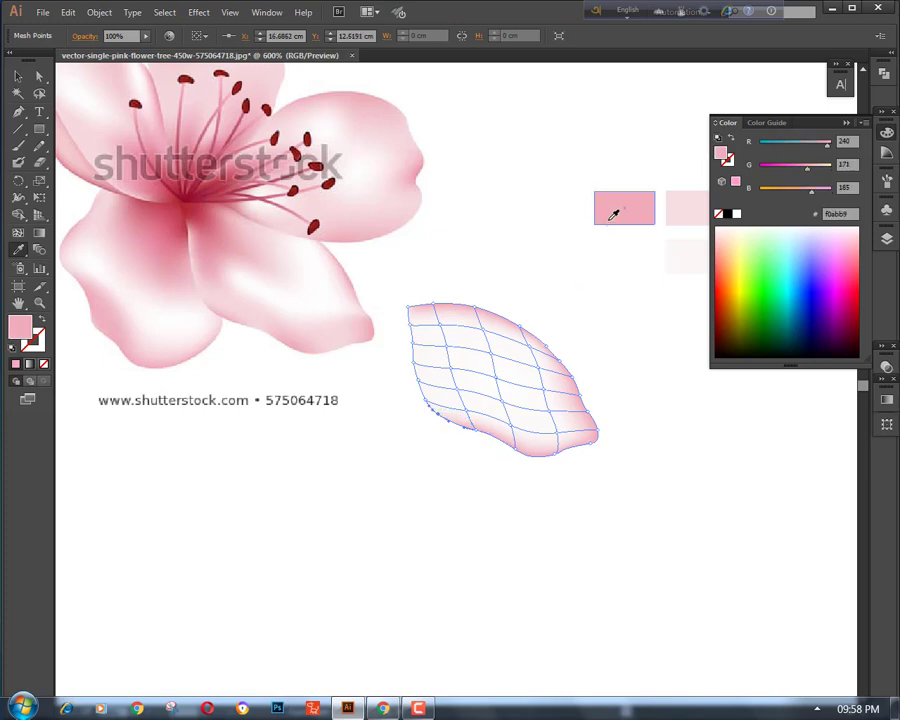
Colour the mesh points up the petal's left edge to its base with the darkest pink swatch (#f0abb9)
left_click(426, 401, "ctrl")
left_click(606, 212)
left_click(419, 381, "ctrl")
left_click(604, 208)
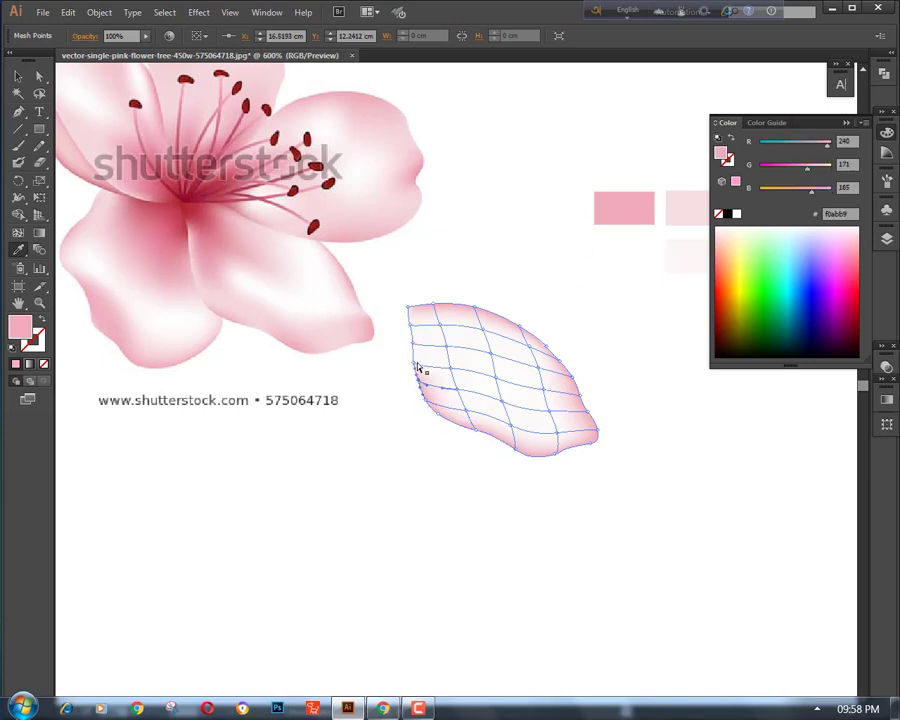
left_click(414, 363, "ctrl")
left_click(610, 210)
left_click(413, 345, "ctrl")
left_click(608, 210)
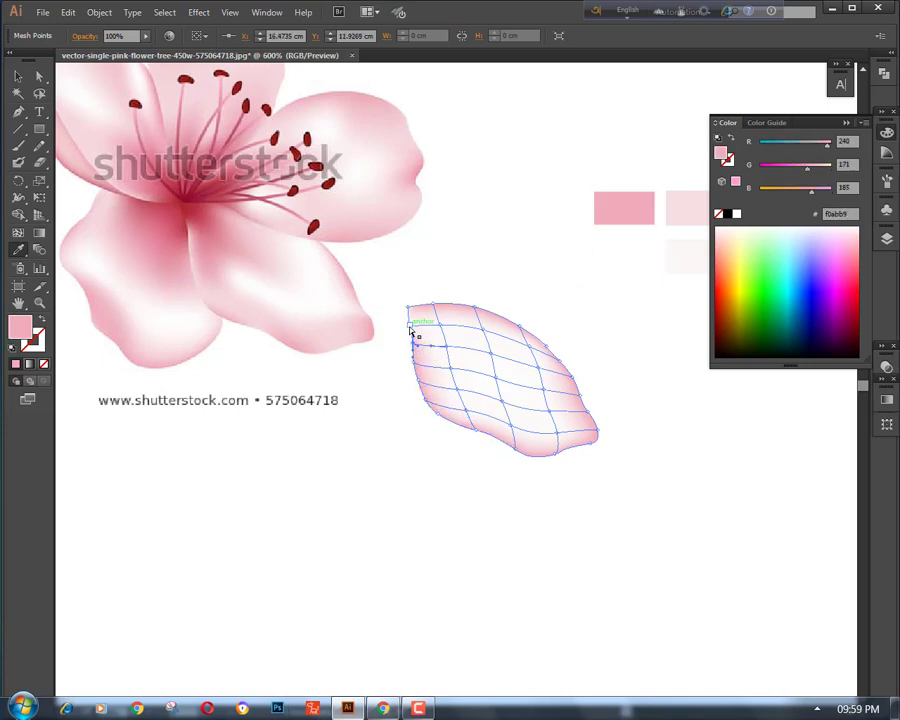
left_click(410, 323, "ctrl")
left_click(603, 210)
Reposition the inner mesh point nearest the petal's outer tip and tint it pink (#f5cad3)
left_click(459, 267, "ctrl")
left_click(542, 412, "ctrl")
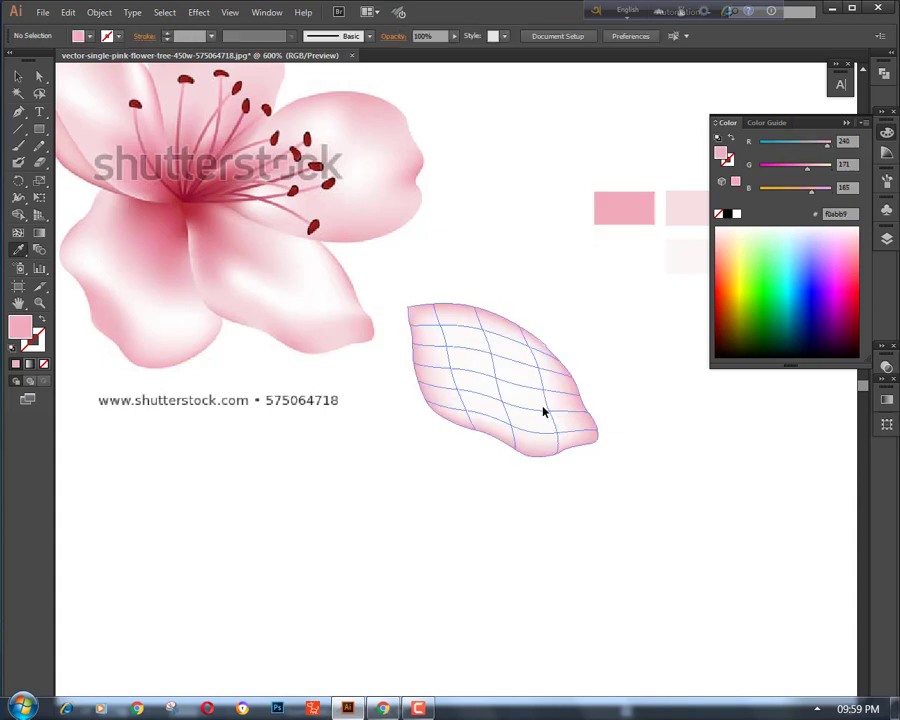
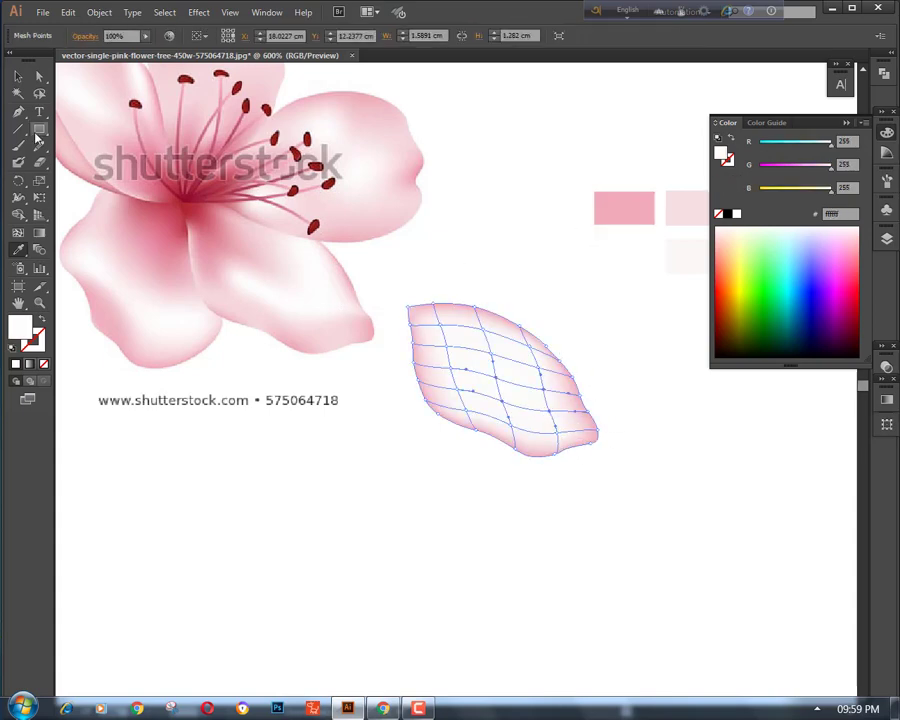
mouse_move(551, 436)
left_mouse_down()
mouse_move(552, 428)
mouse_move(562, 442)
left_mouse_up()
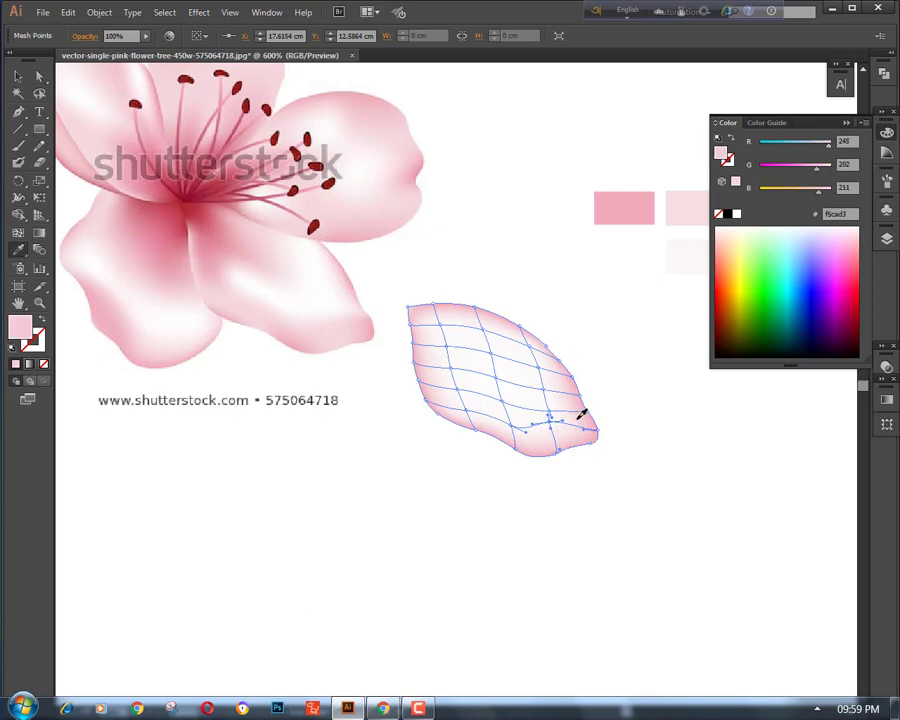
left_click(603, 356, "ctrl")
key("ctrl+equal")
left_click_drag(562, 427, 321, 287)
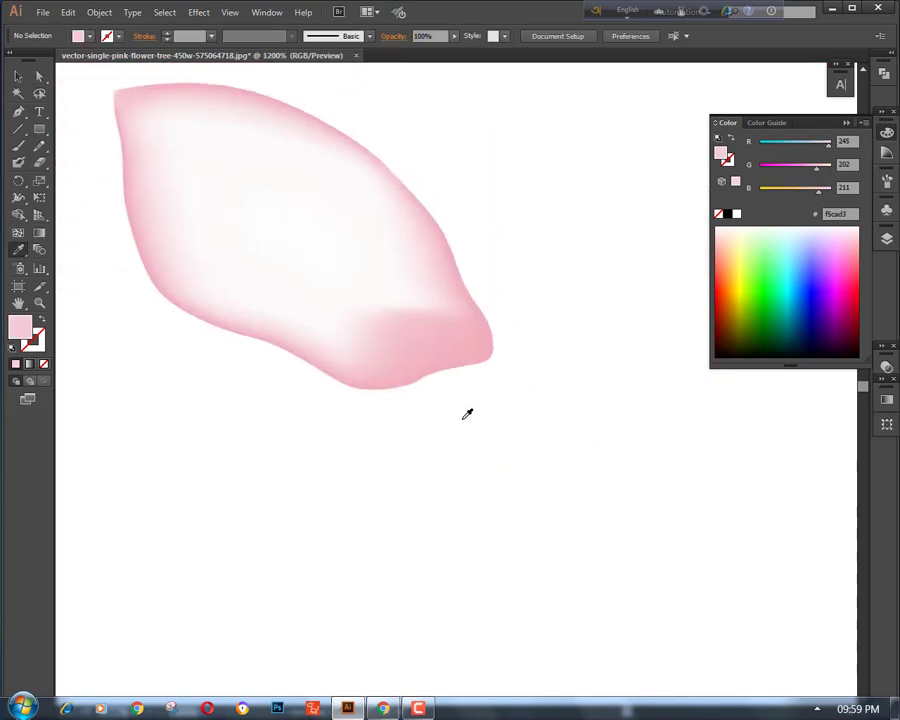
left_click_drag(394, 317, 405, 323)
left_click(526, 245)
Reposition the inner mesh point nearest the petal's lower-left edge and tint it pink (#f7d9df)
key("ctrl+minus")
key("ctrl+minus")
key("ctrl+minus")
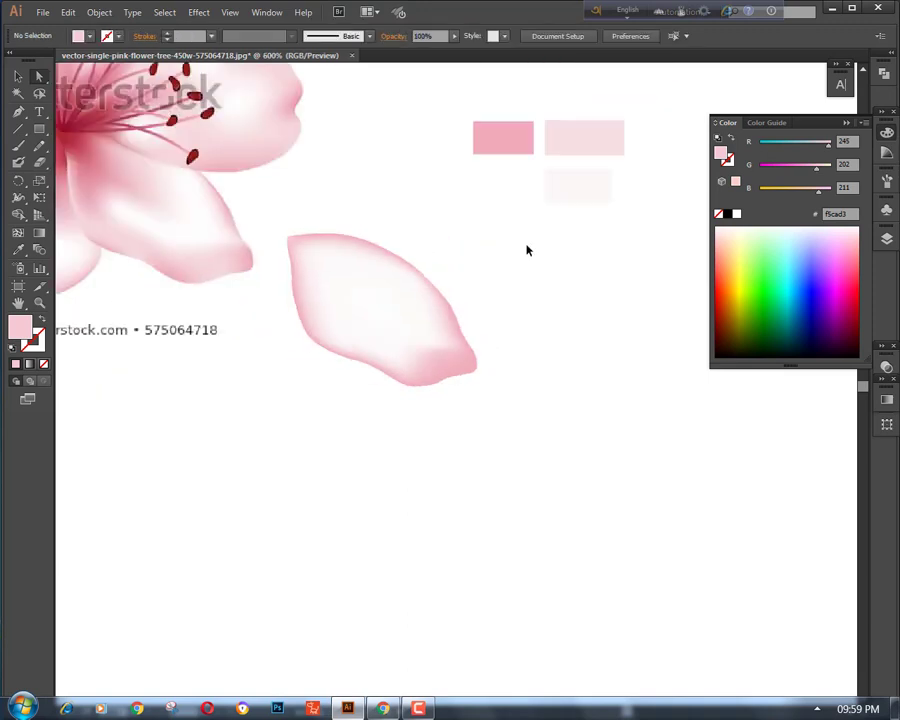
key("ctrl+equal")
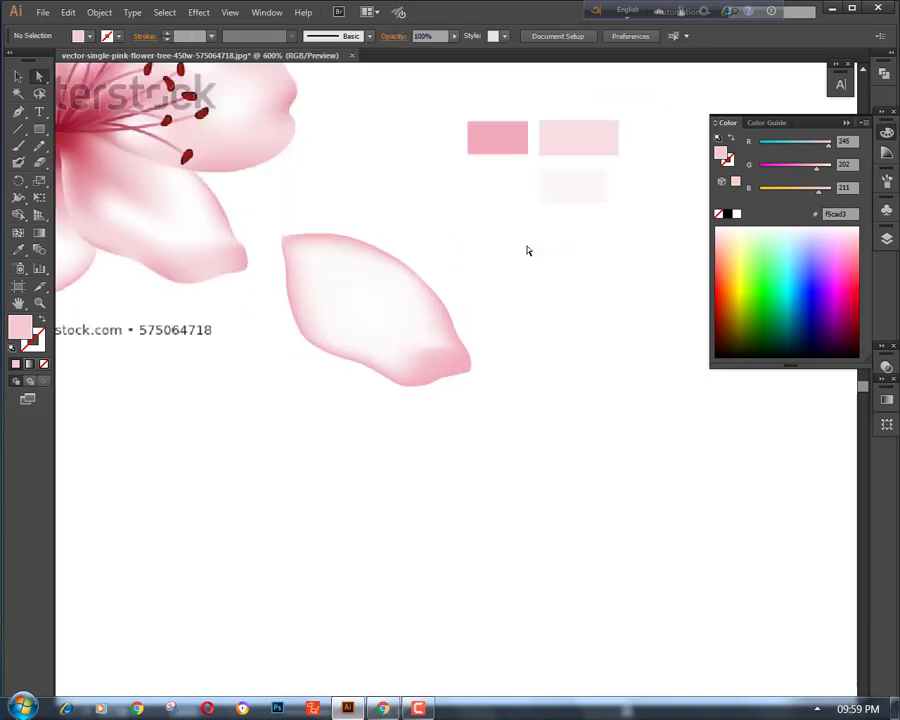
left_click(338, 343)
left_click(340, 343)
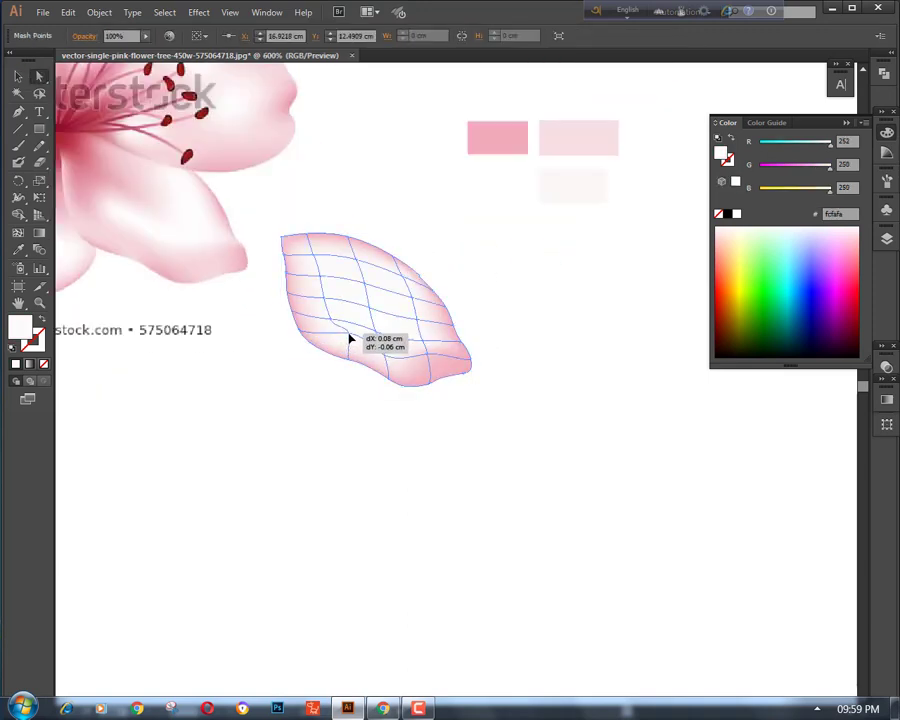
left_click_drag(350, 338, 350, 337)
left_click(360, 405)
left_click(387, 376)
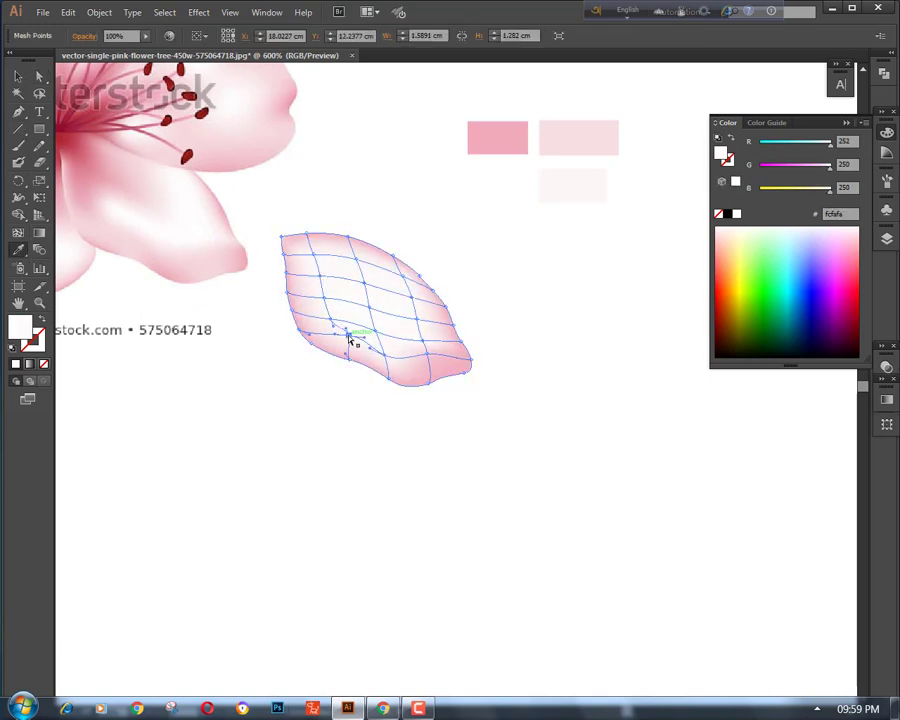
left_click(363, 437)
key("ctrl+minus")
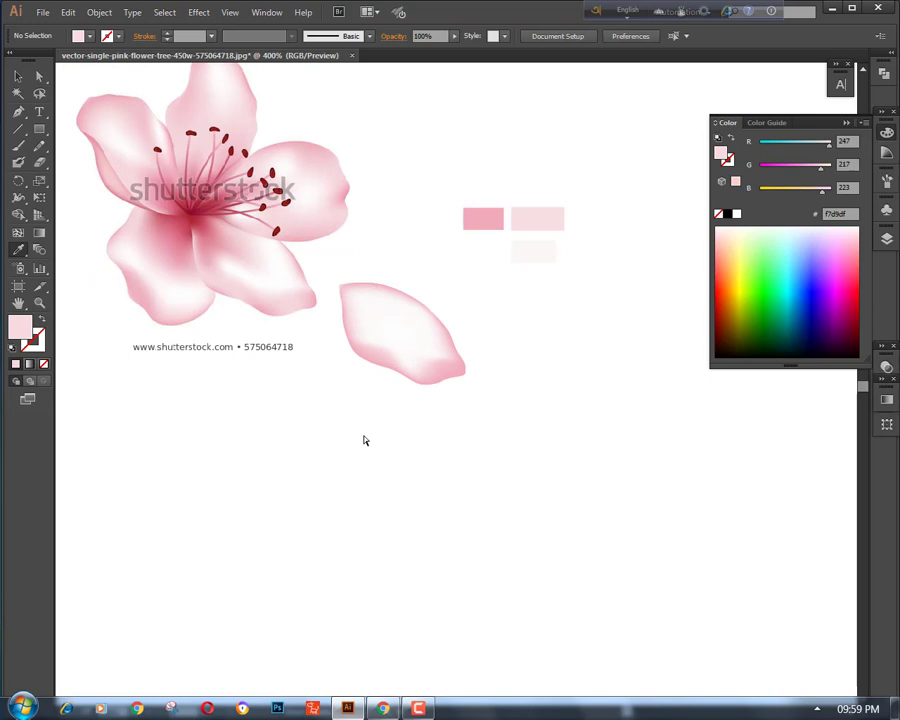
Add a mesh intersection inside the petal, a little in from its base, with the Mesh tool
key("ctrl+plus")
left_click(318, 275)
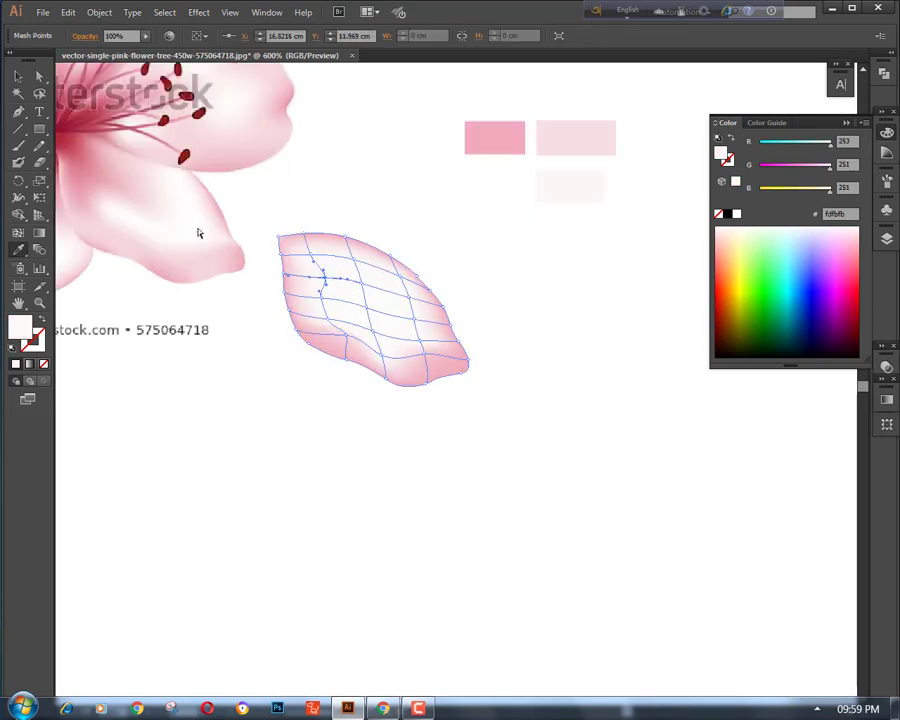
left_click(20, 233)
left_click(341, 290)
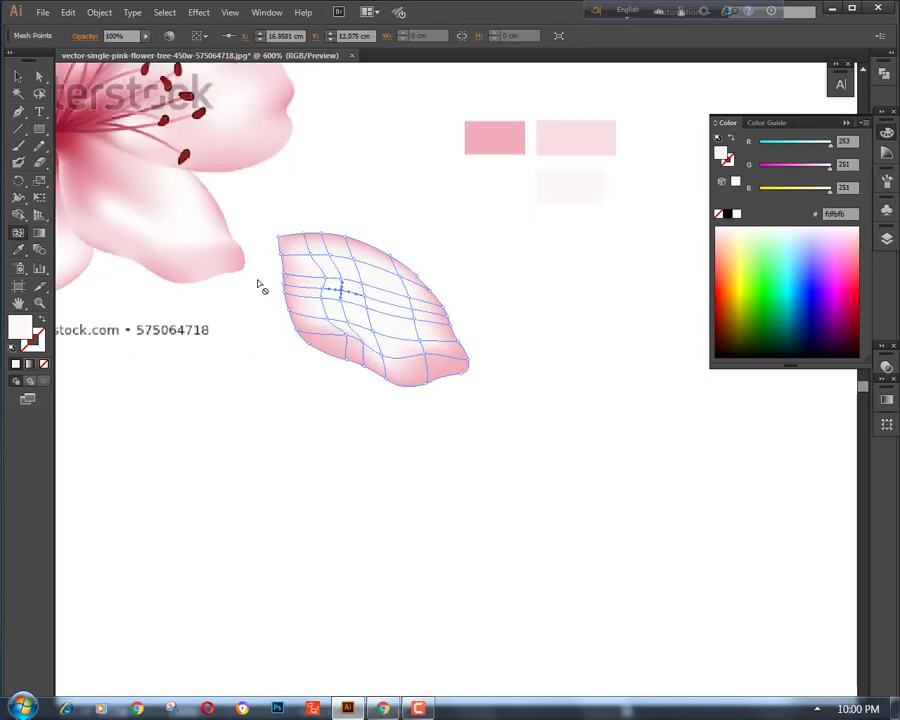
Shift the mesh points beside the new intersection inward and colour the nearest one with the light pink swatch (#f6dfe2)
key("ctrl+minus")
key("ctrl+plus")
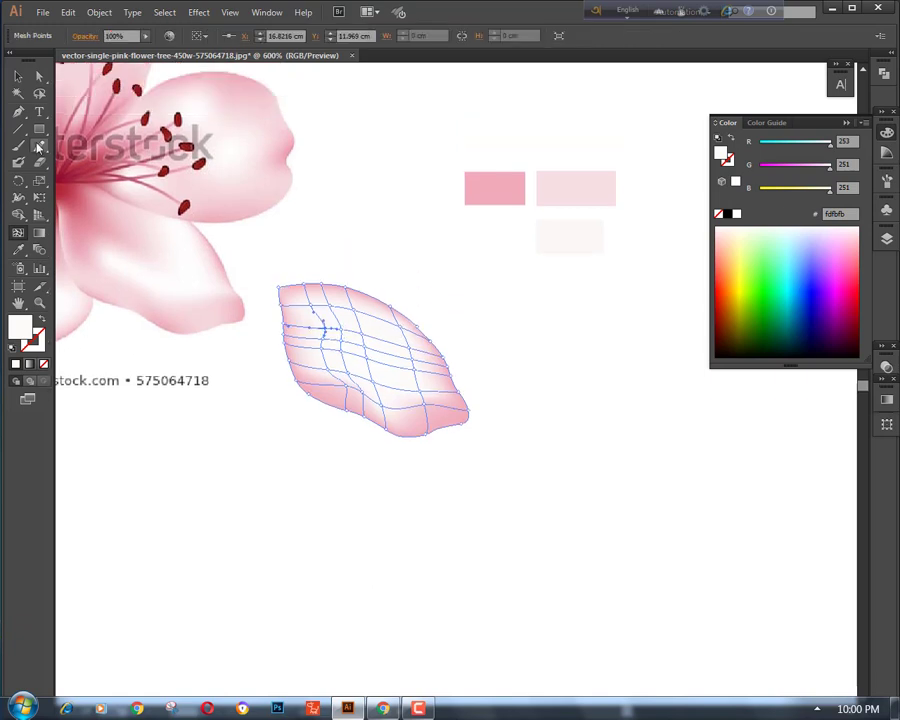
left_click(18, 250)
left_click(489, 196)
key("ctrl+z")
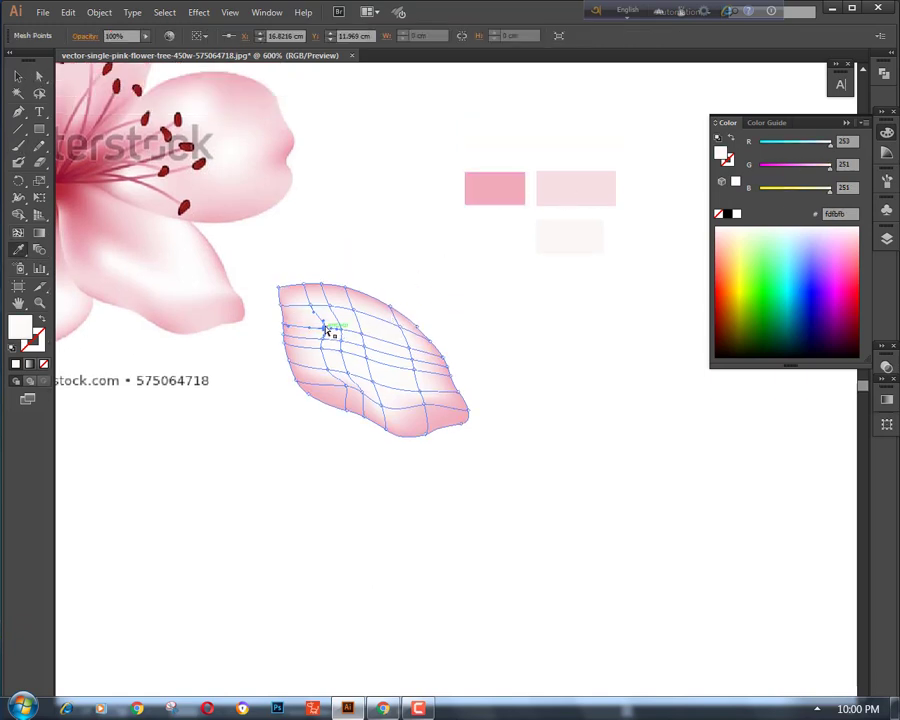
left_click_drag(325, 328, 352, 331)
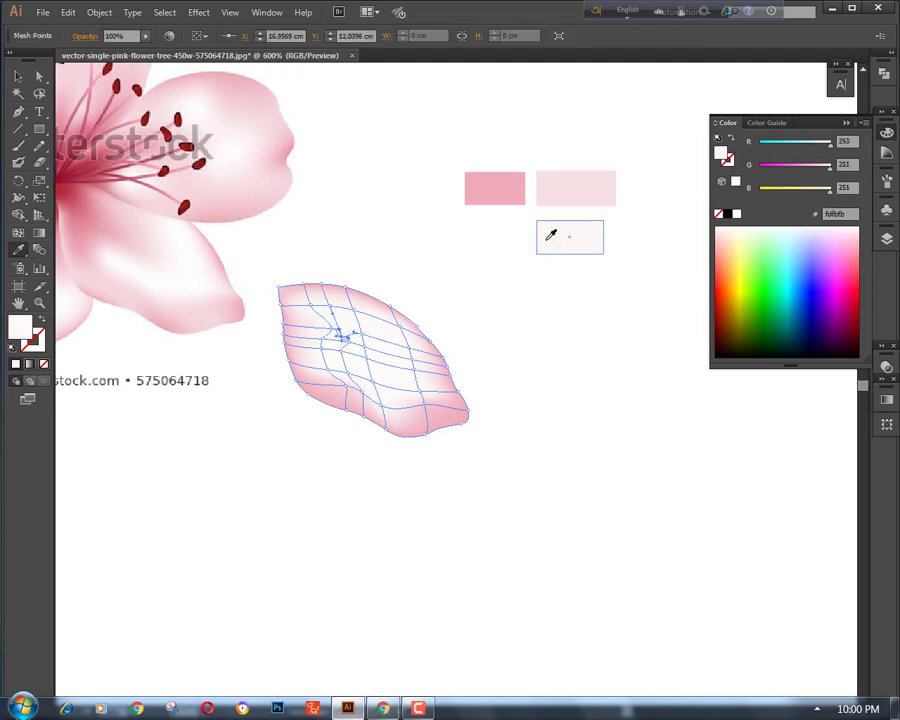
left_click(556, 195)
left_click(461, 277, "ctrl")
Colour the neighbouring mesh points along the petal's central fold with the light pink swatch (#f6dfe2)
left_click(349, 343, "ctrl")
left_click(349, 343)
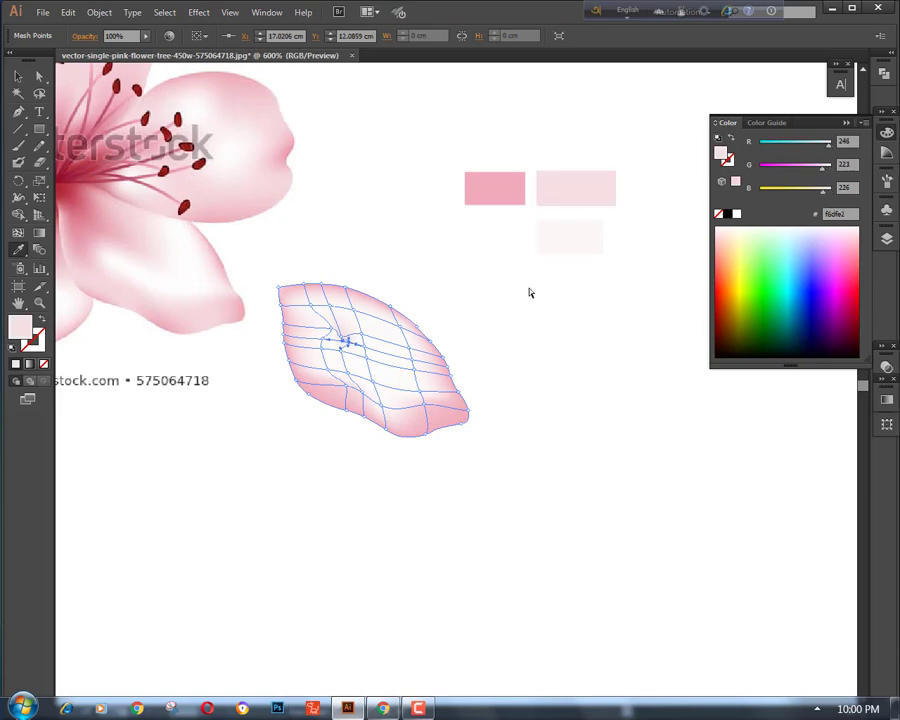
left_click(366, 359, "ctrl")
left_click(560, 197)
left_click(553, 320, "ctrl")
left_click(332, 329, "ctrl")
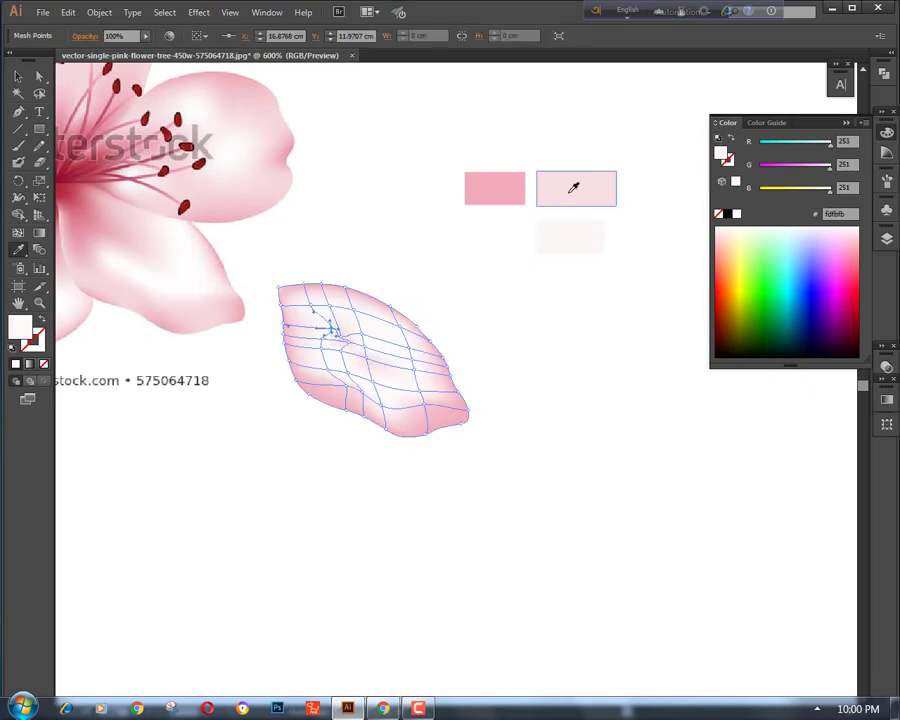
left_click(573, 189)
left_click(547, 347, "ctrl")
Spread out the crowded mesh points at the upper end of the petal's central fold, moving them toward the base
scroll(548, 350, "up", 1)
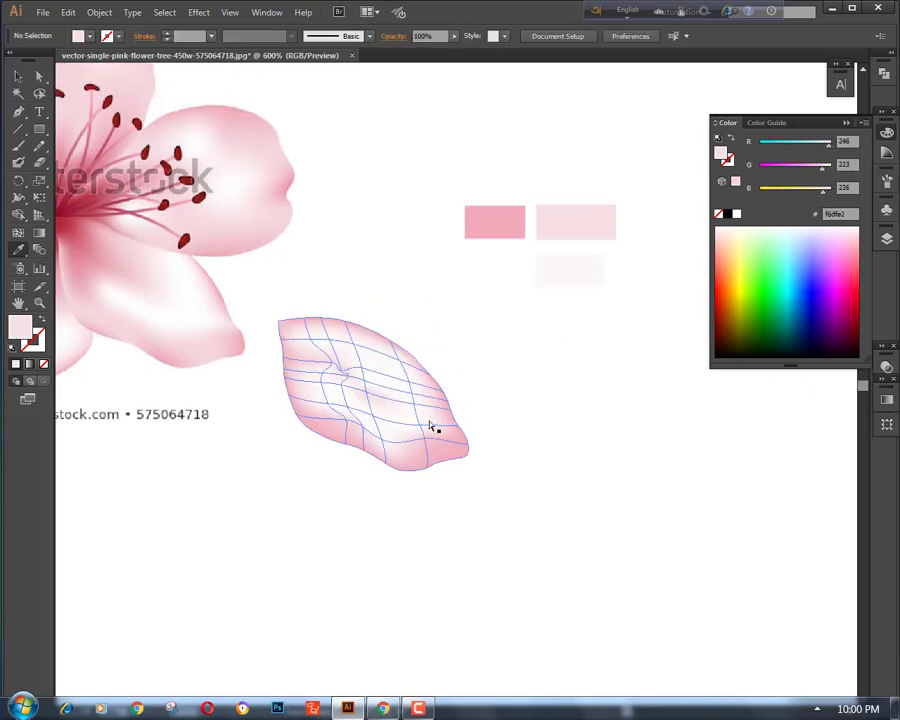
key("ctrl+plus")
key("ctrl+plus")
key("ctrl+plus")
left_click_drag(372, 390, 599, 382)
left_click(370, 338)
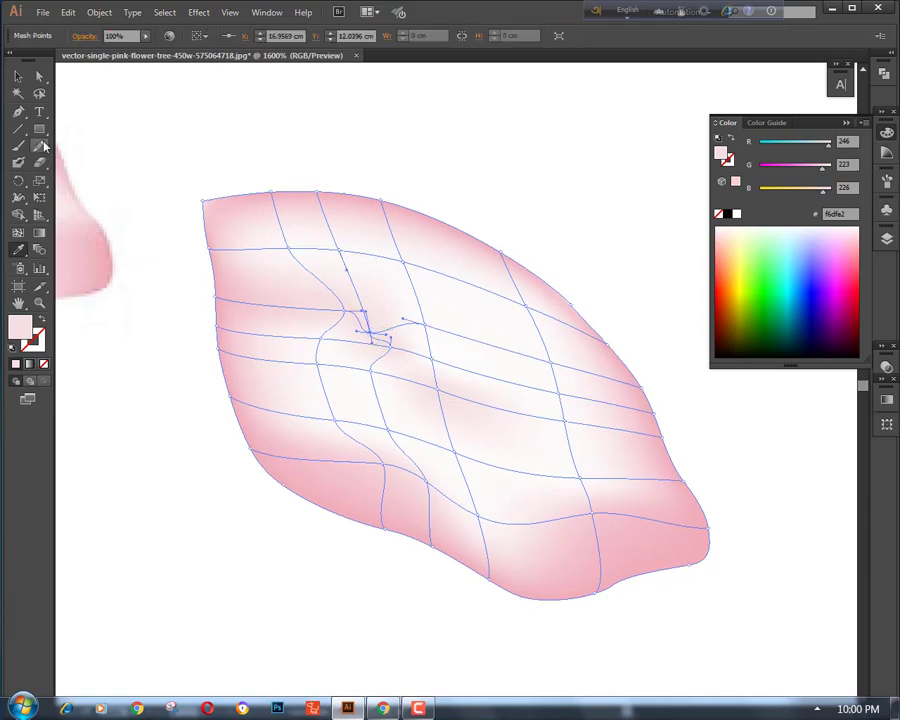
left_click_drag(368, 337, 331, 307)
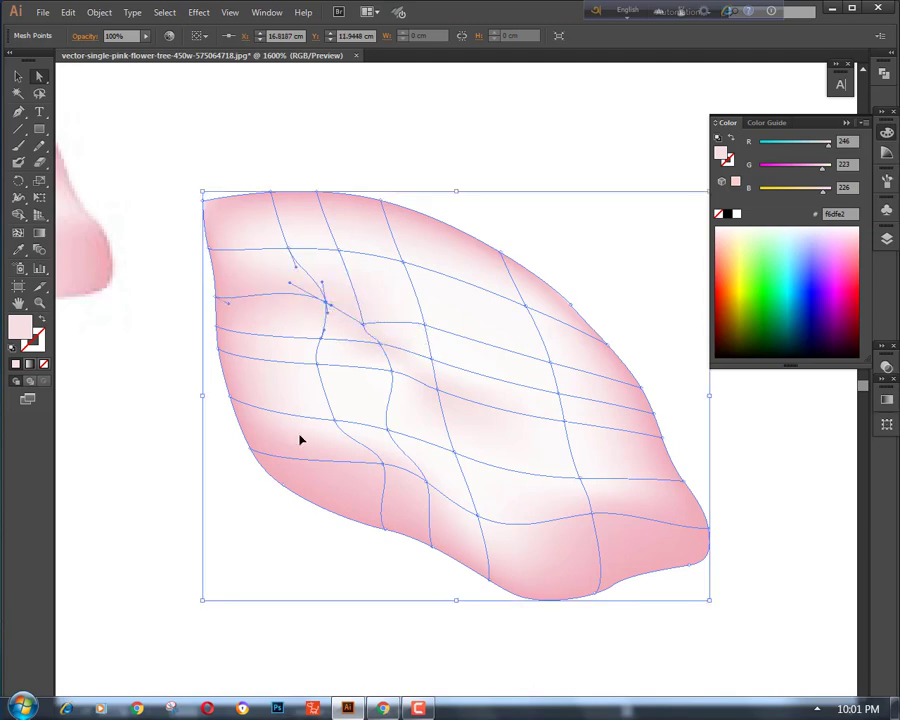
left_click(197, 465, "ctrl")
key("ctrl+minus")
key("ctrl+minus")
key("ctrl+minus")
key("ctrl+minus")
key("ctrl+plus")
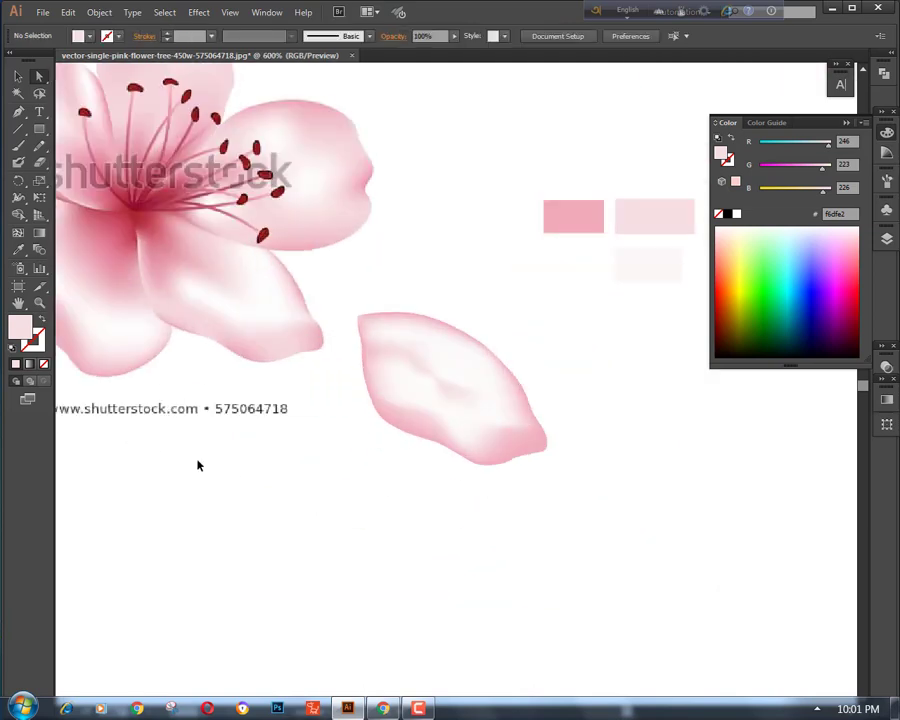
Tint the mesh point just below the middle of the petal's central fold very pale pink (#faeef0)
key("ctrl+plus")
left_click(420, 381, "ctrl")
key("ctrl+plus")
key("ctrl+plus")
key("ctrl+plus")
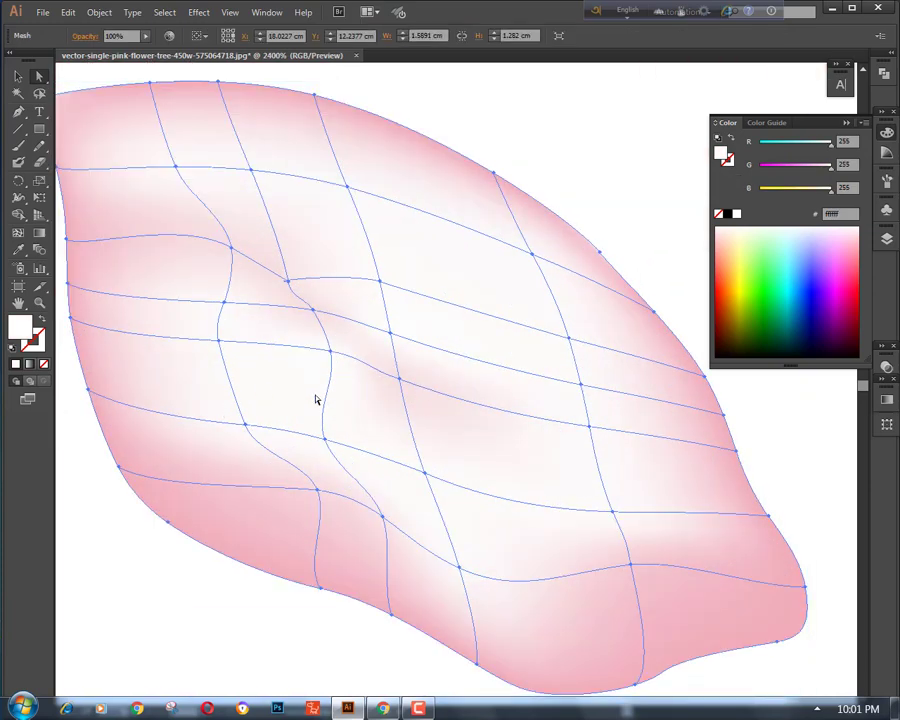
left_click(331, 356)
left_click(595, 167)
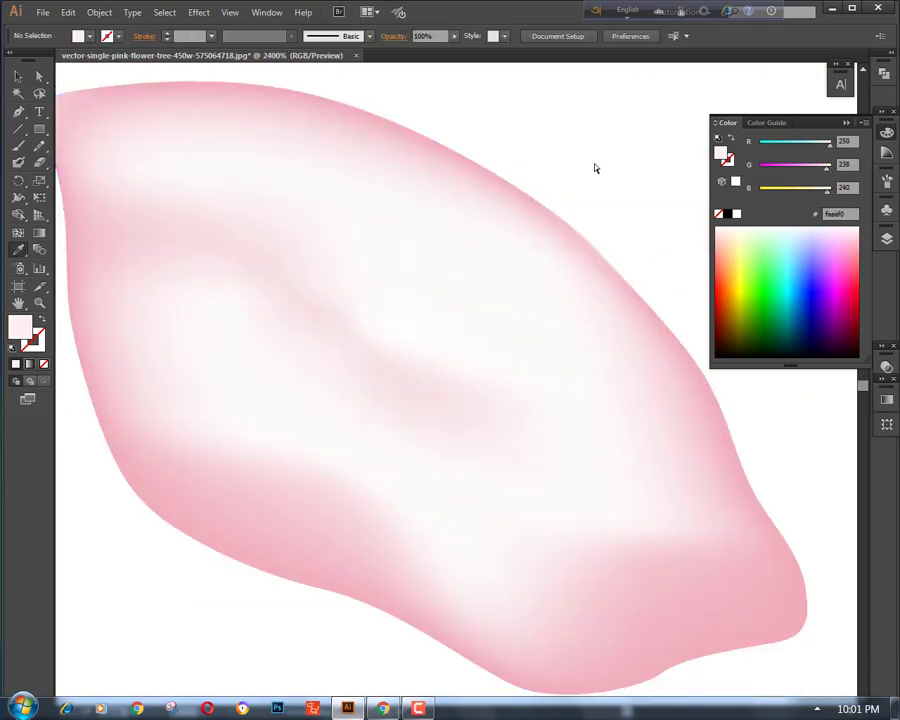
Colour the inner mesh point near the petal's base with the darkest pink swatch (#f0abb9)
key("ctrl+minus")
key("ctrl+minus")
key("ctrl+minus")
key("ctrl+minus")
key("ctrl+minus")
scroll(580, 452, "down", 2)
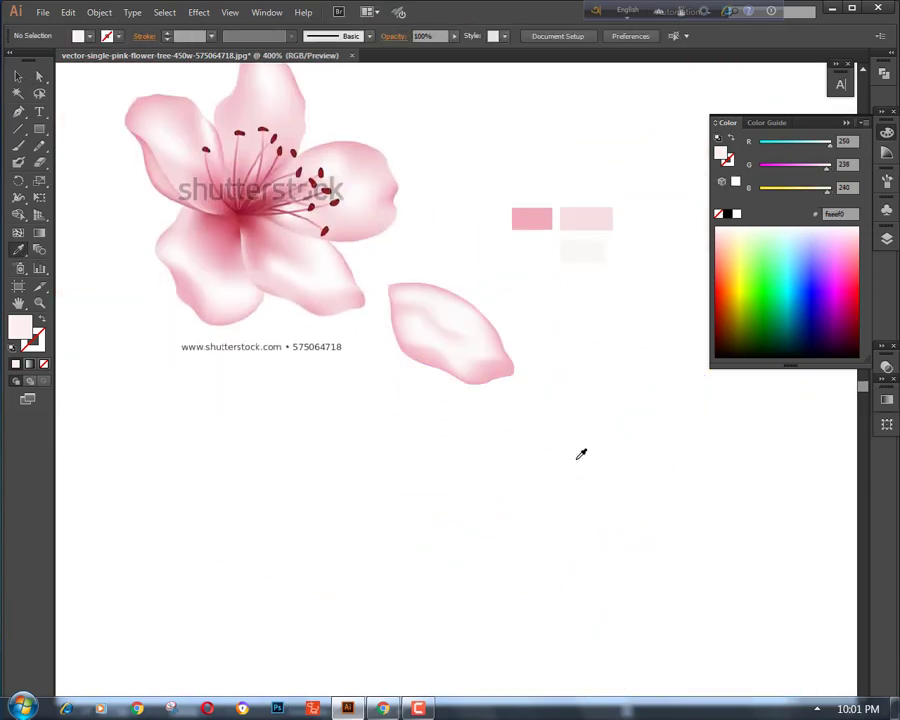
left_click(410, 296, "ctrl")
left_click(536, 221)
key("ctrl+shift+a")
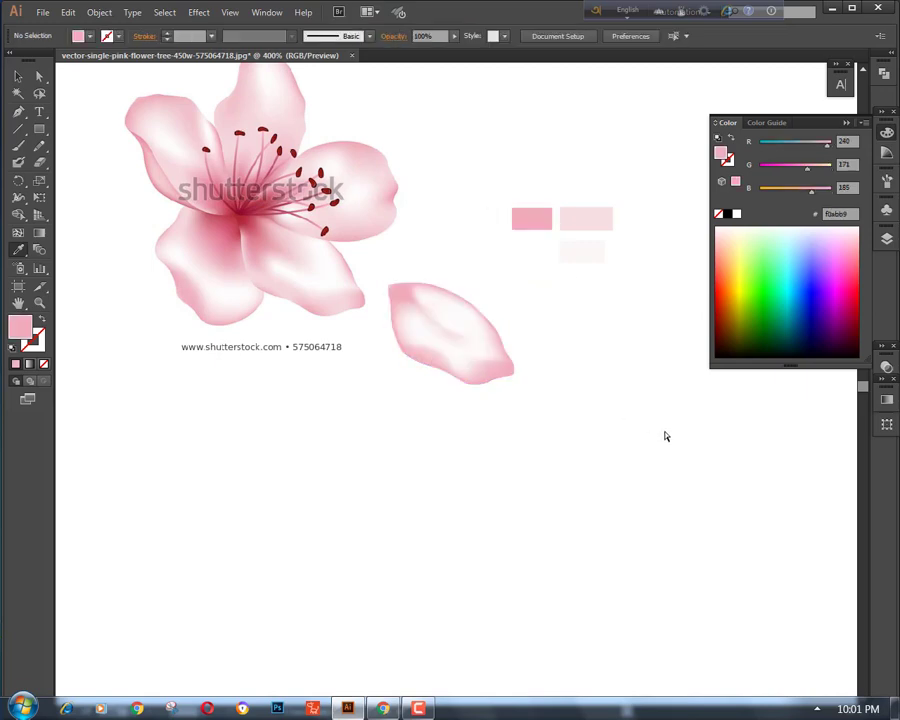
Move the shaded petal up to the lower right of the assembled flower, with its base near the centre
key("ctrl+minus")
key("ctrl+minus")
key("ctrl+minus")
key("ctrl+minus")
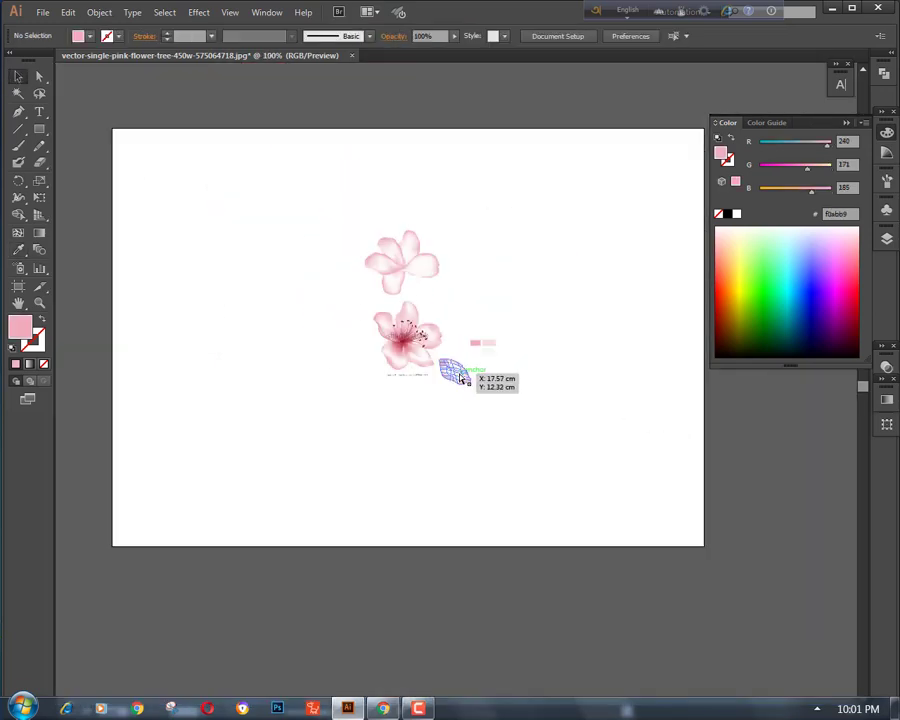
key("ctrl+plus")
key("ctrl+plus")
key("ctrl+plus")
key("ctrl+plus")
scroll(441, 382, "up", 5)
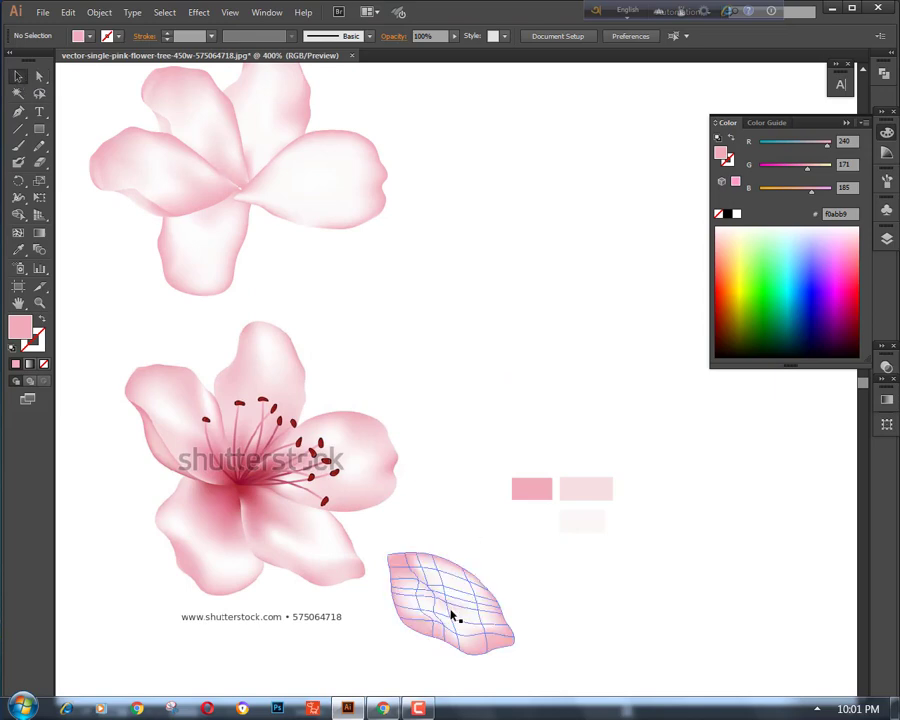
left_click_drag(458, 613, 300, 250)
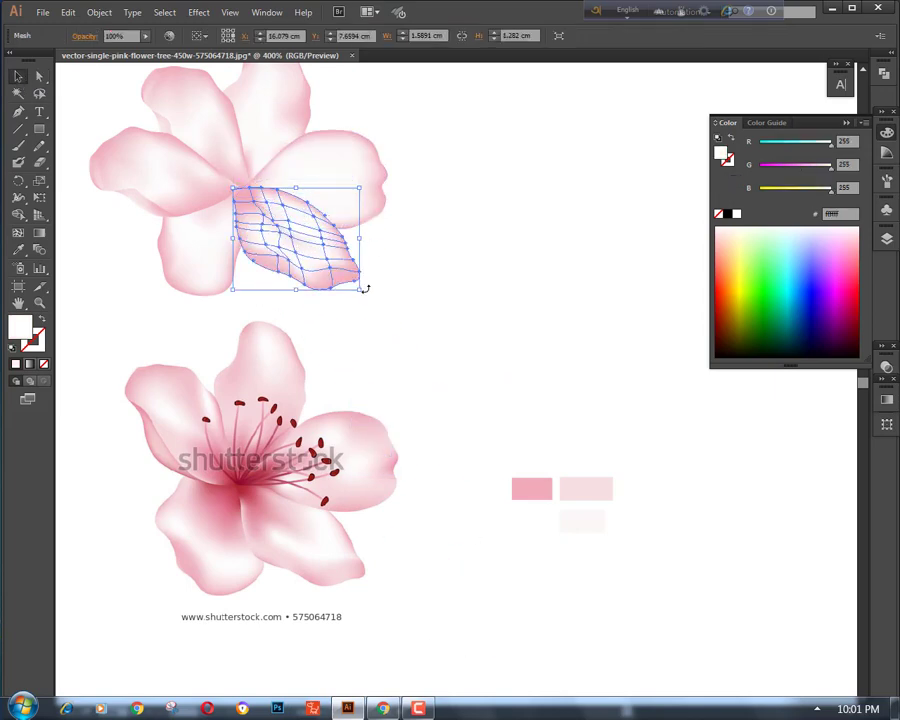
Rotate the petal clockwise and nudge it so its base meets the flower's centre
left_click_drag(366, 290, 342, 312)
left_click_drag(317, 247, 302, 262)
left_click(447, 276)
key("ctrl+minus")
key("ctrl+minus")
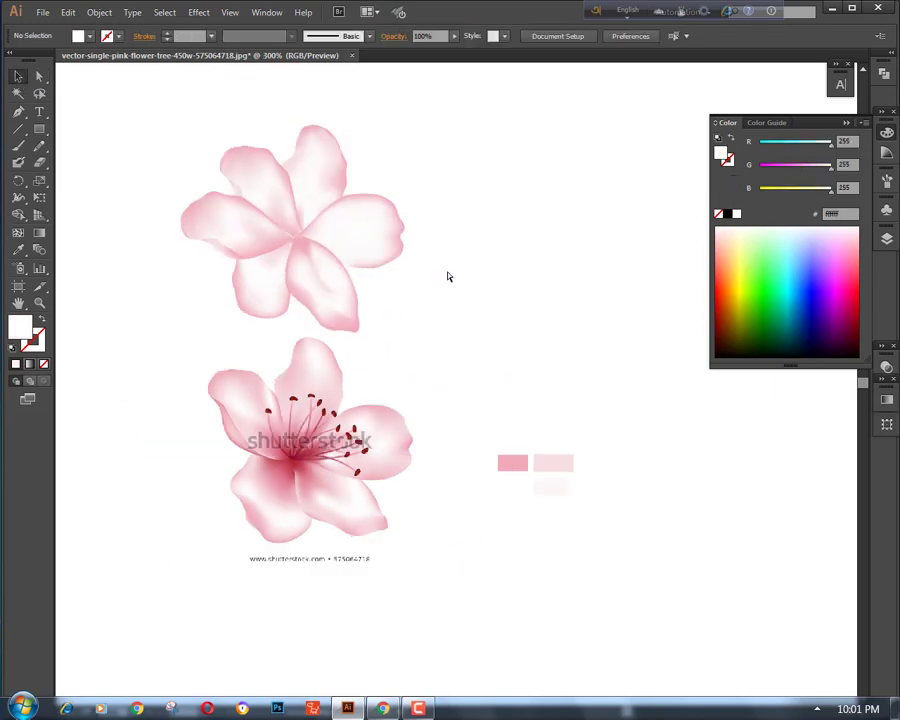
Compare the assembled flower's petal arrangement with the reference blossom
scroll(446, 364, "down", 4)
scroll(446, 364, "up", 1)
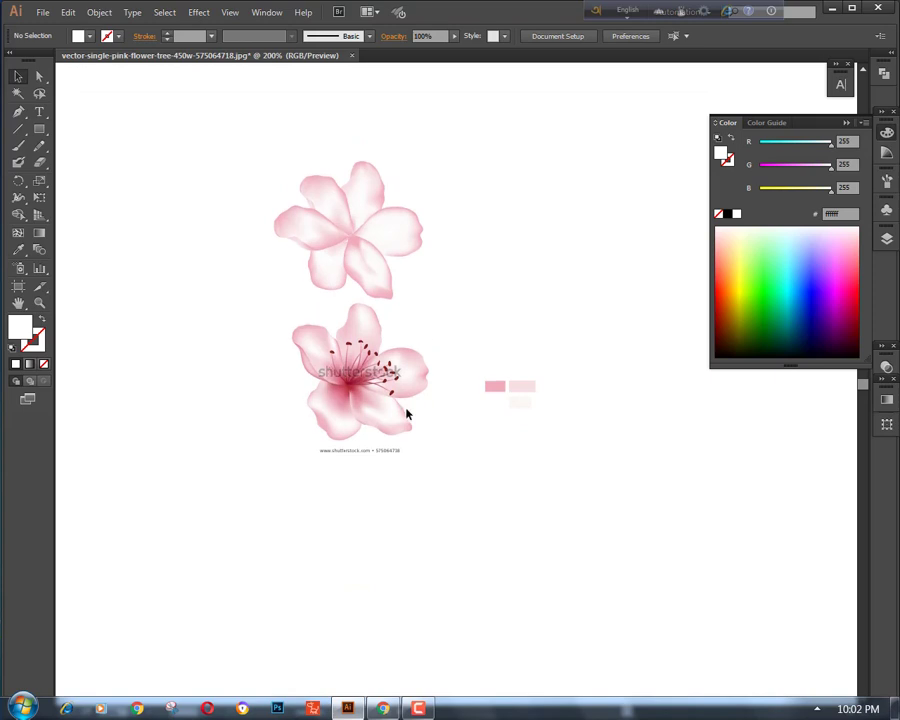
left_click(388, 274)
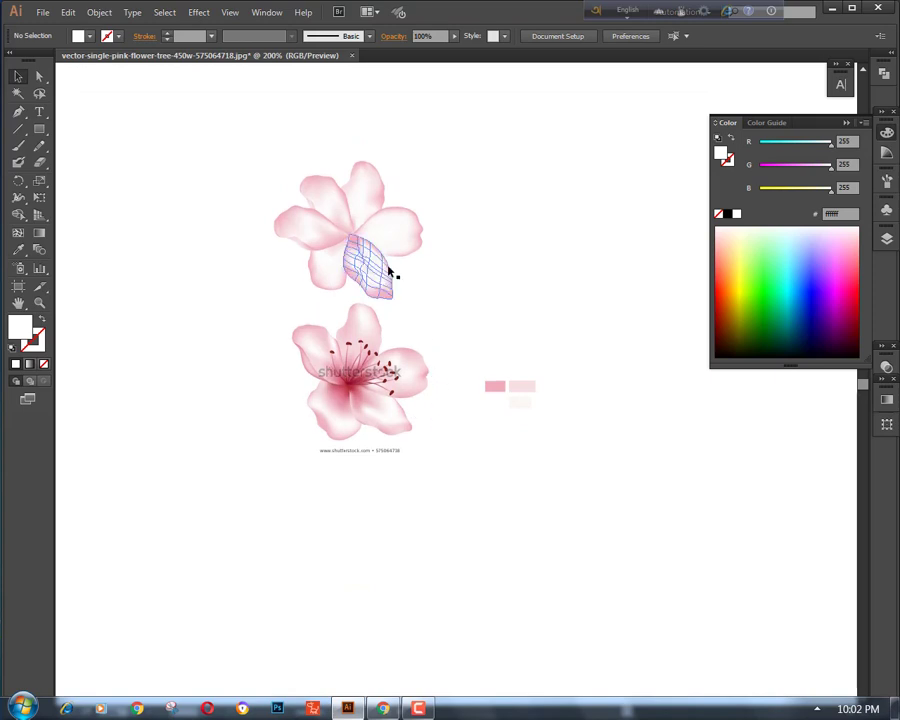
left_click(470, 333)
key("ctrl+plus")
key("ctrl+plus")
left_click_drag(324, 302, 460, 487)
key("ctrl+minus")
key("ctrl+minus")
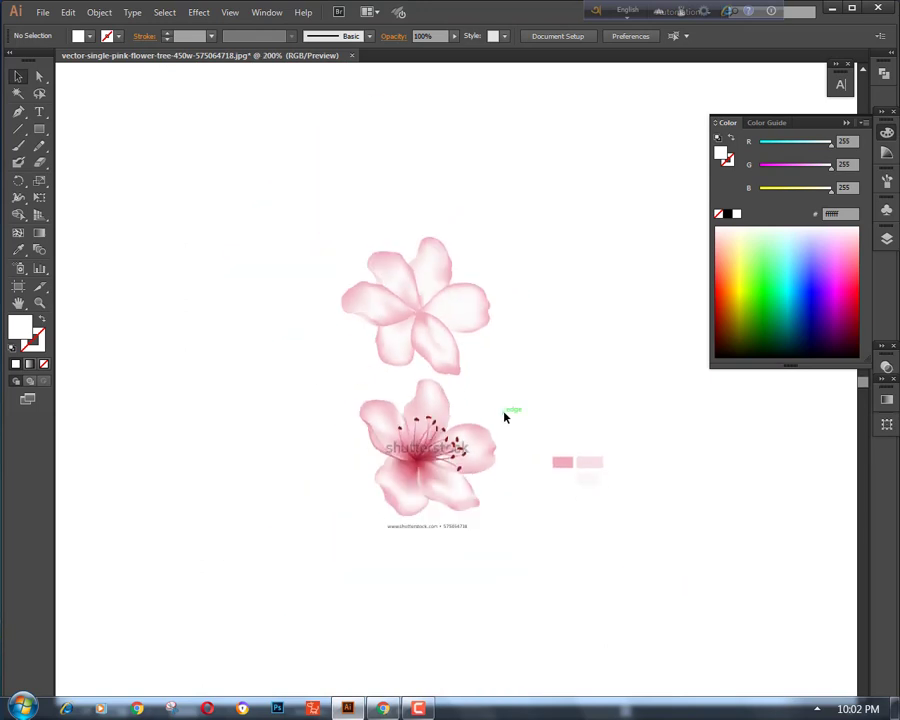
scroll(505, 414, "down", 1)
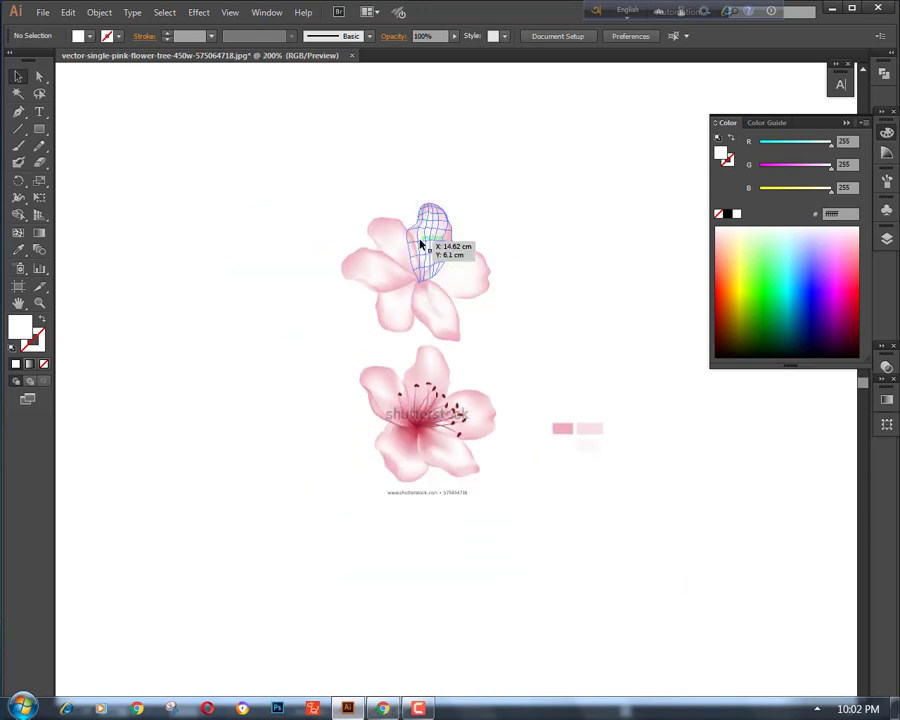
Move the left and bottom petals off the assembled flower and gather the bottom petal's upper mesh points into a narrow base
left_click_drag(420, 243, 294, 308)
left_click_drag(400, 322, 730, 466)
key("a")
key("ctrl+plus")
key("ctrl+plus")
key("ctrl+plus")
key("ctrl+plus")
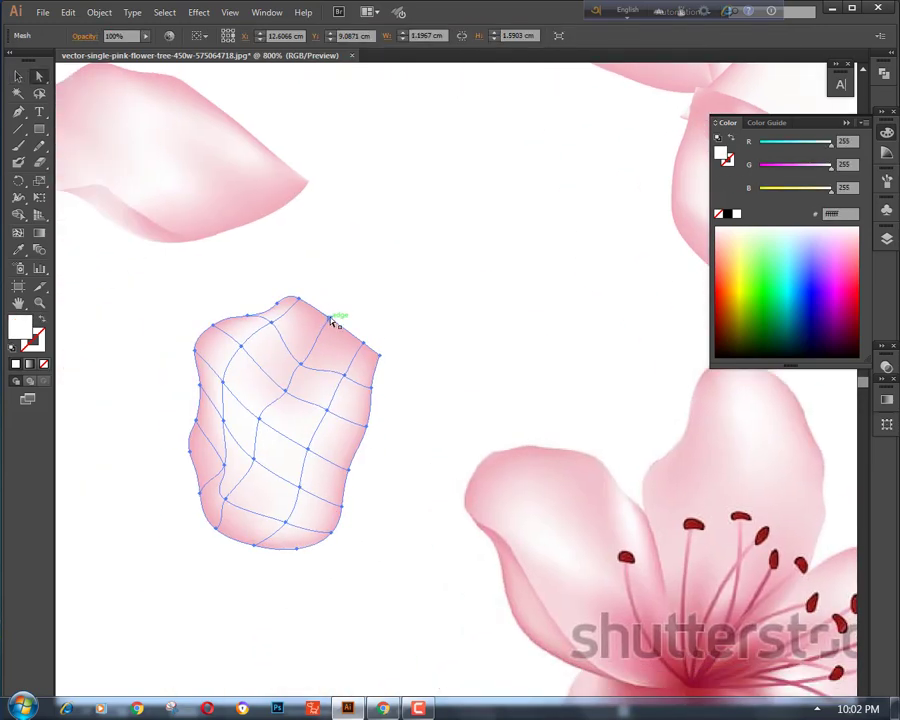
left_click_drag(333, 318, 343, 331)
left_click_drag(301, 304, 332, 331)
left_click_drag(297, 337, 325, 362)
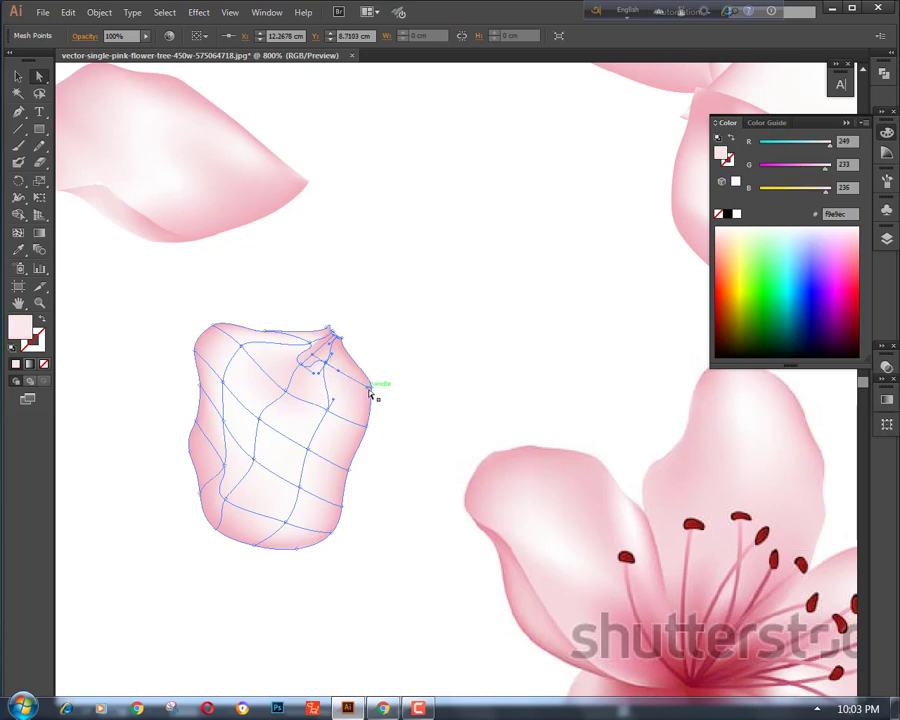
Pull the petal's upper-right edge points inward and tint the inner mesh point beside its base pink (#eeb0bc)
left_click_drag(369, 388, 351, 370)
left_click_drag(367, 427, 349, 405)
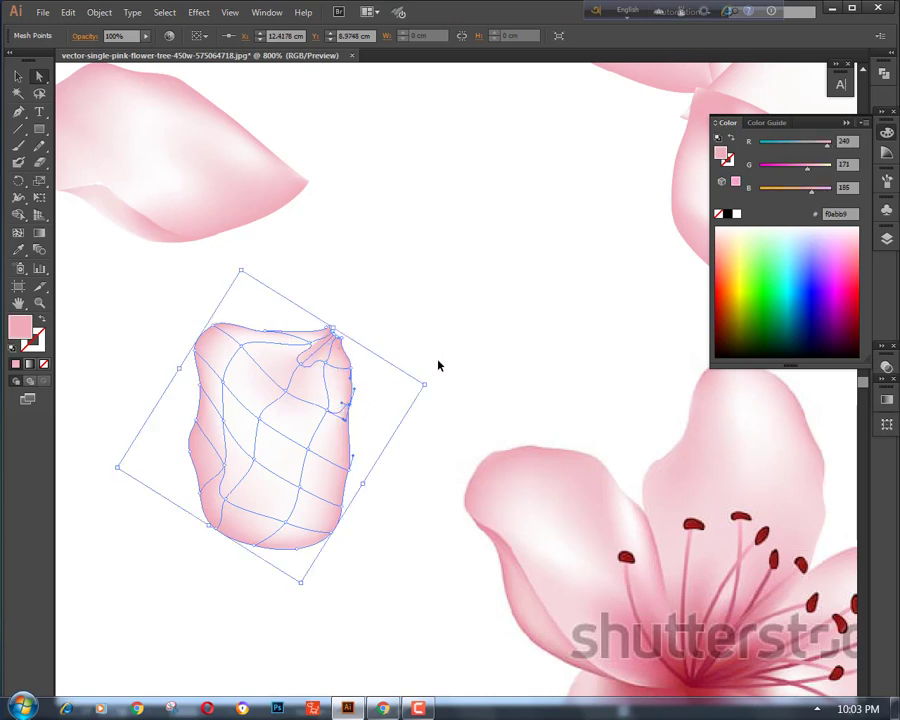
left_click(438, 366)
left_click(321, 366)
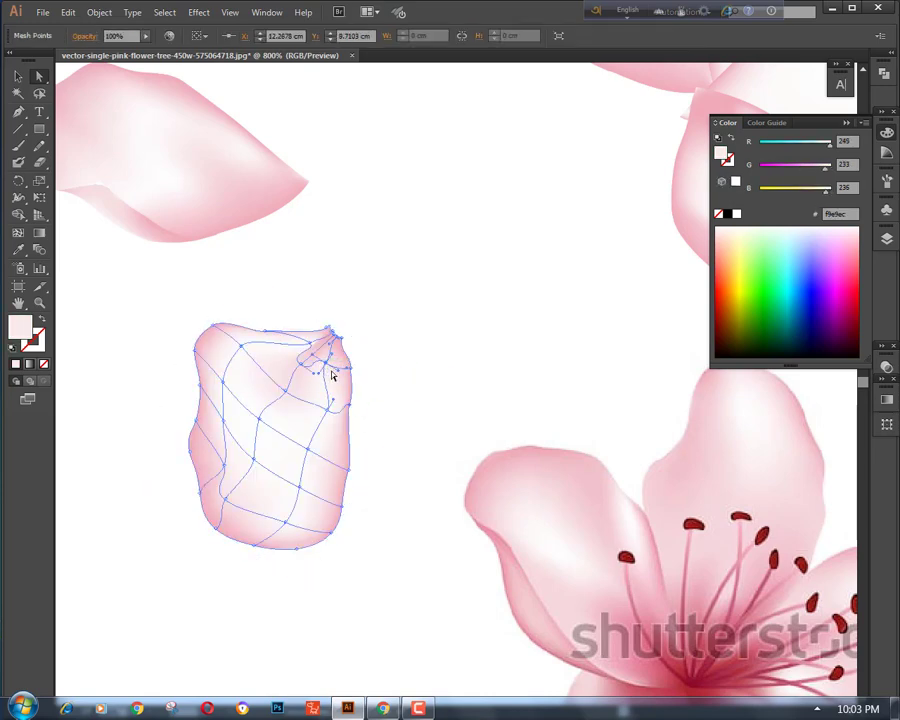
left_click(428, 356)
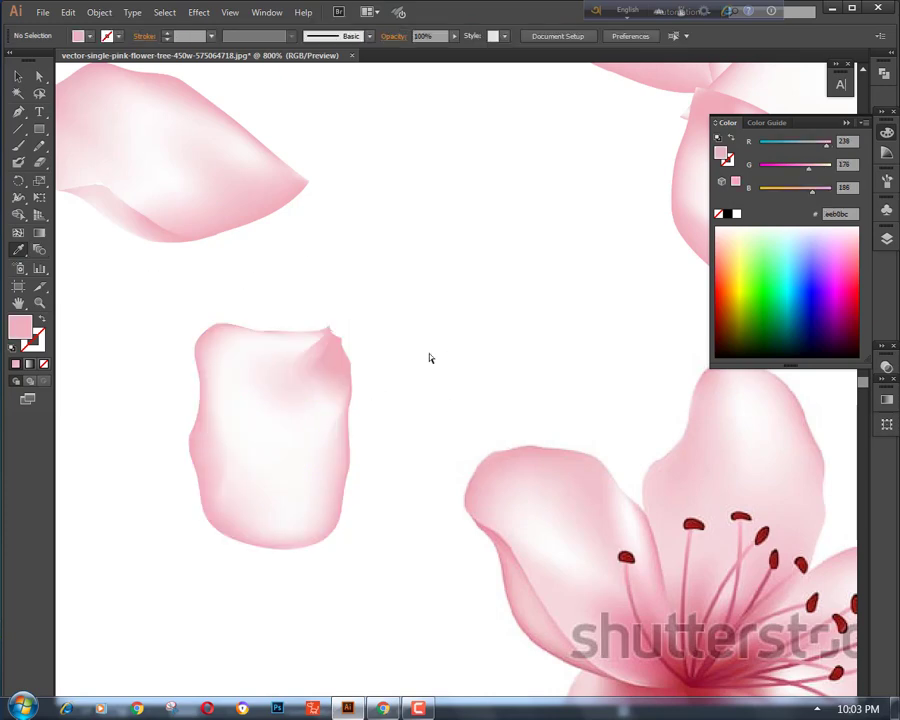
Move the reshaped petal back into the lower left of the assembled flower, with its base at the centre
key("ctrl+minus")
key("ctrl+minus")
key("ctrl+minus")
left_click(17, 75)
left_click_drag(391, 397, 522, 307)
left_click(424, 398)
left_click(497, 356)
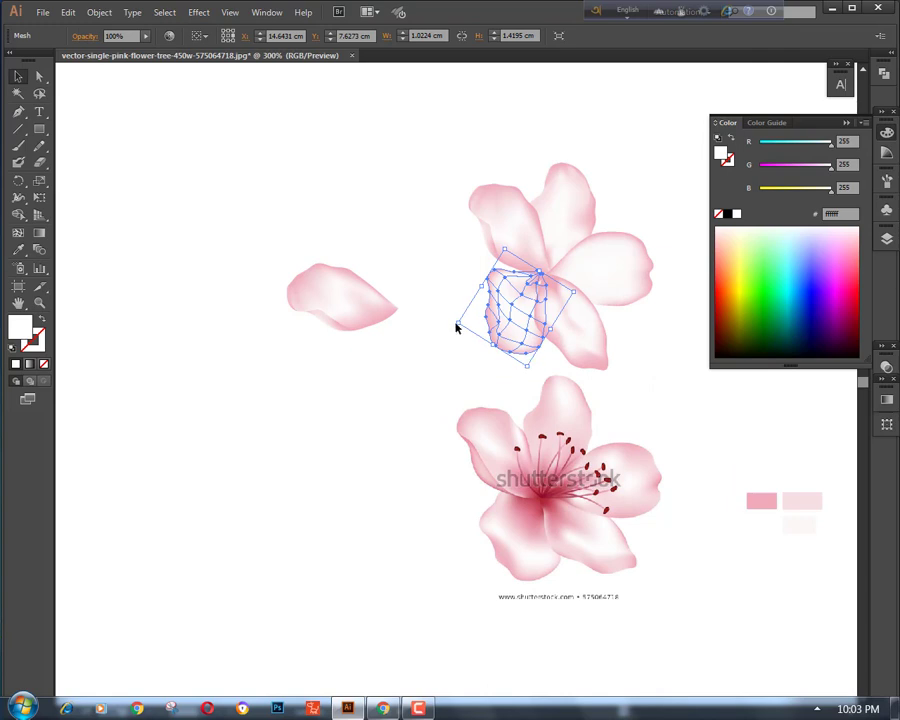
Rotate the lower-left petal slightly clockwise and nudge it into line with the flower's centre
left_click_drag(453, 323, 451, 311)
mouse_move(507, 312)
left_mouse_down()
mouse_move(494, 300)
mouse_move(500, 319)
mouse_move(509, 303)
mouse_move(503, 315)
left_mouse_up()
left_click(463, 372)
left_click(443, 387)
left_click(482, 385)
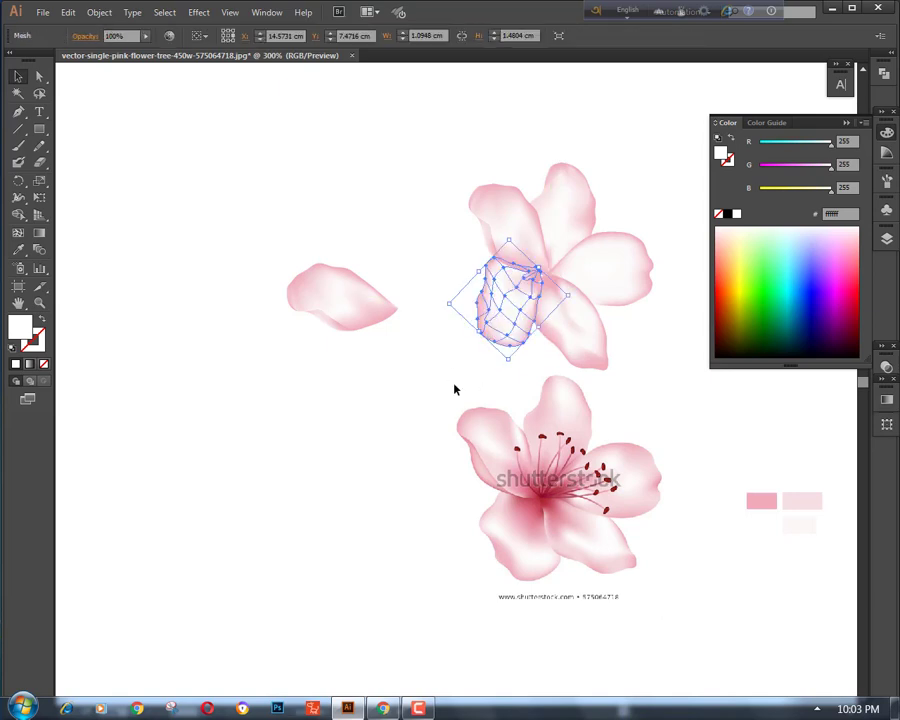
Move the narrow-based lower-left petal off the assembled flower and put the spare pointed petal in its place
left_click(454, 385)
scroll(454, 385, "down", 1)
scroll(454, 385, "up", 1)
left_click_drag(454, 390, 437, 360)
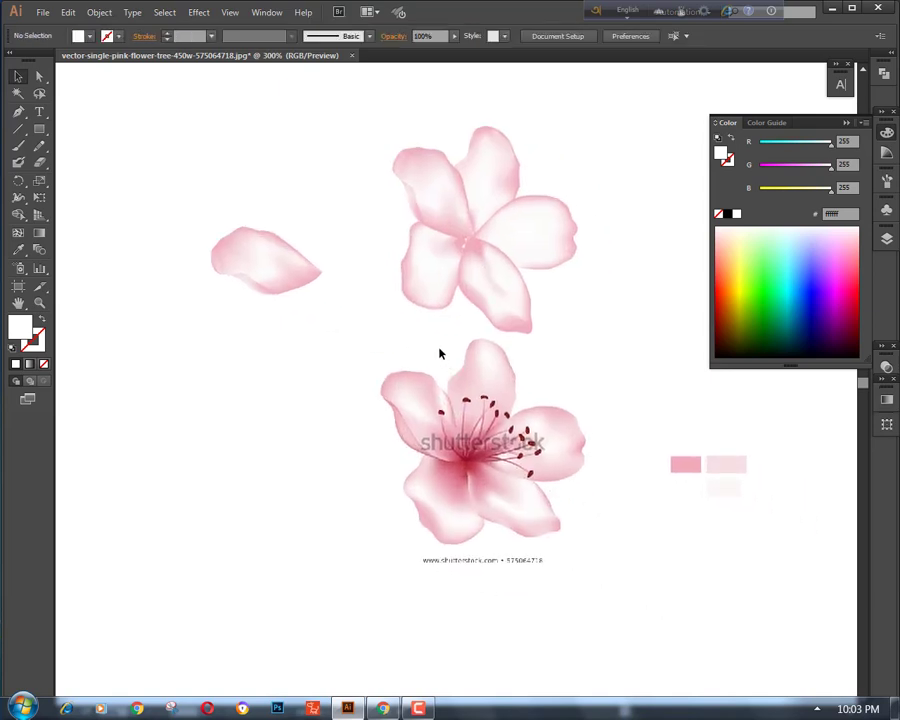
left_click_drag(430, 292, 255, 451)
left_click(266, 277)
left_click_drag(331, 271, 452, 258)
Send the new lower-left petal to the back, then rotate and nudge it so its tip meets the flower's centre
left_click(398, 403)
left_click(446, 255)
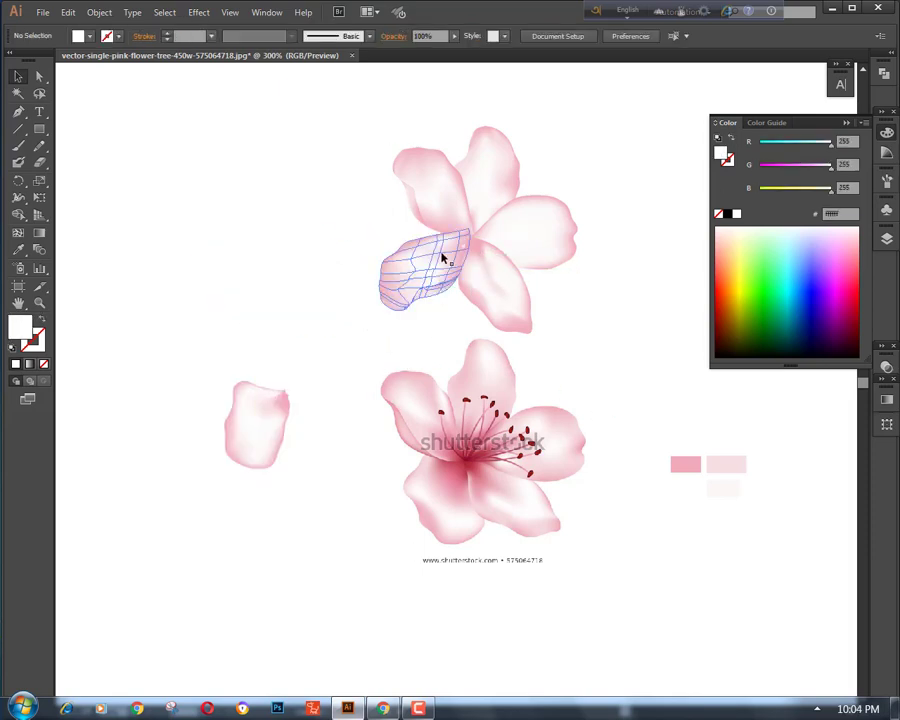
right_click(530, 331)
mouse_move(572, 422)
left_click(420, 474)
left_click(428, 318)
left_click(420, 284)
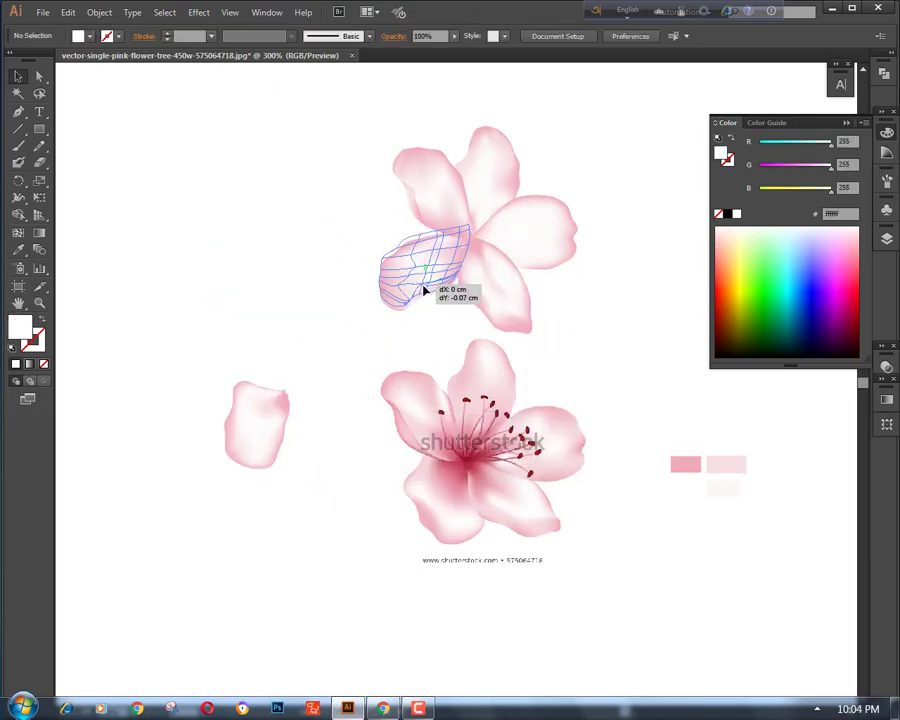
left_click_drag(376, 316, 363, 301)
mouse_move(423, 271)
left_mouse_down()
mouse_move(417, 259)
mouse_move(435, 260)
left_mouse_up()
left_click(573, 322)
Nudge the assembled flower's lower-right petal slightly upward, closer to the centre
left_click(543, 335)
mouse_move(491, 304)
left_mouse_down()
mouse_move(515, 327)
mouse_move(487, 298)
left_mouse_up()
key("ctrl+minus")
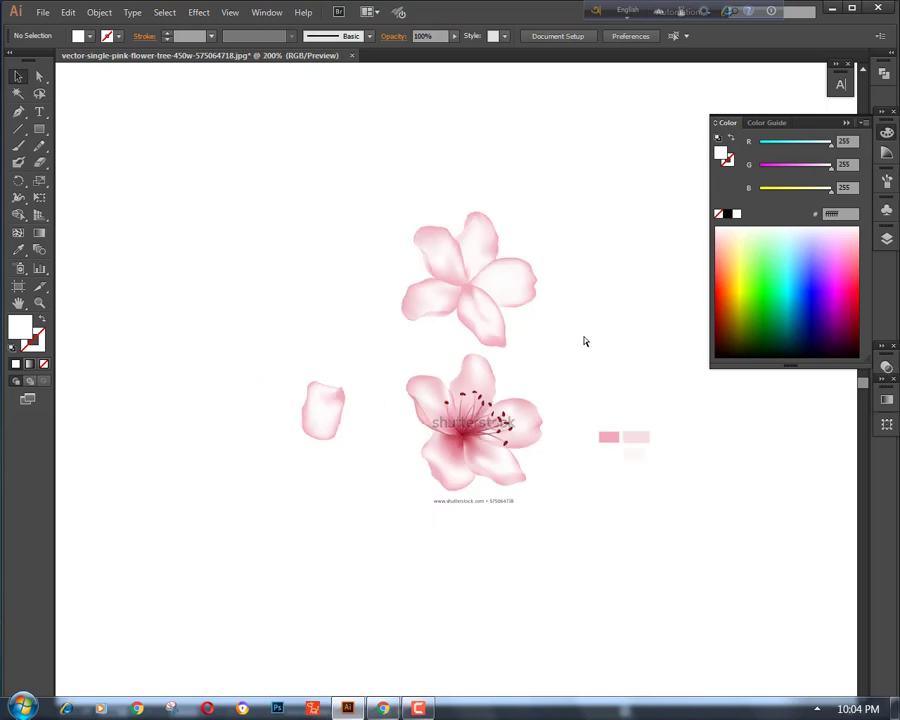
key("ctrl+equal")
scroll(372, 460, "down", 7)
scroll(325, 415, "up", 8)
Draw a circle on the empty canvas beside the flower and fill it with a white-to-black radial gradient
left_click_drag(40, 131, 80, 131)
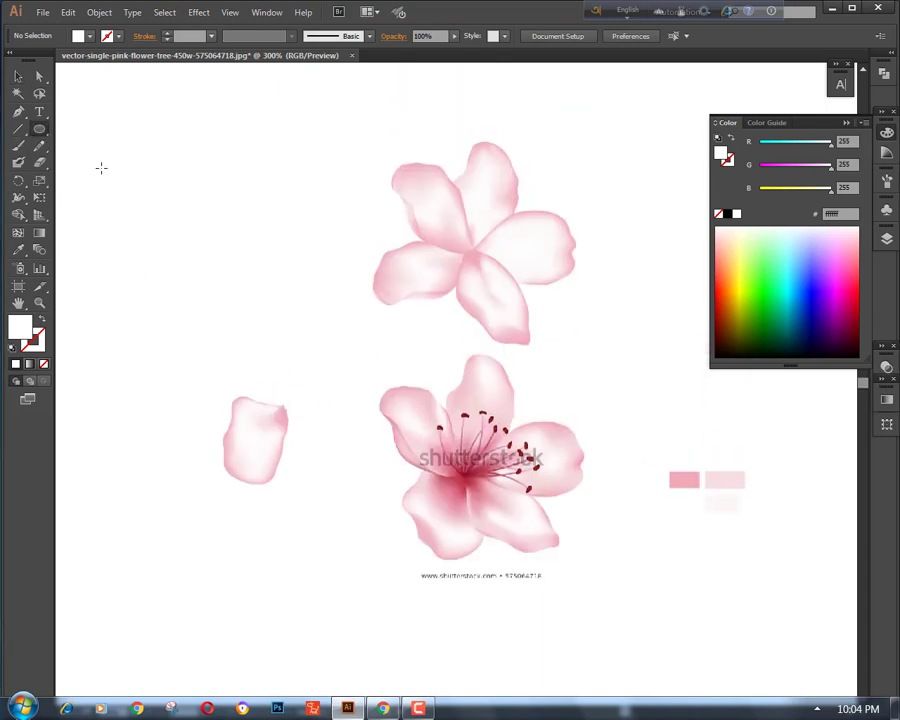
left_click_drag(171, 211, 263, 304)
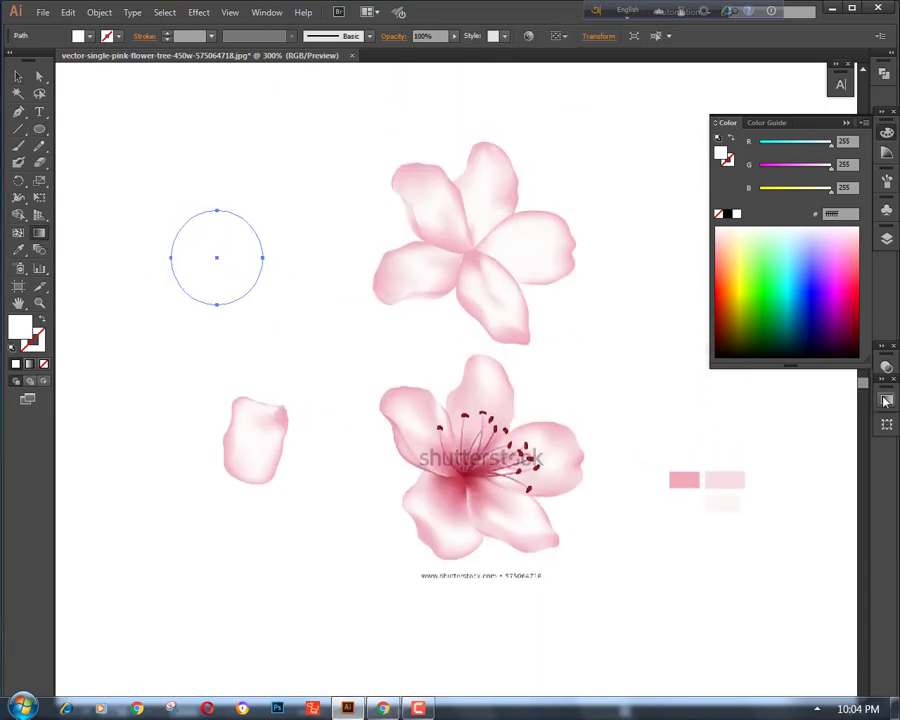
left_click(886, 400)
left_click(781, 496)
left_click(859, 407)
left_click(771, 437)
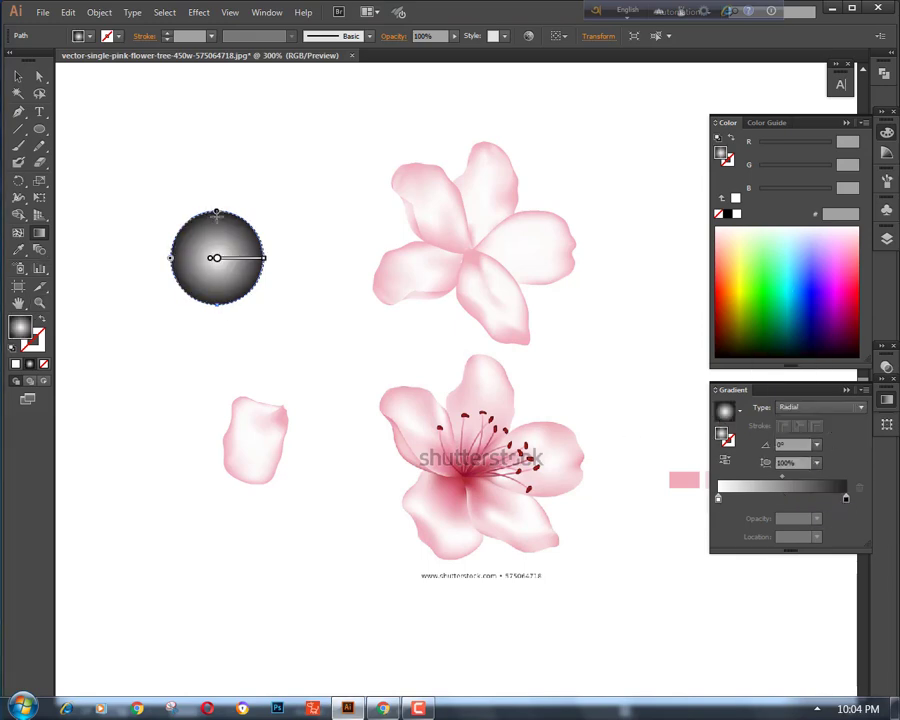
Set the opacity of the gradient's outer black stop to 0%
double_click(846, 499)
left_click(746, 526)
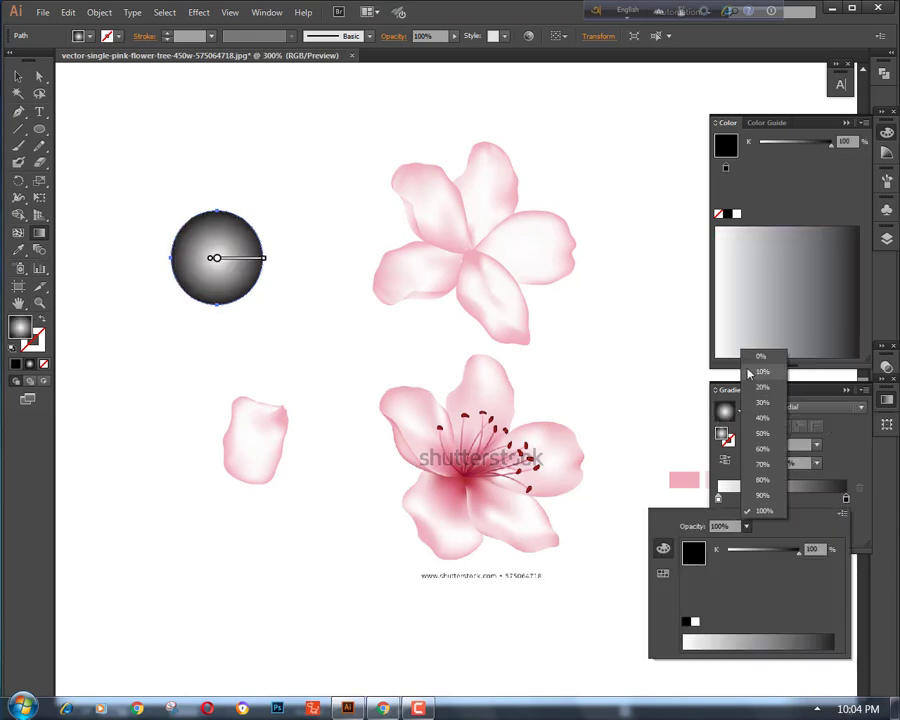
left_click(757, 357)
key("v")
key("g")
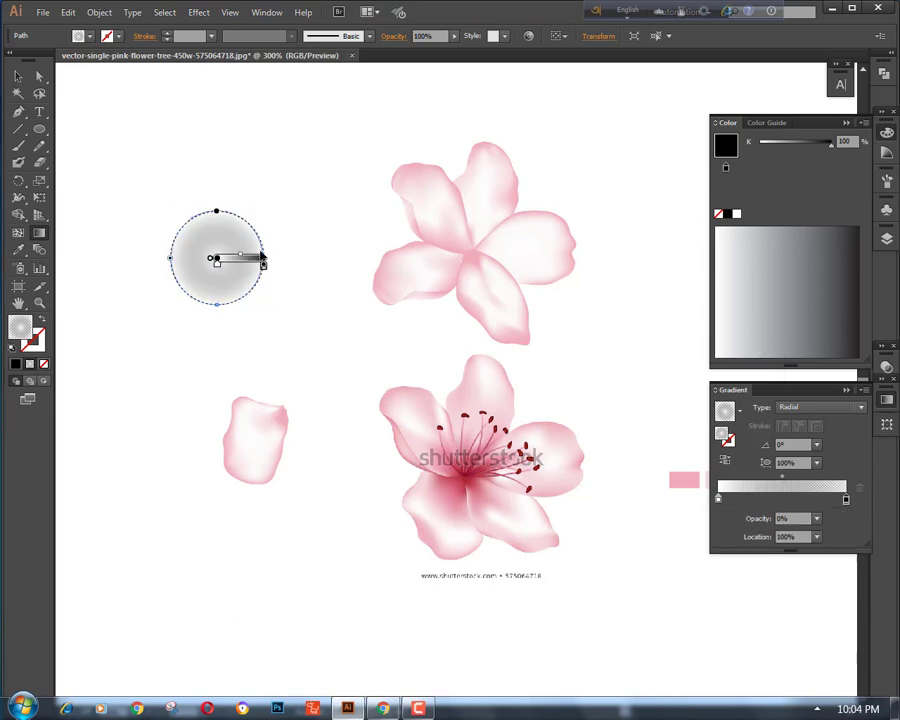
left_click(728, 459)
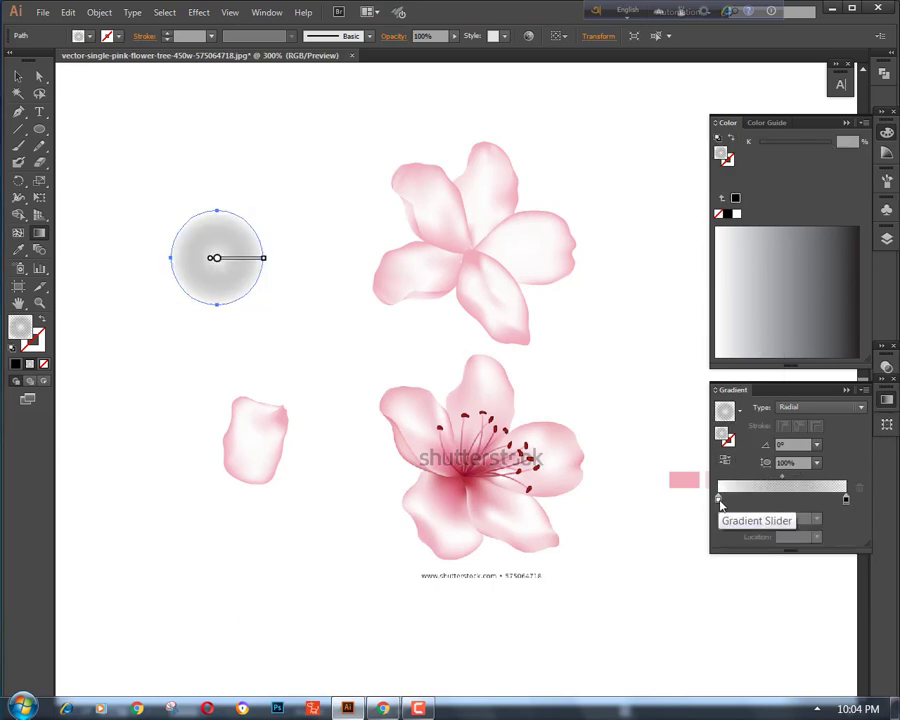
Recolour the circle's gradient with black for the inner stop and white for the transparent outer stop
double_click(718, 498)
left_click(686, 623)
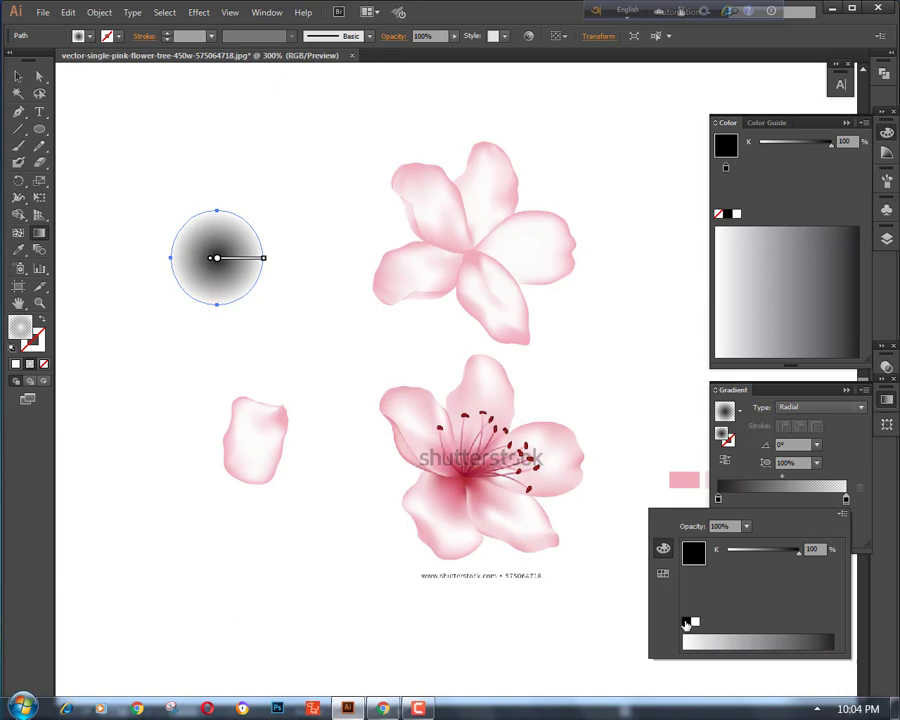
left_click(630, 425)
double_click(846, 501)
left_click(695, 623)
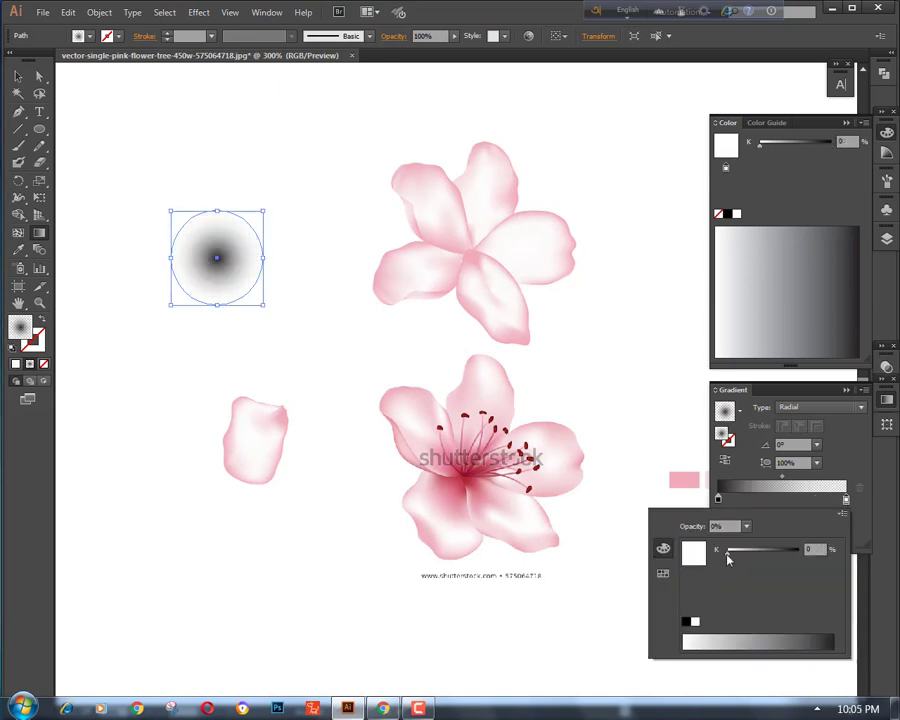
Move the gradient circle onto the centre of the assembled flower, where the petals meet
left_click(147, 229)
left_click_drag(264, 258, 476, 252)
left_click(15, 74)
left_click(607, 161)
key("ctrl+minus")
key("ctrl+plus")
key("ctrl+plus")
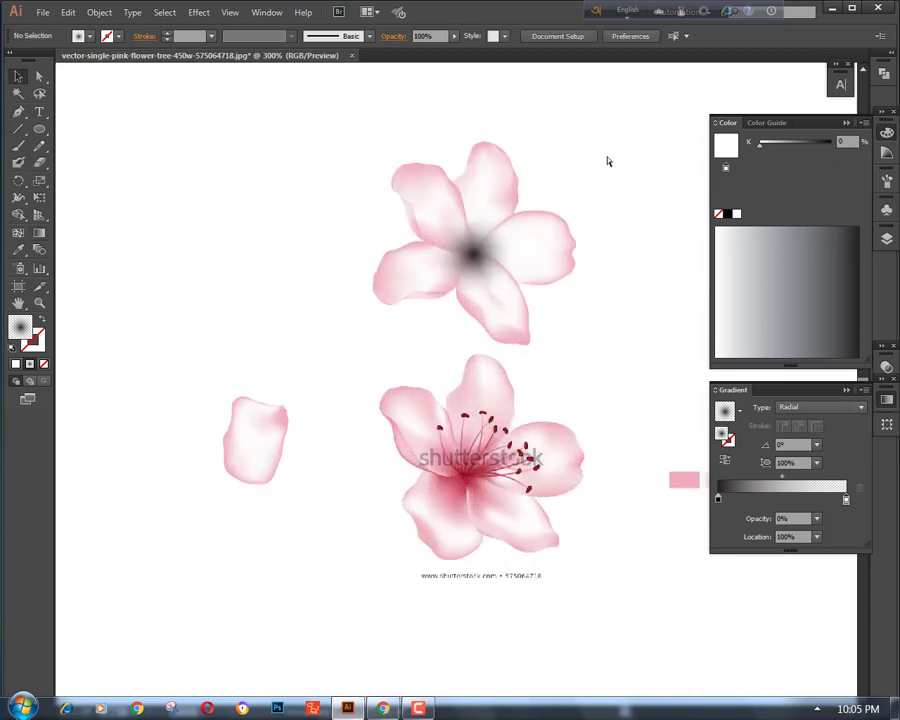
Extend the radial gradient slightly toward the edge of the flower's centre circle
left_click_drag(629, 275, 514, 342)
left_click(366, 281)
left_click(39, 232)
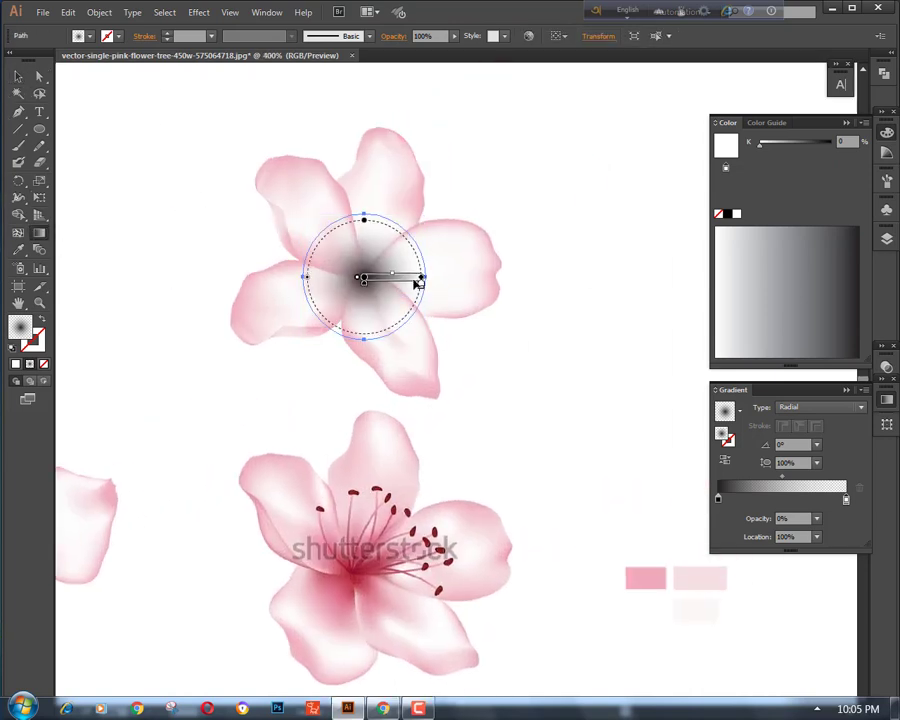
mouse_move(422, 277)
left_mouse_down()
mouse_move(452, 281)
mouse_move(426, 284)
left_mouse_up()
key("v")
left_click(515, 202)
left_click(360, 279)
left_click(39, 232)
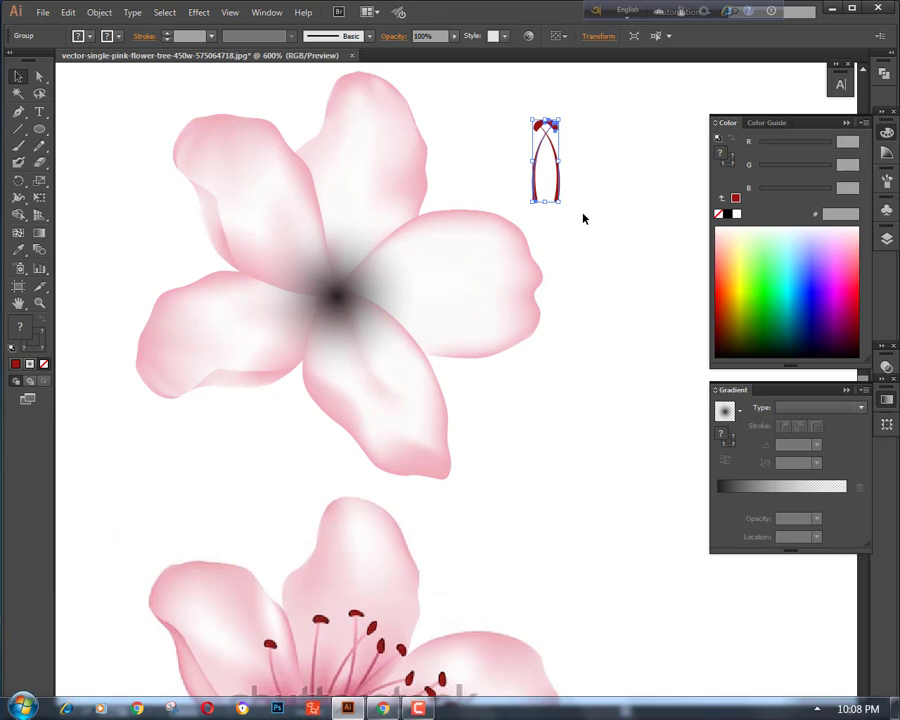
Nudge the mirrored stamen horizontally until its base meets the other stamen's base, and group the two
key("Right")
key("Right")
key("Right")
key("Right")
key("Right")
key("Right")
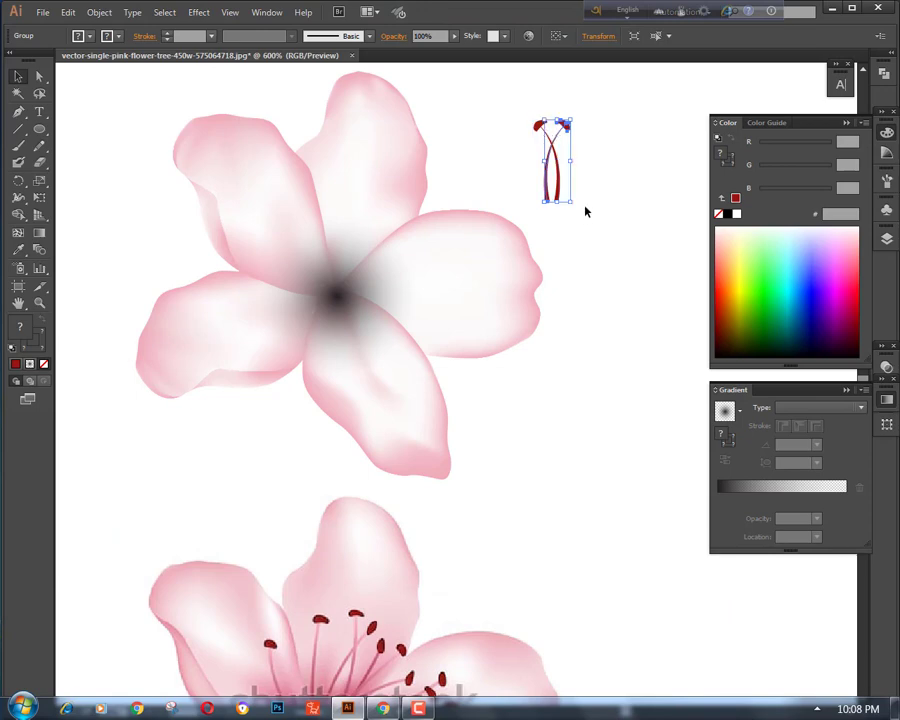
left_click(600, 187)
left_click_drag(512, 109, 617, 175)
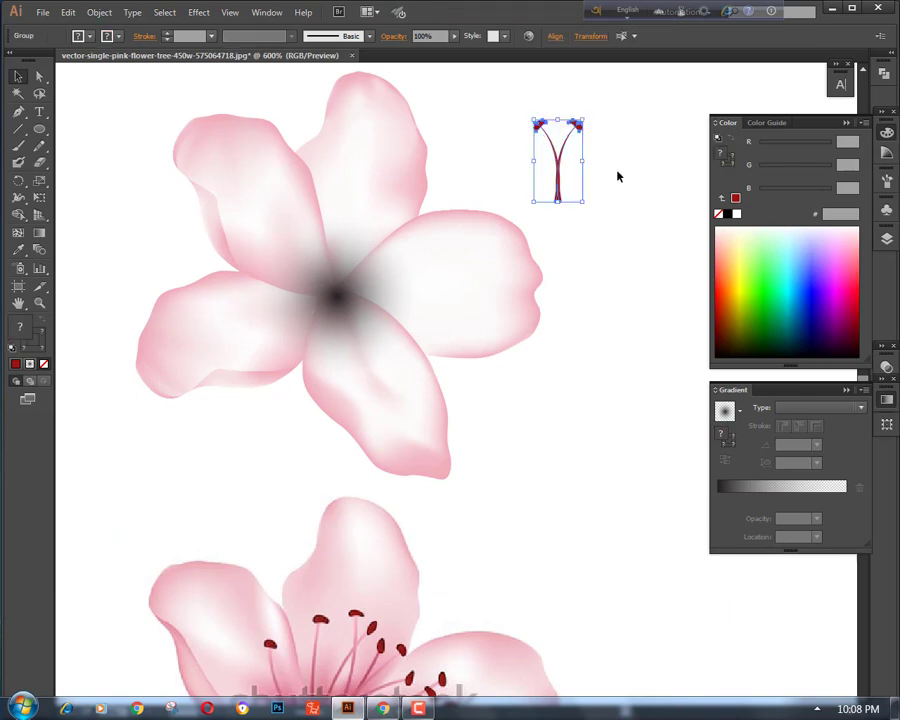
right_click(629, 115)
left_click(677, 191)
Rotate the stamen pair clockwise to point to the upper right and place its base at the flower's centre
left_click(585, 135)
left_click(578, 126)
left_click_drag(597, 118, 615, 157)
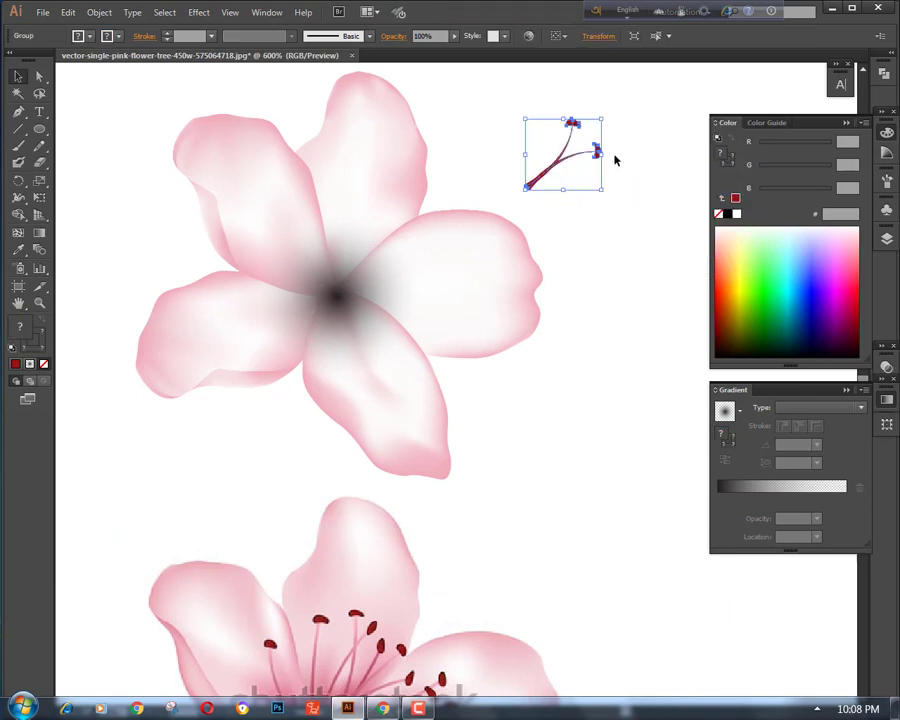
left_click_drag(530, 185, 329, 292)
left_click(597, 201)
scroll(560, 250, "down", 2)
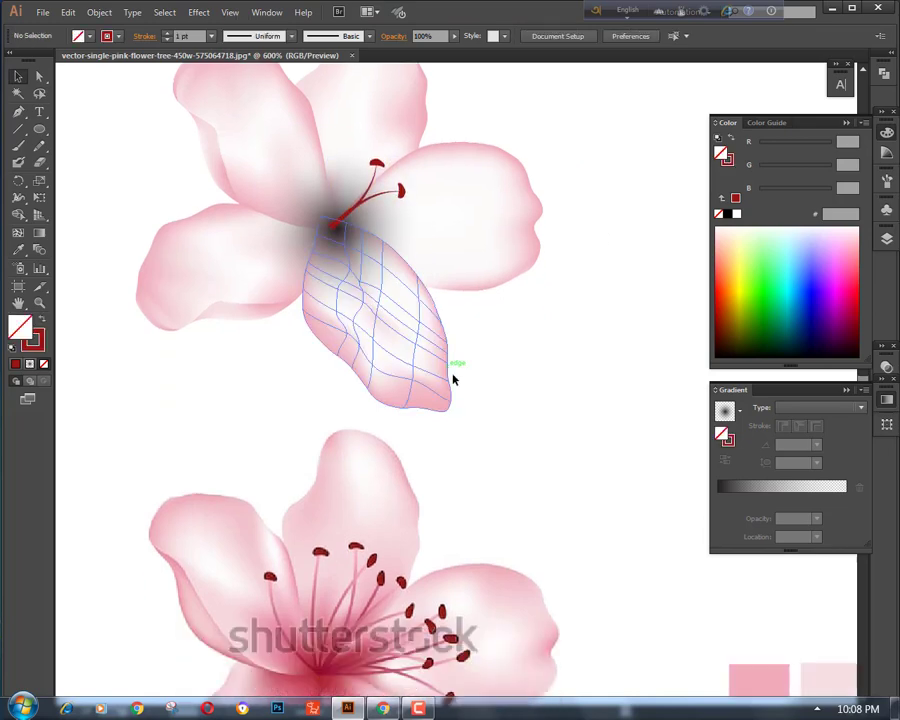
Create a reflected copy of the stamen pair across the horizontal axis
left_click(348, 219)
left_click(99, 12)
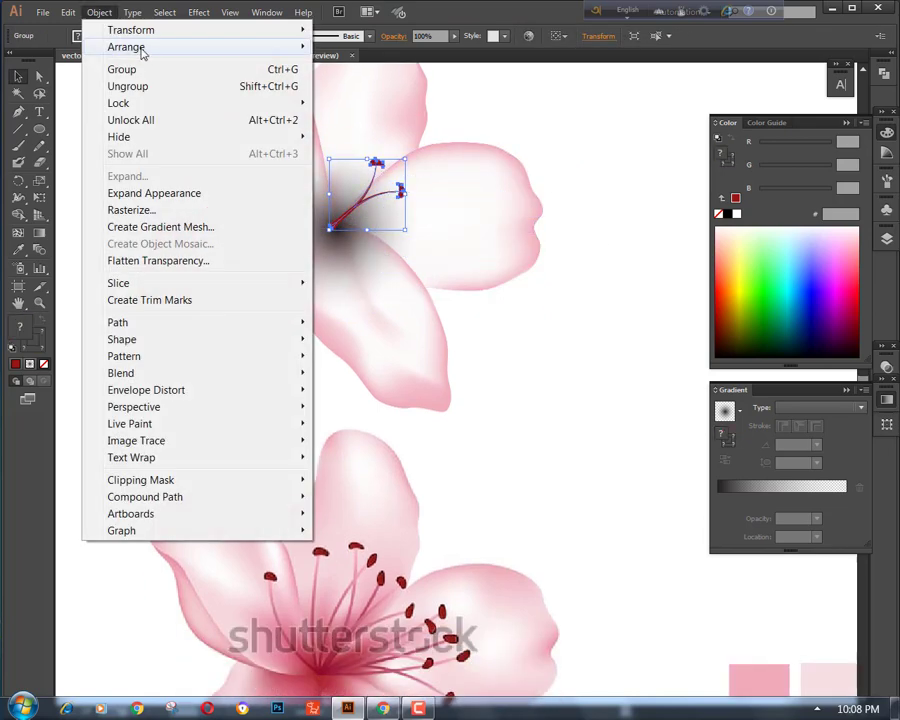
mouse_move(141, 31)
left_click(372, 89)
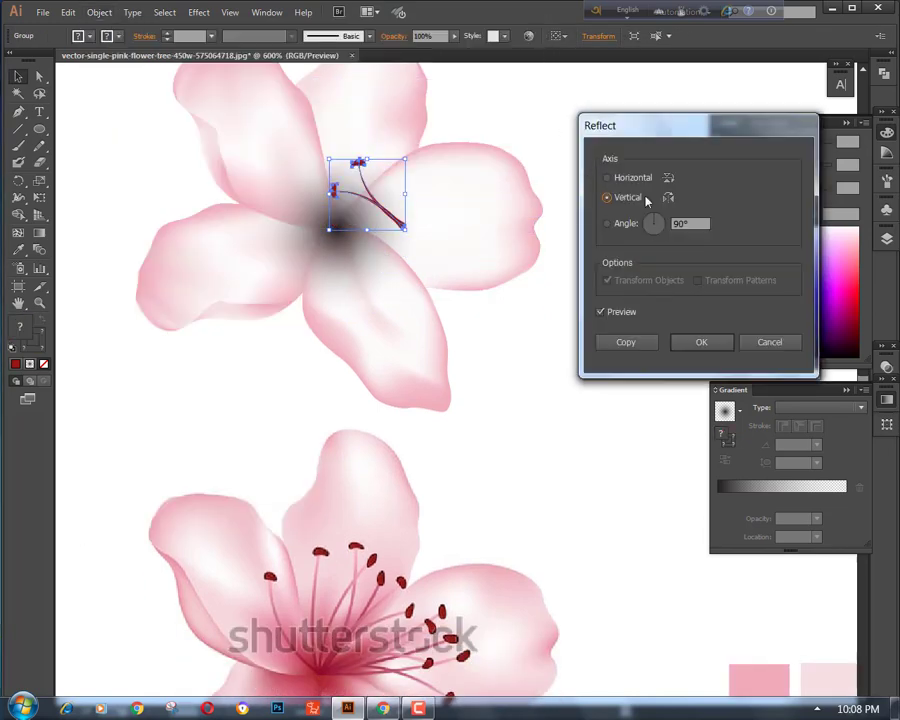
left_click(600, 313)
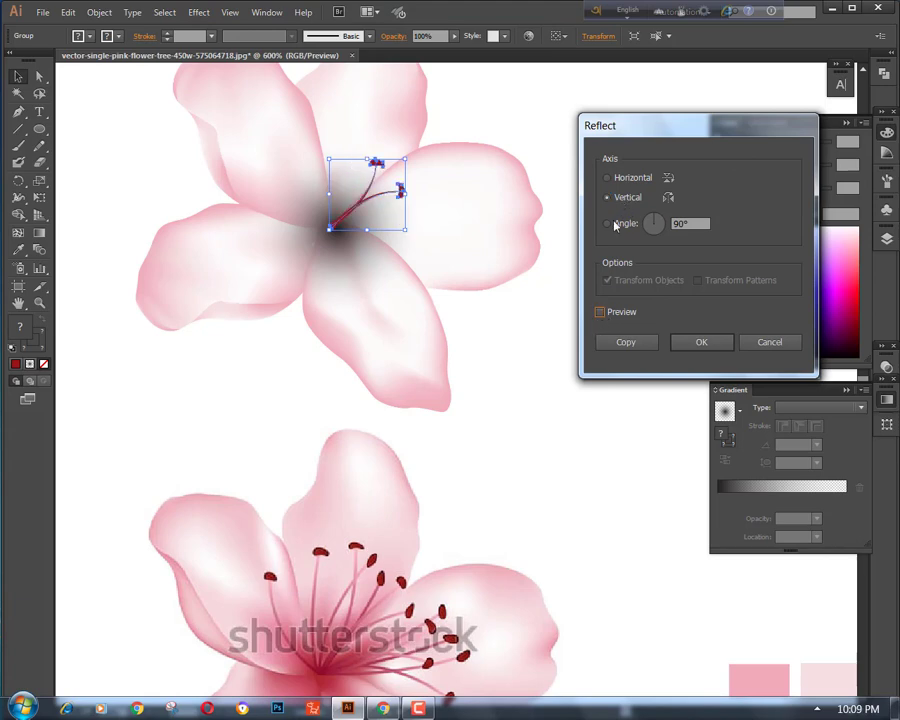
left_click(601, 313)
left_click(626, 342)
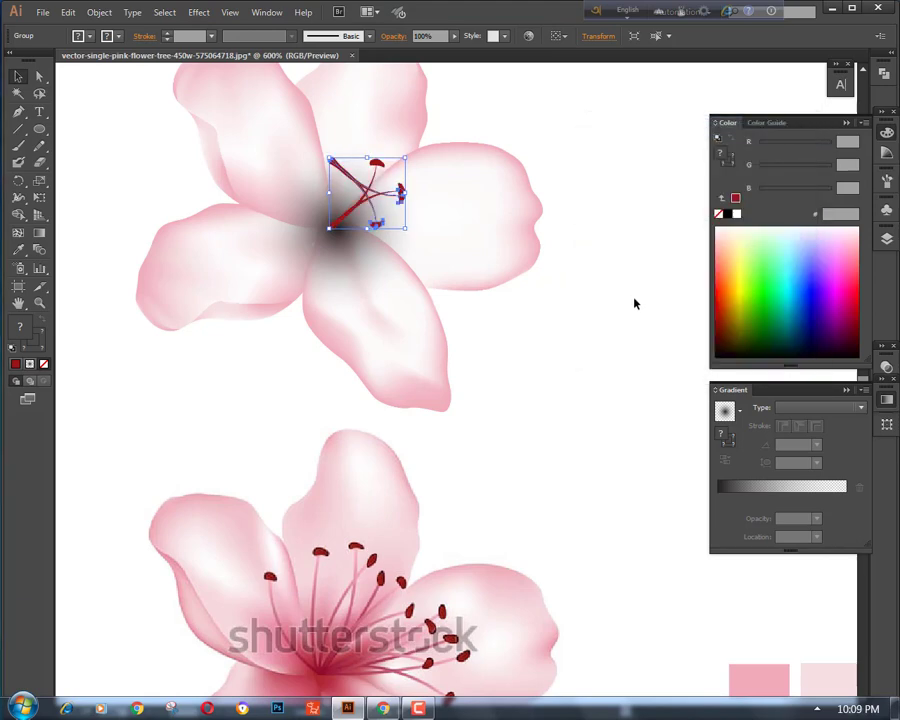
Move the reflected stamen pair straight down until its base meets the first pair at the flower's centre
key("Down")
key("Down")
key("Down")
key("Down")
key("Down")
key("Down")
key("Down")
key("Down")
key("Down")
key("Down")
key("Down")
key("Down")
key("Down")
key("Down")
left_click(652, 247)
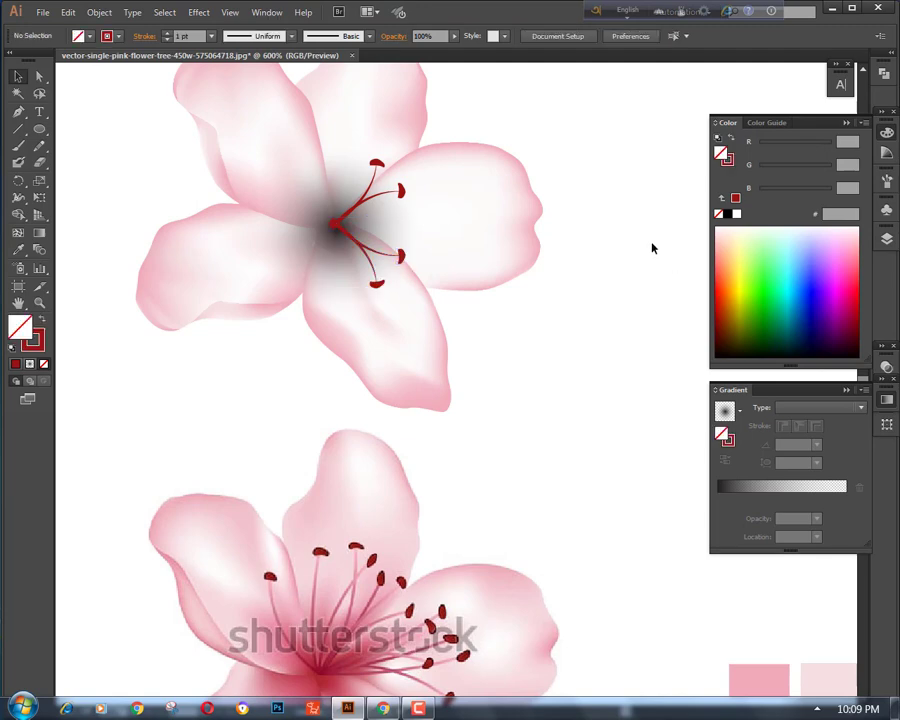
Duplicate the lower-right stamen pair, rotate the copy to point to the lower left and set its base at the centre
scroll(627, 249, "up", 1)
scroll(627, 249, "down", 1)
scroll(610, 290, "down", 1)
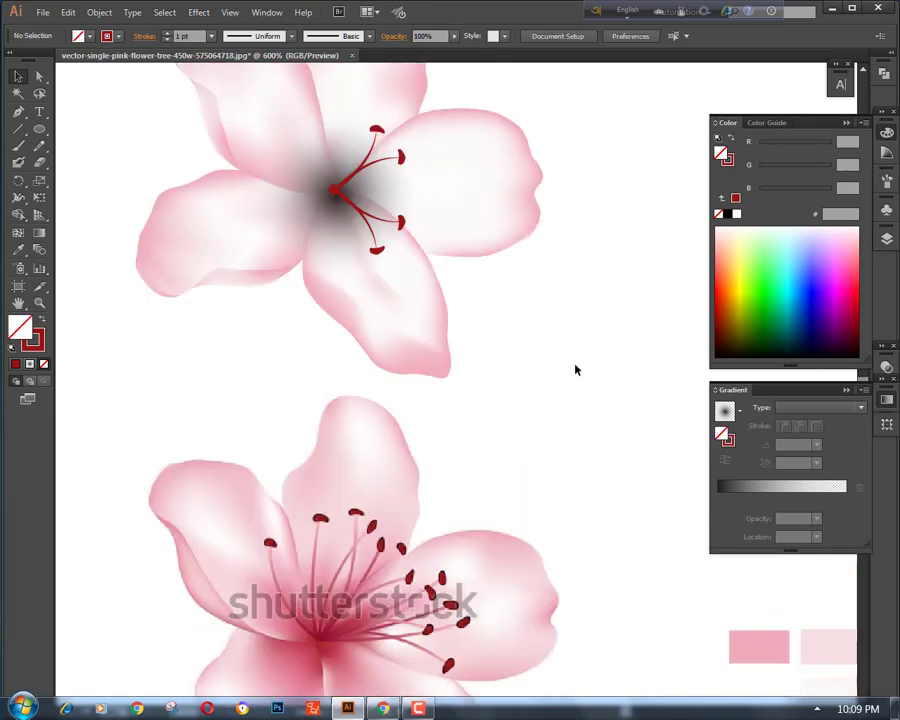
scroll(572, 366, "up", 2)
left_click(378, 292)
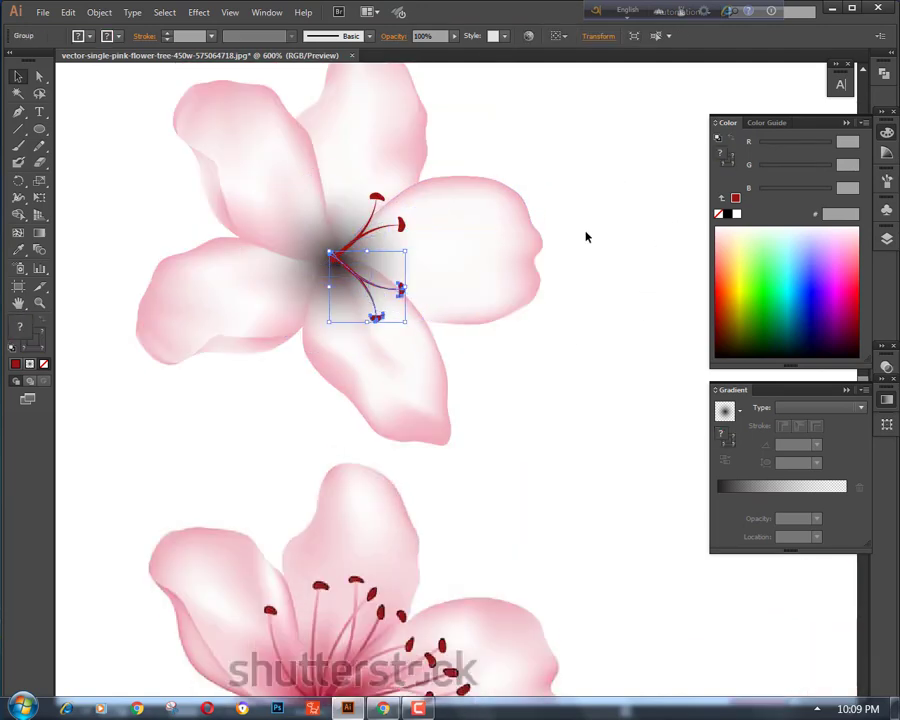
left_click_drag(416, 249, 391, 288)
left_click_drag(386, 272, 321, 268)
left_click(489, 377)
Duplicate the upper-right stamen pair, rotate the copy counterclockwise to point upward and set its base at the centre
scroll(450, 345, "up", 1)
left_click(402, 296)
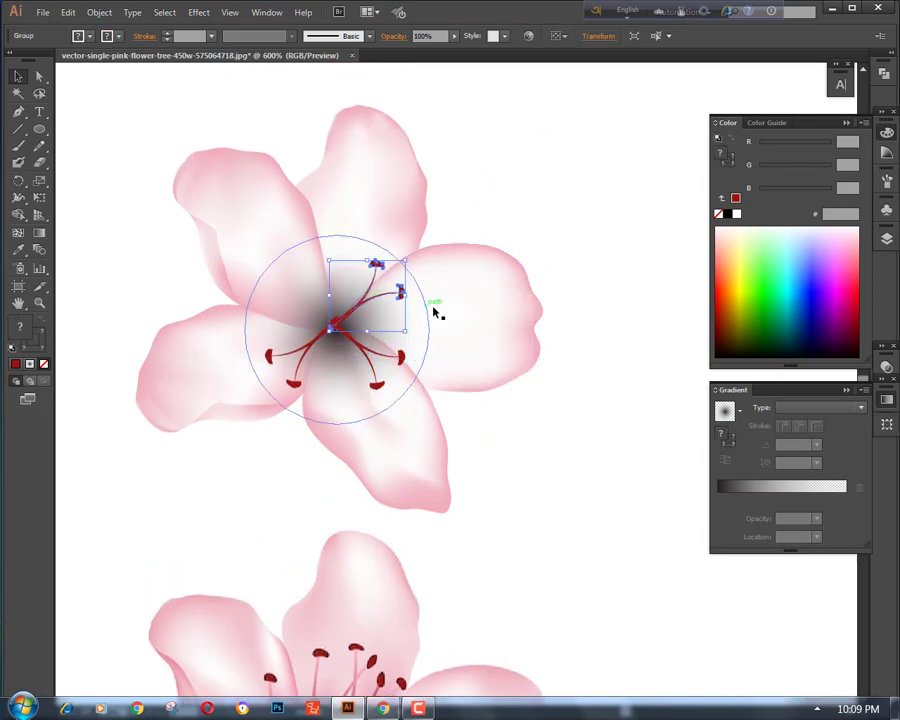
left_click_drag(410, 255, 372, 236)
left_click_drag(367, 315, 335, 297)
left_click(521, 188)
Rotate the upward-pointing stamen pair further toward the upper left and realign its base with the flower's centre
scroll(521, 188, "down", 2)
scroll(521, 188, "up", 2)
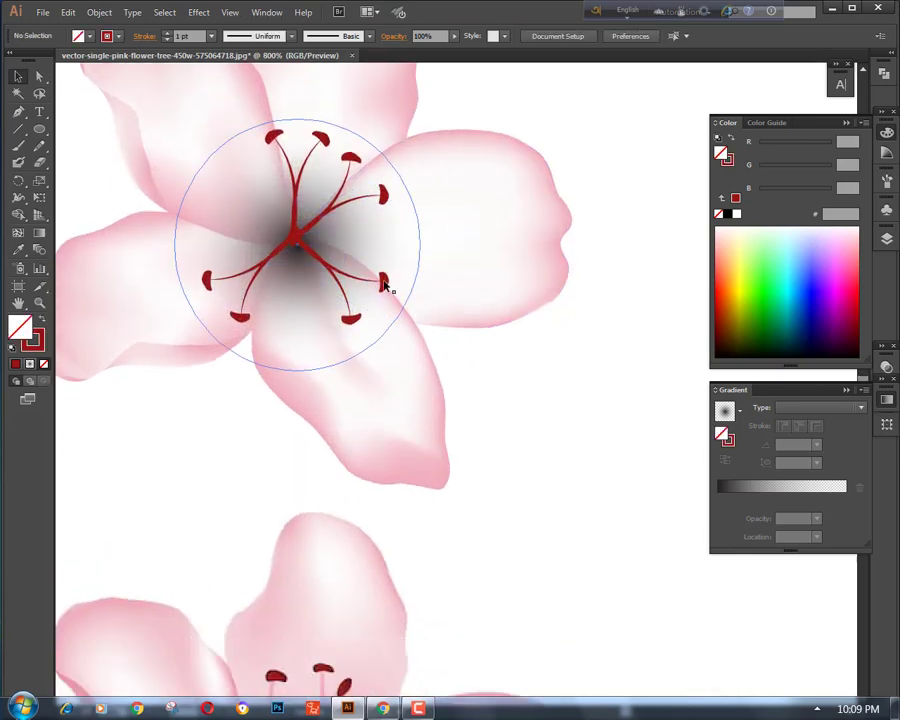
scroll(388, 283, "down", 1)
left_click(297, 188)
scroll(337, 160, "up", 1)
left_click_drag(335, 159, 304, 147)
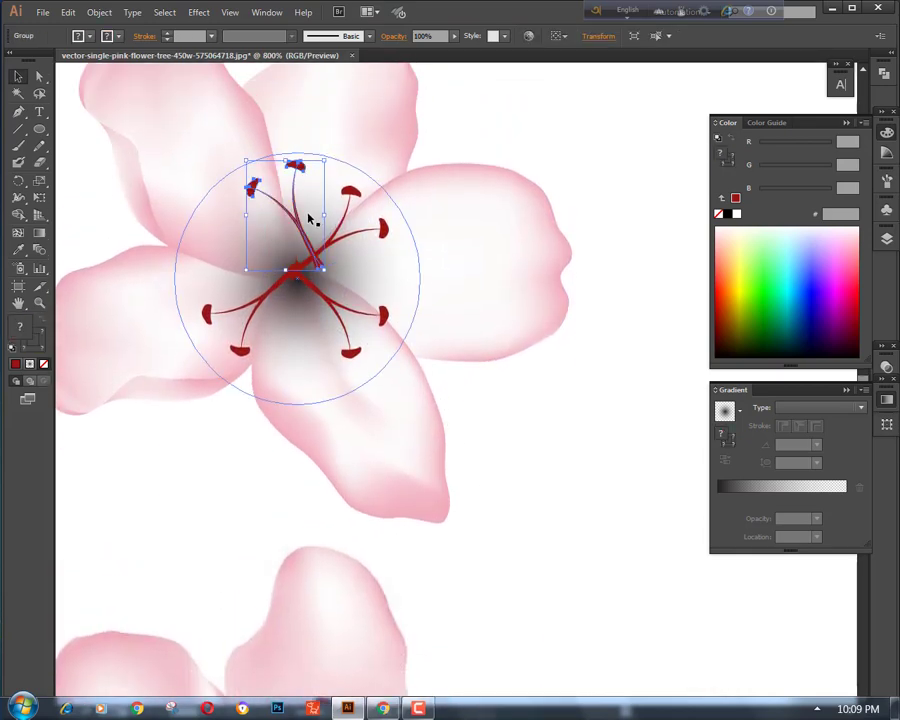
left_click_drag(302, 240, 266, 240)
left_click(530, 117)
key("ctrl+minus")
key("ctrl+minus")
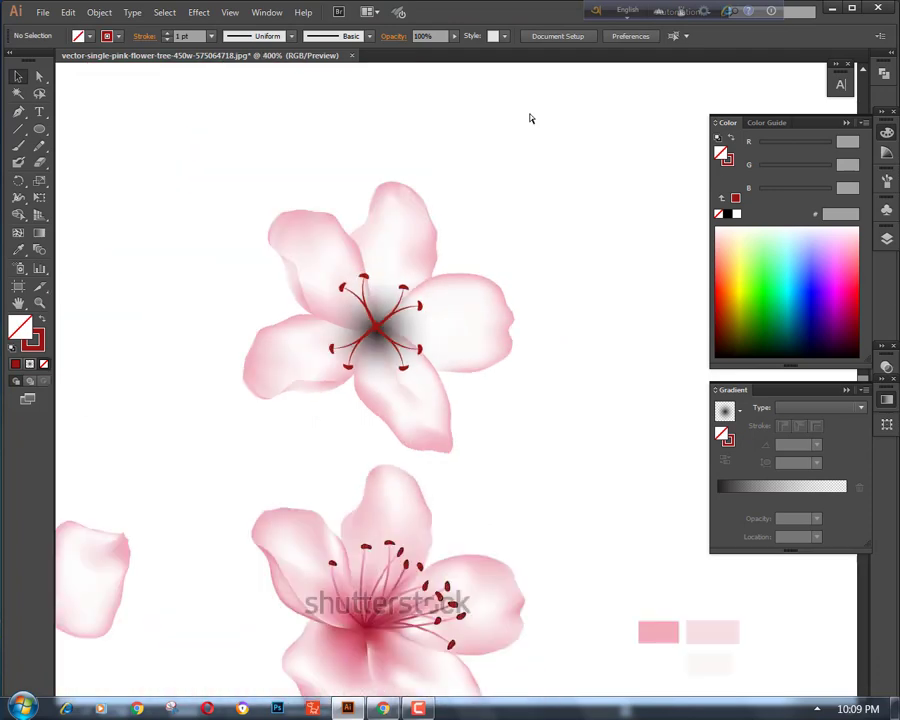
Duplicate the dark radial gradient circle in place and bring the copy in front of the stamens
key("ctrl+plus")
key("ctrl+plus")
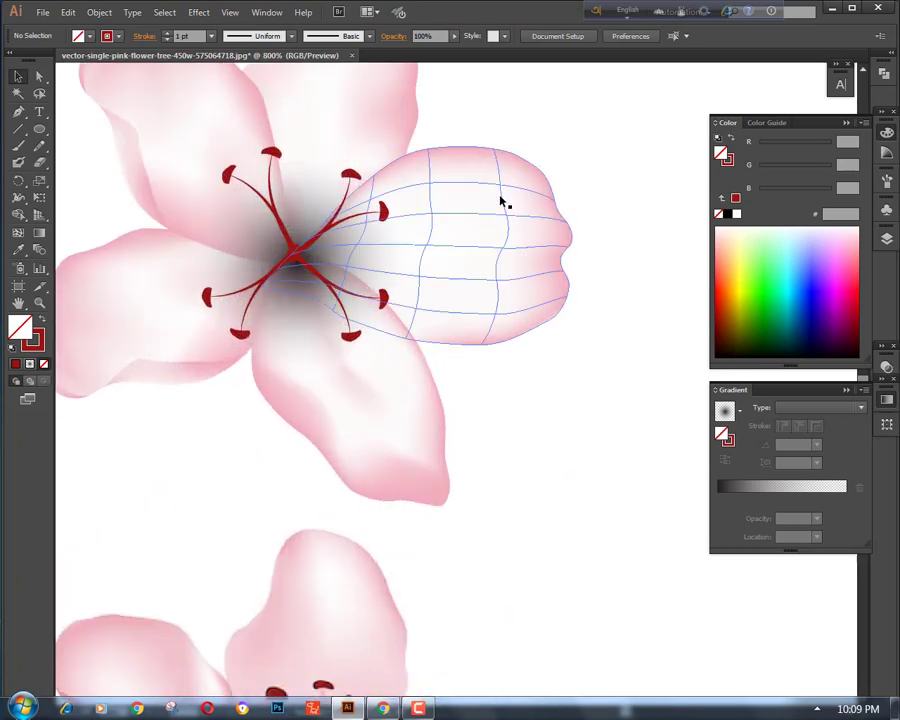
scroll(532, 396, "down", 1)
scroll(532, 396, "up", 2)
left_click(296, 306)
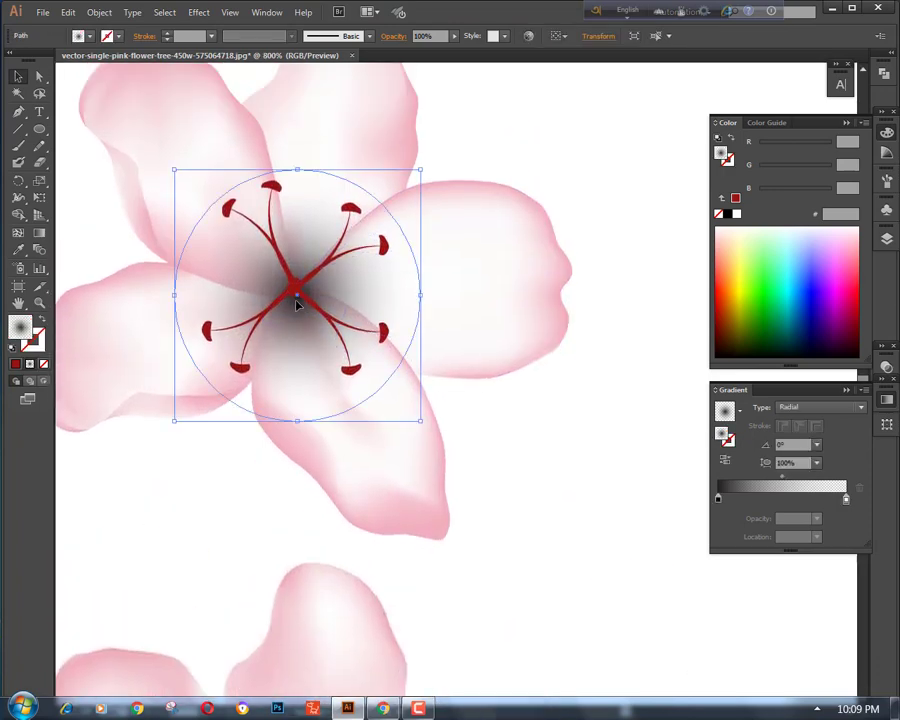
right_click(593, 177)
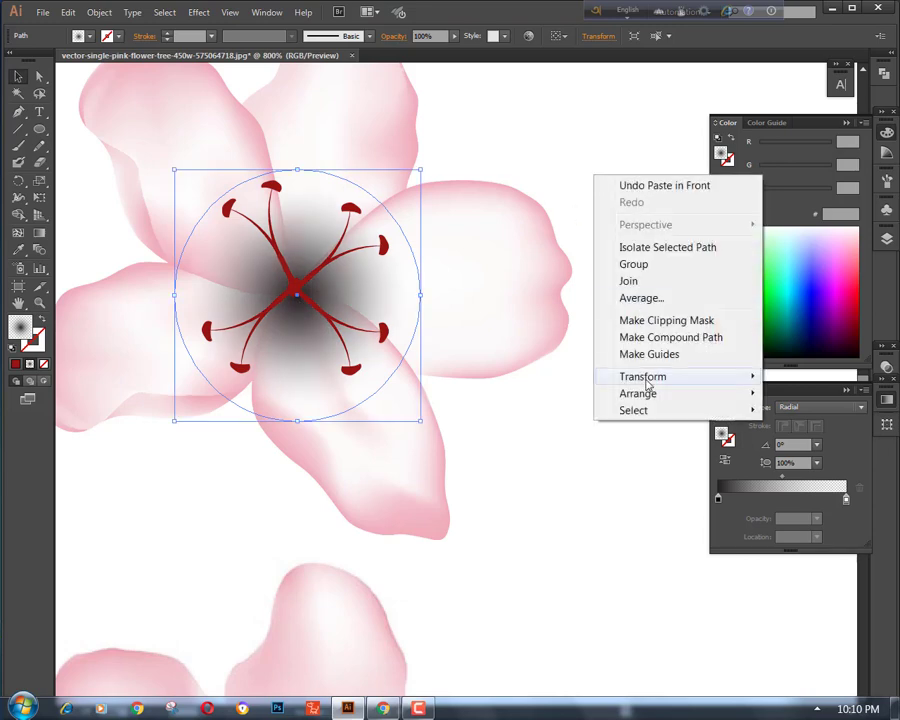
mouse_move(645, 393)
left_click(475, 406)
left_click(580, 445)
Delete the spare gradient-mesh petal beside the reference flower
scroll(581, 446, "down", 4)
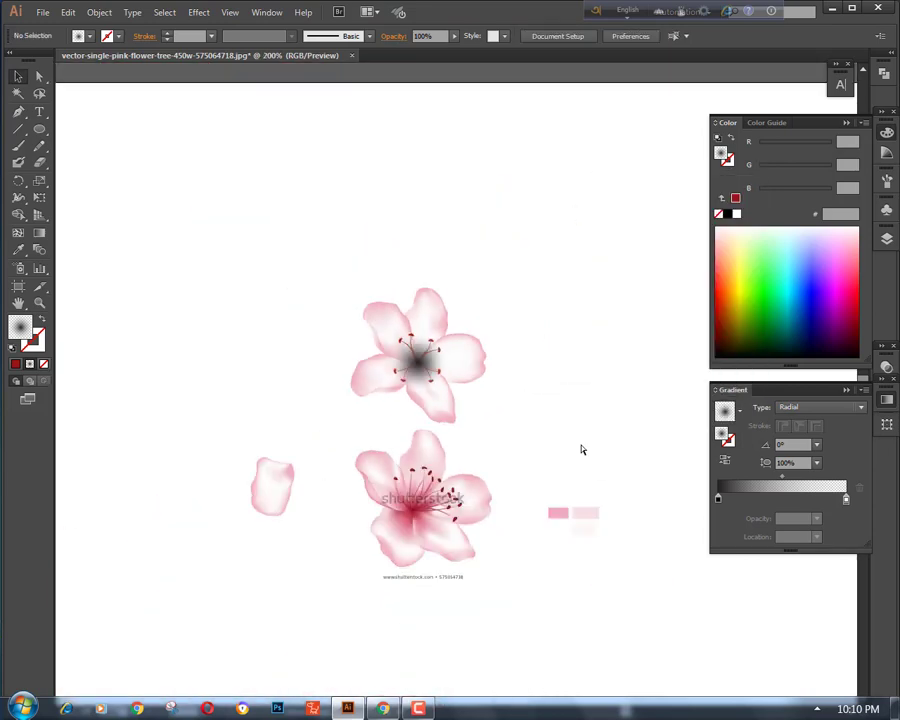
scroll(581, 446, "up", 1)
scroll(581, 446, "down", 1)
scroll(584, 452, "down", 3)
scroll(590, 500, "up", 1)
scroll(257, 430, "down", 1)
left_click(199, 396)
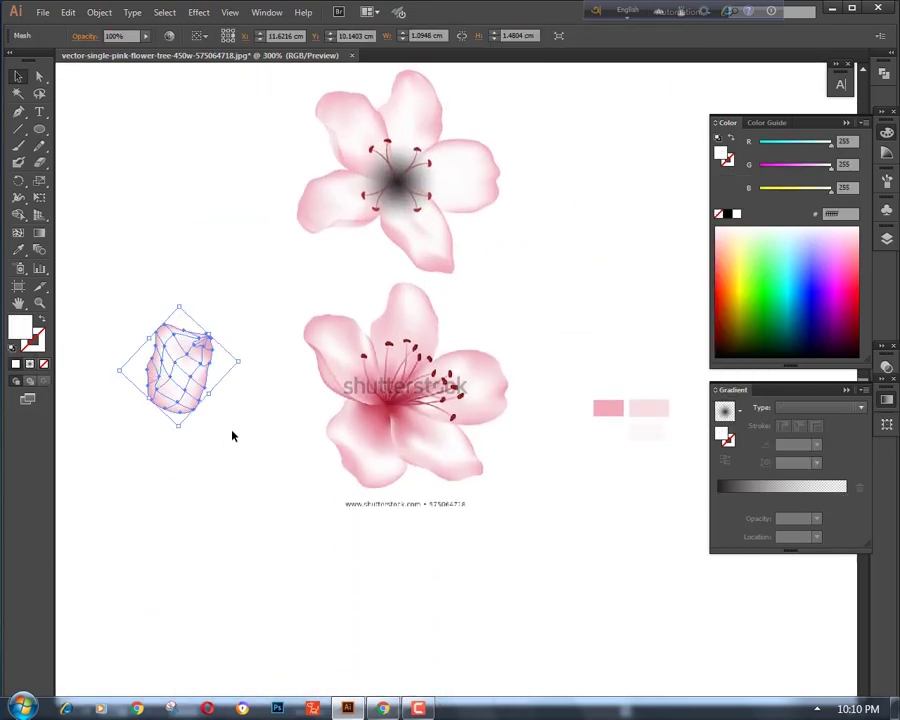
key("Delete")
Select every part of the assembled flower and group them
scroll(227, 345, "up", 1)
scroll(395, 441, "up", 3)
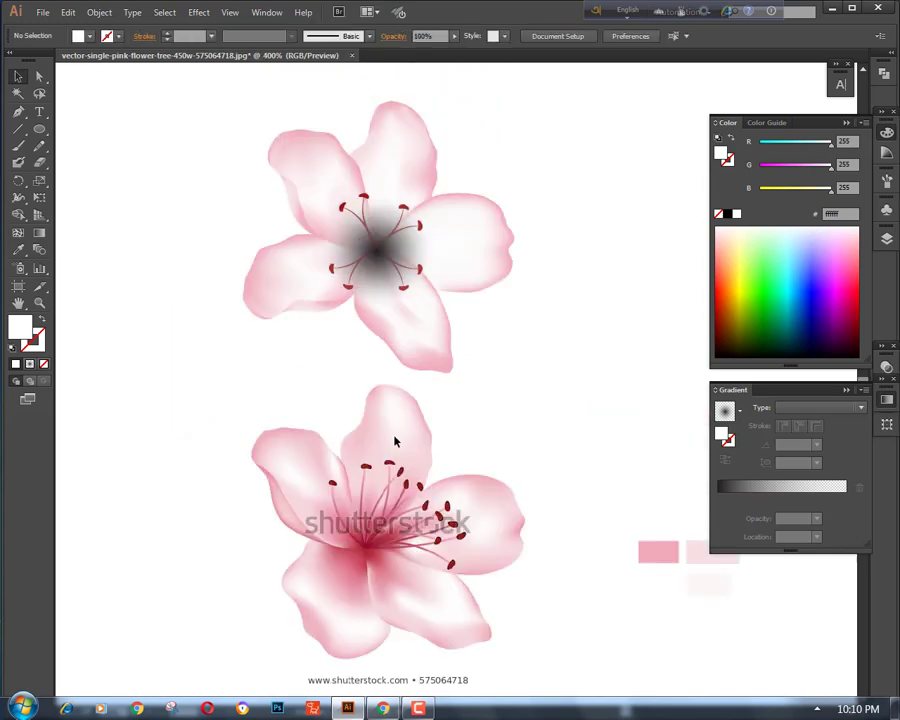
scroll(474, 428, "down", 2)
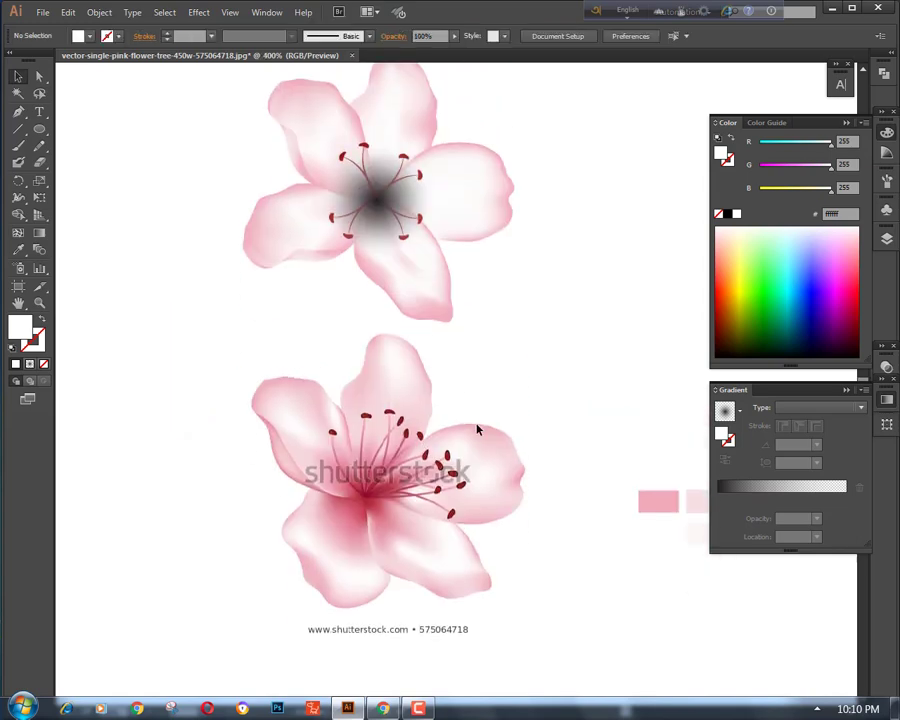
scroll(480, 429, "down", 3)
scroll(500, 420, "down", 2)
scroll(448, 394, "up", 3)
scroll(448, 392, "up", 5)
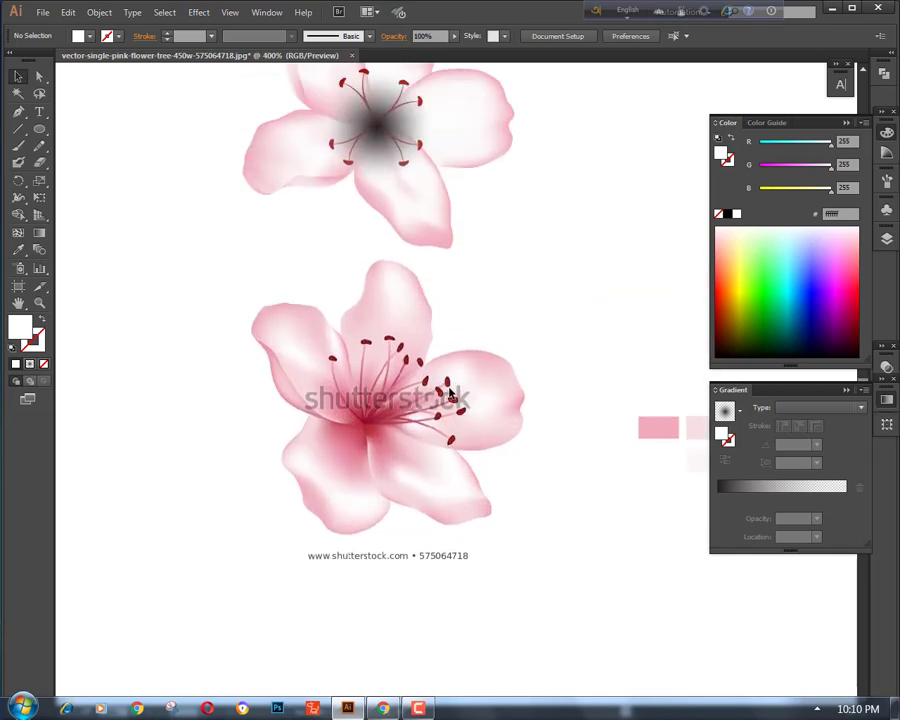
left_click_drag(203, 185, 538, 474)
right_click(589, 255)
left_click(647, 327)
Move the grouped flower well above the reference image and collapse the Color and Gradient panels
left_click_drag(341, 335, 416, 213)
scroll(553, 335, "up", 1)
left_click(846, 123)
left_click(846, 390)
scroll(600, 355, "up", 1)
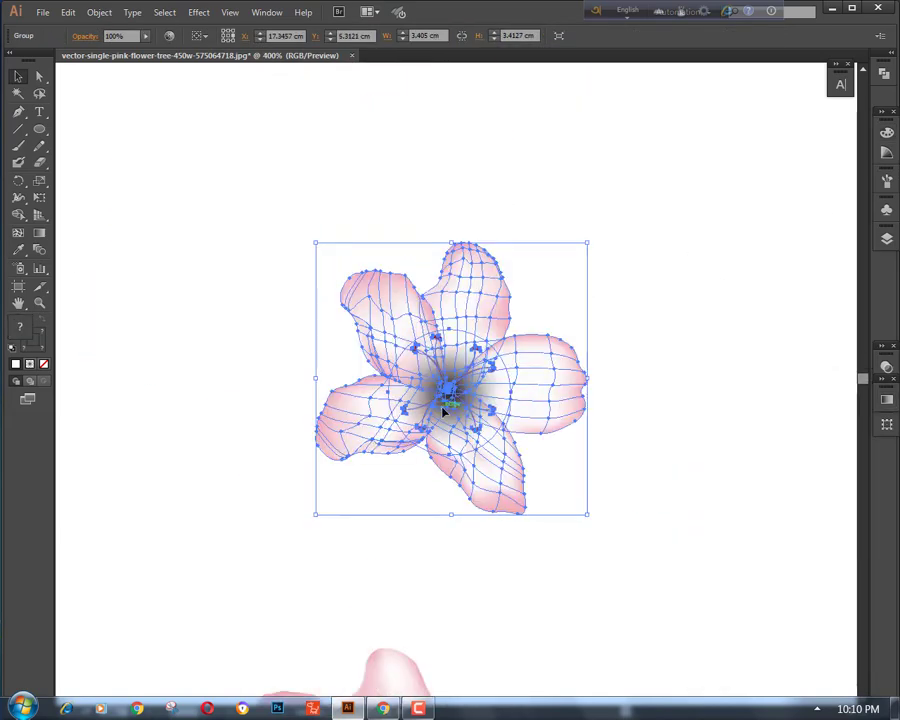
left_click_drag(444, 406, 424, 277)
left_click(660, 271)
Load the user-defined lomba pesano brush library and choose its art brush for the Paintbrush tool
scroll(660, 271, "down", 1)
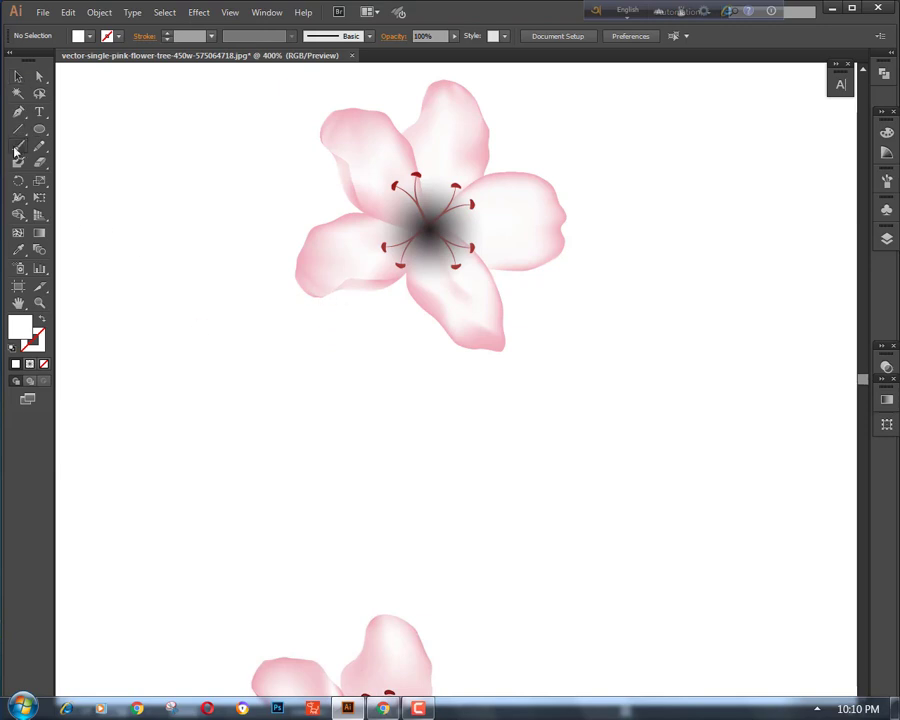
left_click(265, 17)
left_click(360, 229)
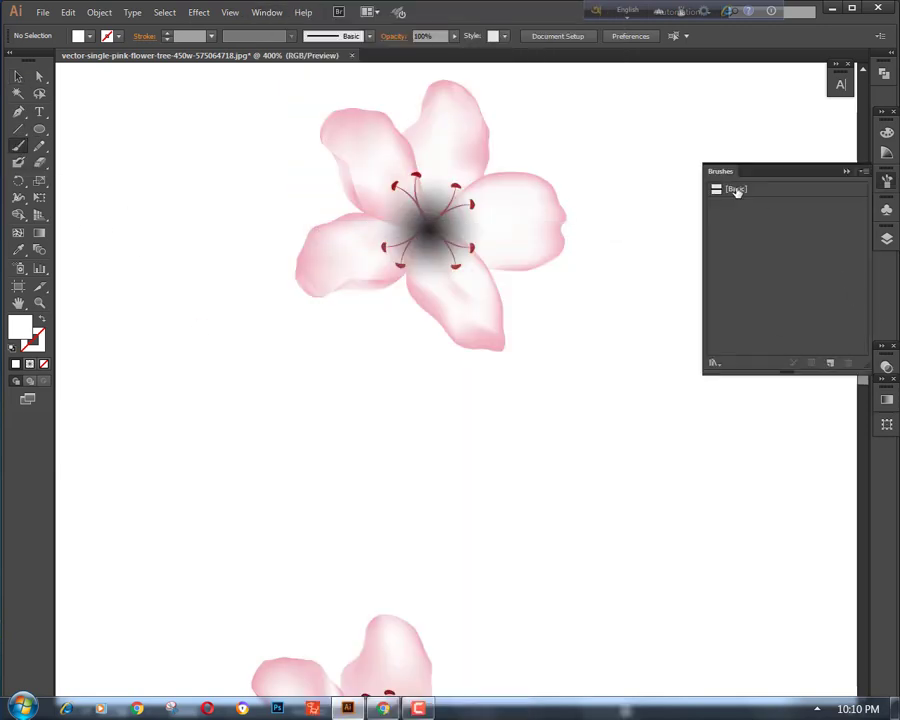
left_click(716, 364)
mouse_move(790, 545)
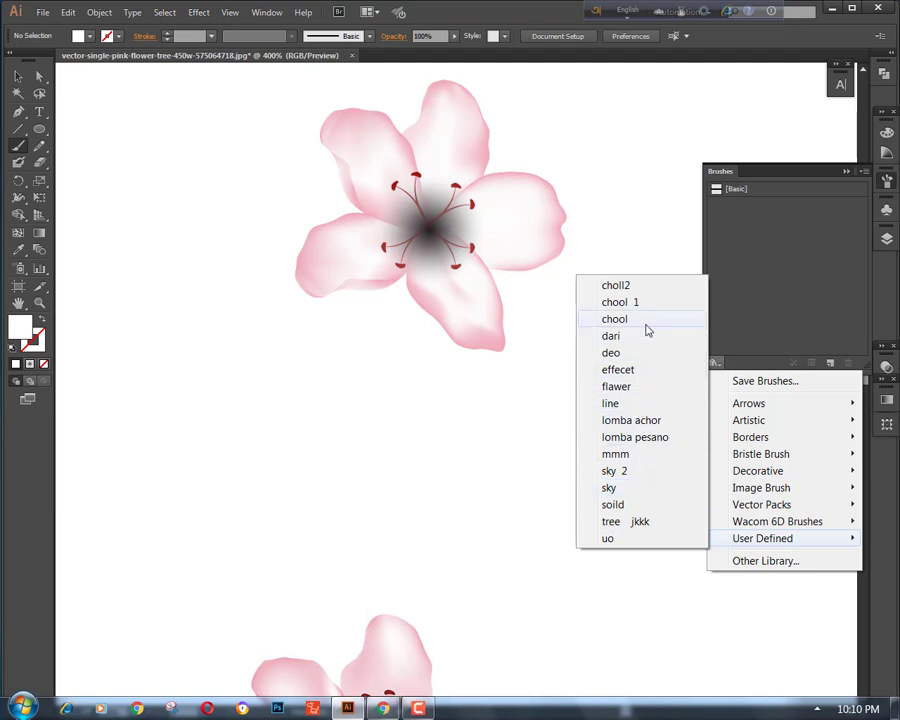
left_click(664, 441)
left_click(567, 468)
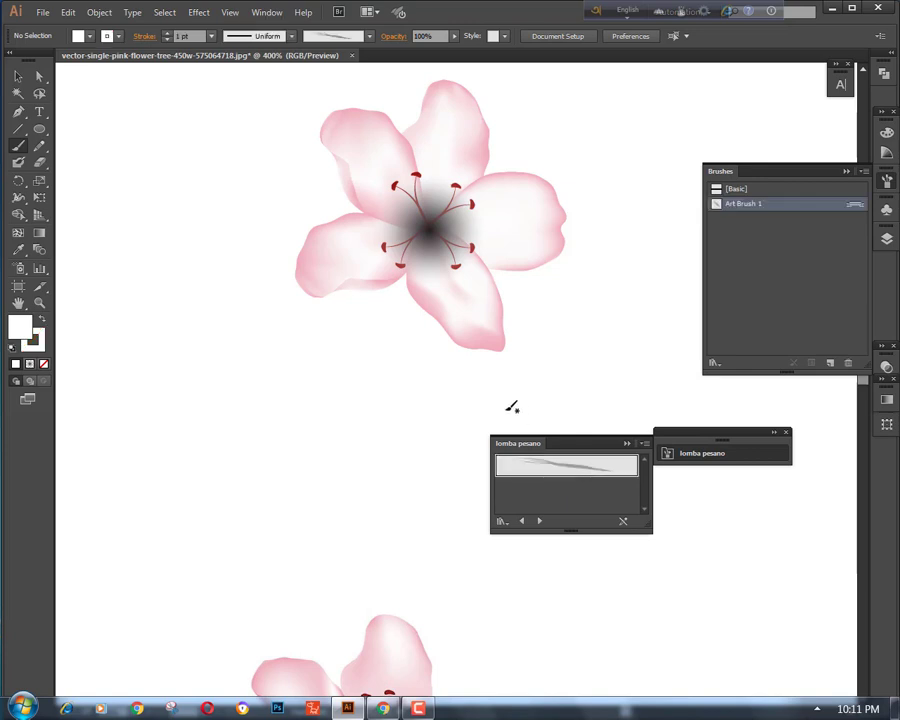
Undo a trial stroke, paint a curved stem stroke beside the flower and move it under the blossom
left_click_drag(323, 490, 392, 318)
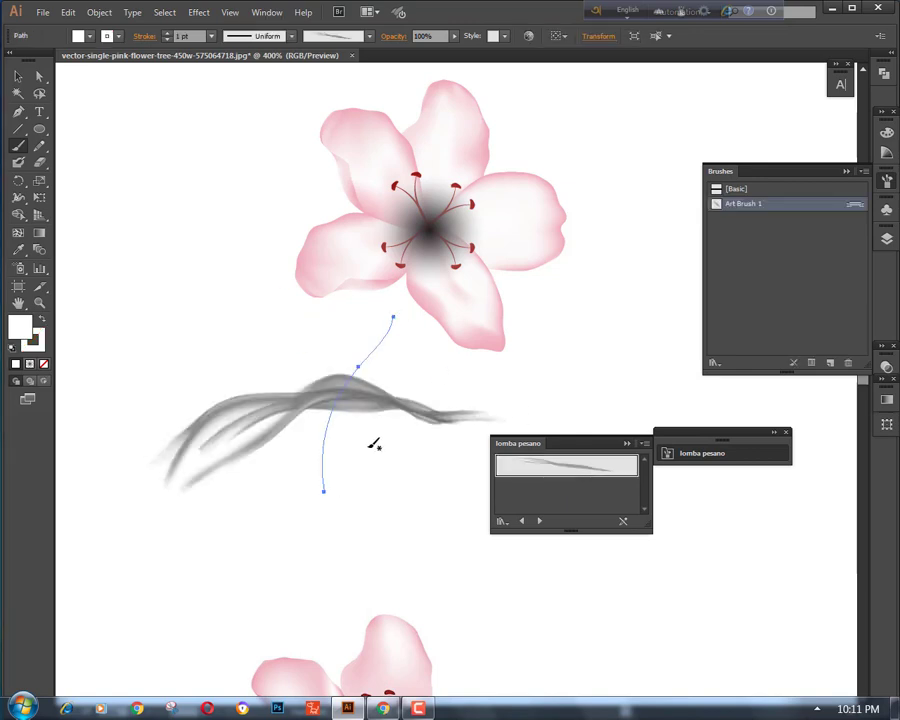
key("ctrl+z")
mouse_move(181, 177)
left_mouse_down()
mouse_move(191, 366)
mouse_move(279, 503)
left_mouse_up()
scroll(191, 328, "up", 1)
key("v")
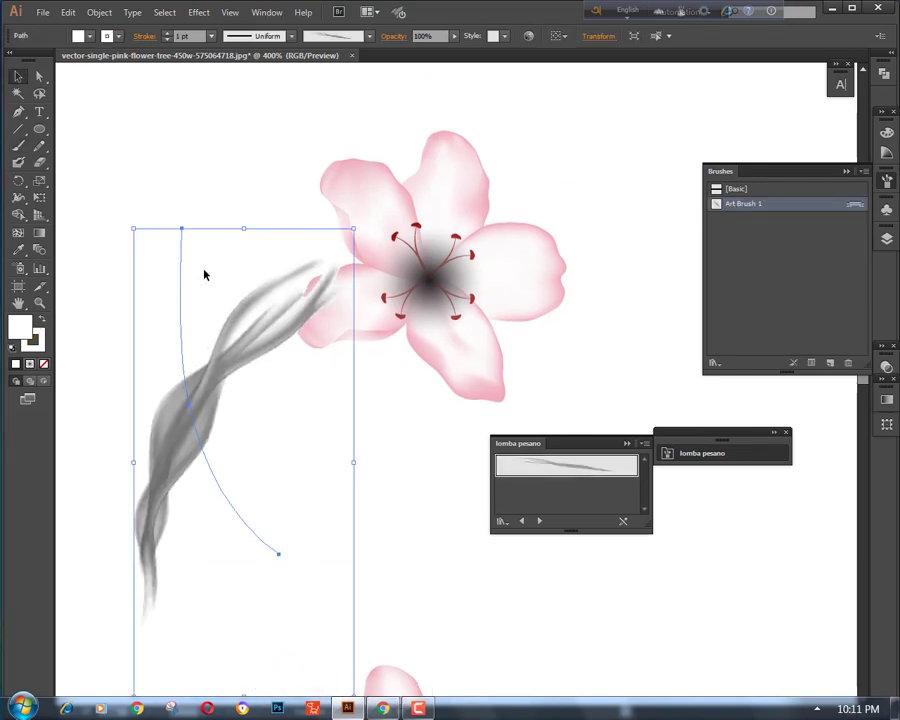
mouse_move(190, 340)
left_mouse_down()
mouse_move(374, 420)
mouse_move(312, 405)
left_mouse_up()
Bring the stem stroke in front of all other objects
right_click(167, 273)
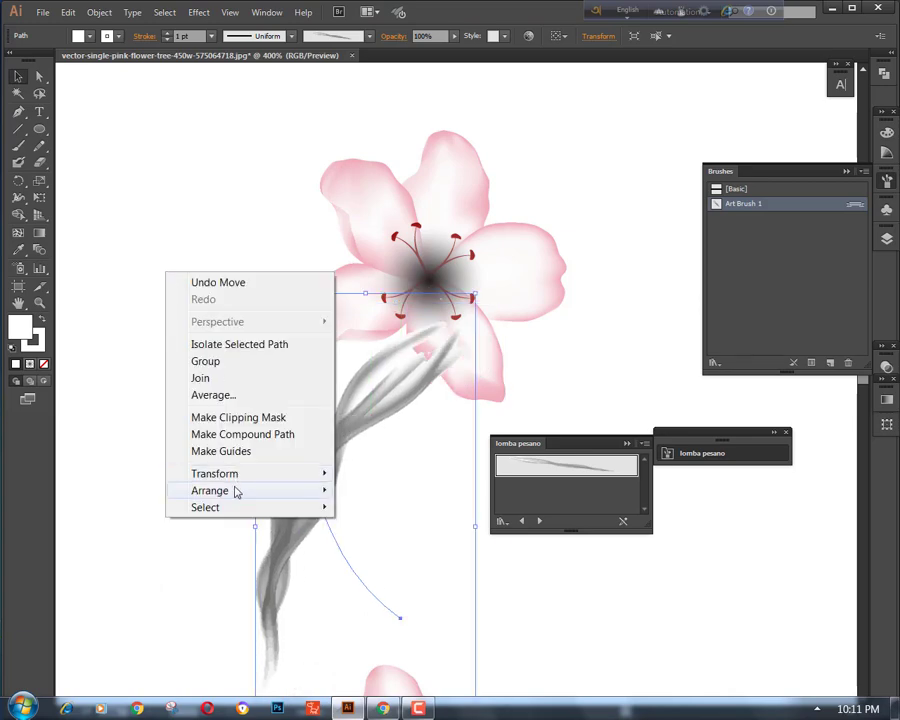
mouse_move(237, 491)
left_click(405, 489)
Send the stem stroke to the back and move its upper end underneath the petals
right_click(136, 345)
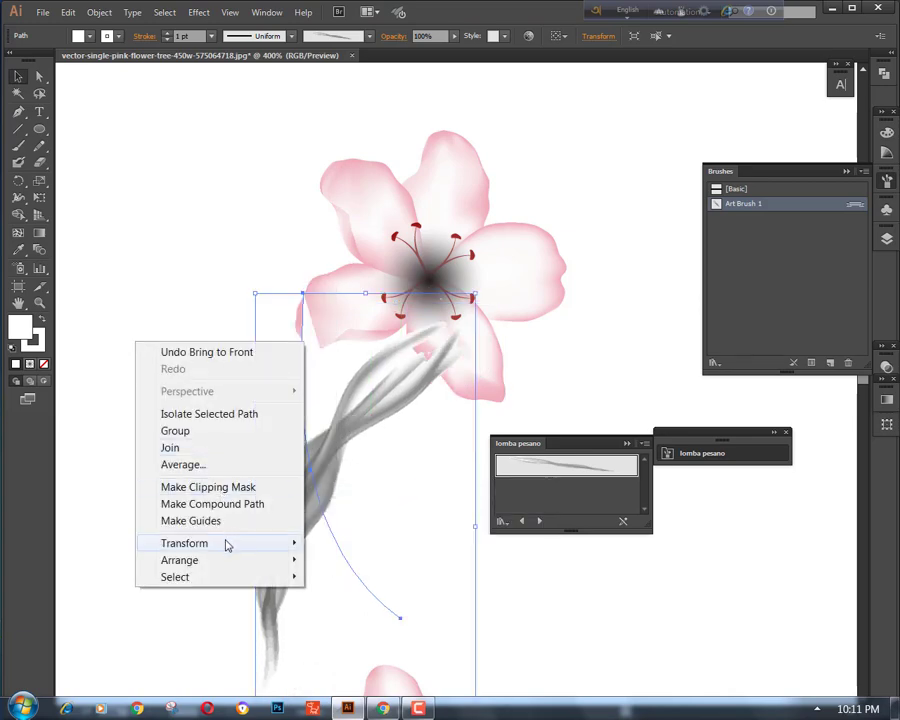
mouse_move(190, 560)
left_click(347, 591)
left_click_drag(377, 451, 363, 415)
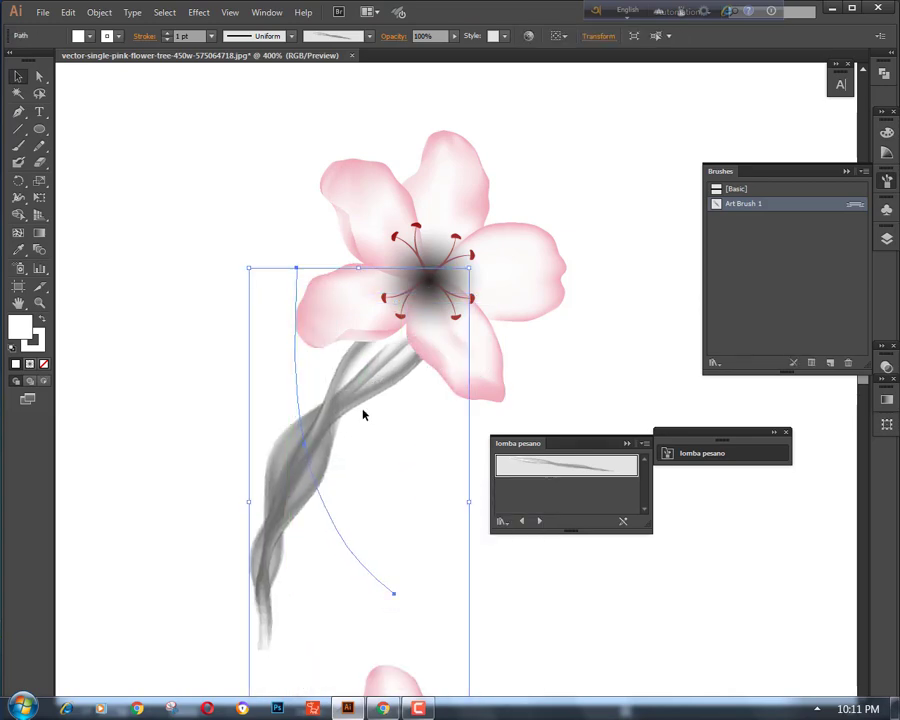
left_click(396, 414)
Thin the stem by setting its stroke weight to 0.25 pt
key("ctrl+minus")
key("ctrl+minus")
key("ctrl+minus")
key("ctrl+minus")
scroll(466, 394, "down", 2)
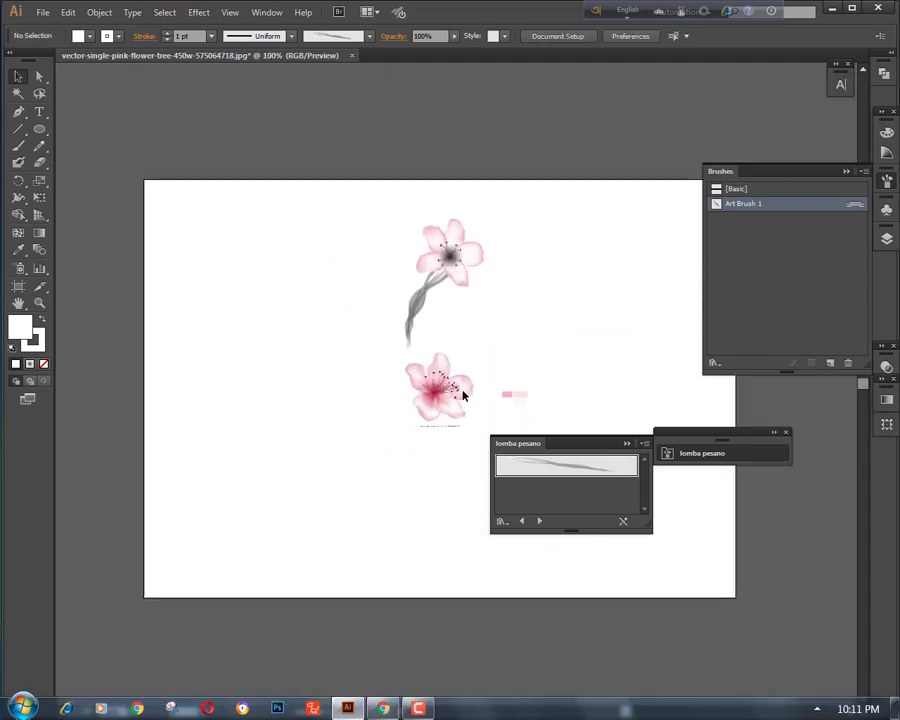
key("ctrl+plus")
key("ctrl+plus")
left_click(395, 262)
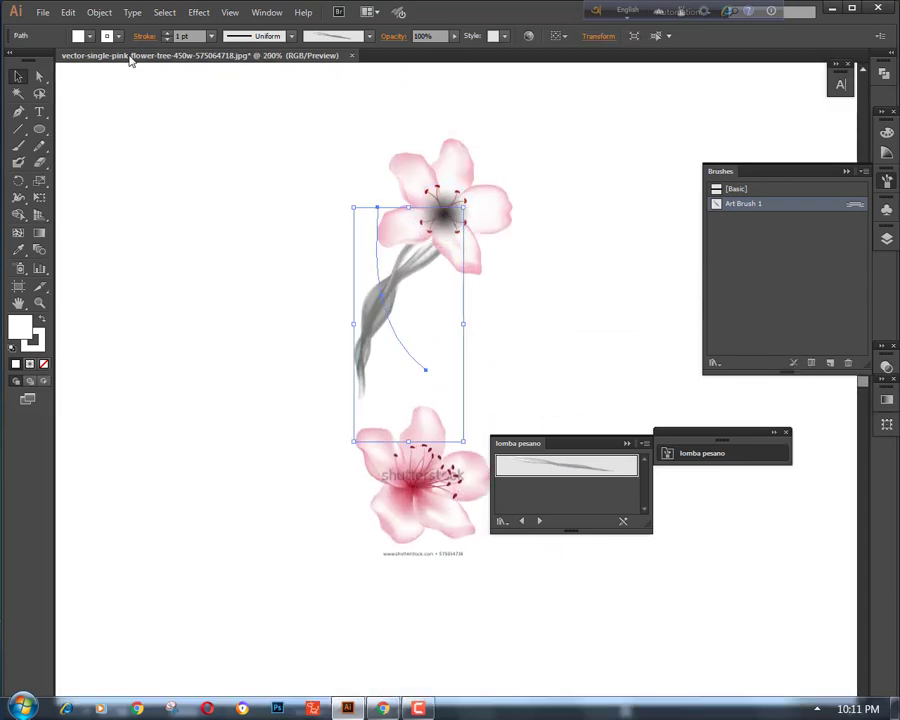
left_click(211, 36)
left_click(229, 51)
left_click(237, 172)
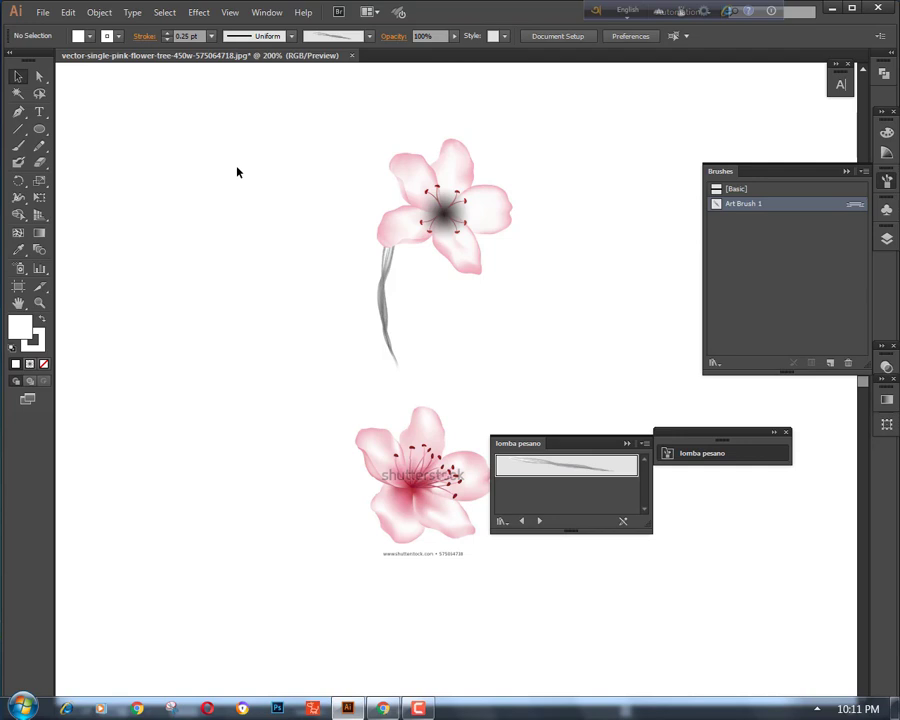
Rotate the stem so it runs toward the lower left and place its upper end at the blossom's base
left_click(386, 262)
left_click_drag(430, 208, 350, 372)
mouse_move(416, 302)
left_mouse_down()
mouse_move(385, 286)
mouse_move(398, 292)
left_mouse_up()
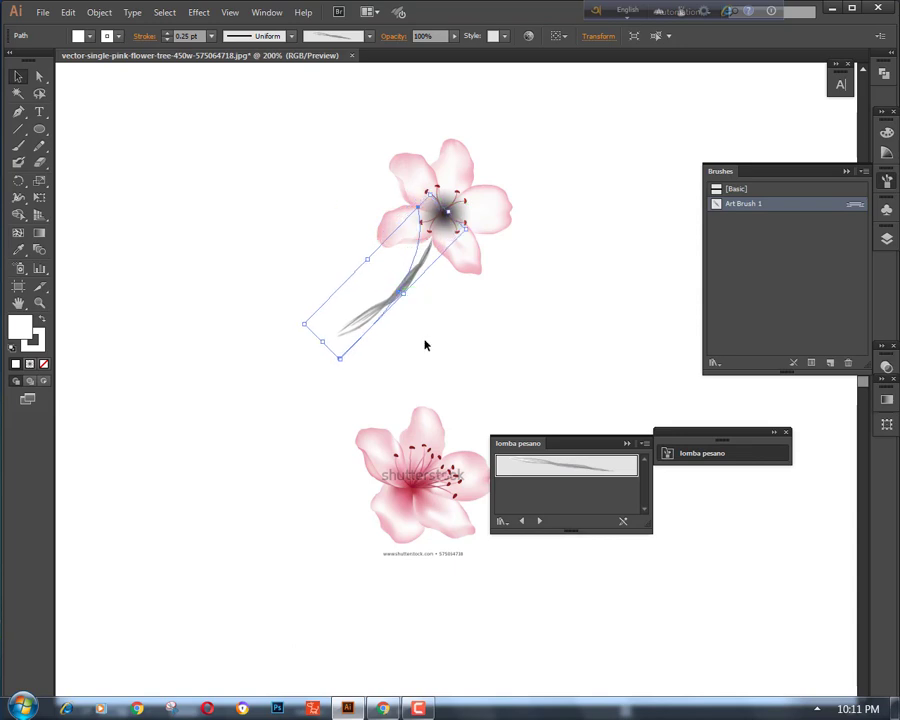
left_click(431, 371)
key("ctrl+minus")
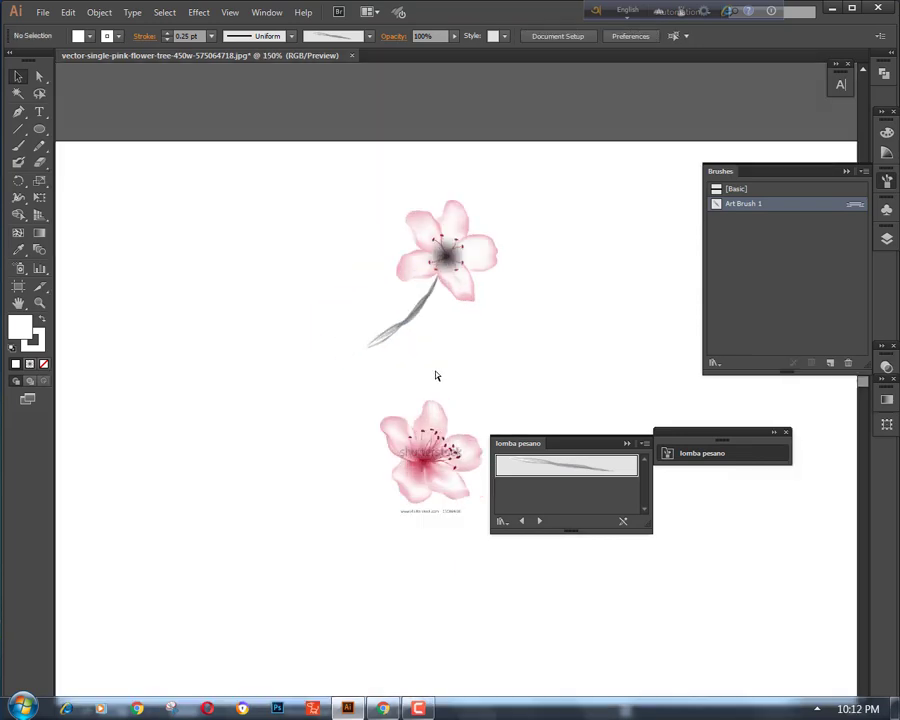
Close the lomba pesano brush library and collapse the Brushes panel
key("ctrl+plus")
left_click(630, 443)
left_click(777, 433)
left_click(798, 432)
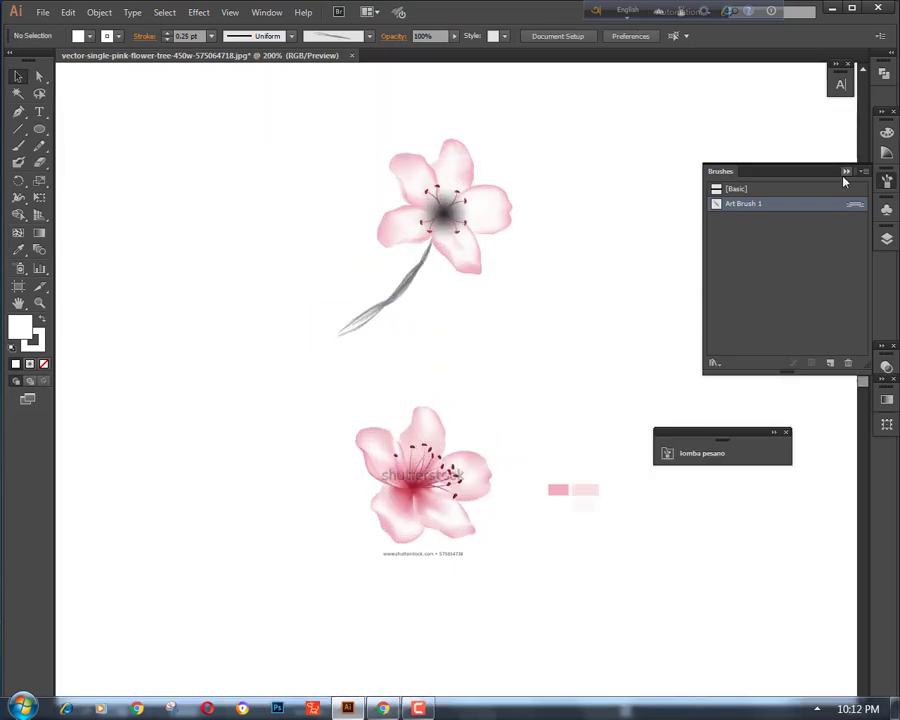
left_click(787, 432)
left_click(846, 171)
Delete the three pink colour swatch rectangles beside the reference image
scroll(551, 439, "up", 1)
scroll(551, 439, "down", 5)
left_click_drag(532, 398, 618, 461)
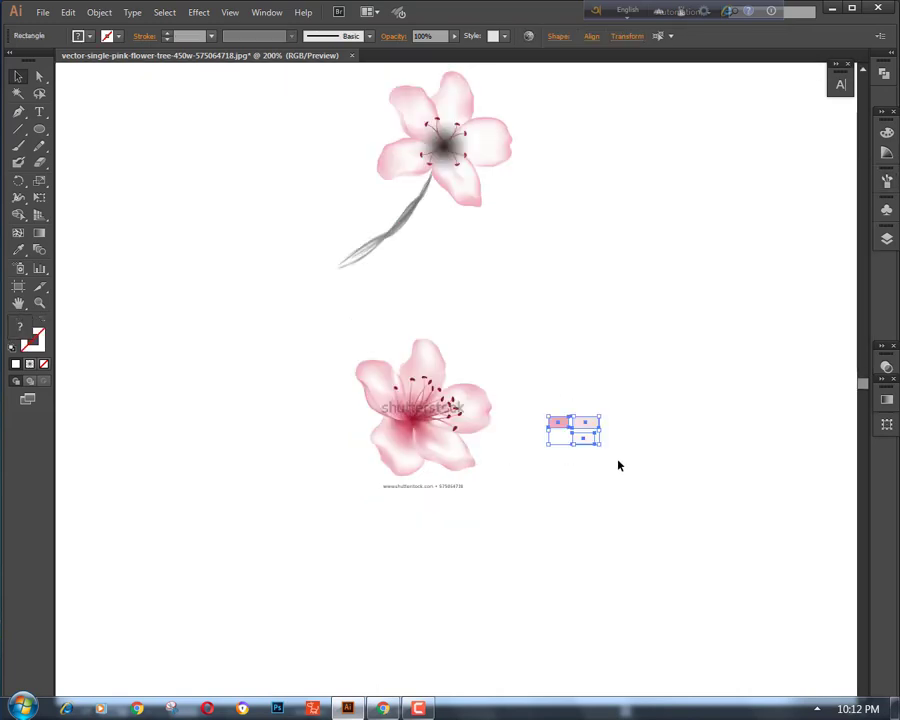
scroll(600, 445, "up", 1)
key("Delete")
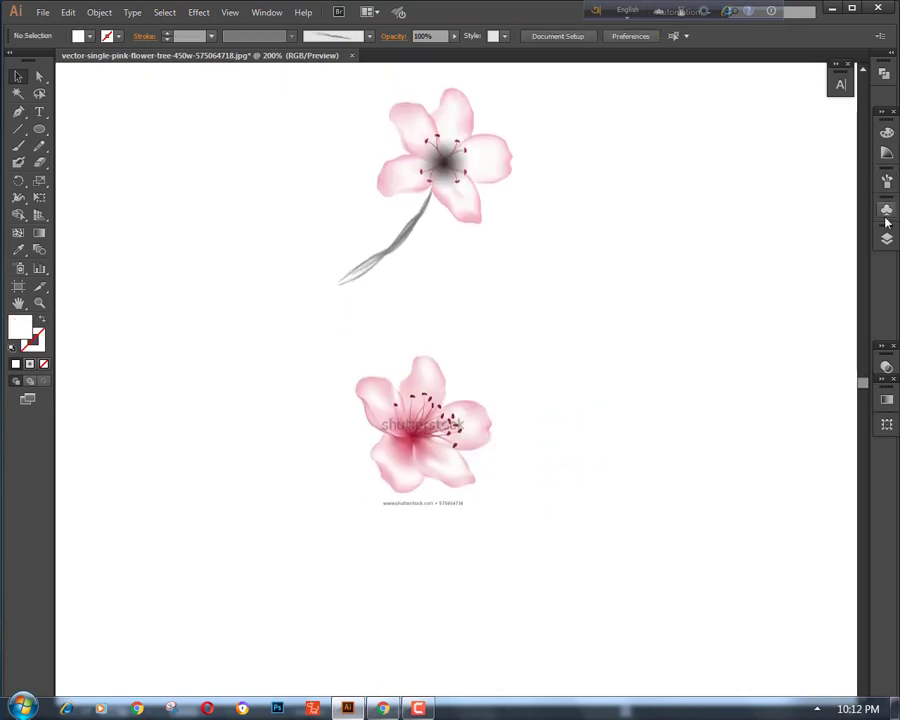
Hide the locked reference flower image in Layer 1
left_click(886, 238)
left_click(720, 277)
scroll(435, 425, "up", 3)
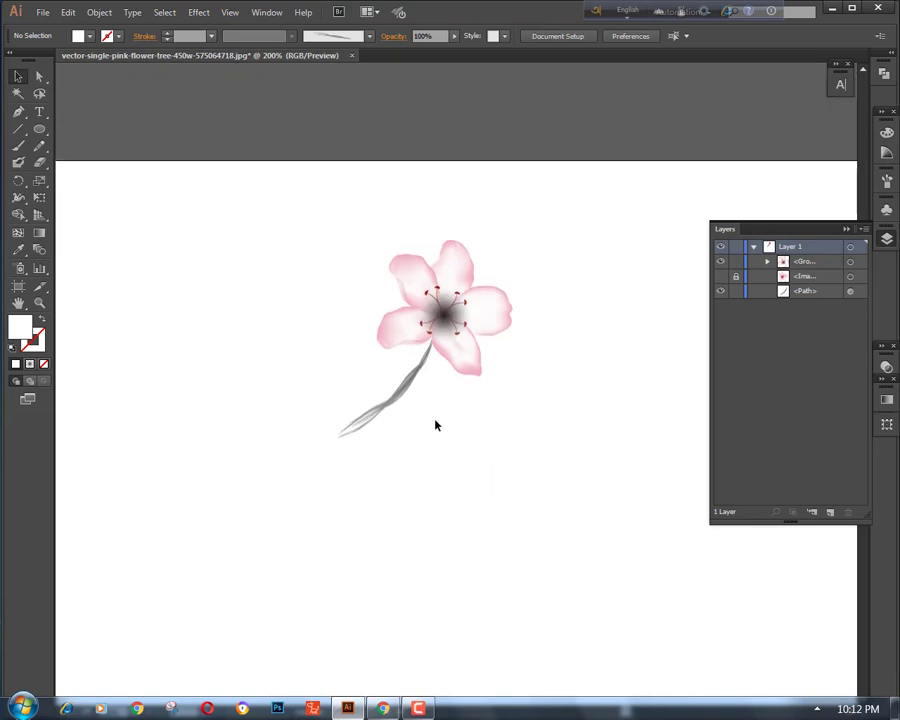
Move the flower and stem together down the artboard and collapse the Layers panel
left_click_drag(260, 221, 525, 449)
left_click_drag(453, 315, 476, 481)
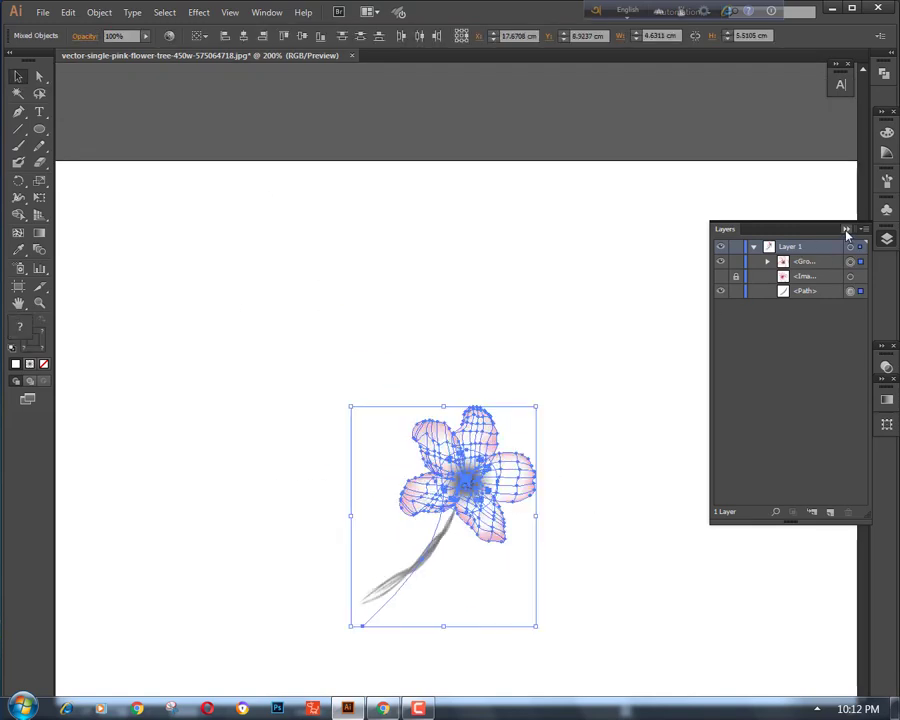
left_click(846, 230)
Examine the finished flower's petals, stamens and stem up close and as a whole
scroll(627, 384, "down", 3)
left_click(628, 386)
key("ctrl+minus")
key("ctrl+minus")
key("ctrl+minus")
key("ctrl+plus")
key("ctrl+plus")
key("ctrl+plus")
key("ctrl+plus")
key("ctrl+plus")
key("ctrl+plus")
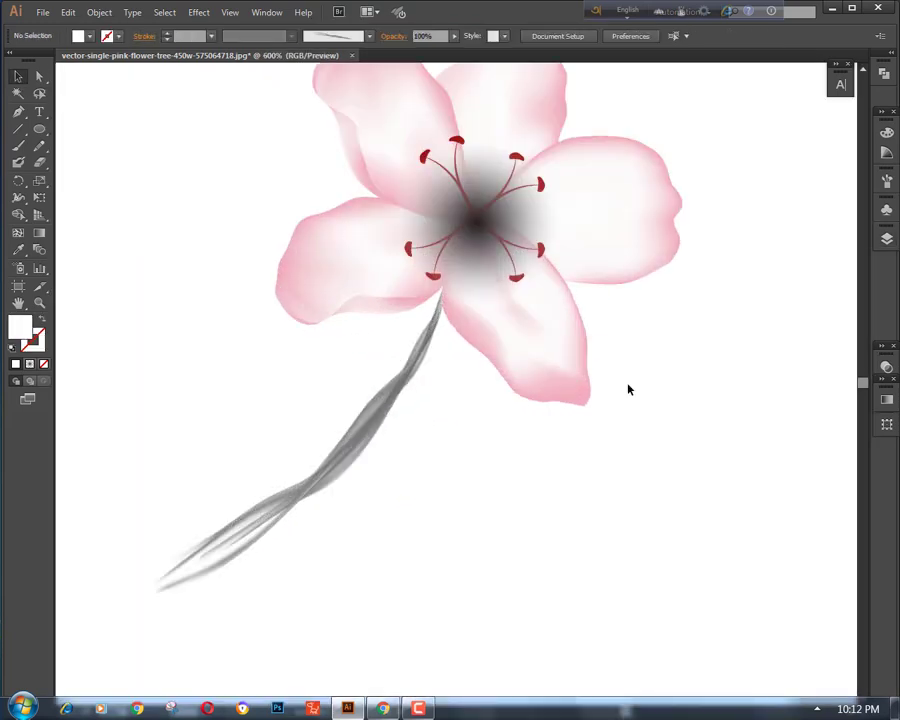
scroll(628, 387, "up", 2)
scroll(663, 408, "up", 2)
key("ctrl+plus")
key("ctrl+plus")
key("ctrl+minus")
key("ctrl+minus")
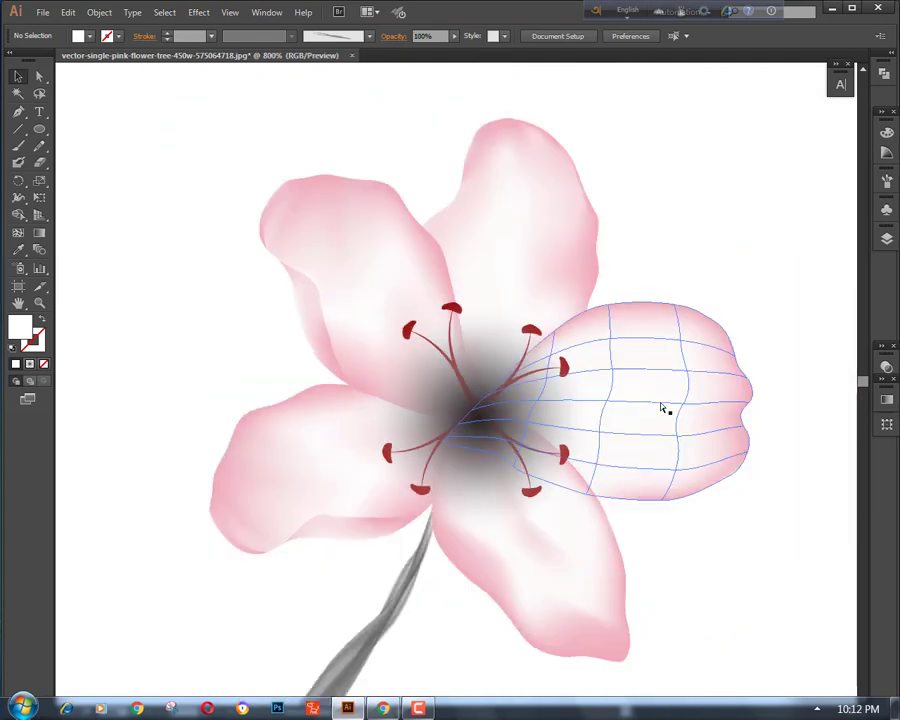
key("ctrl+minus")
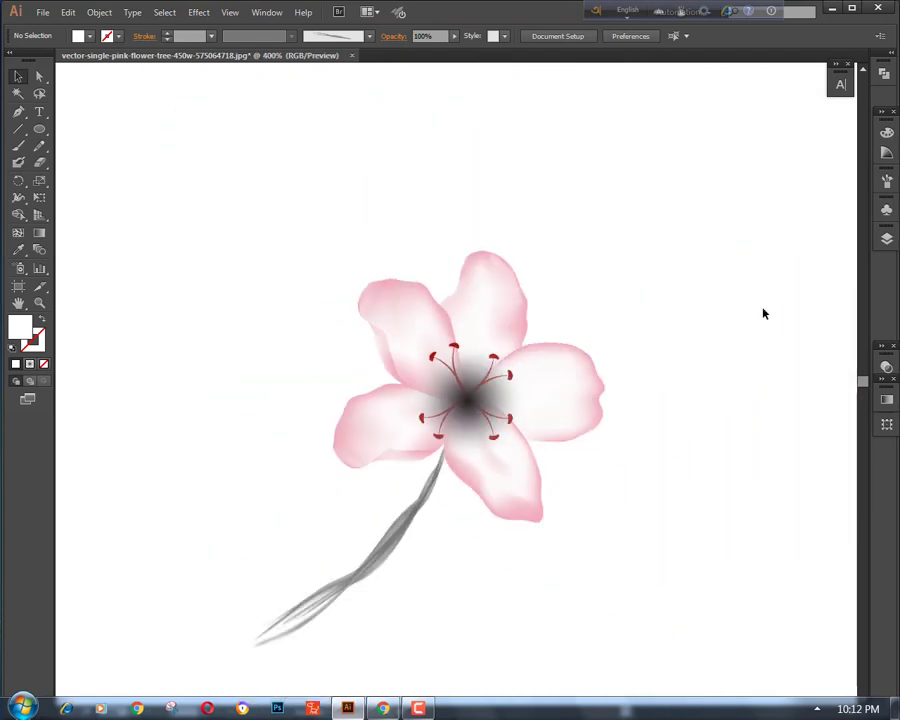
left_click(418, 708)
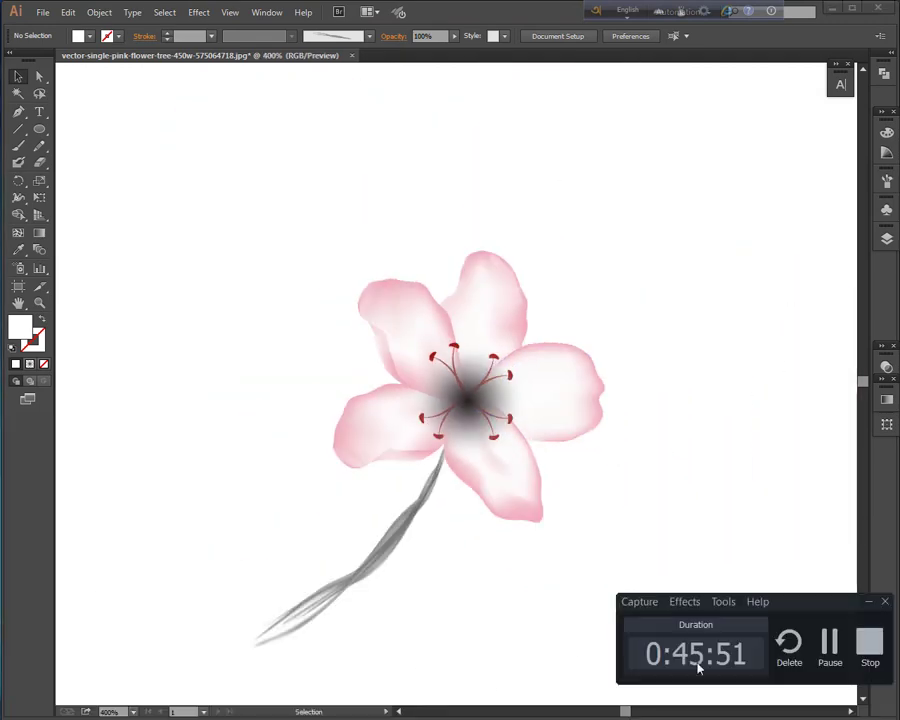
left_click(867, 640)
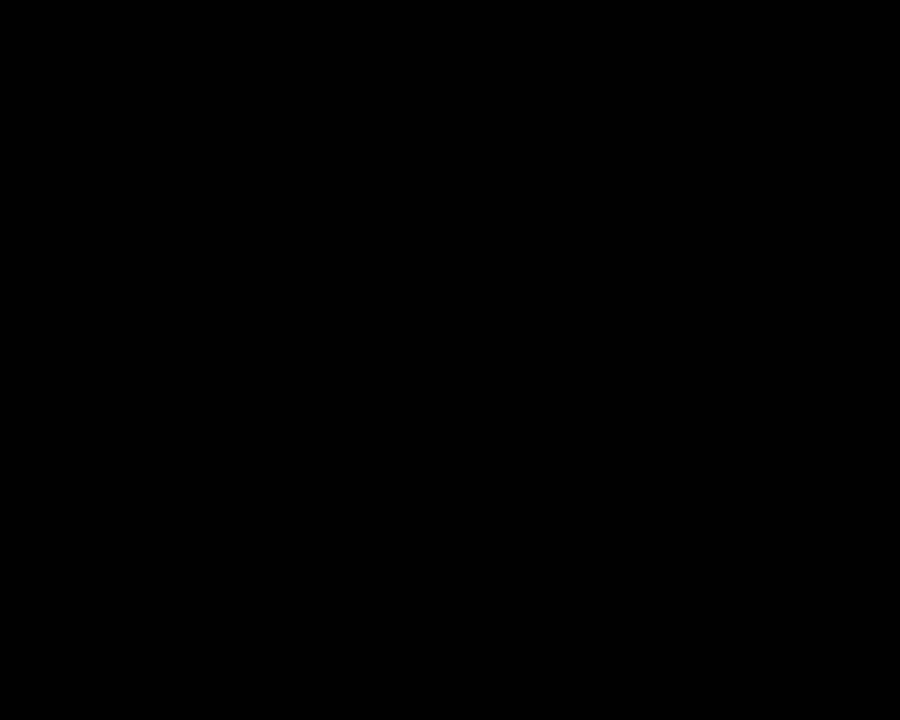